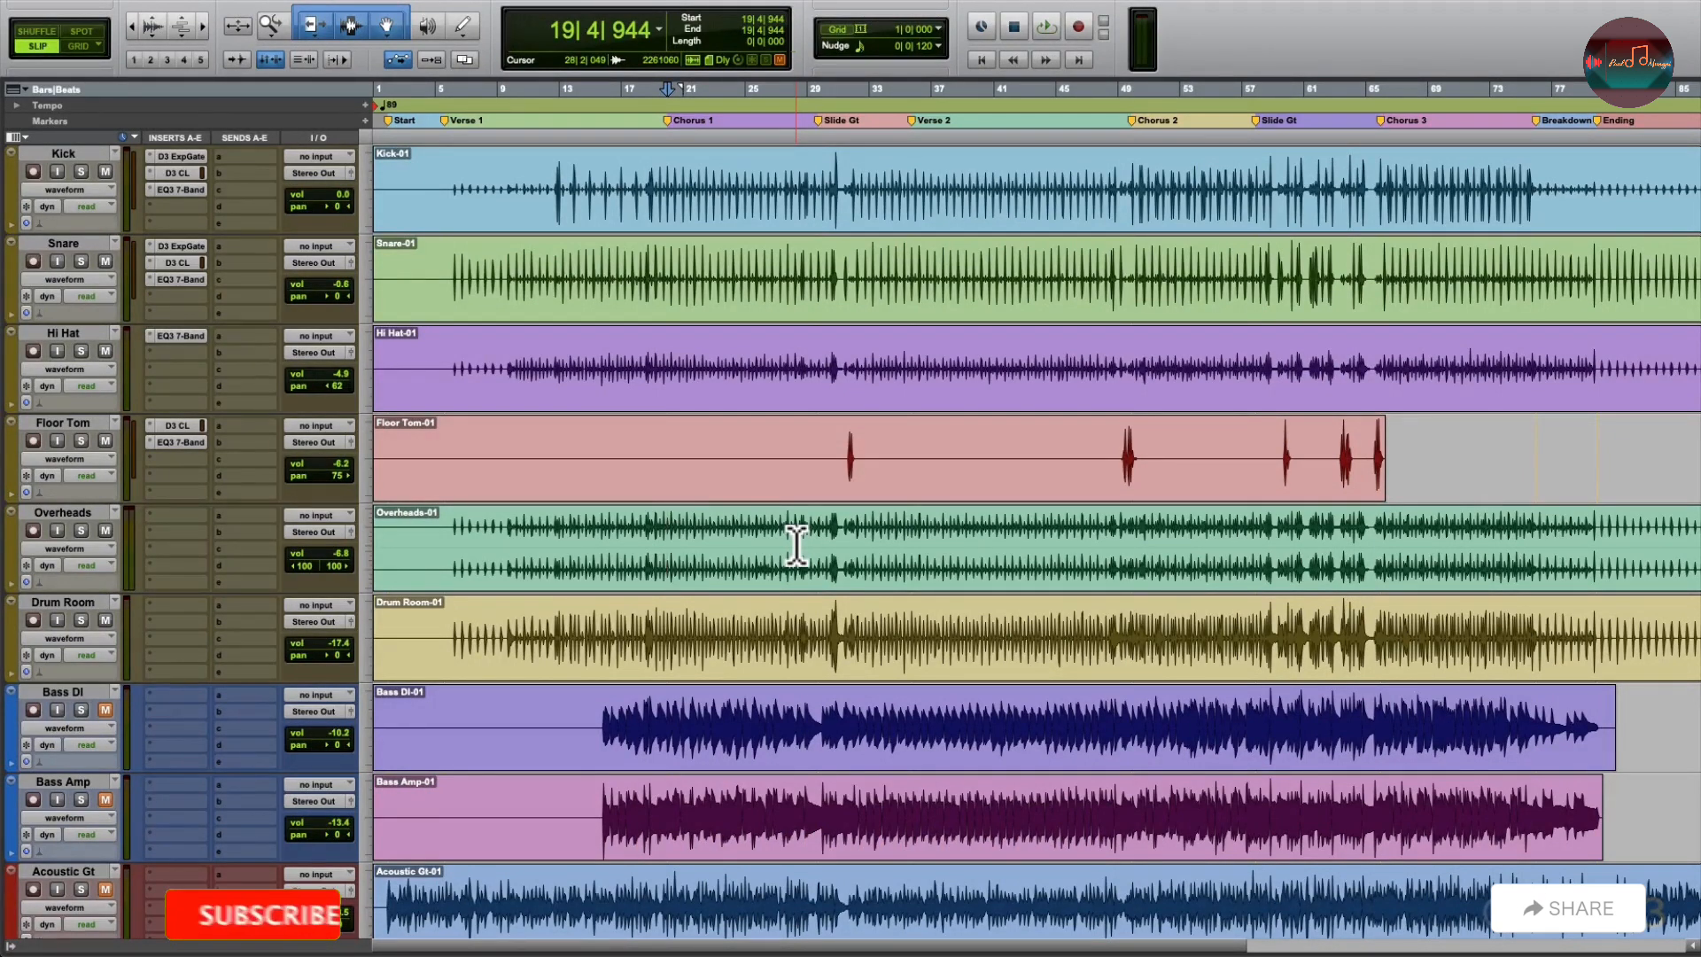
- Play the mix from Chorus 1 and compare it with the Overheads track muted and unmuted
key("space")
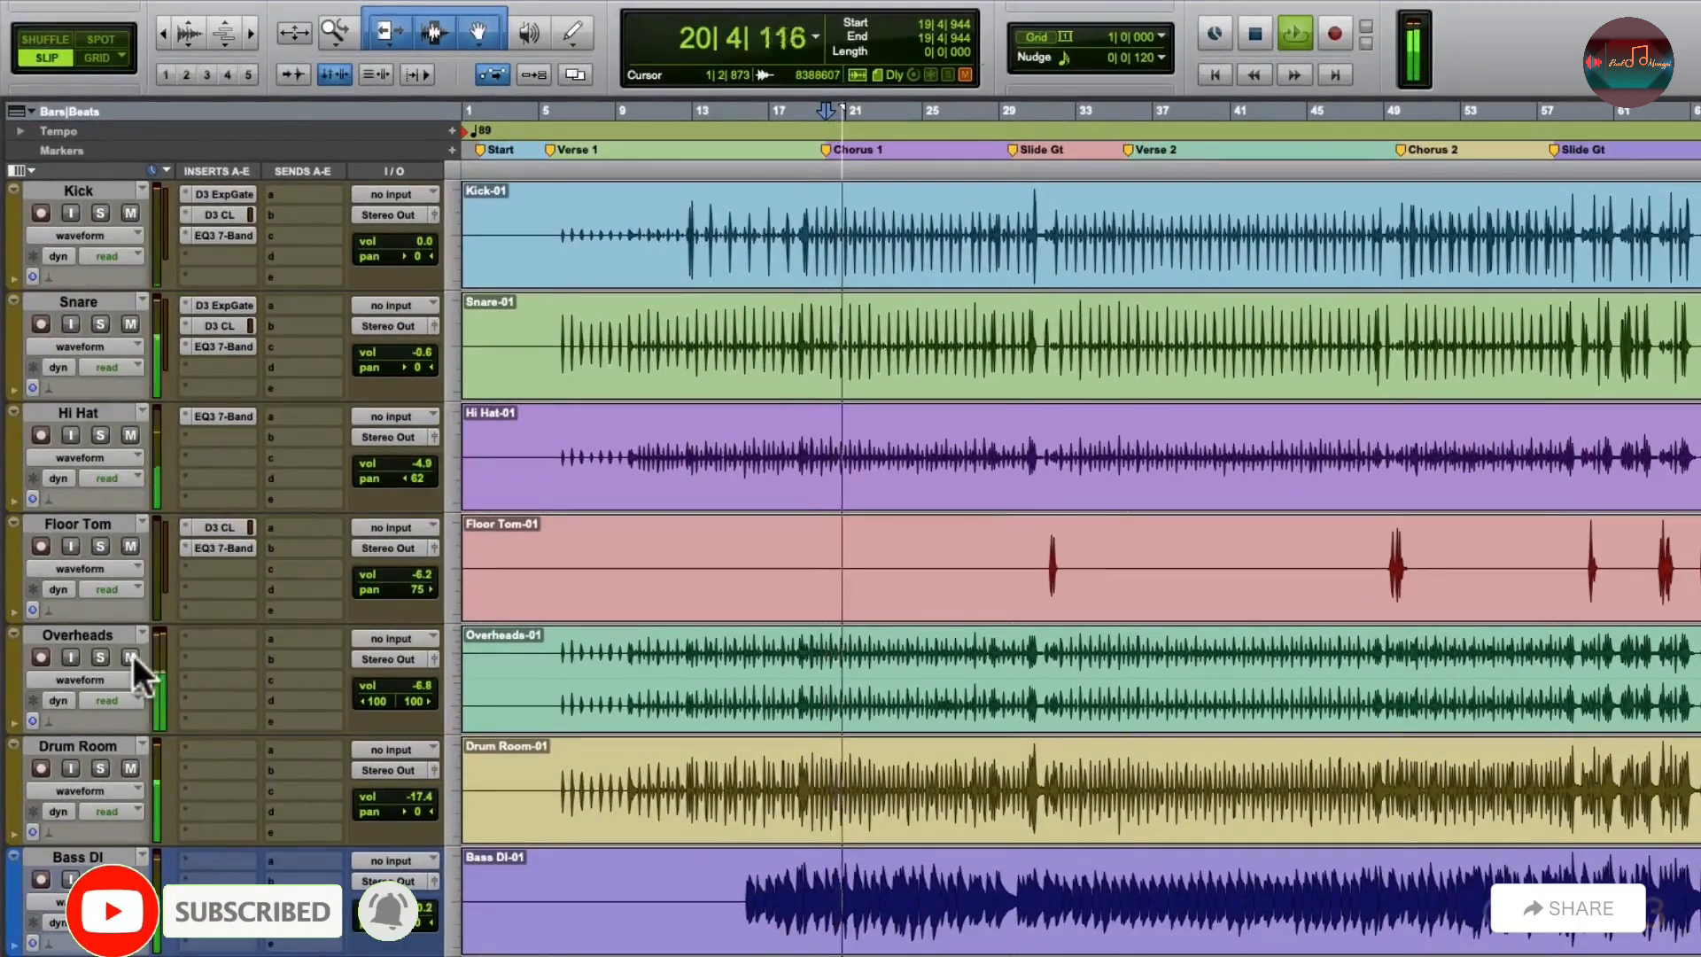
left_click(130, 656)
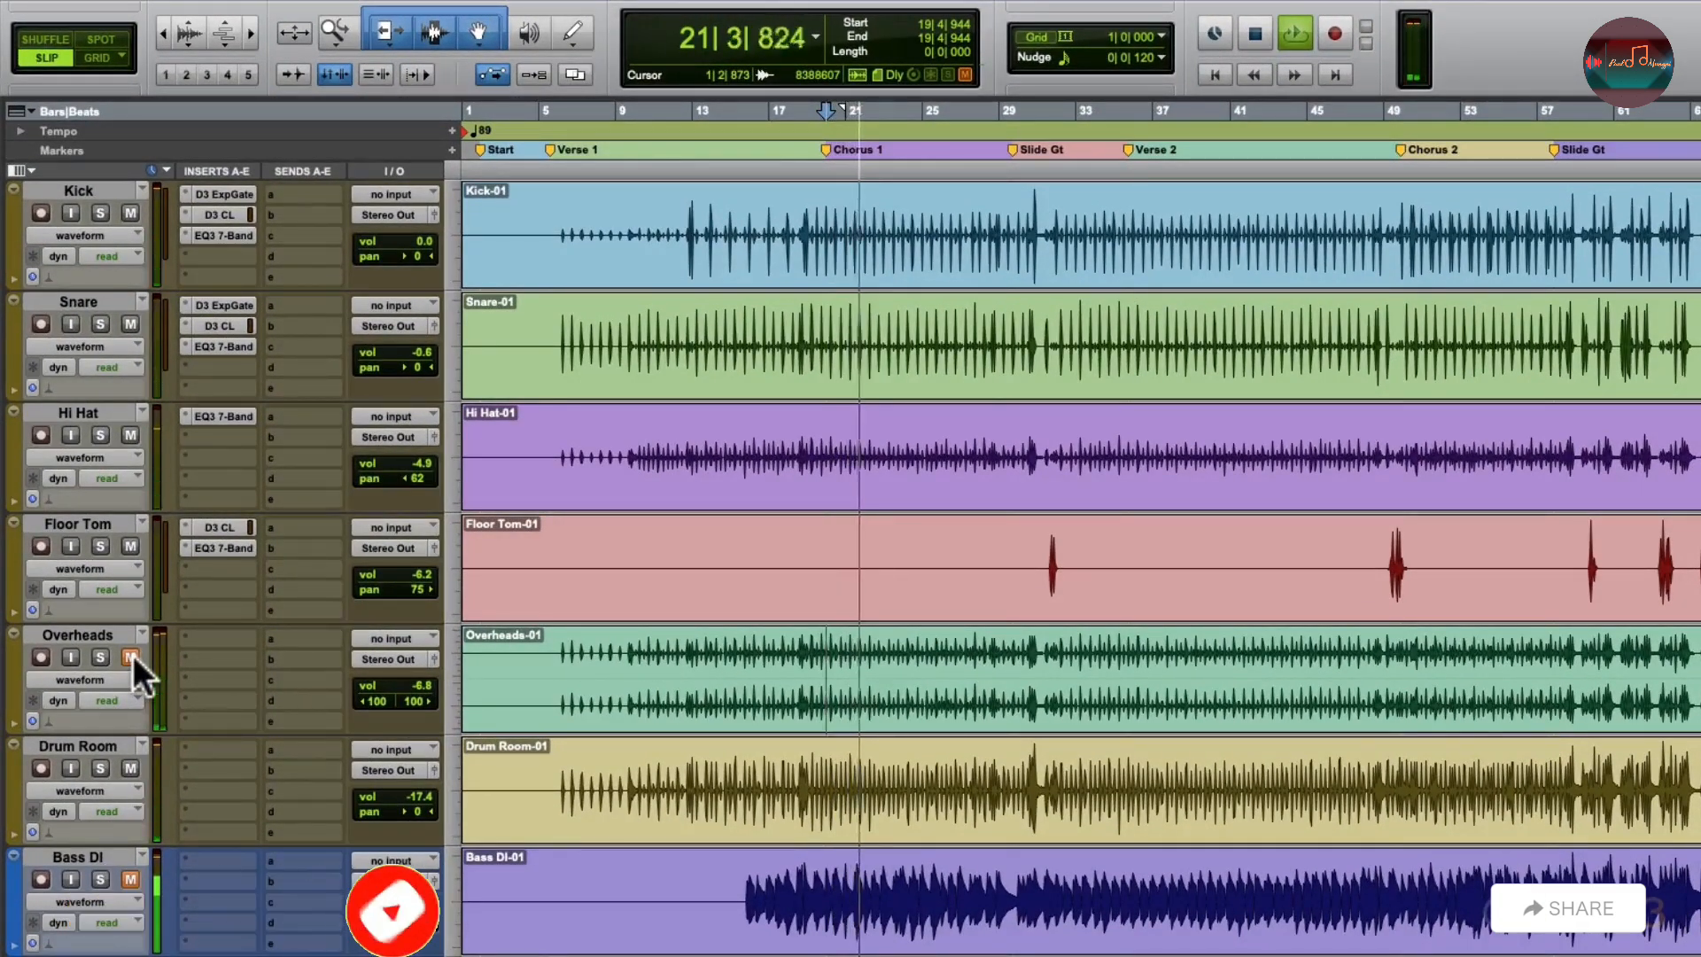
left_click(130, 657)
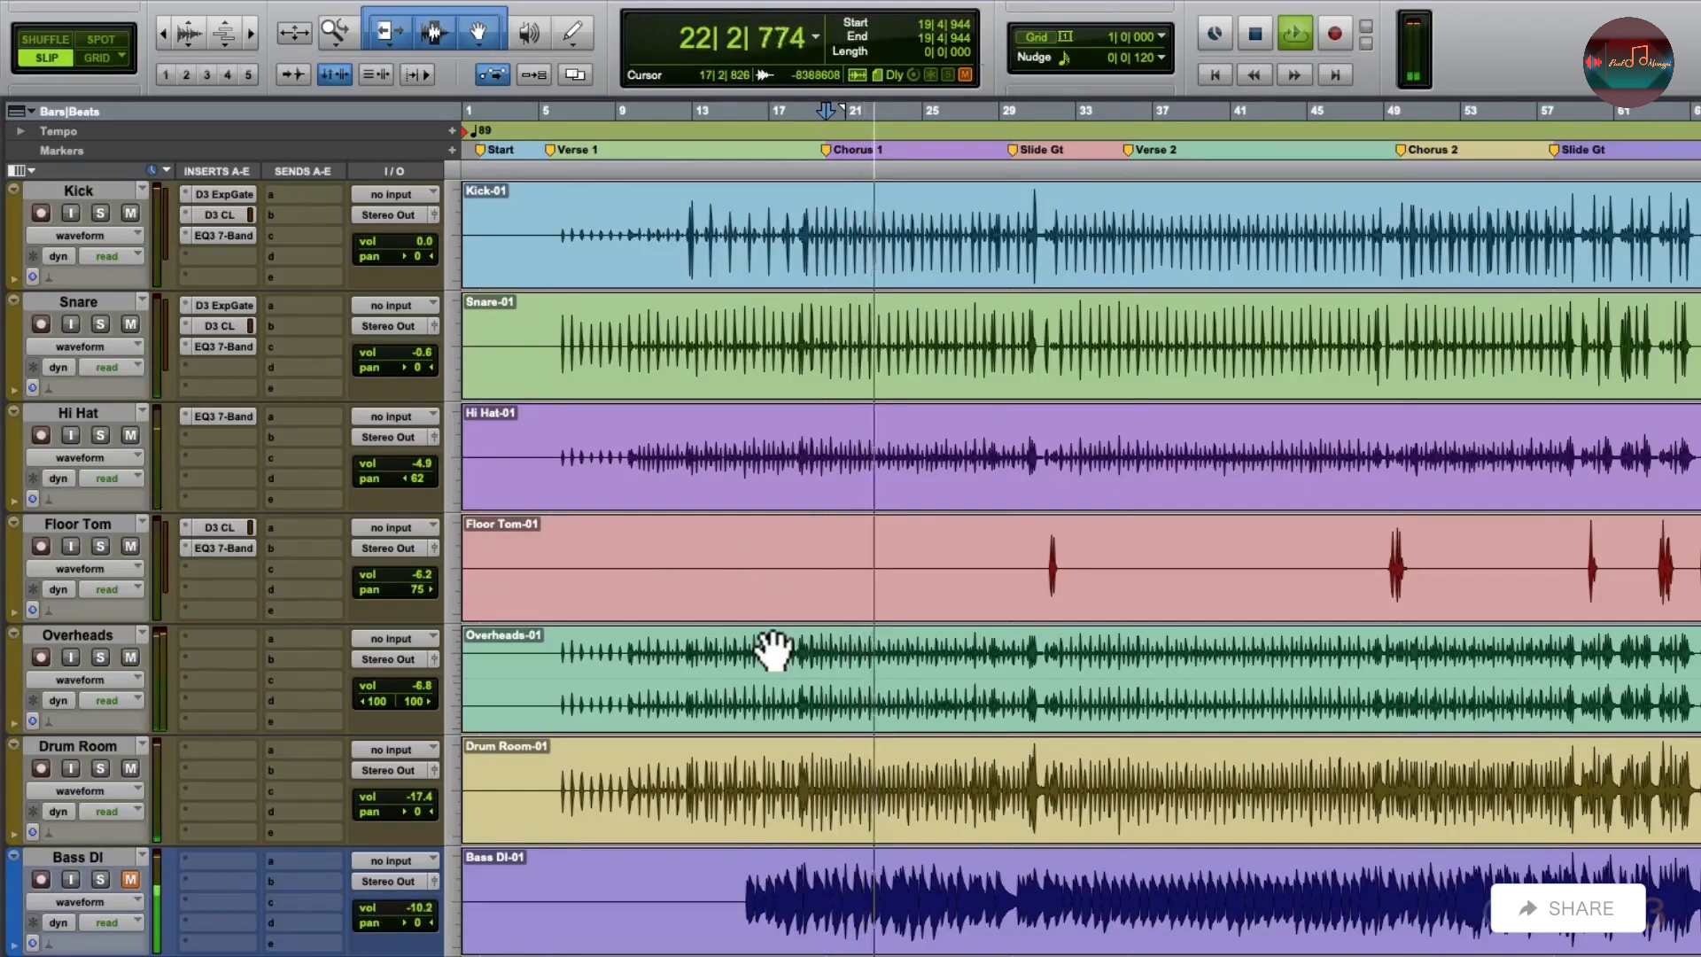
key("space")
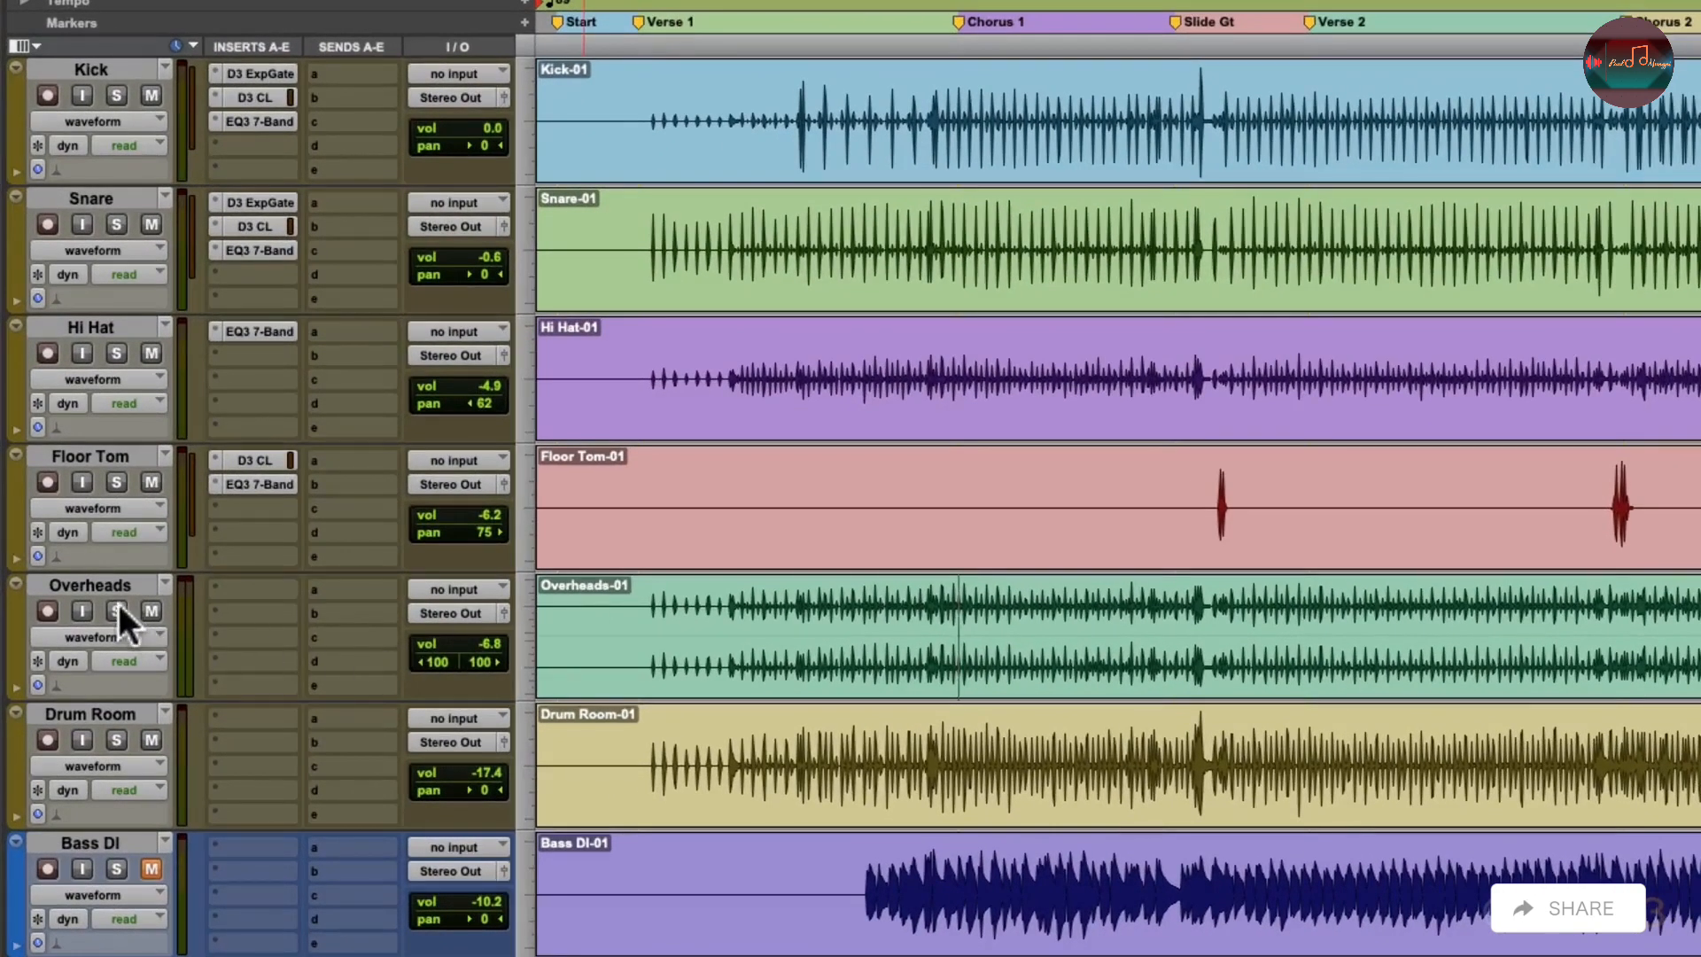
- Solo the Overheads track and add a multichannel EQ3 7-Band plug-in in its first insert slot
left_click(118, 608)
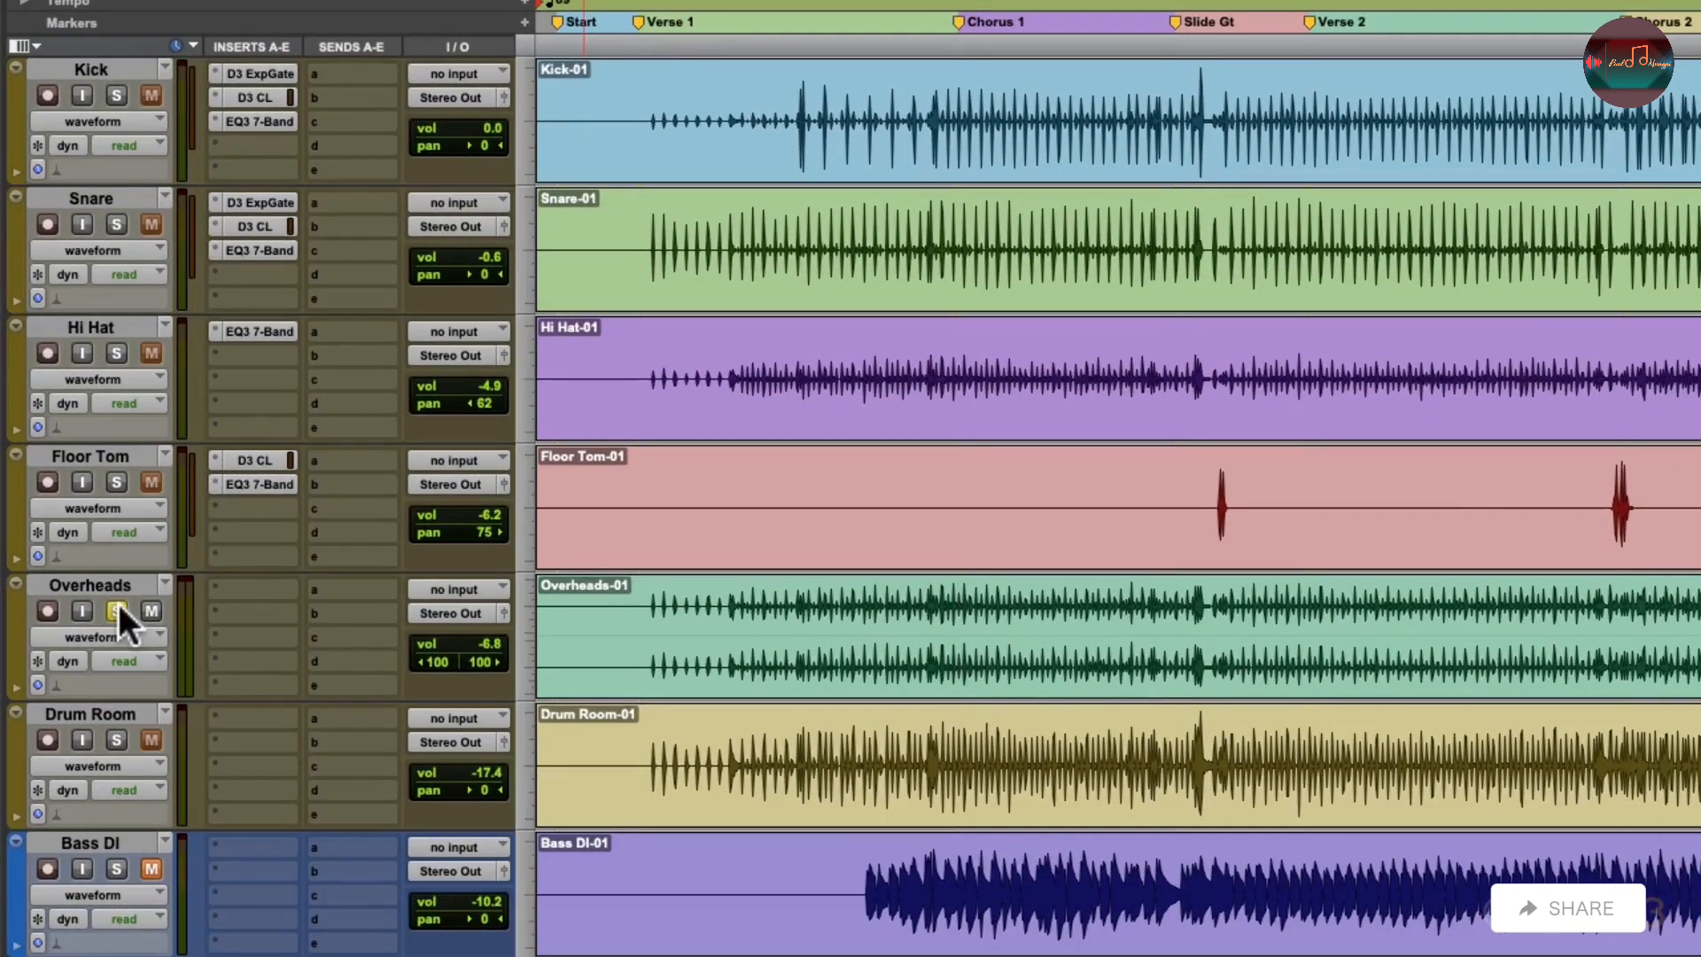
left_click(215, 586)
mouse_move(420, 590)
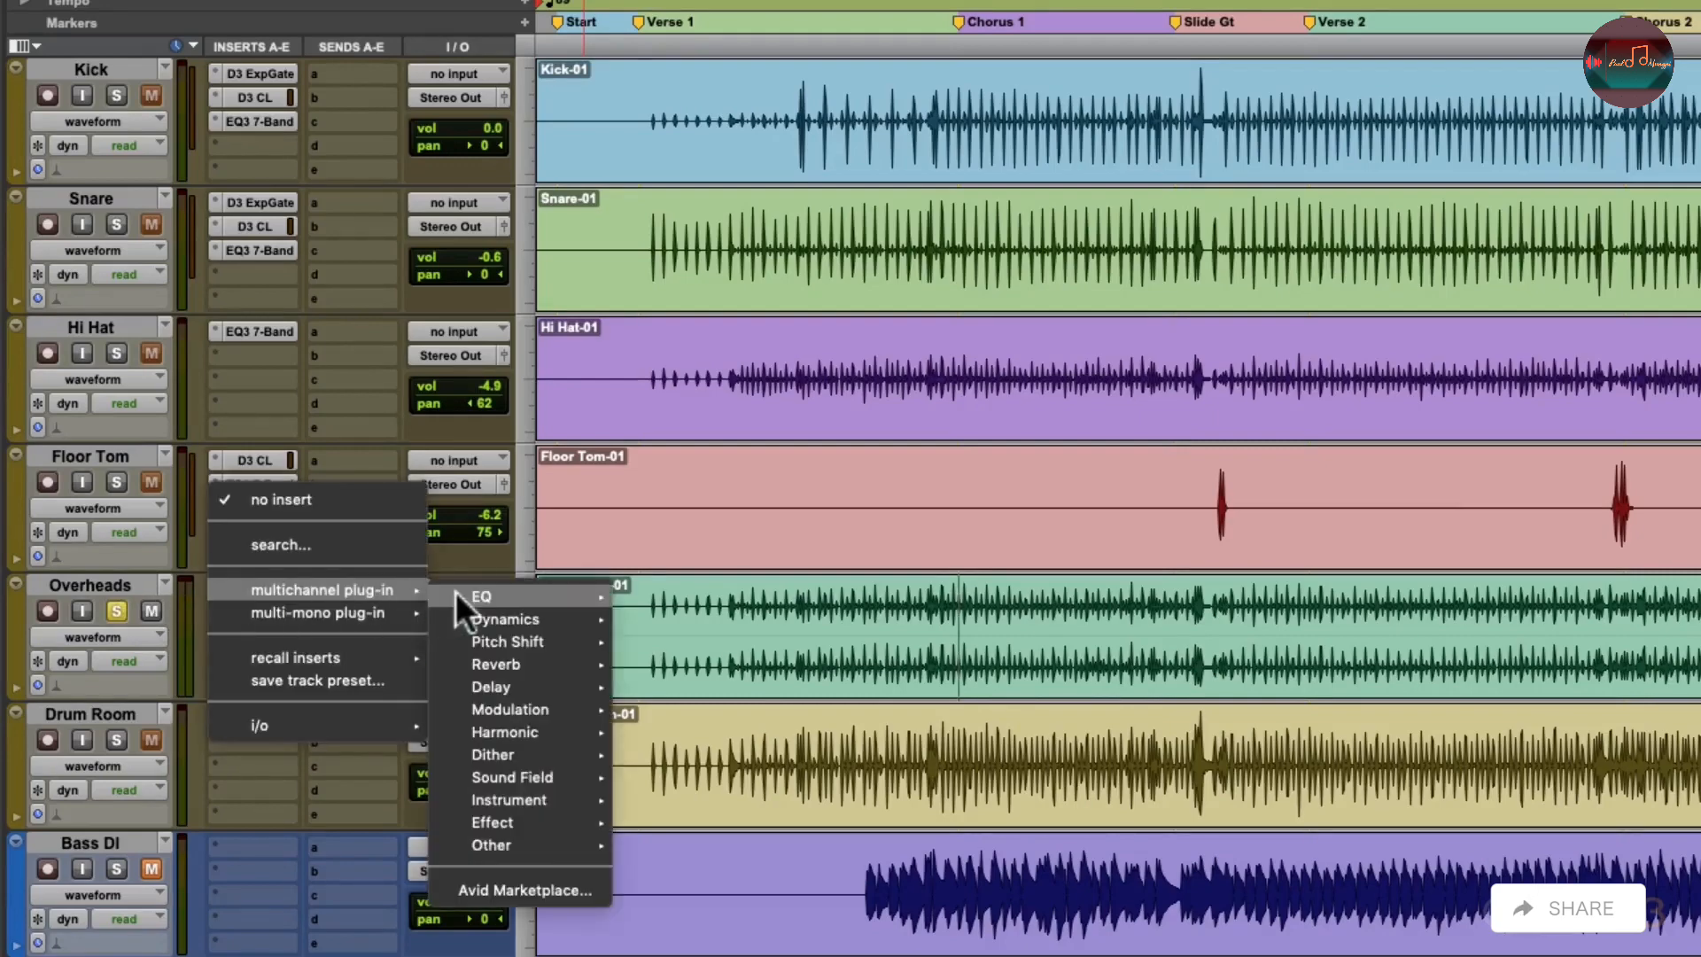
left_click(678, 655)
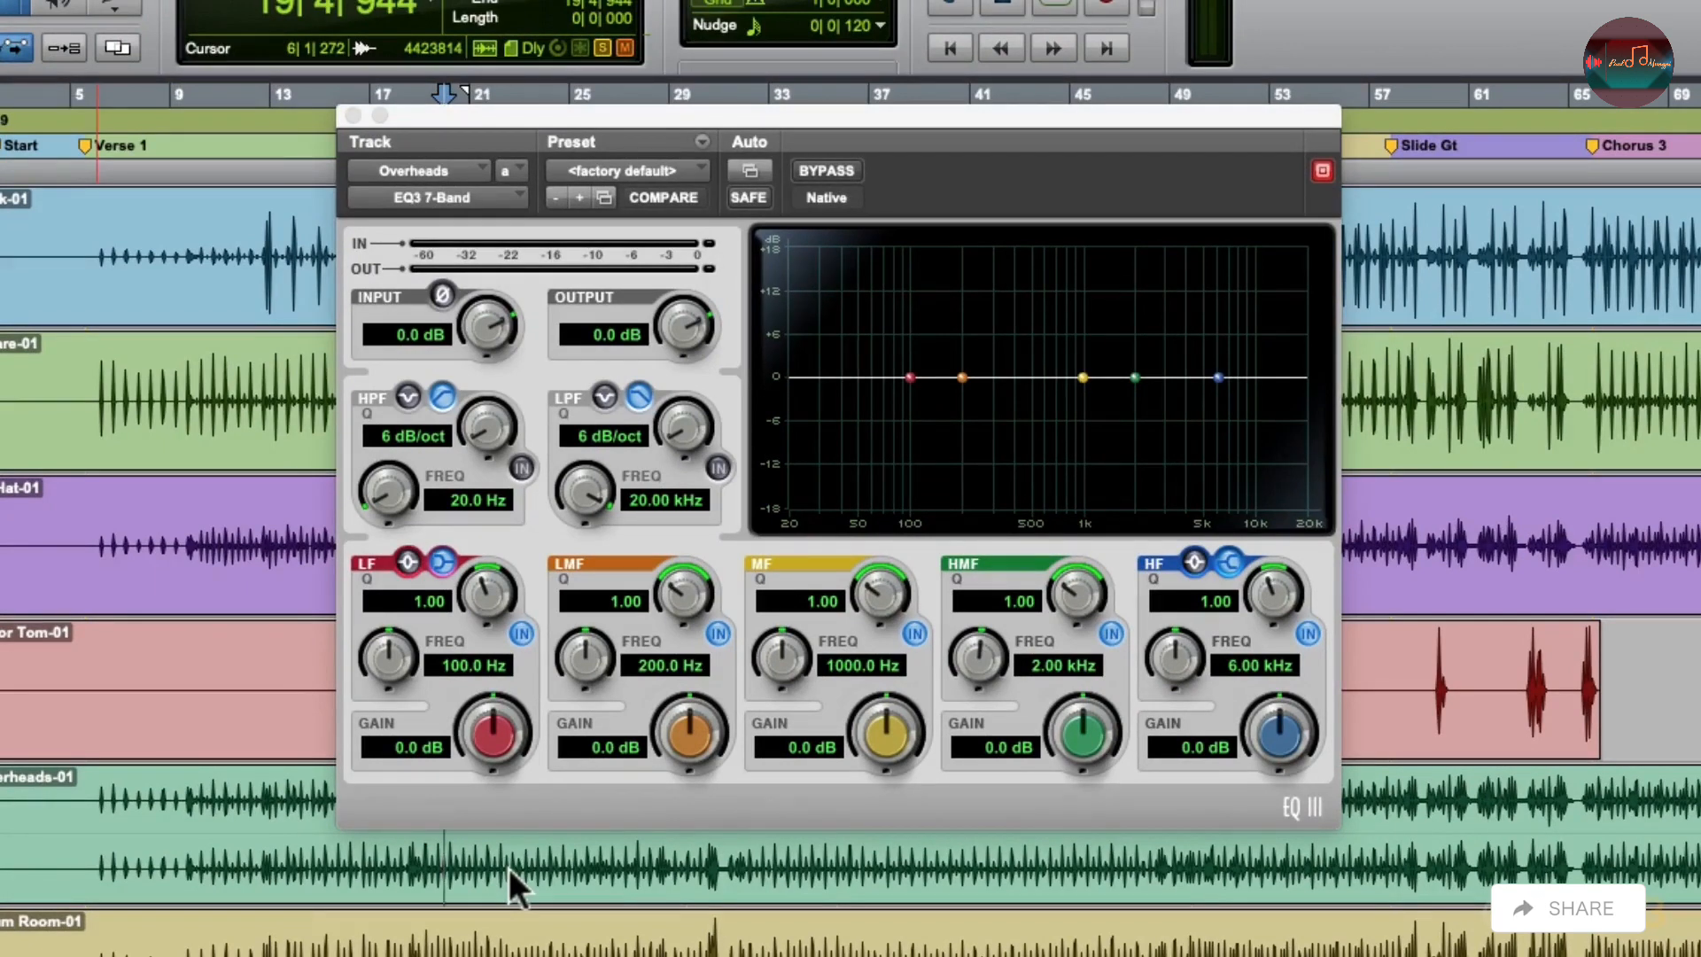
- Enable the Overheads EQ's high-pass filter at 18 dB/oct and raise it to 334.2 Hz while auditioning the soloed track
left_click_drag(500, 393, 512, 280)
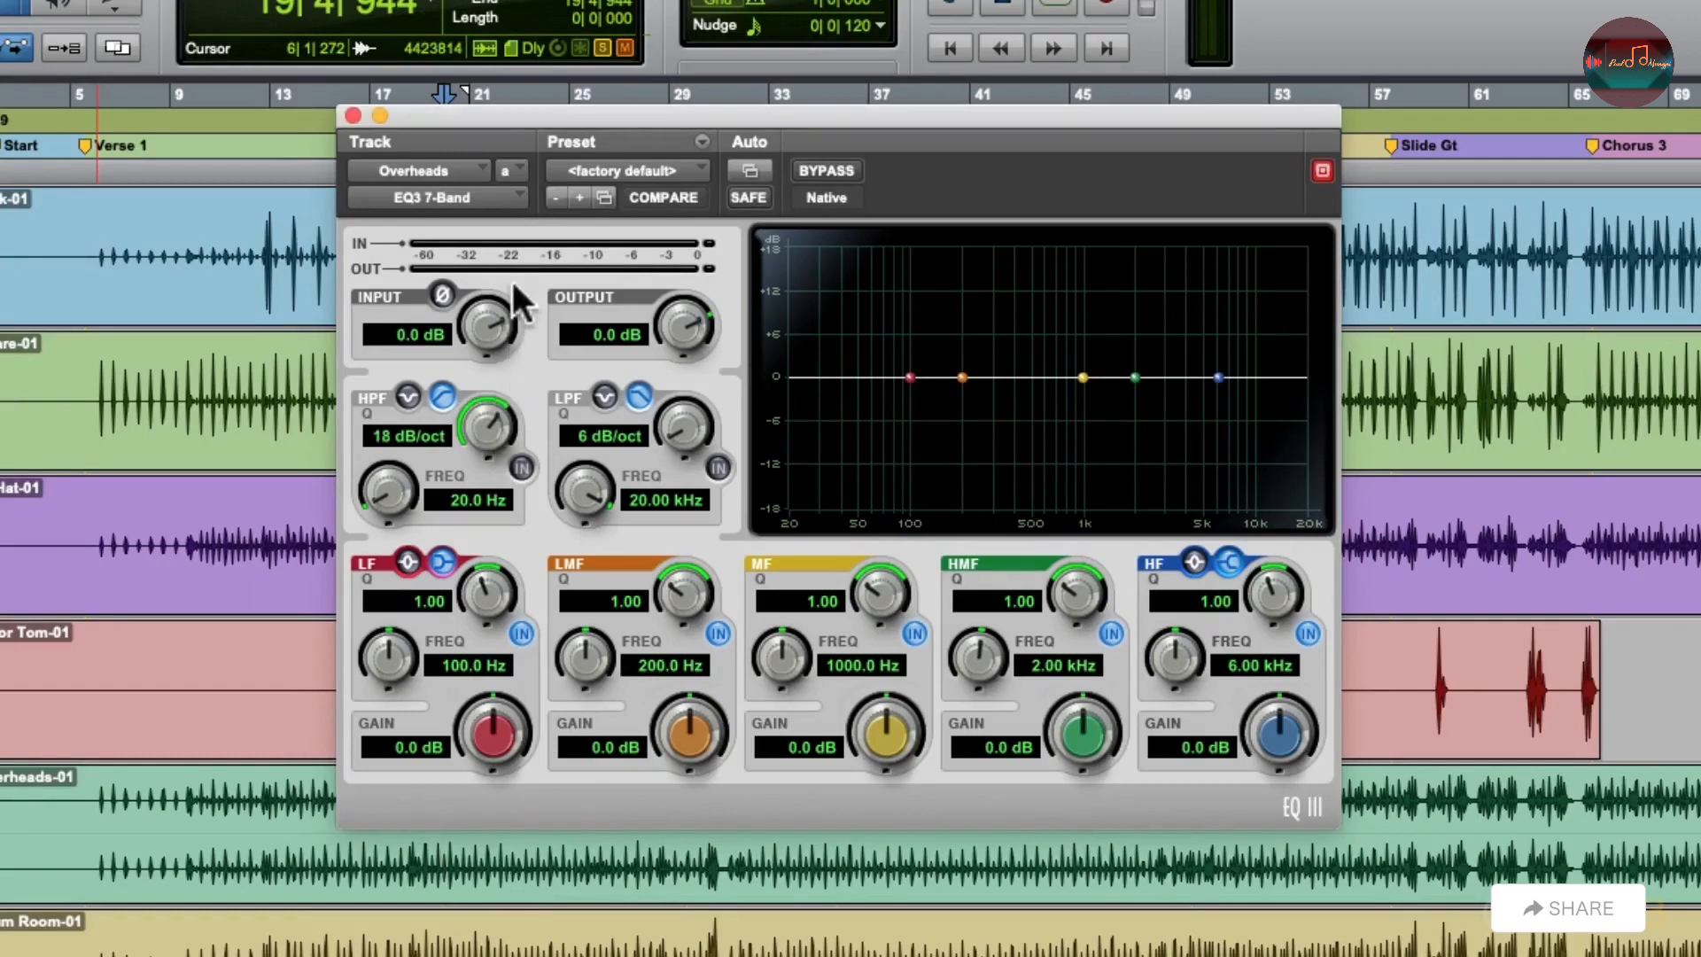
left_click(521, 467)
key("space")
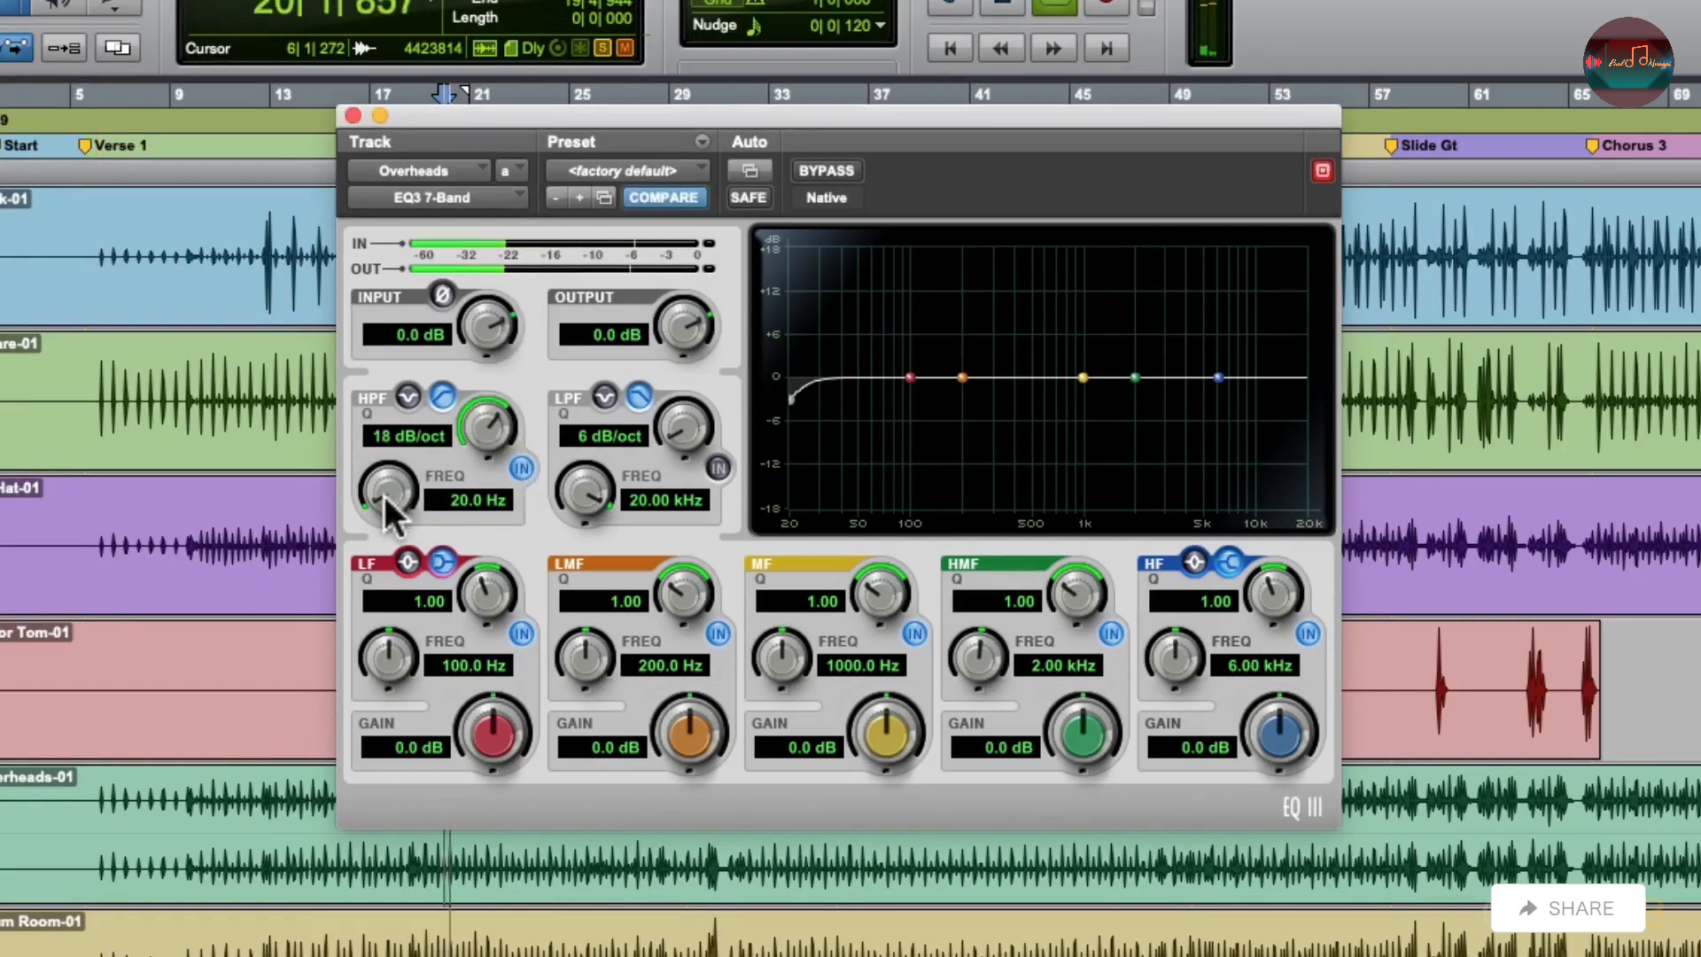
left_click_drag(390, 499, 397, 366)
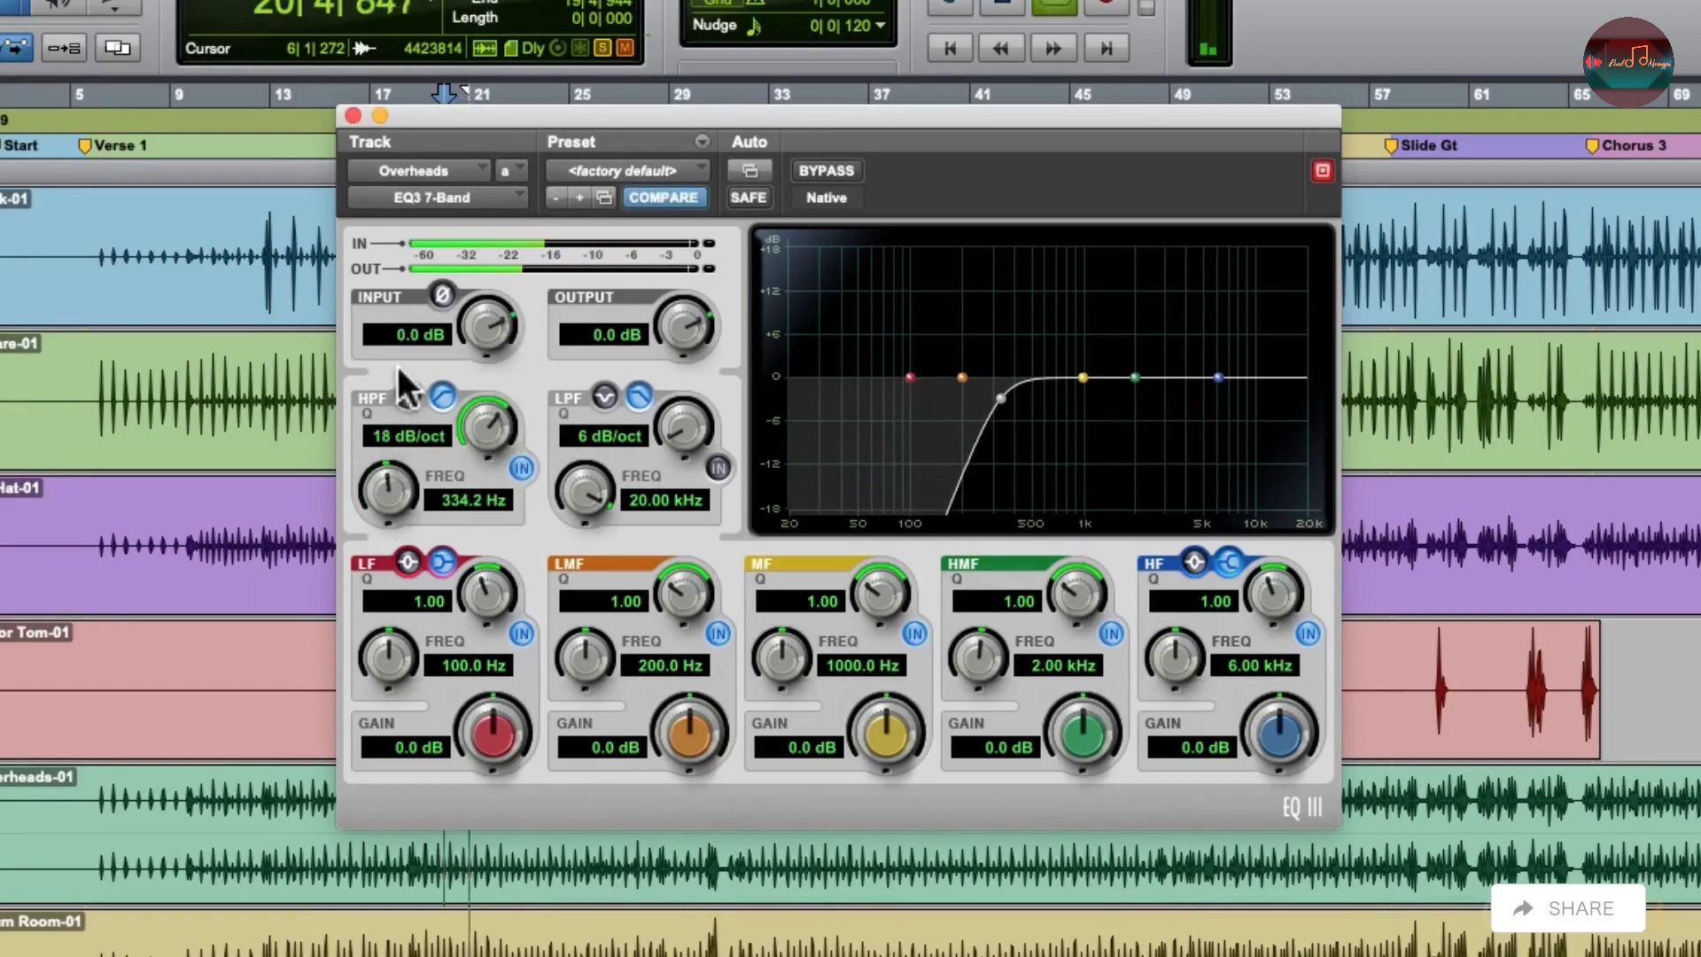
key("space")
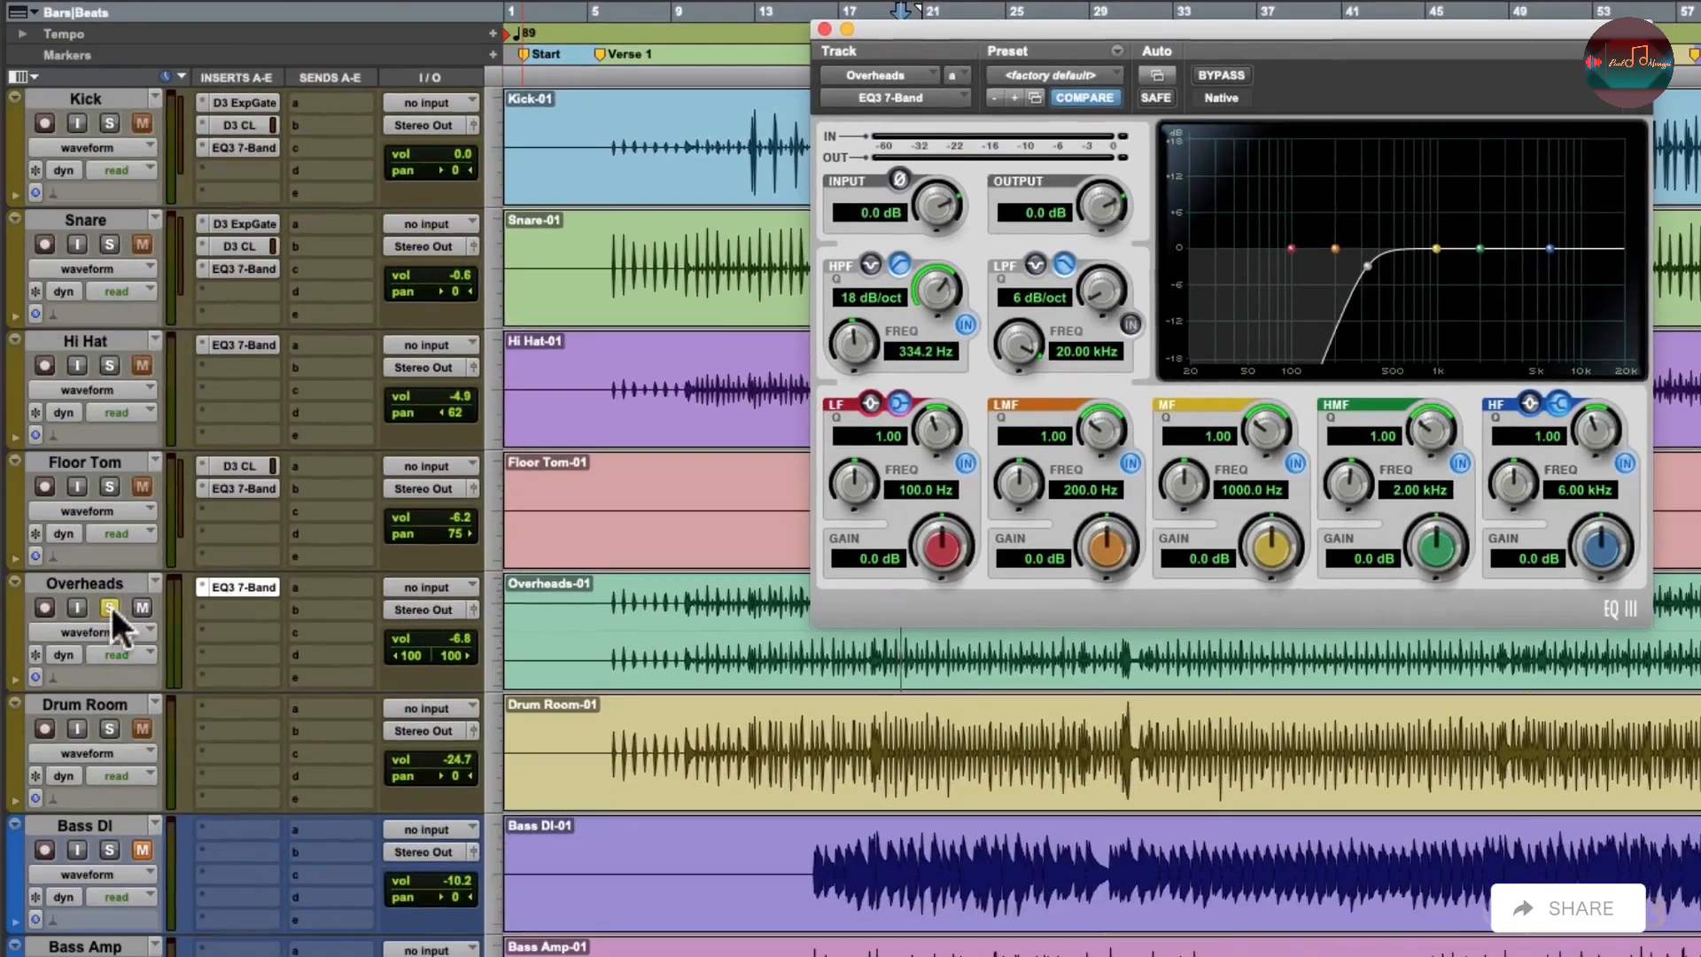
- Unsolo Overheads, raise its high-pass filter to 617.6 Hz during playback, and compare the mix with the filter on and off
left_click(111, 608)
key("space")
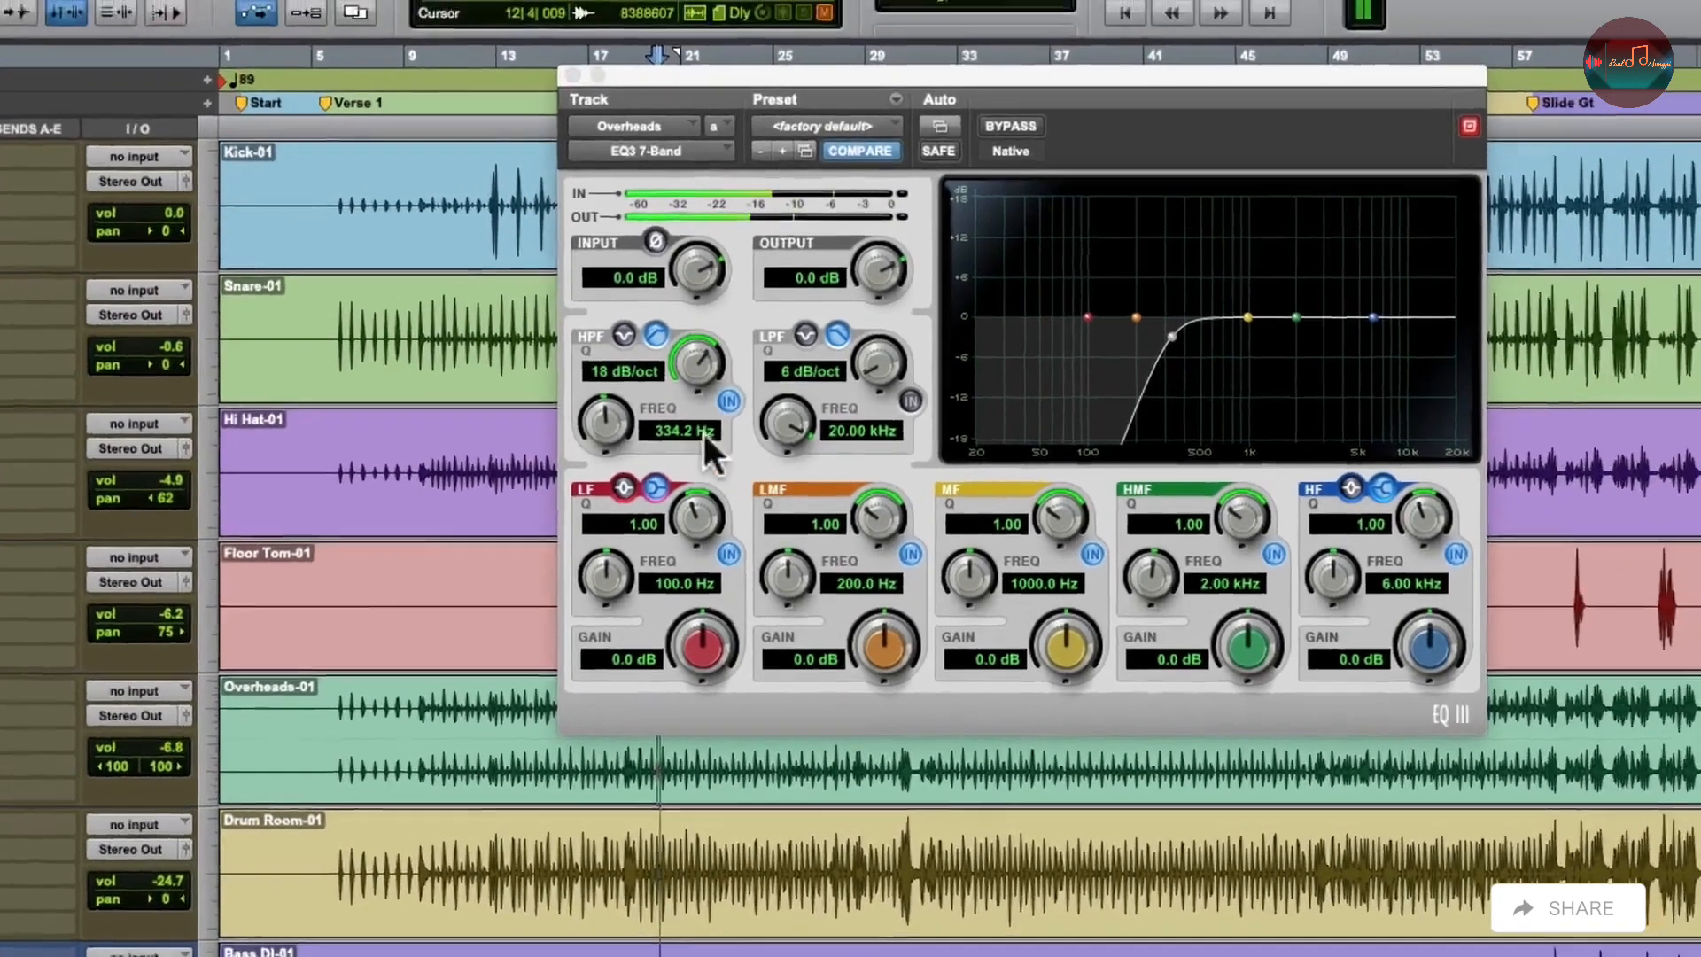
left_click_drag(845, 336, 846, 317)
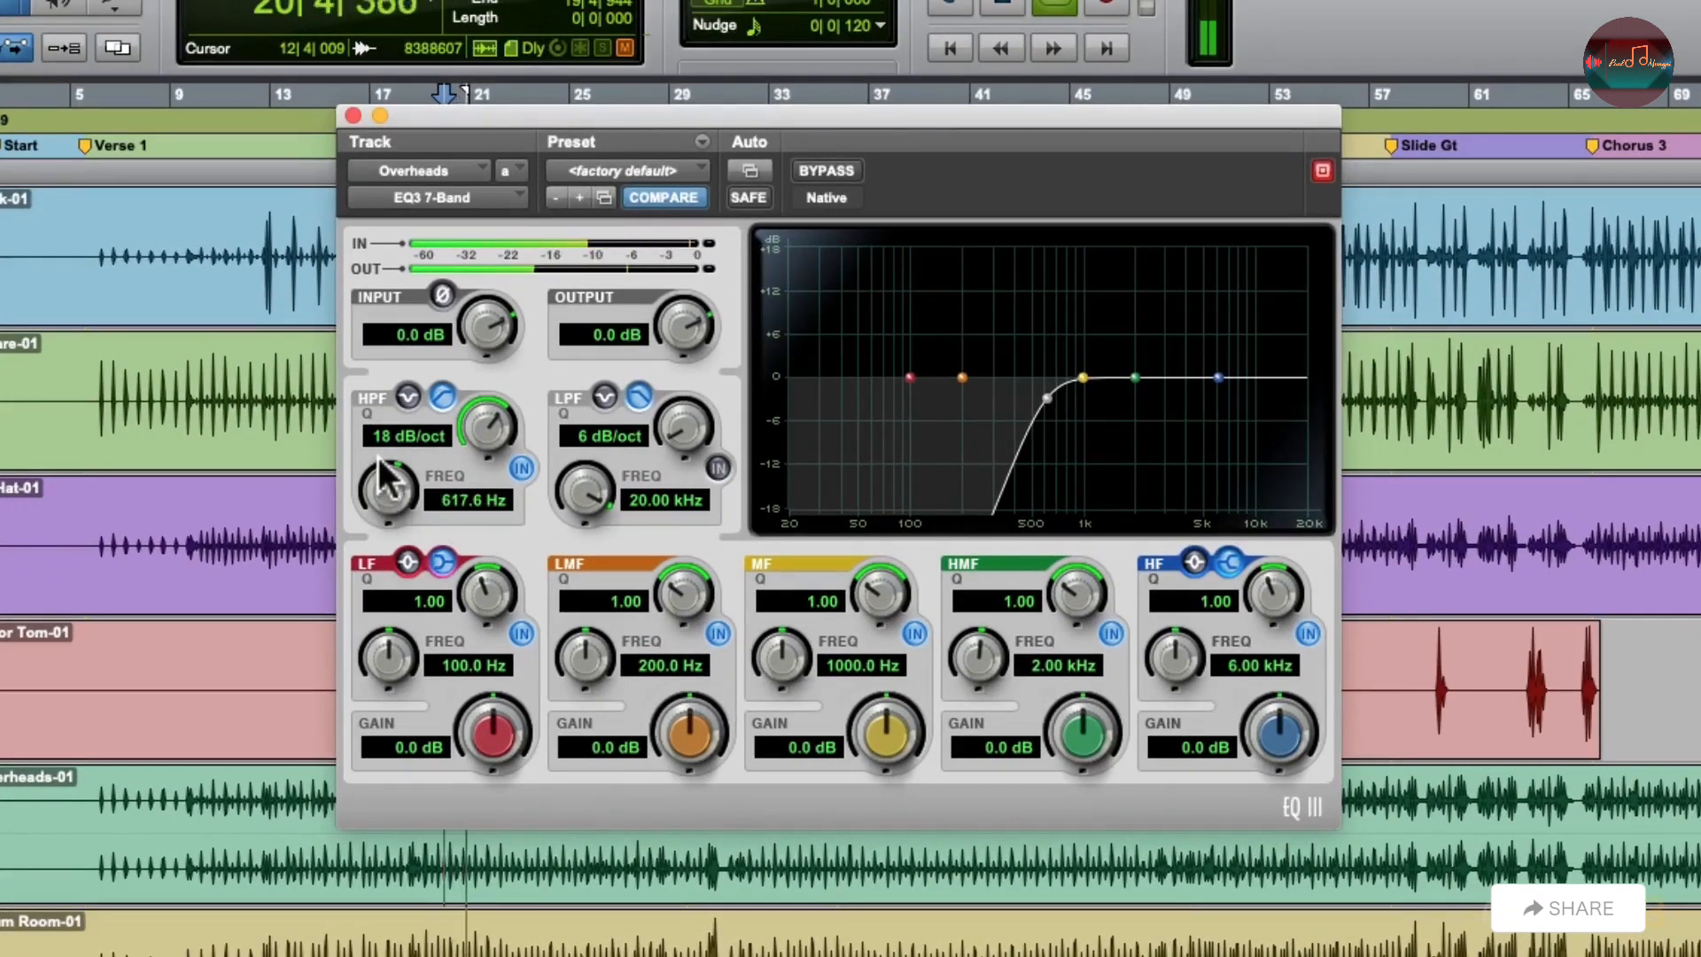
left_click(521, 467)
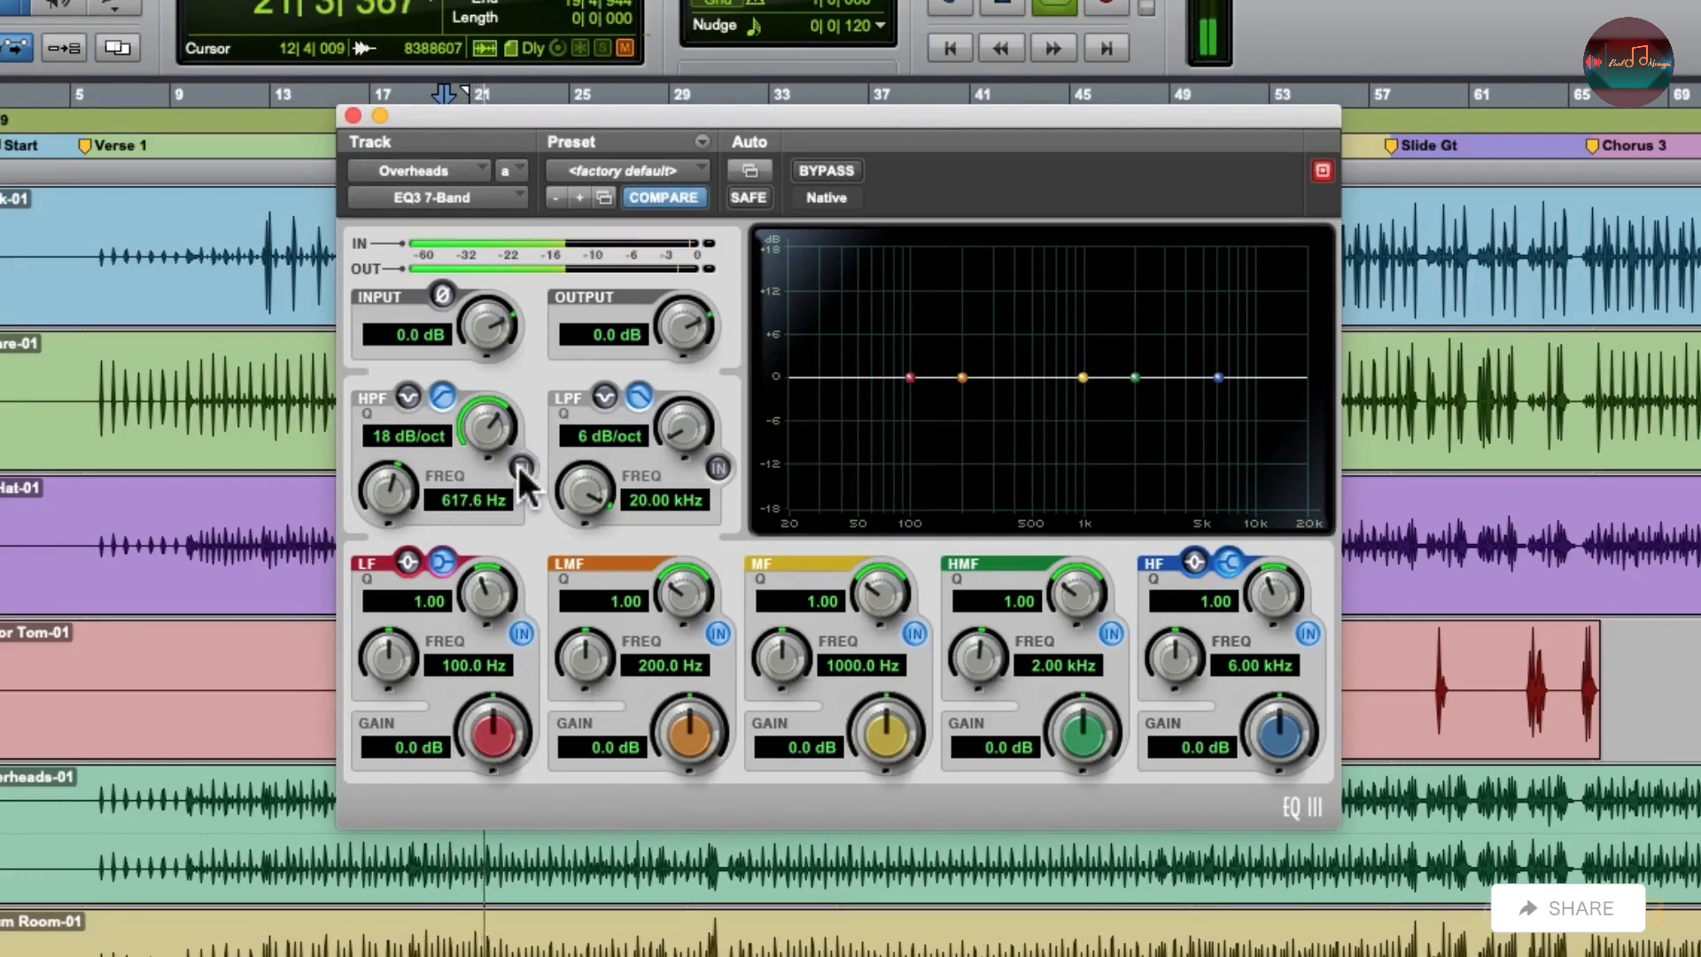
left_click(521, 467)
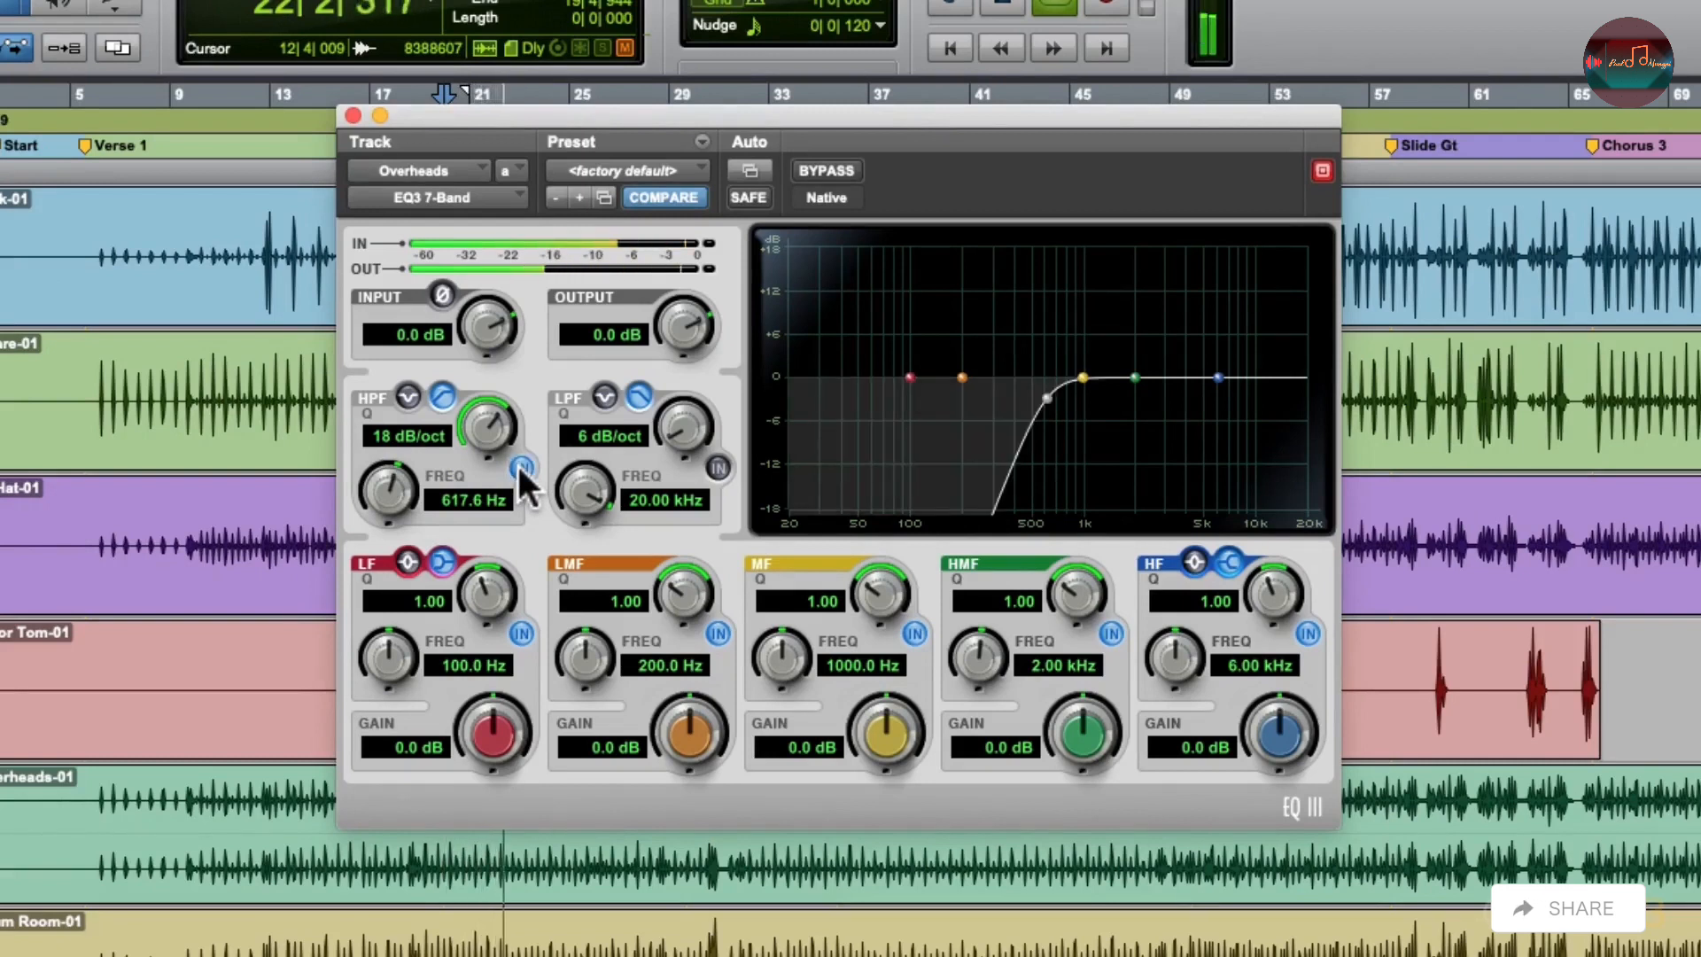
left_click(521, 467)
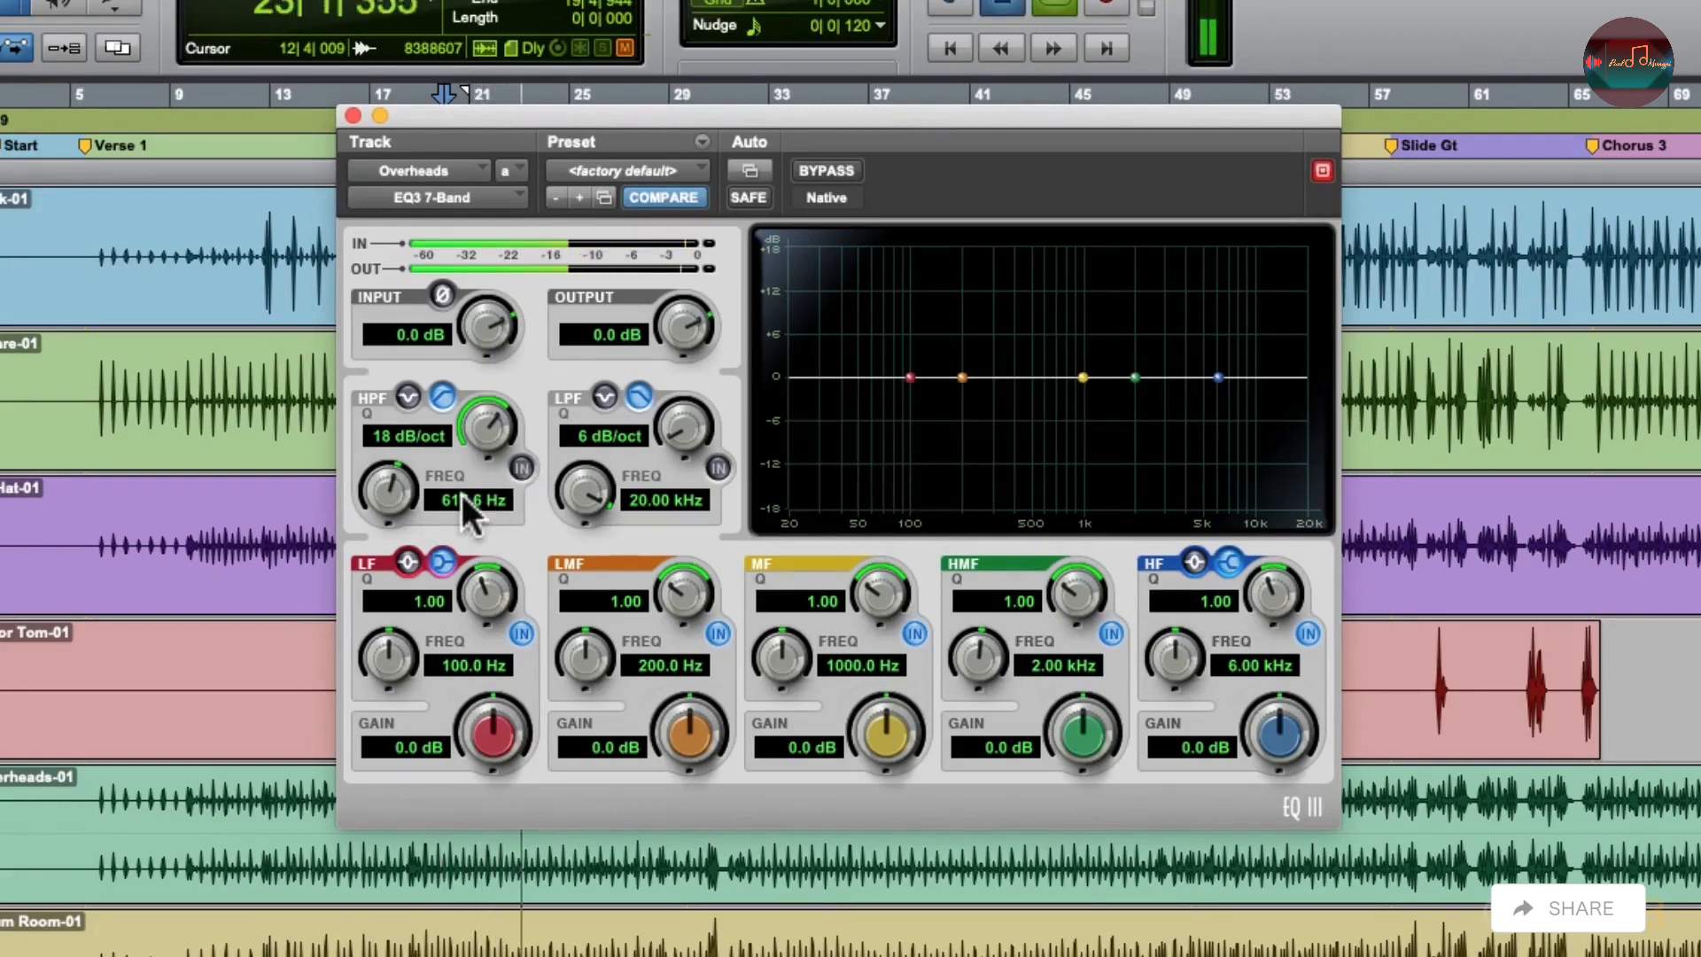
key("space")
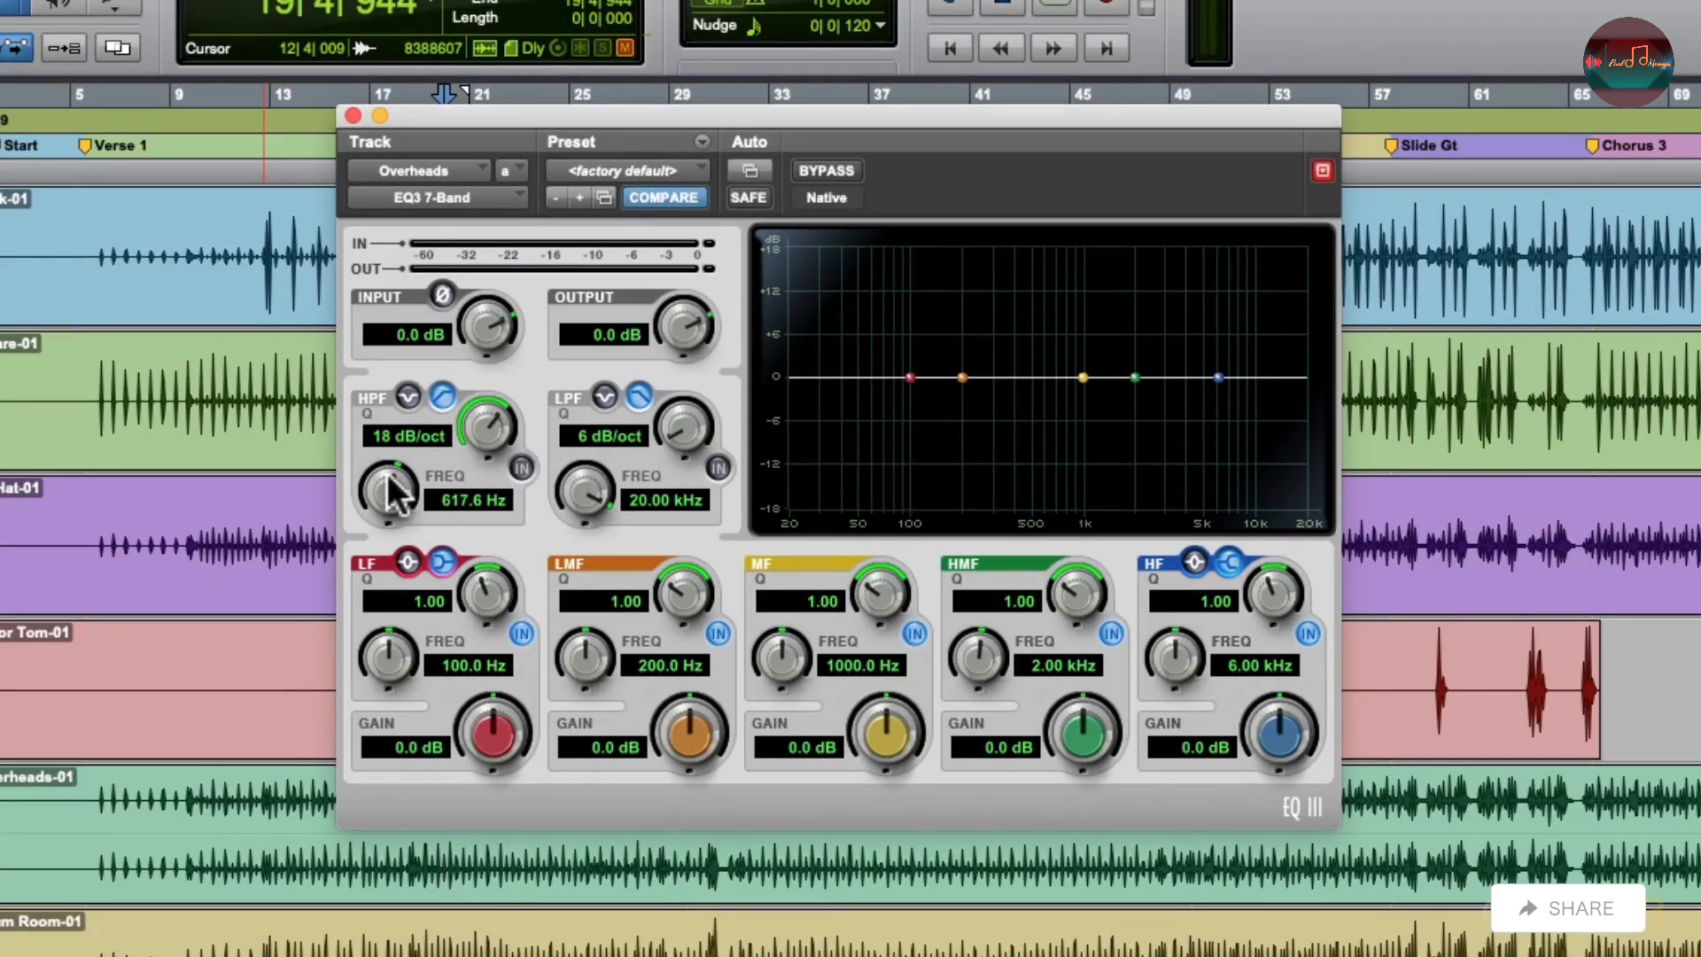
- Reset the Overheads high-pass filter to 20 Hz and 6 dB/oct, and boost the HF band by 3.8 dB at 4.25 kHz
left_click_drag(383, 486, 351, 811)
left_click(483, 427, "alt")
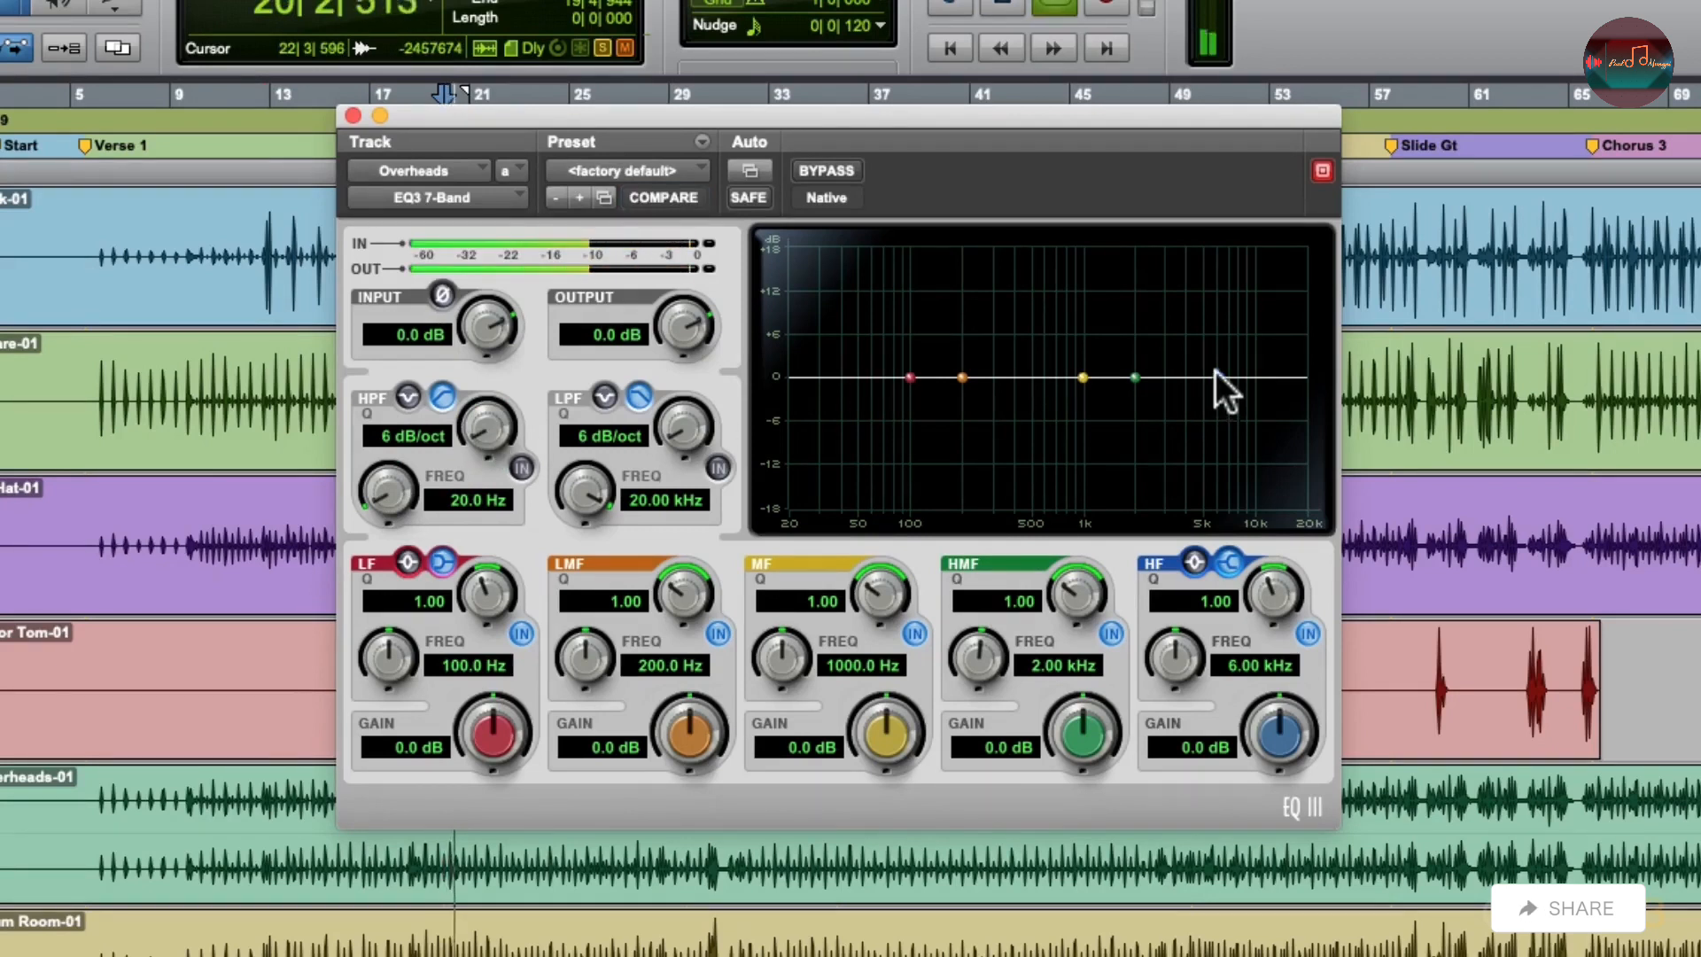
left_click_drag(1215, 376, 1191, 351)
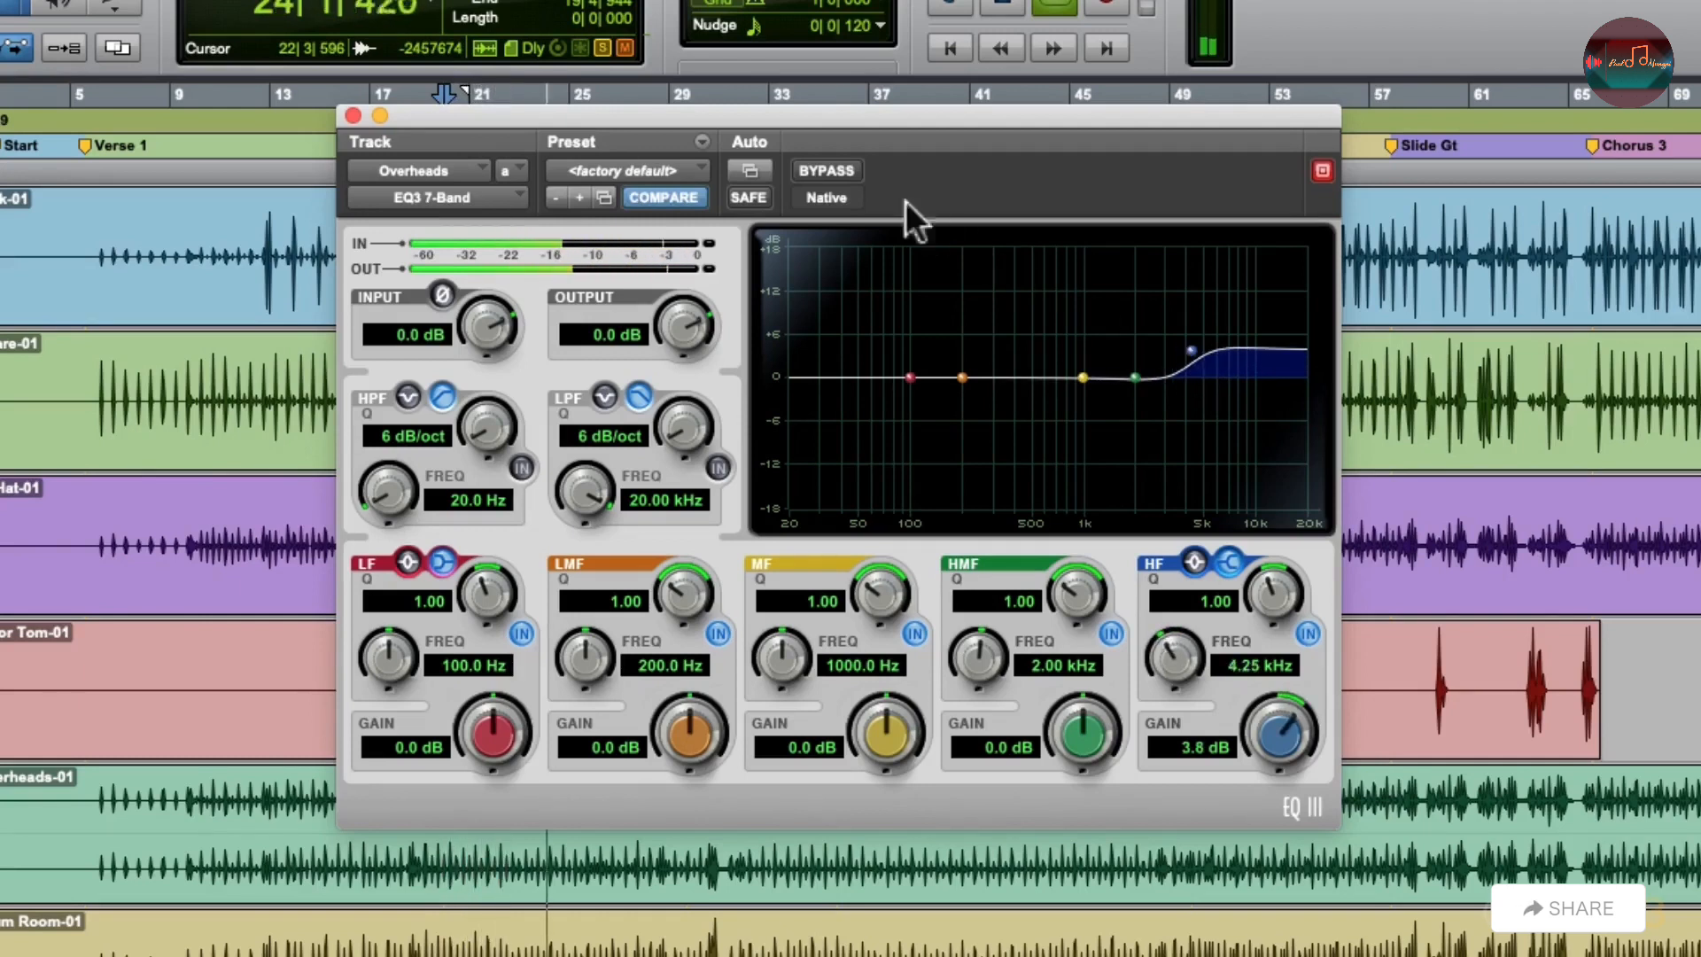
- Compare the Overheads EQ bypassed and active during playback, with the track in the full drum mix and soloed
left_click(838, 169)
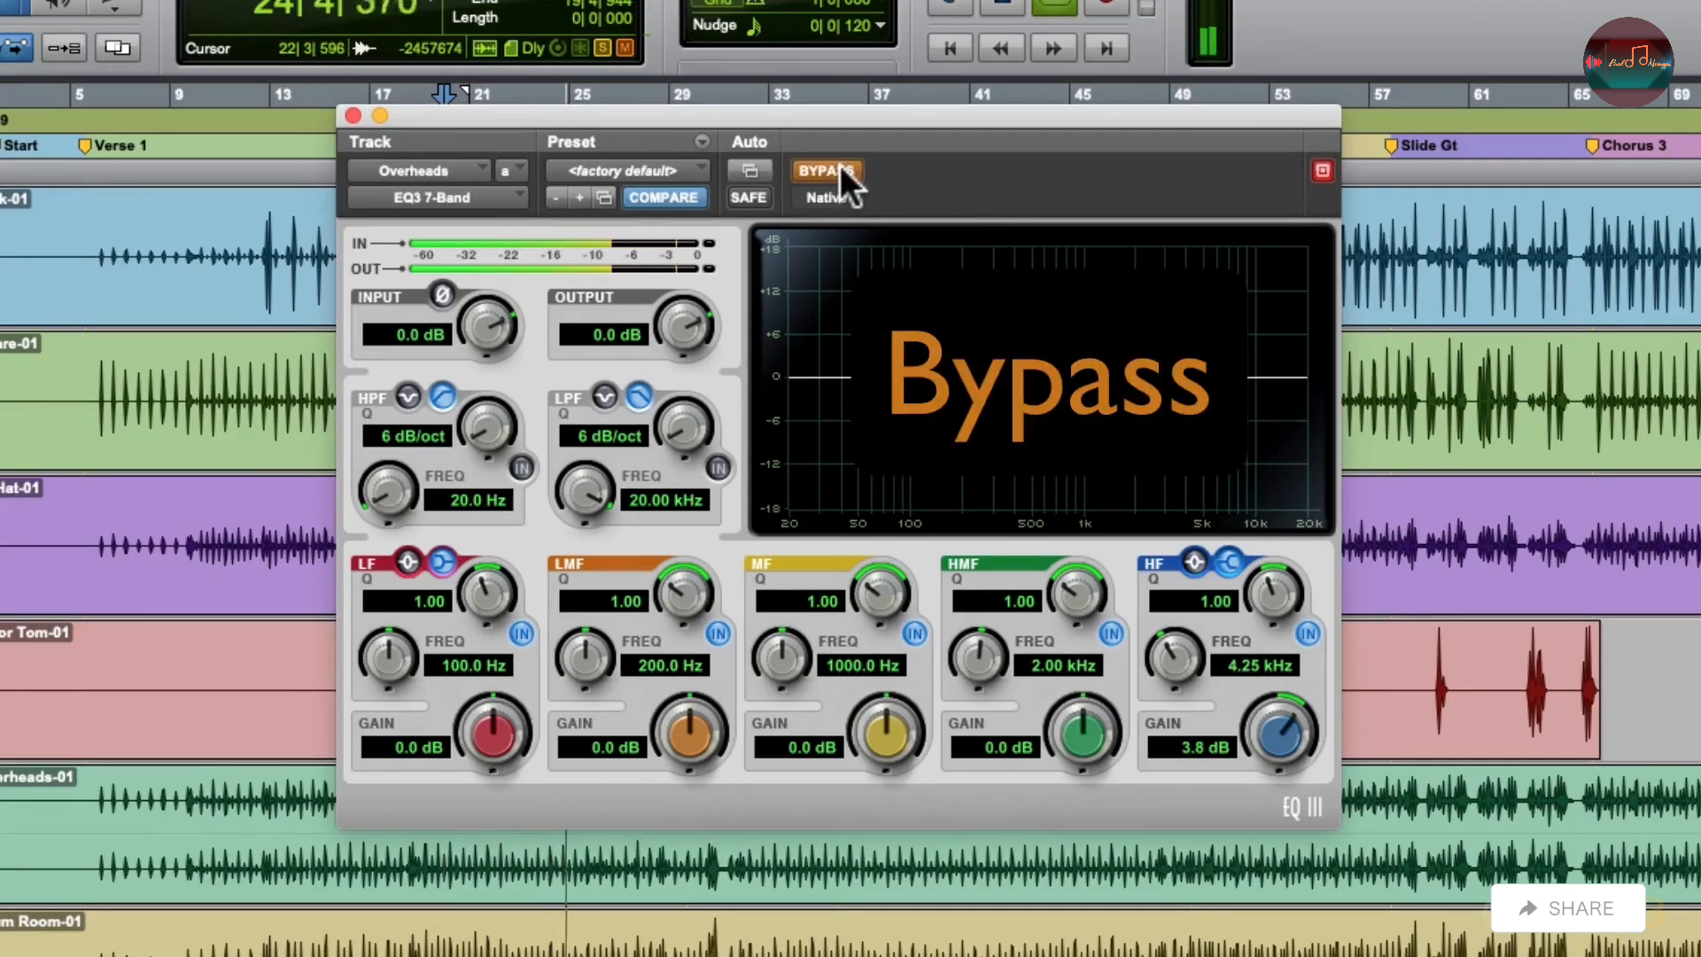
left_click(840, 168)
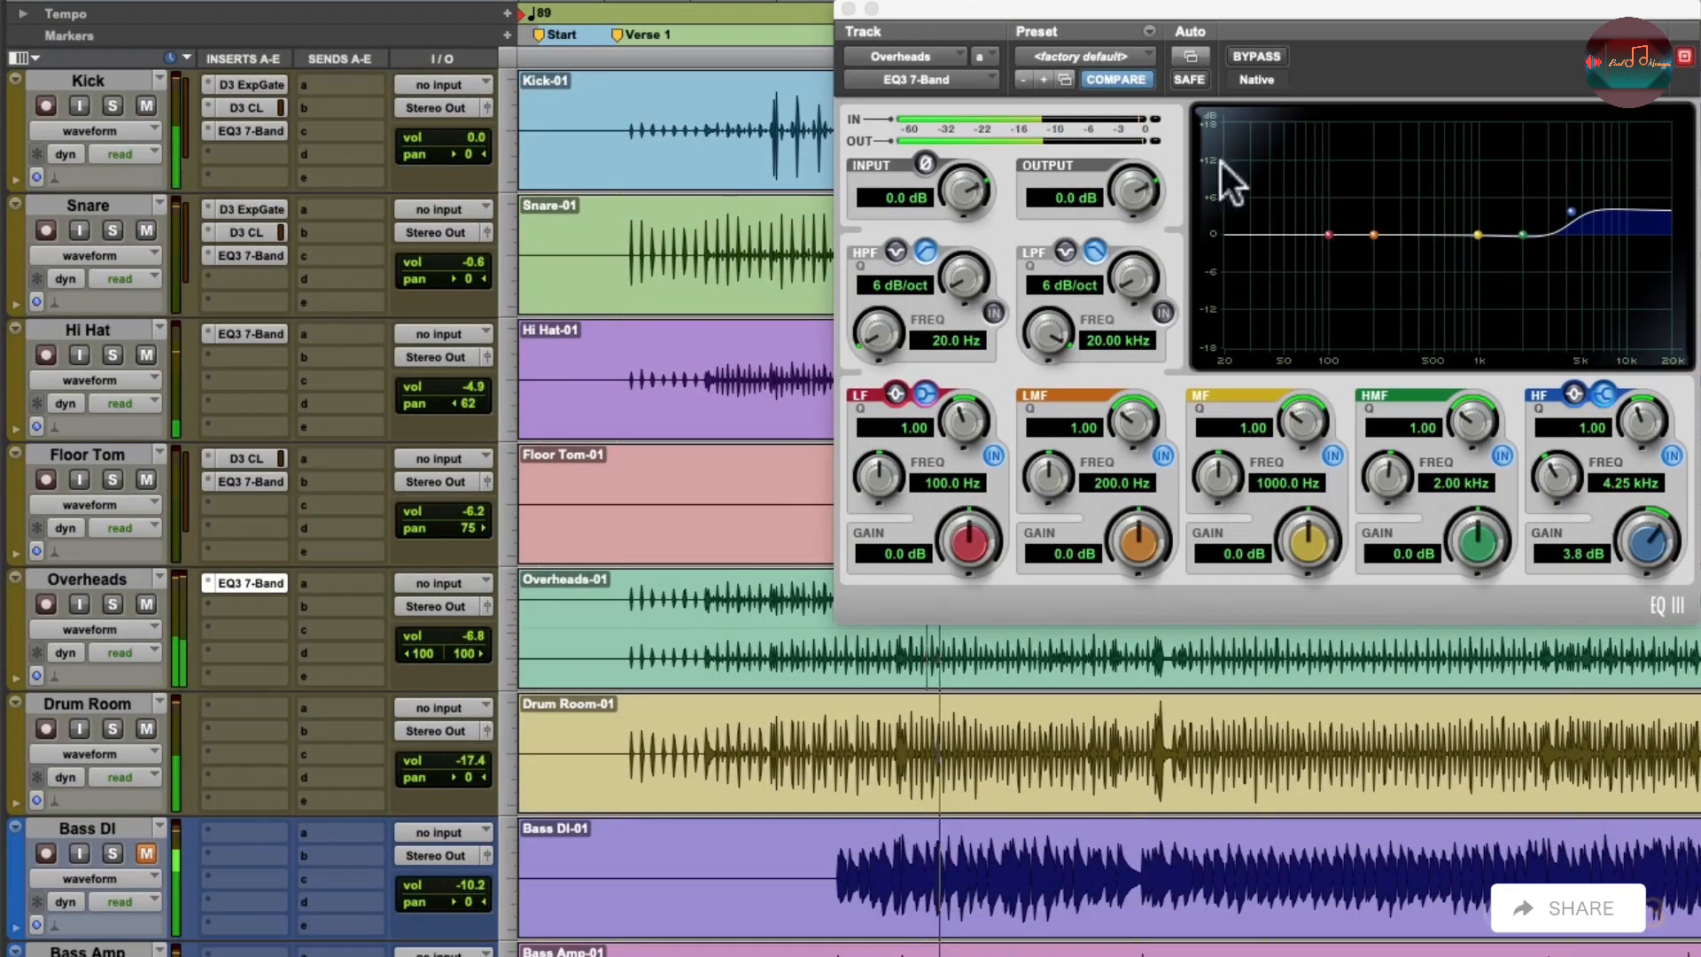
left_click(1256, 54)
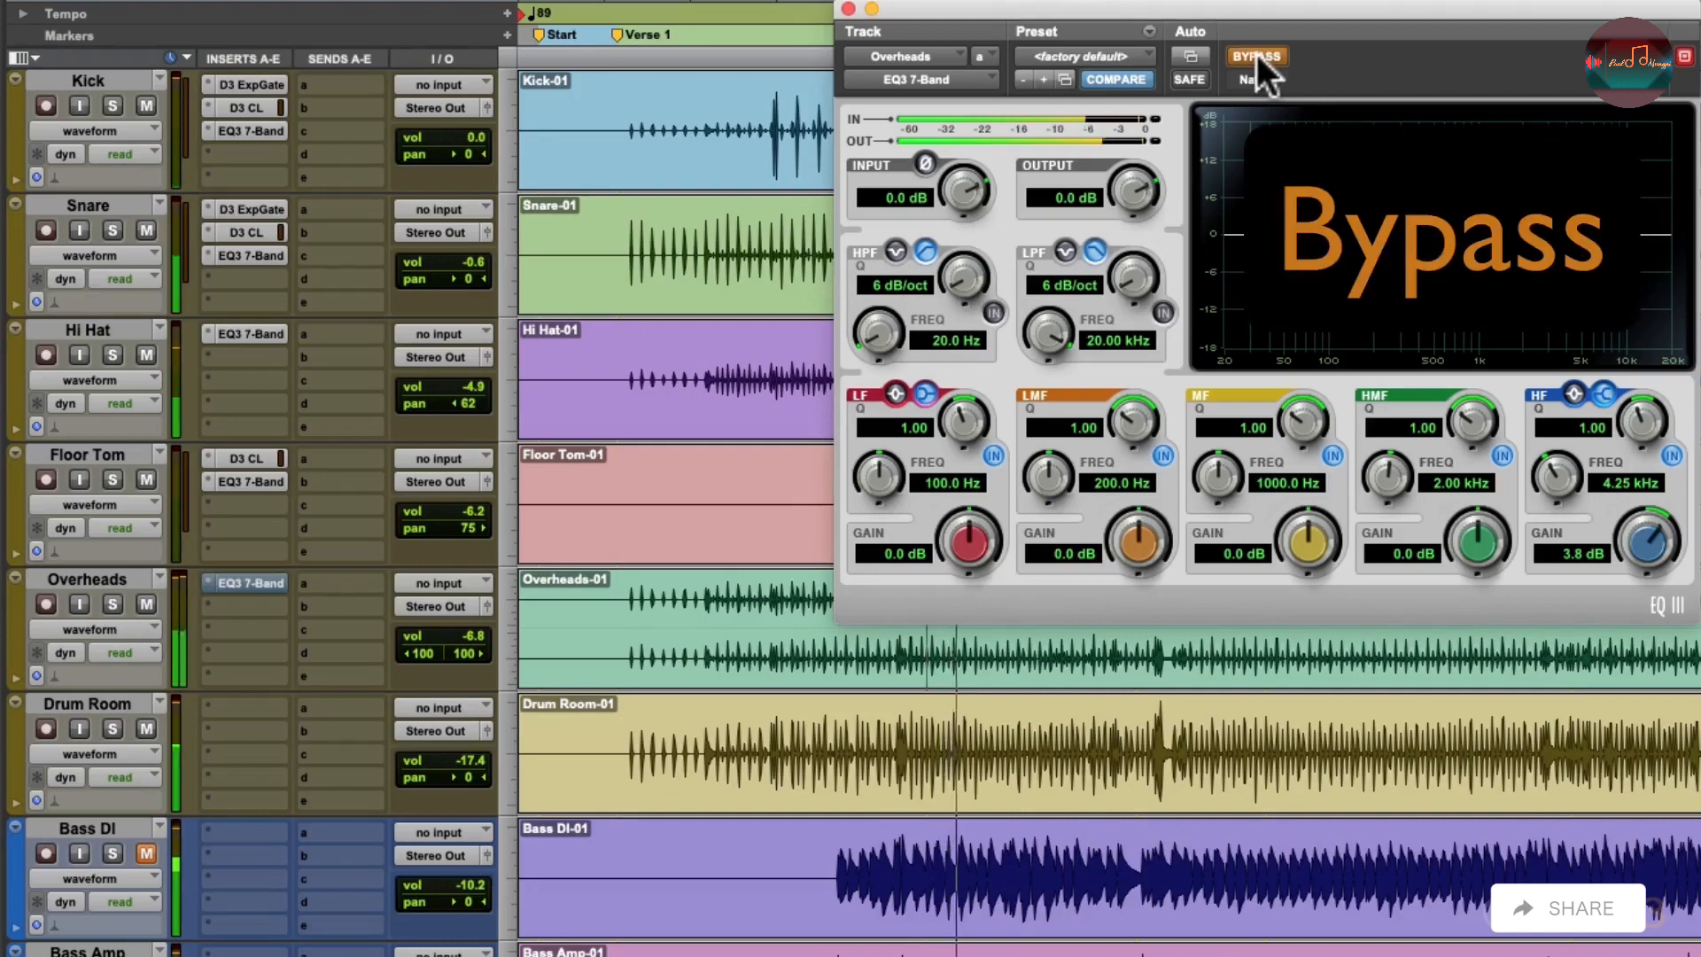
left_click(1256, 55)
left_click(112, 603)
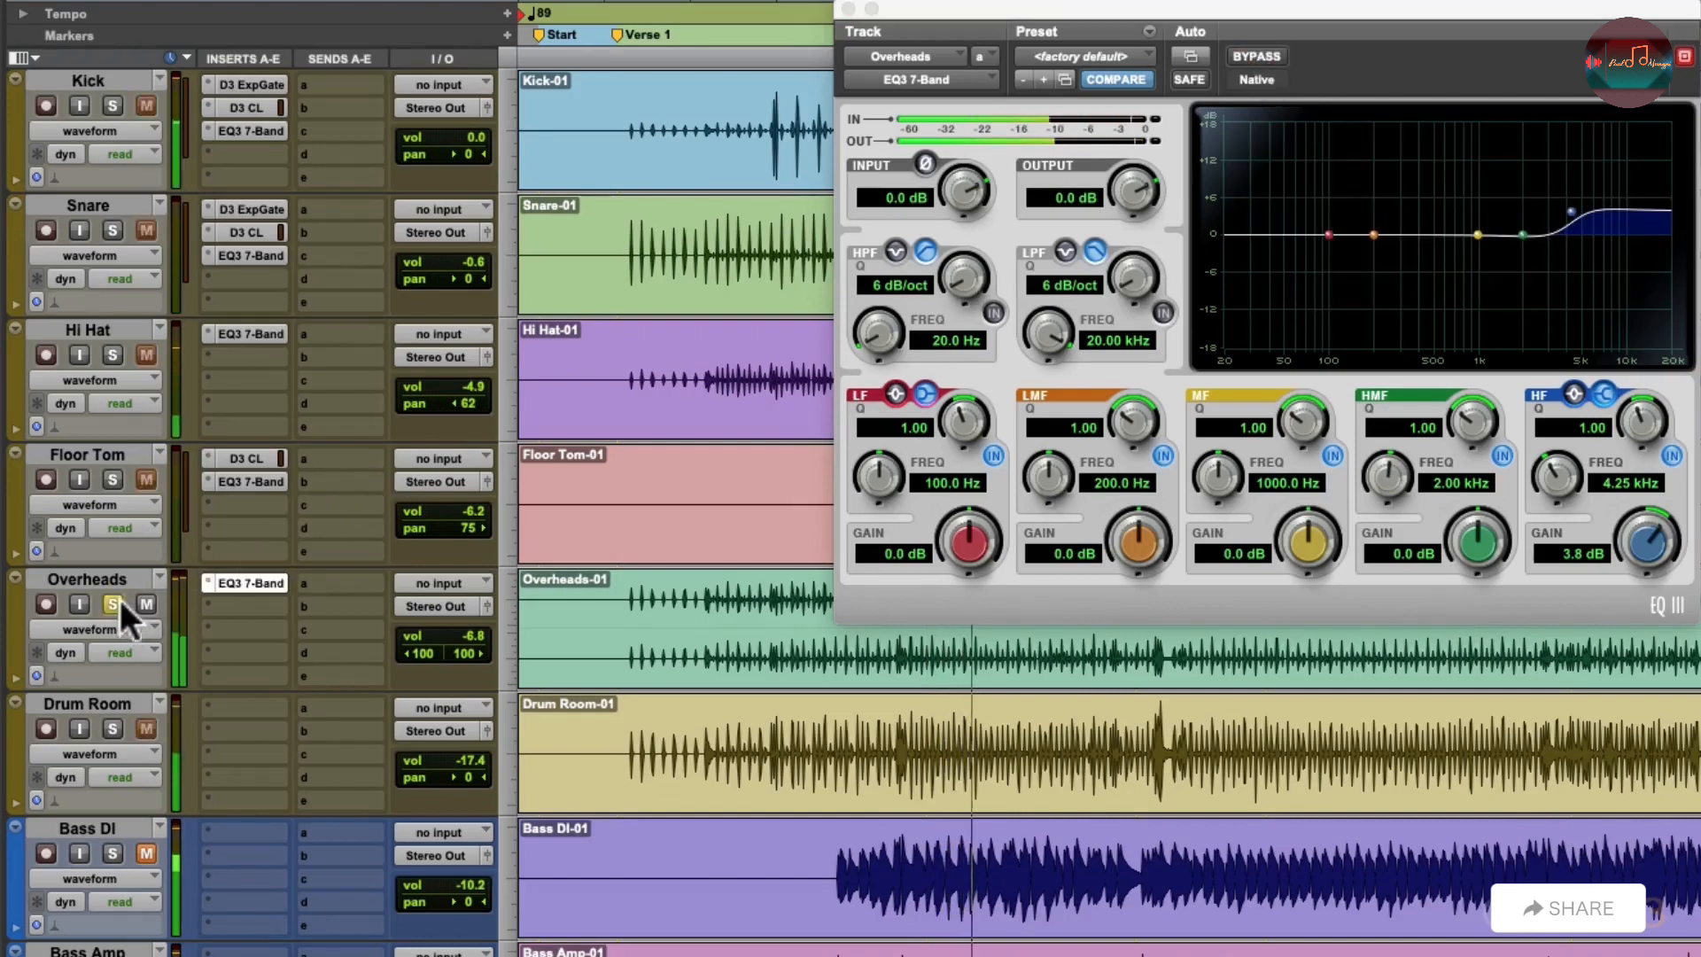
left_click(1256, 55)
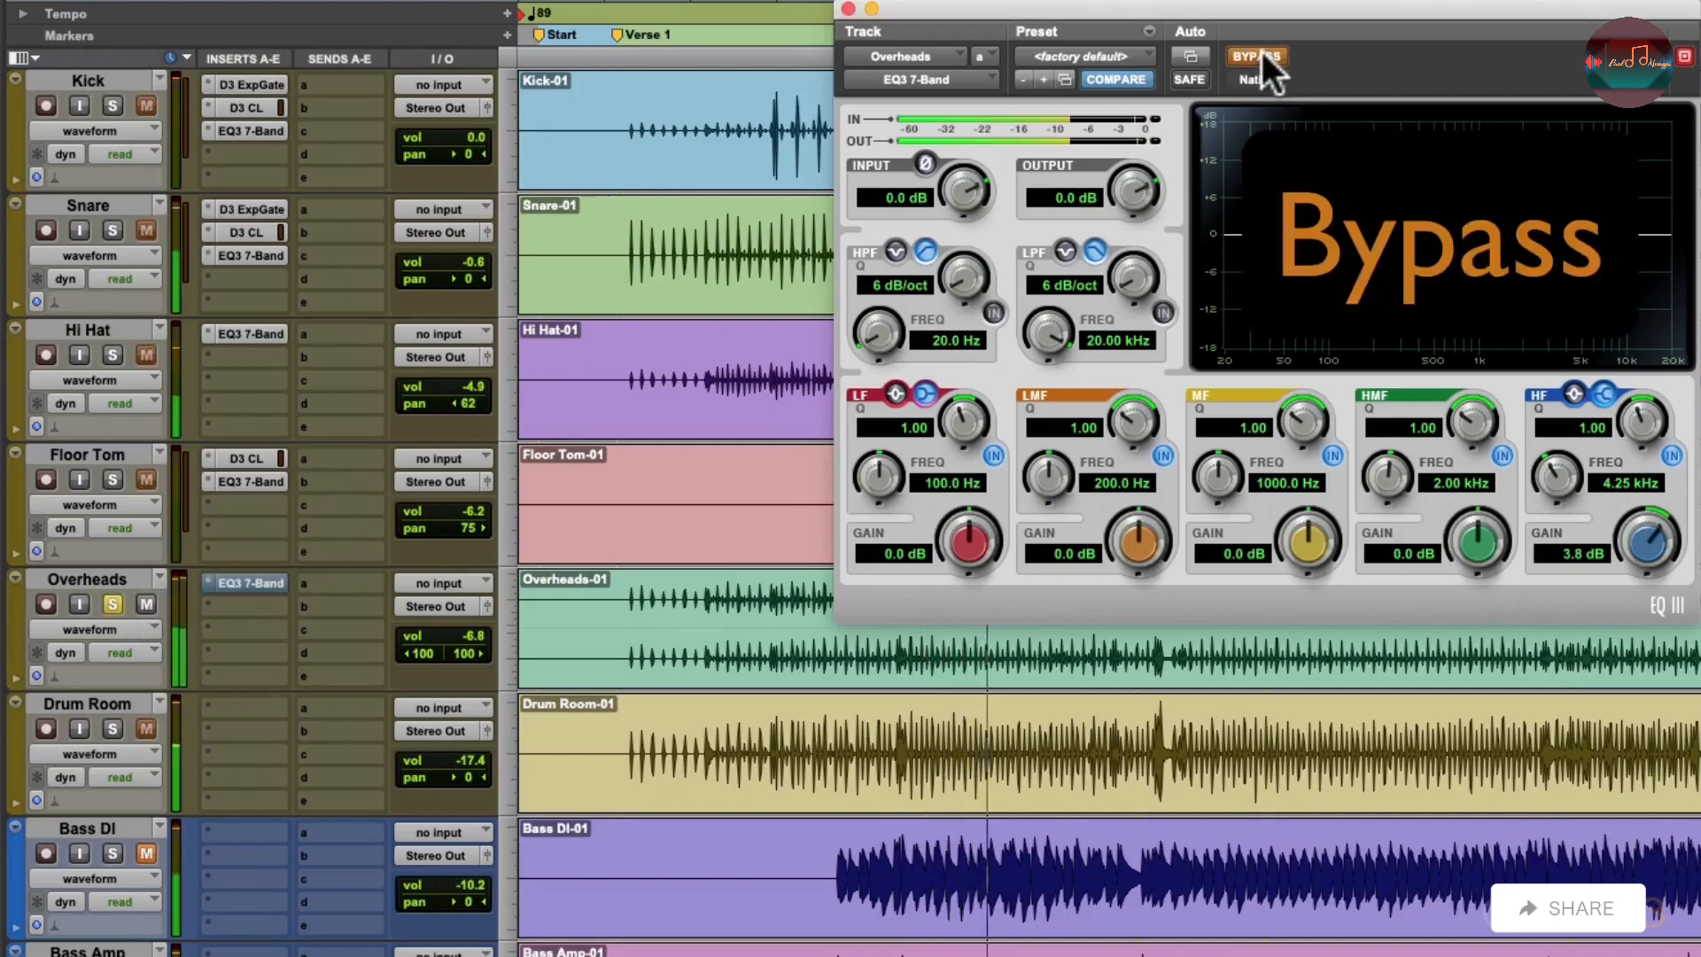
left_click(1262, 51)
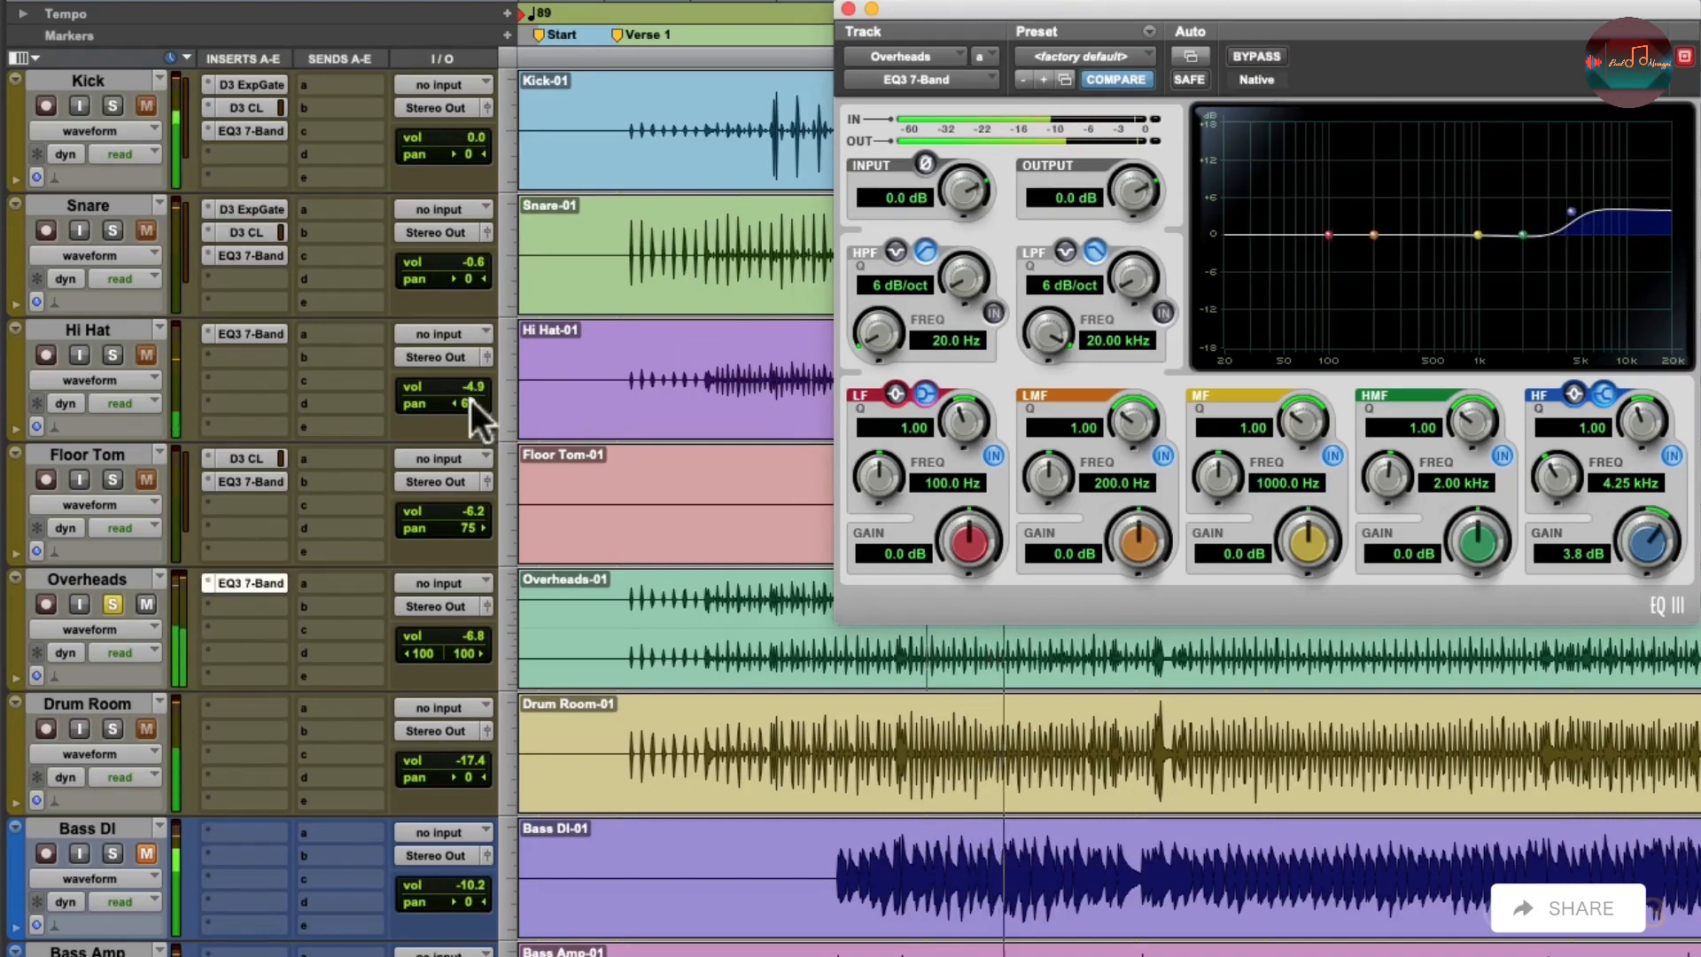
left_click(113, 603)
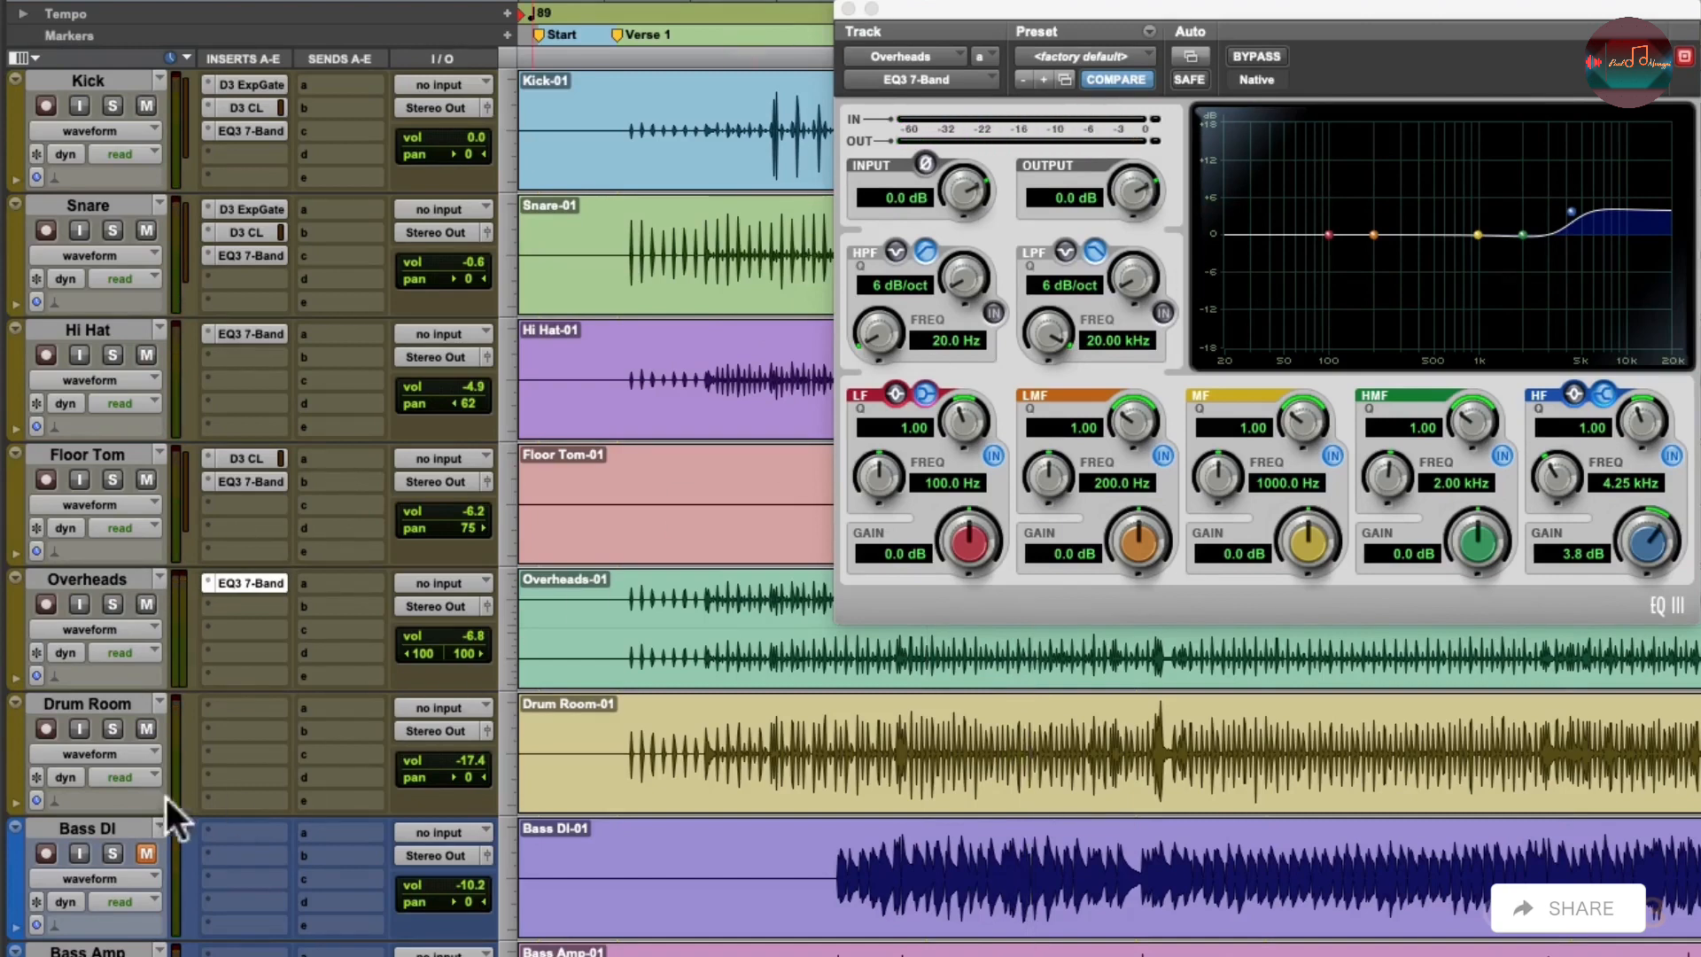
- Solo the Drum Room track, close the Overheads EQ, and raise the Drum Room fader to -7.3 dB
left_click(113, 728)
left_click(848, 9)
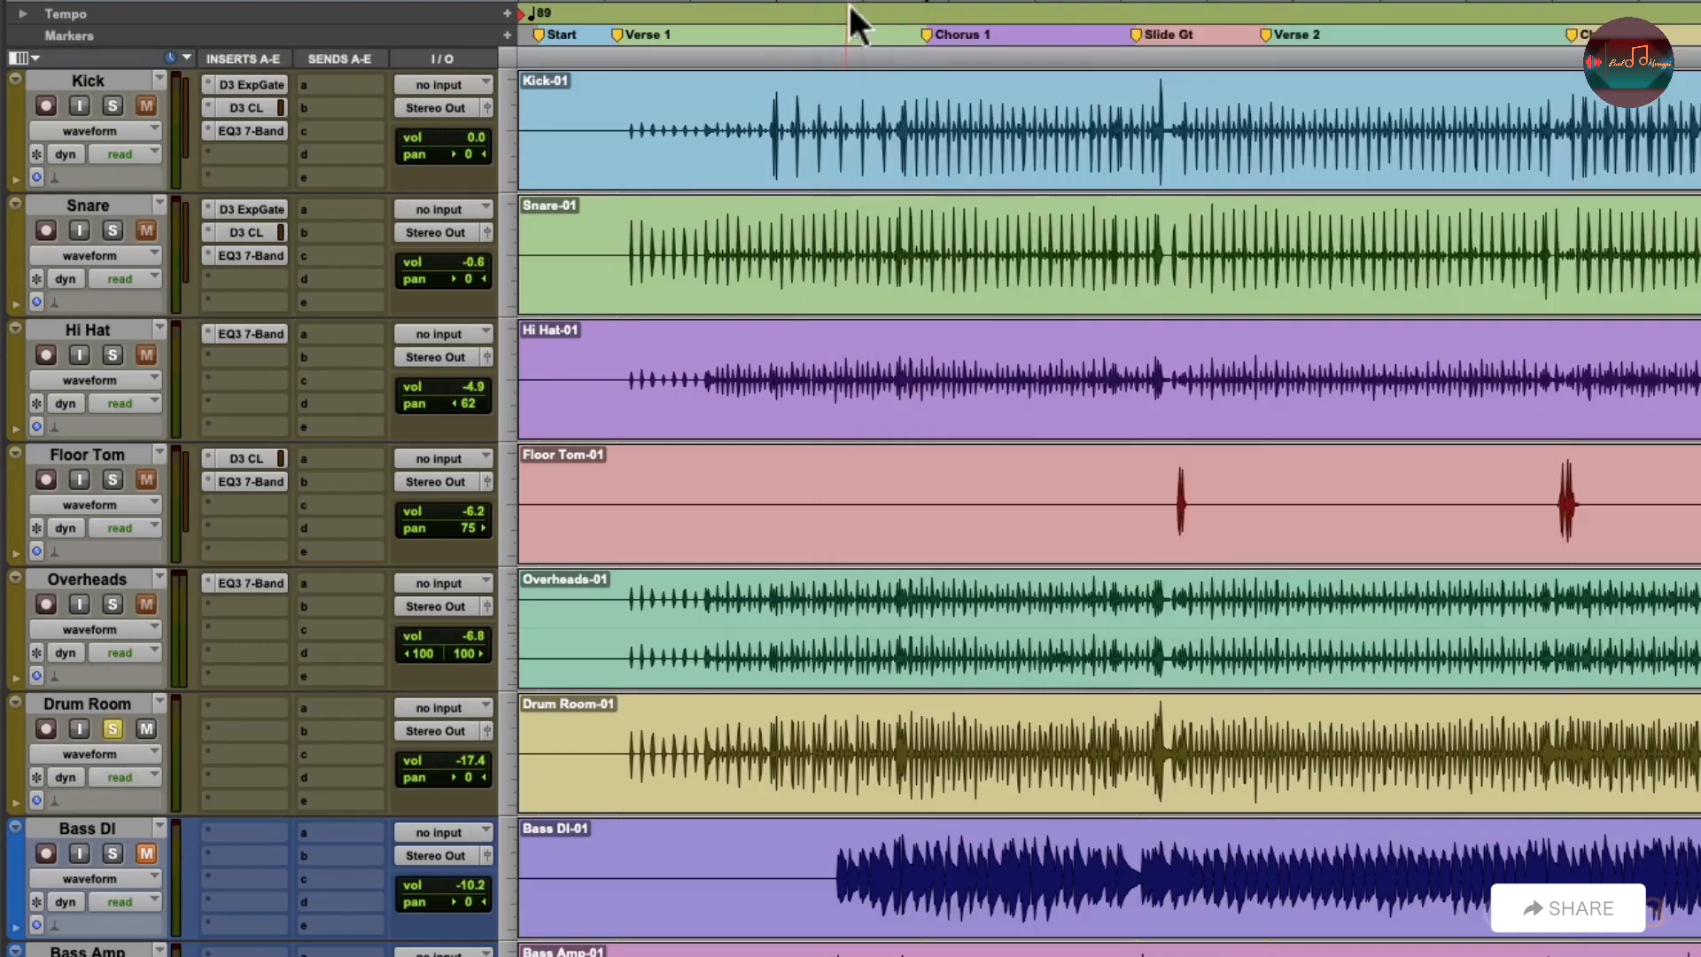
left_click(488, 727)
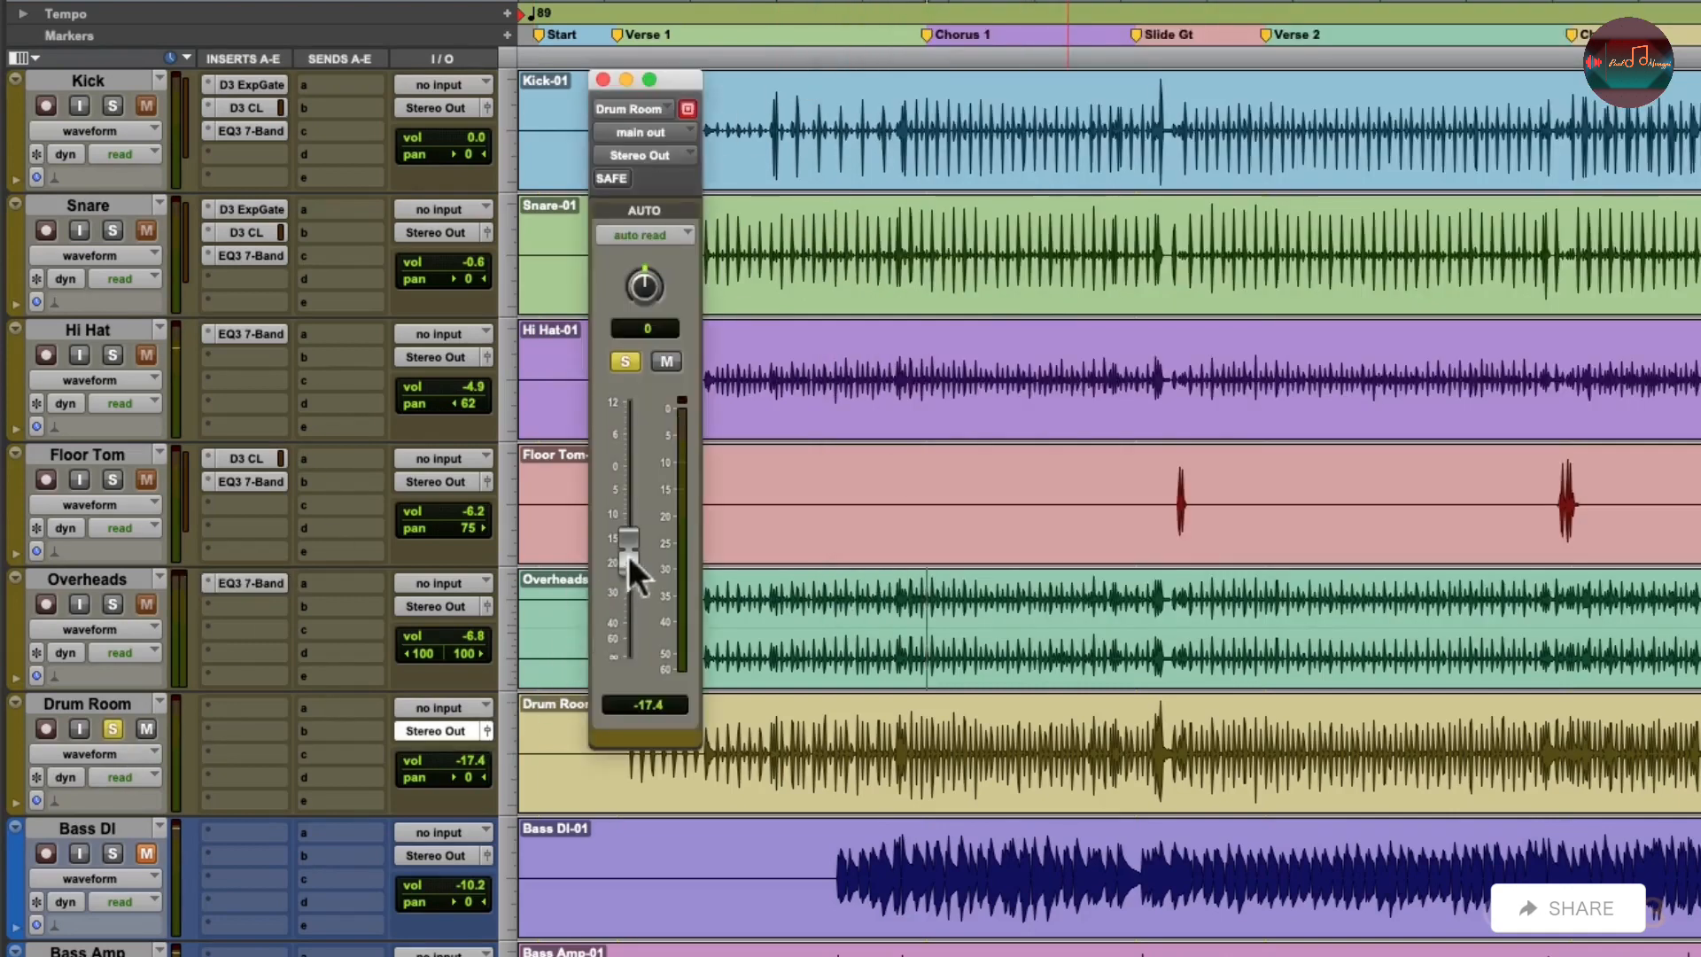
left_click_drag(630, 554, 634, 505)
- Add a mono Dyn3 Compressor/Limiter in the Drum Room track's first insert slot
left_click(210, 706)
mouse_move(380, 713)
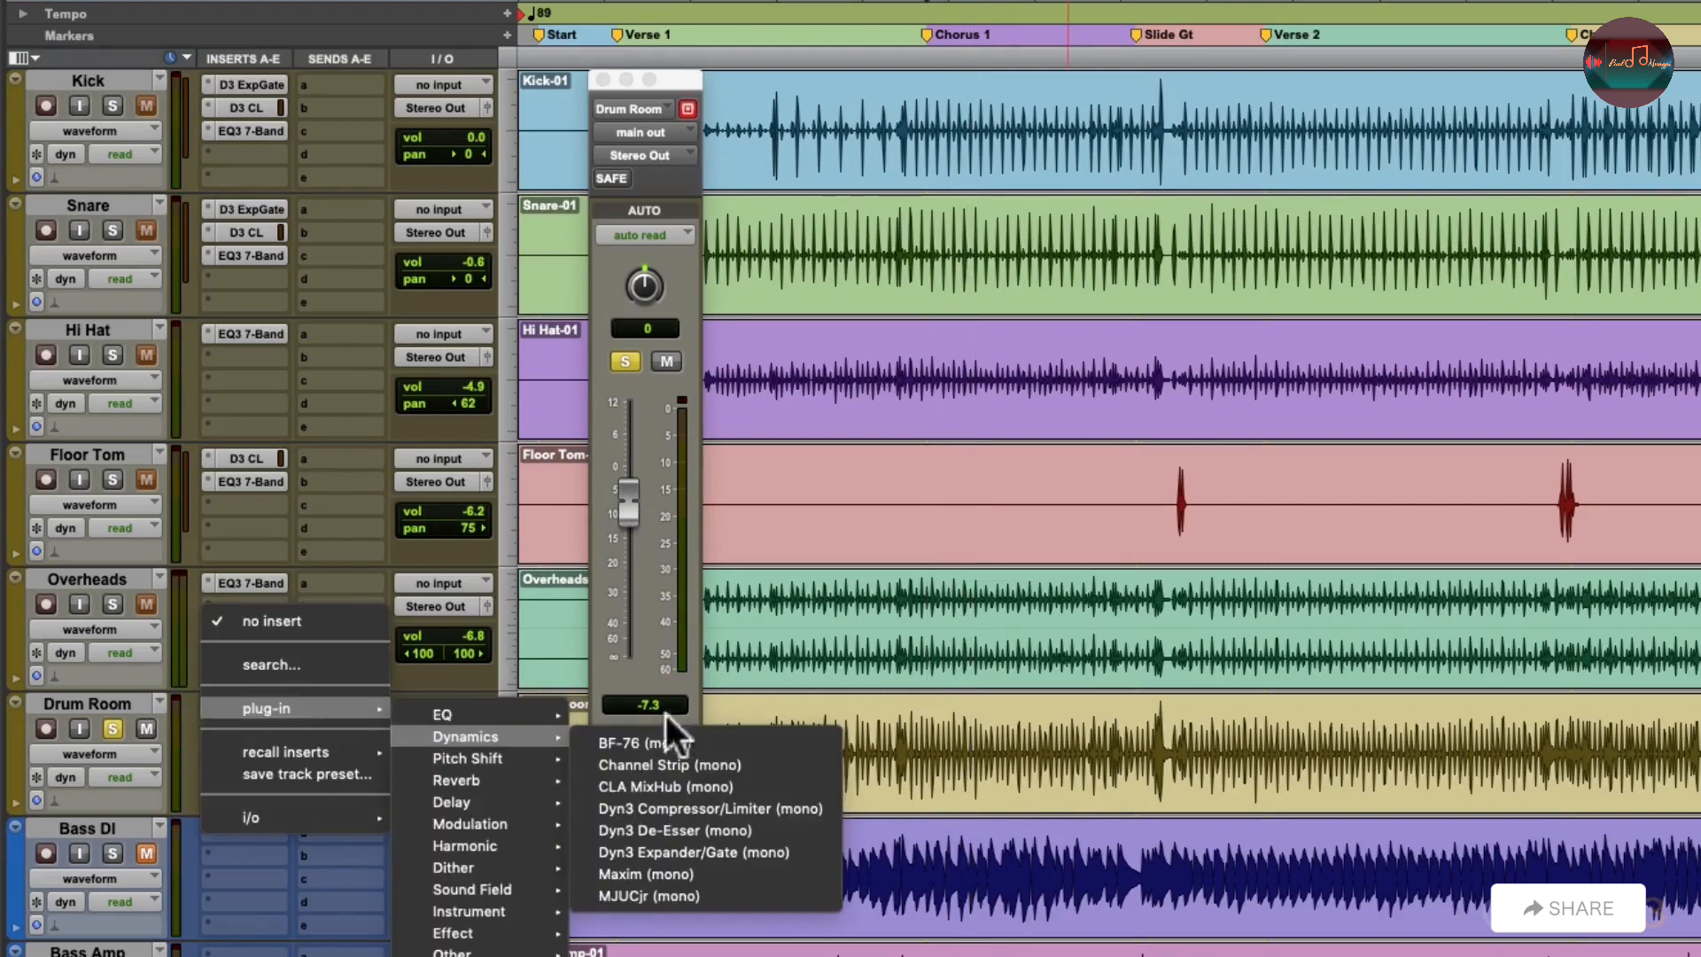
left_click(581, 808)
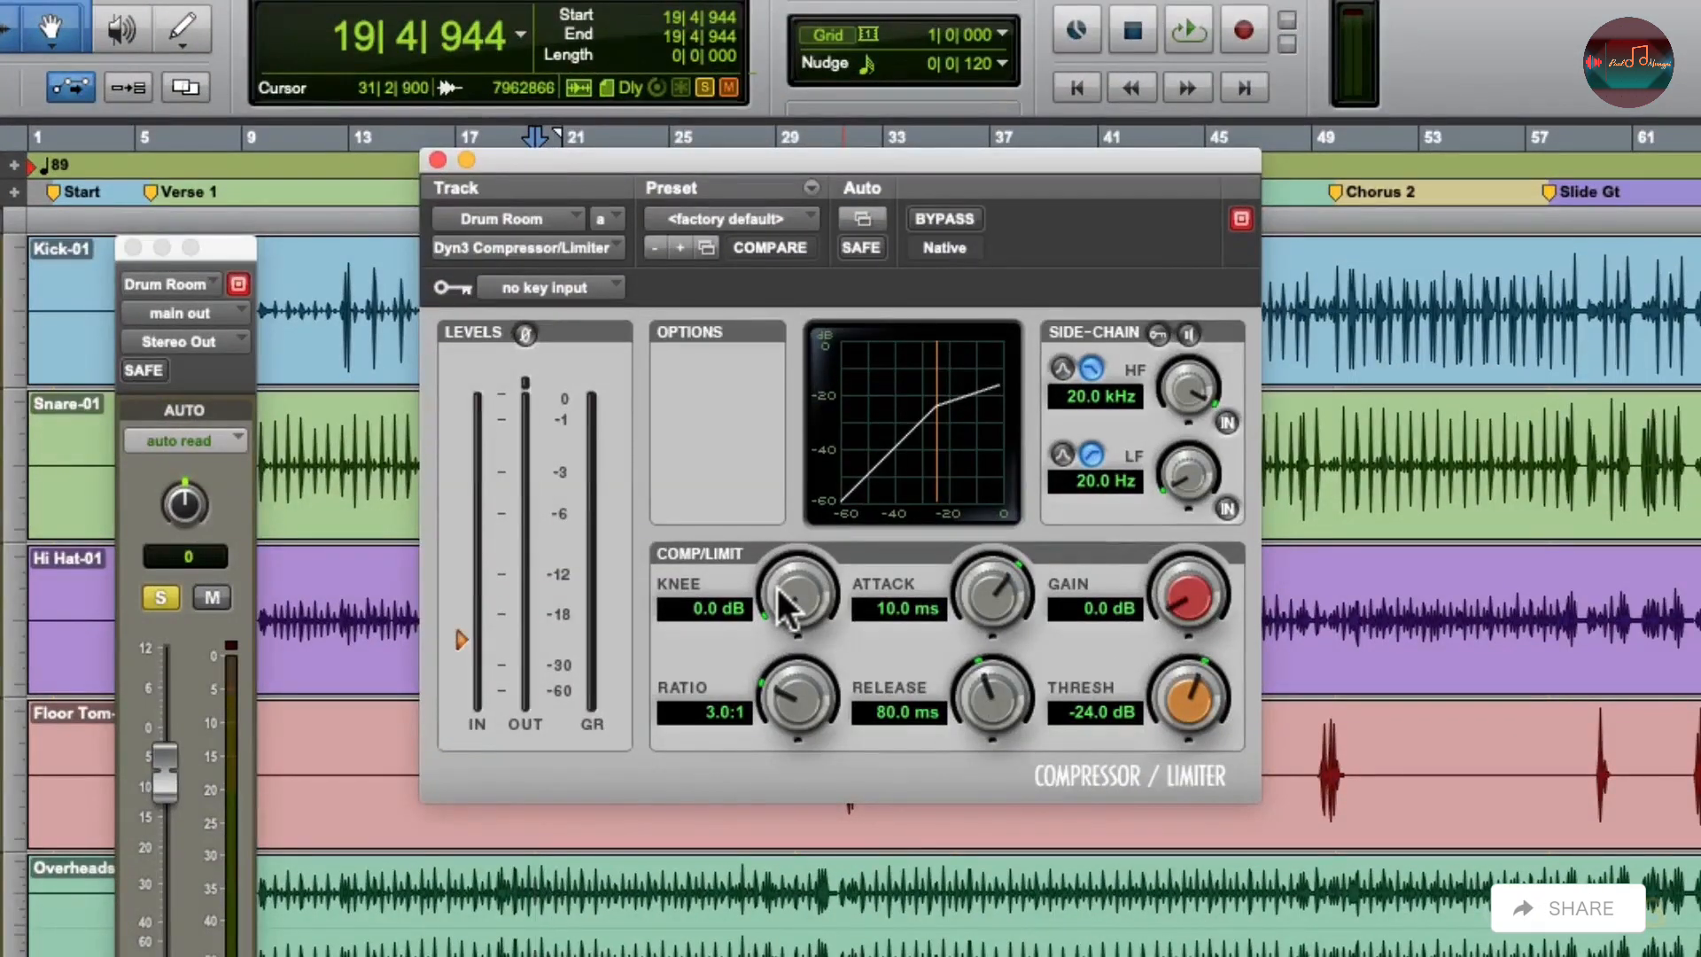
- Set the Drum Room compressor to 30 dB knee, 10:1 ratio, -17.7 dB threshold and 18.6 us attack, auditioning the track
left_click_drag(782, 597, 808, 44)
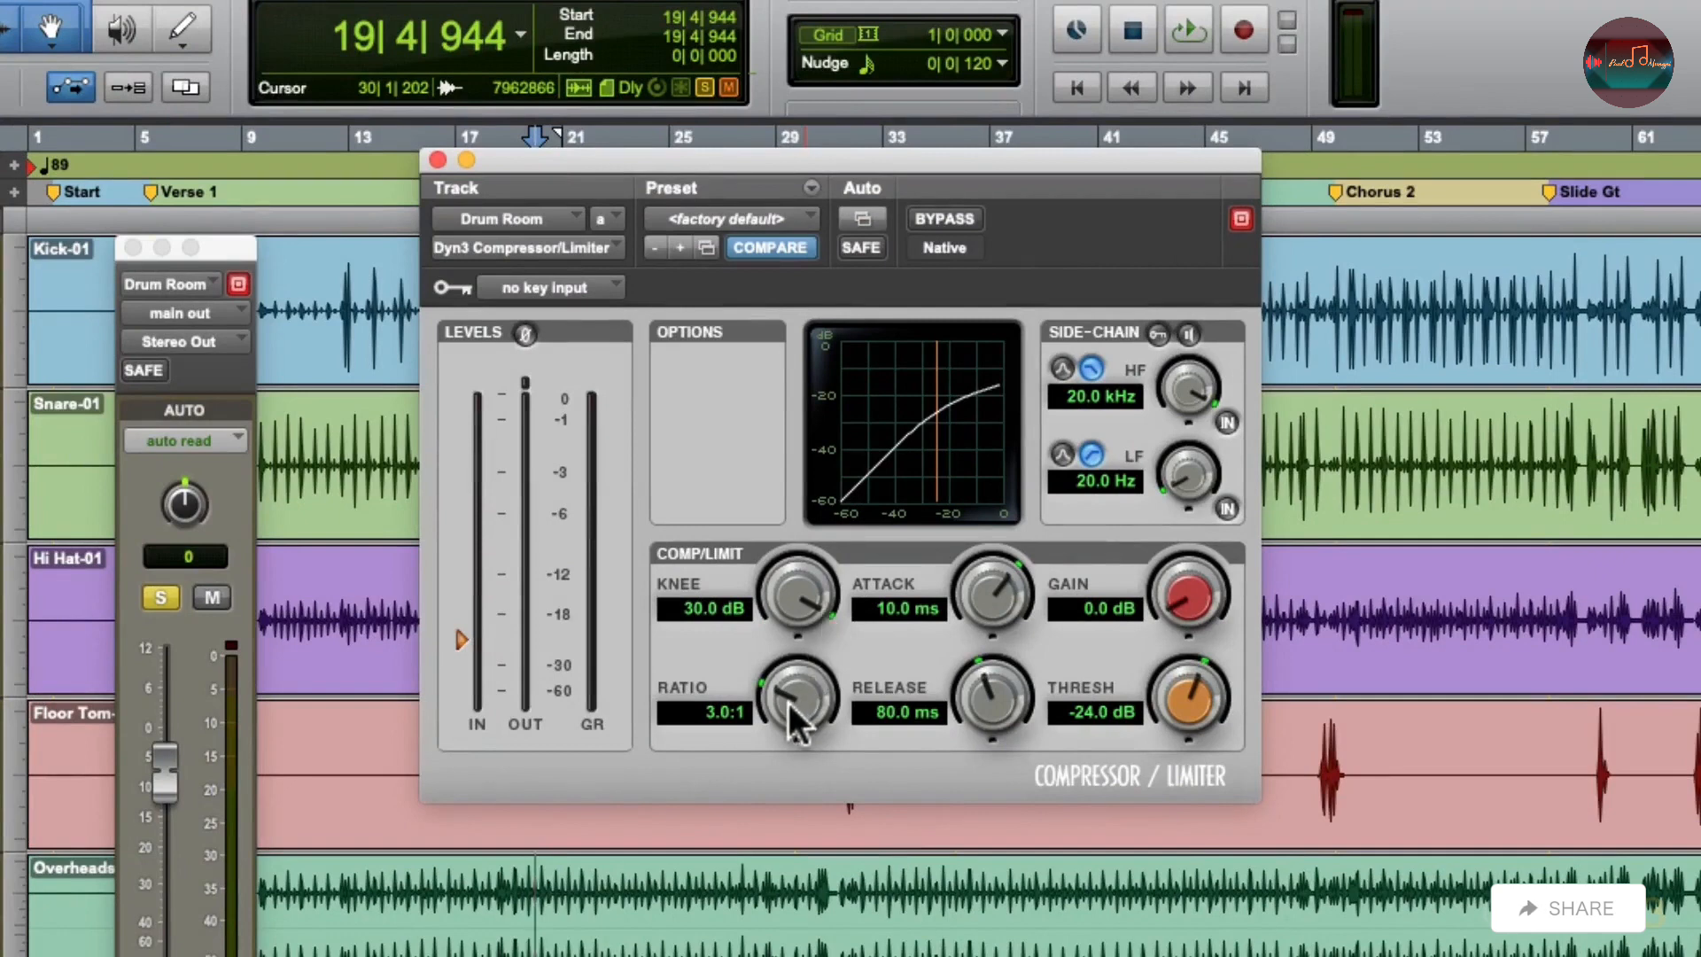
left_click_drag(798, 695, 779, 656)
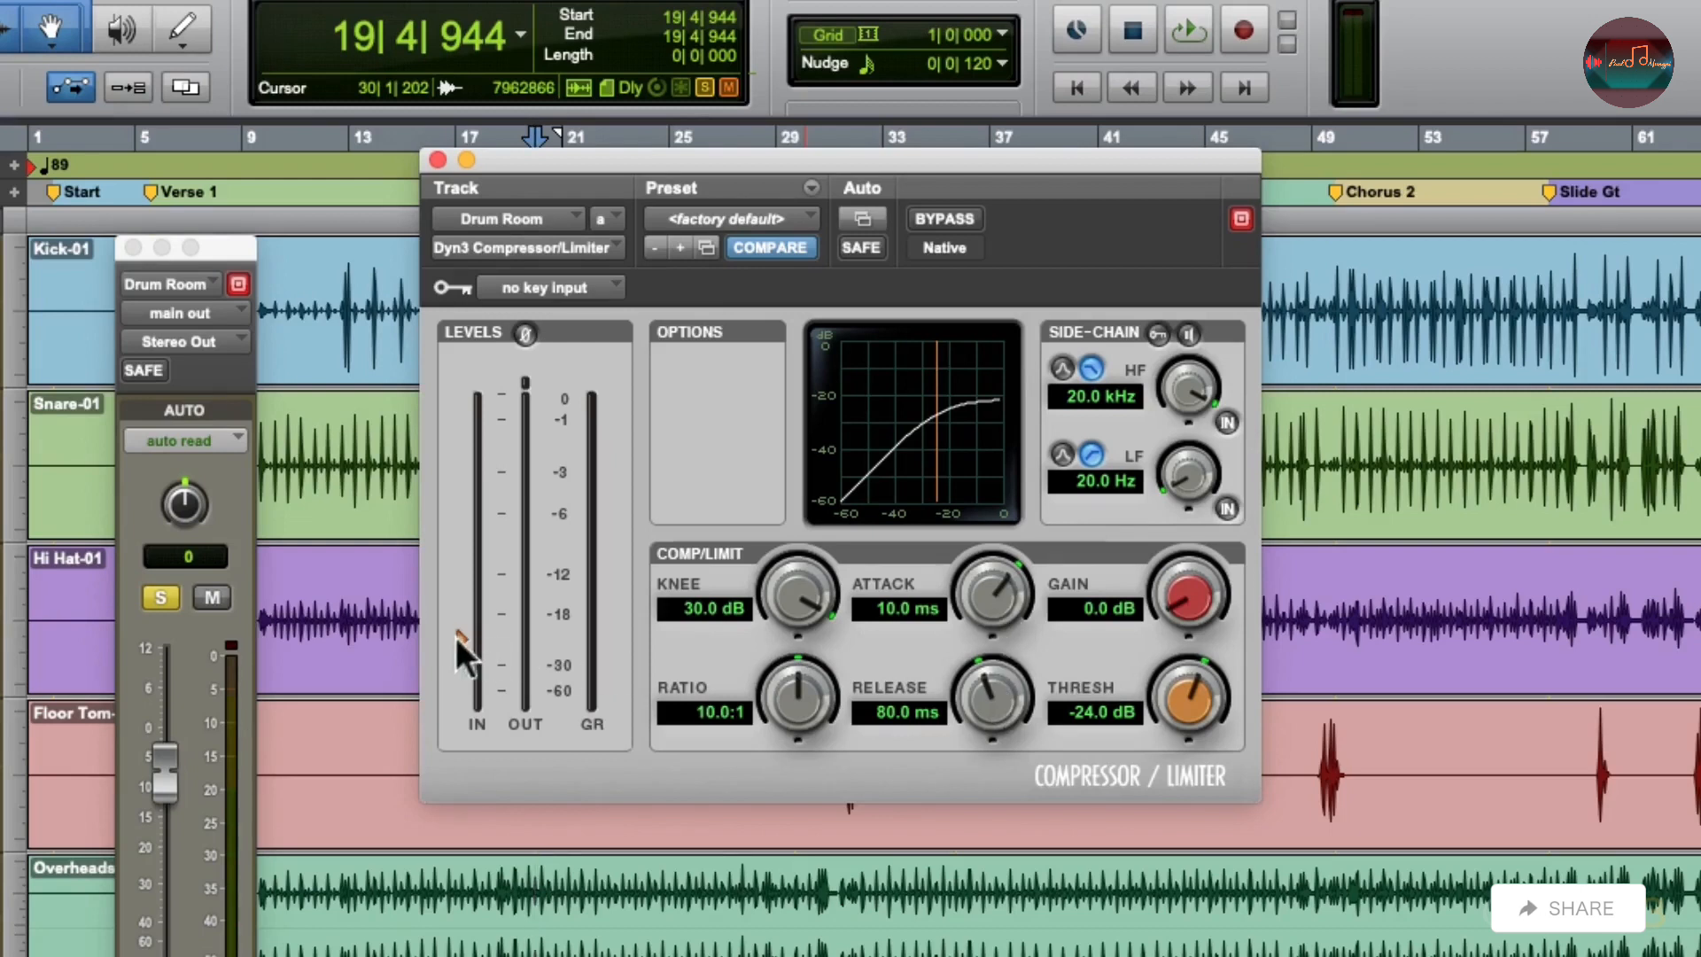
key("space")
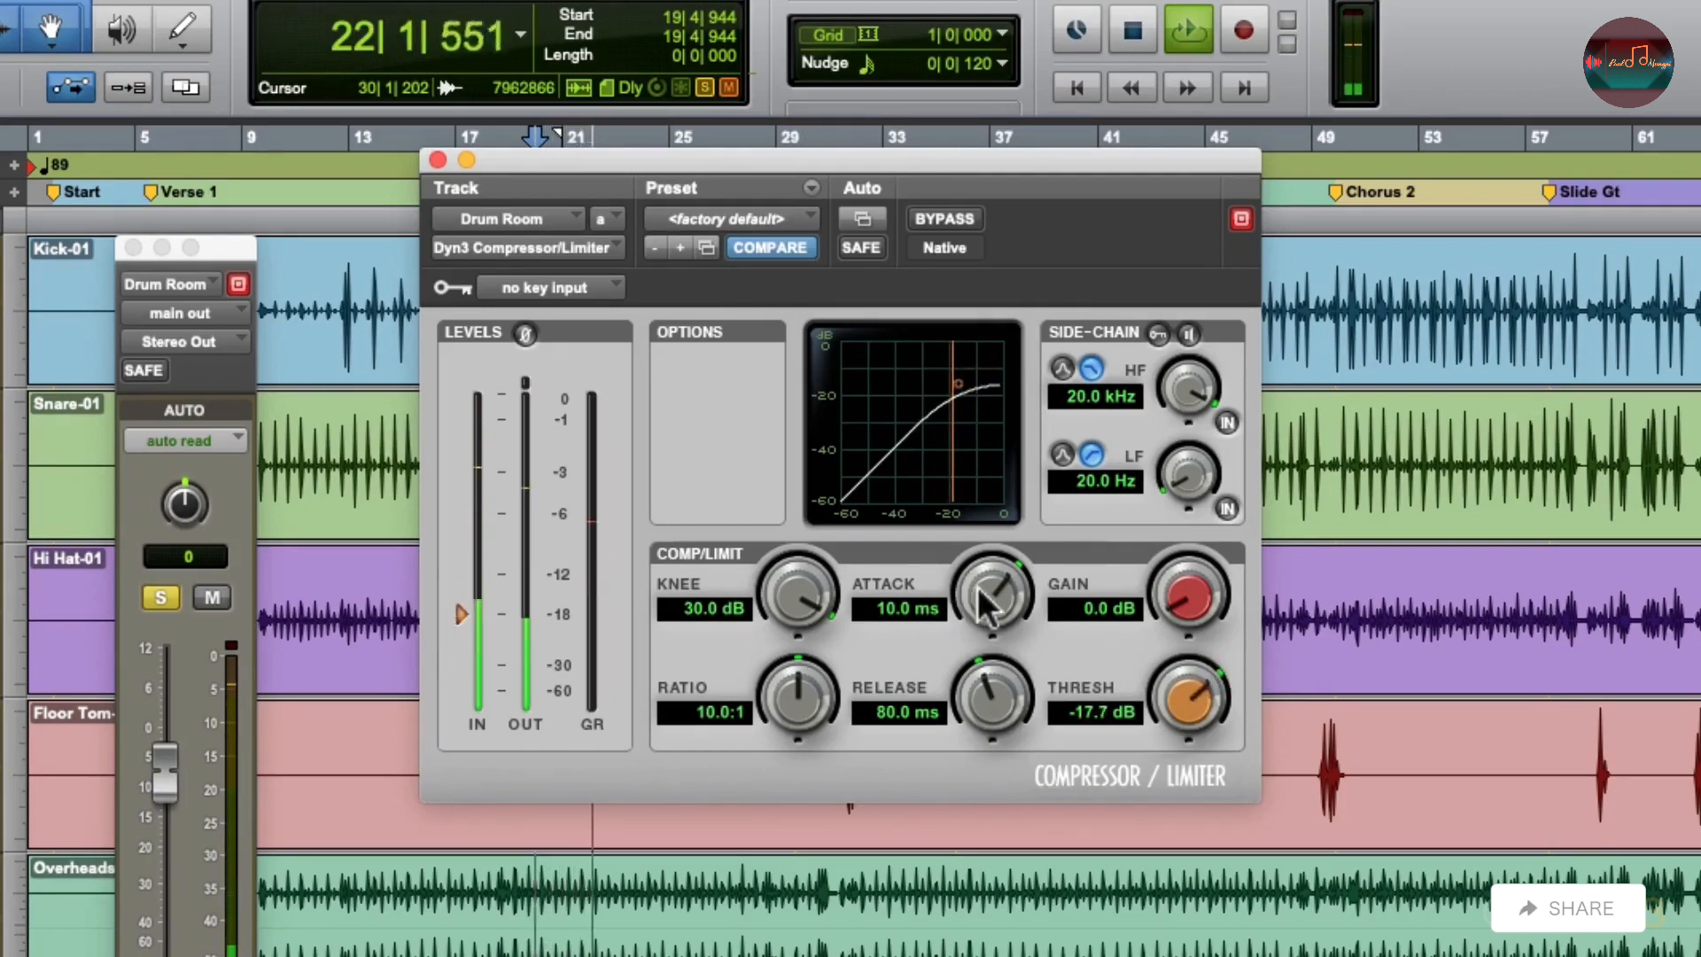
left_click_drag(987, 588, 955, 714)
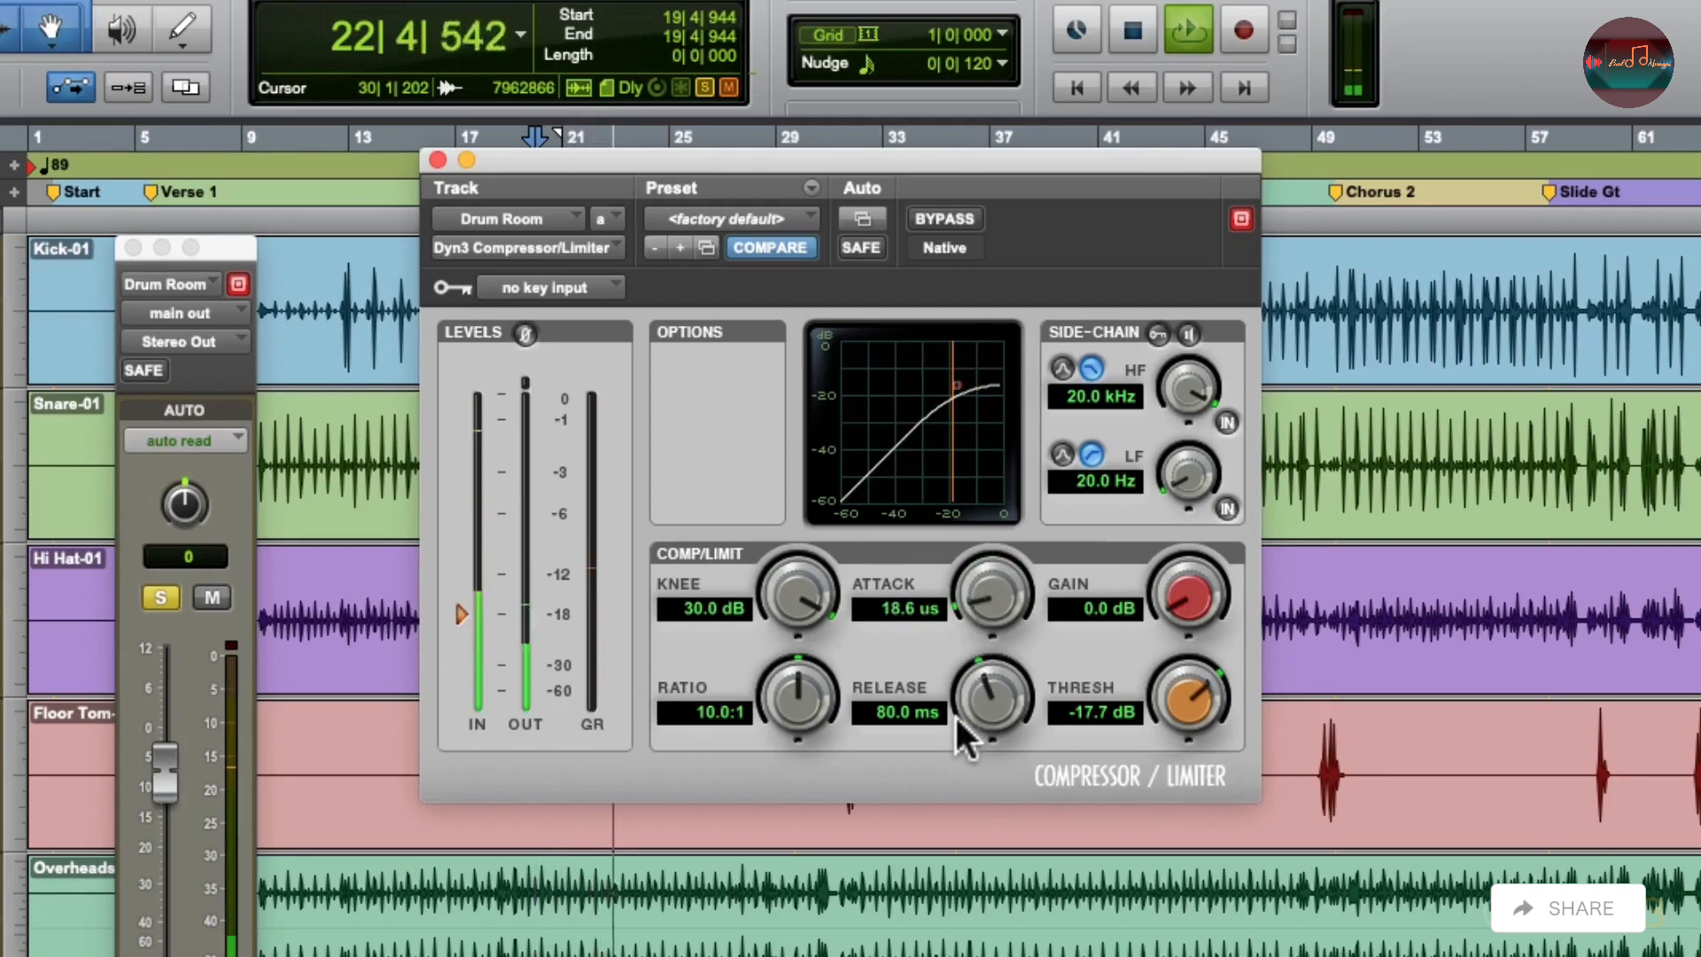
key("space")
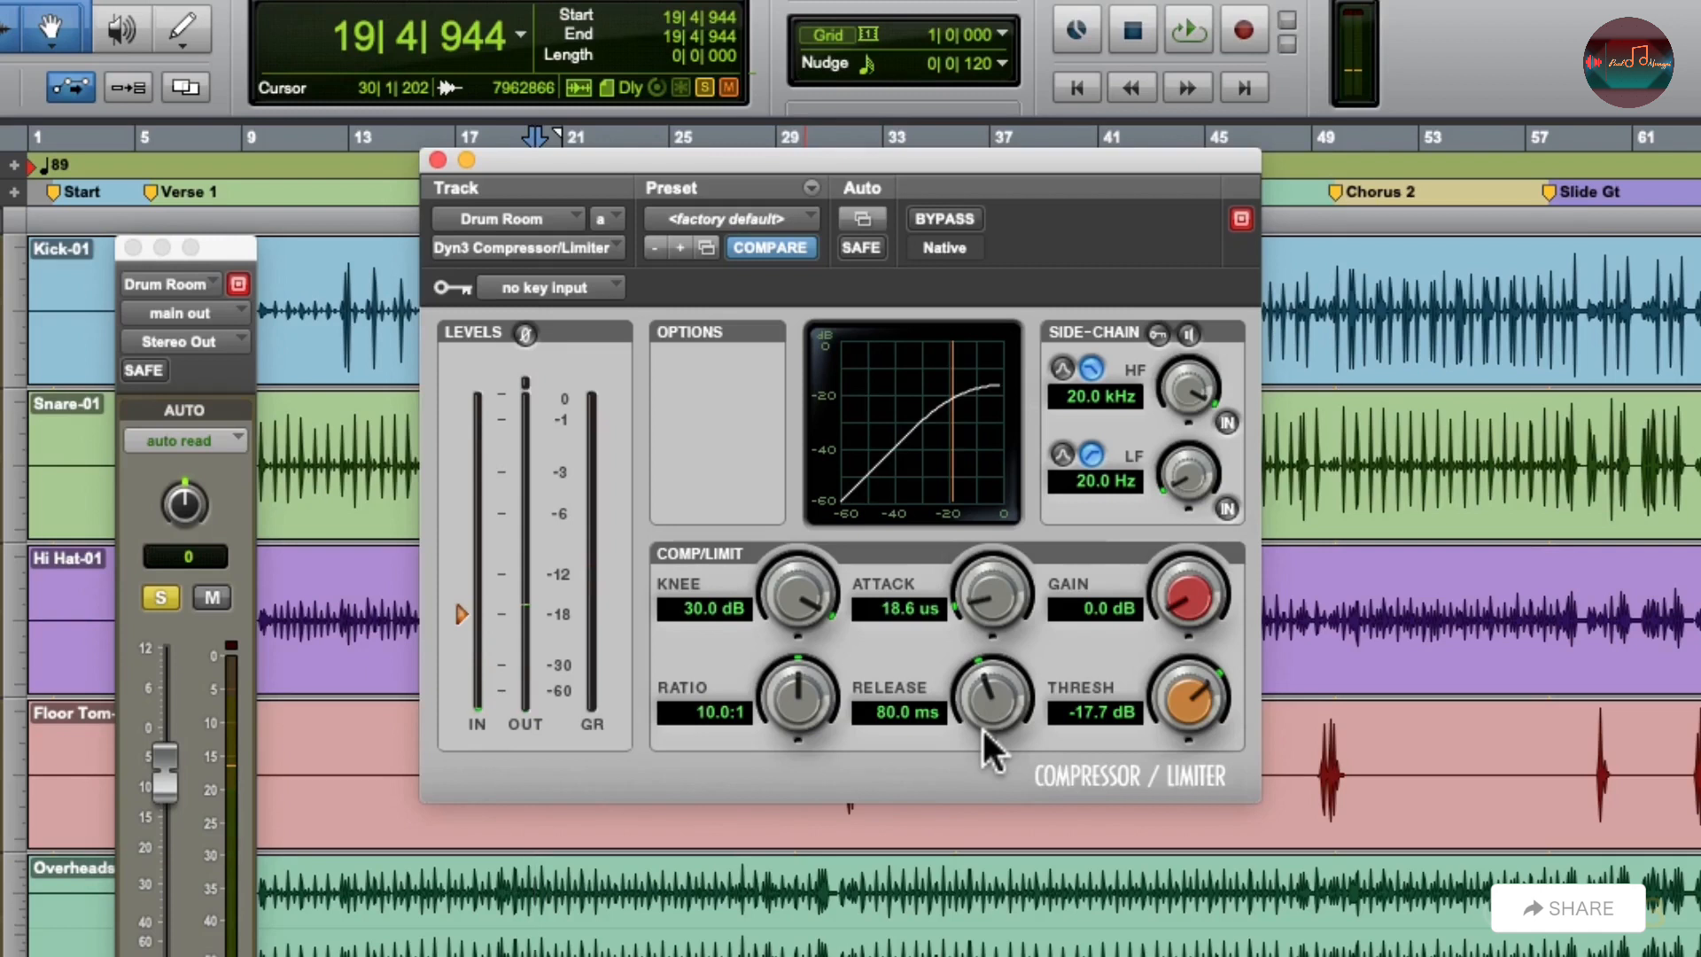
- Set the Drum Room compressor's attack to 3.1 ms while auditioning the soloed track
key("space")
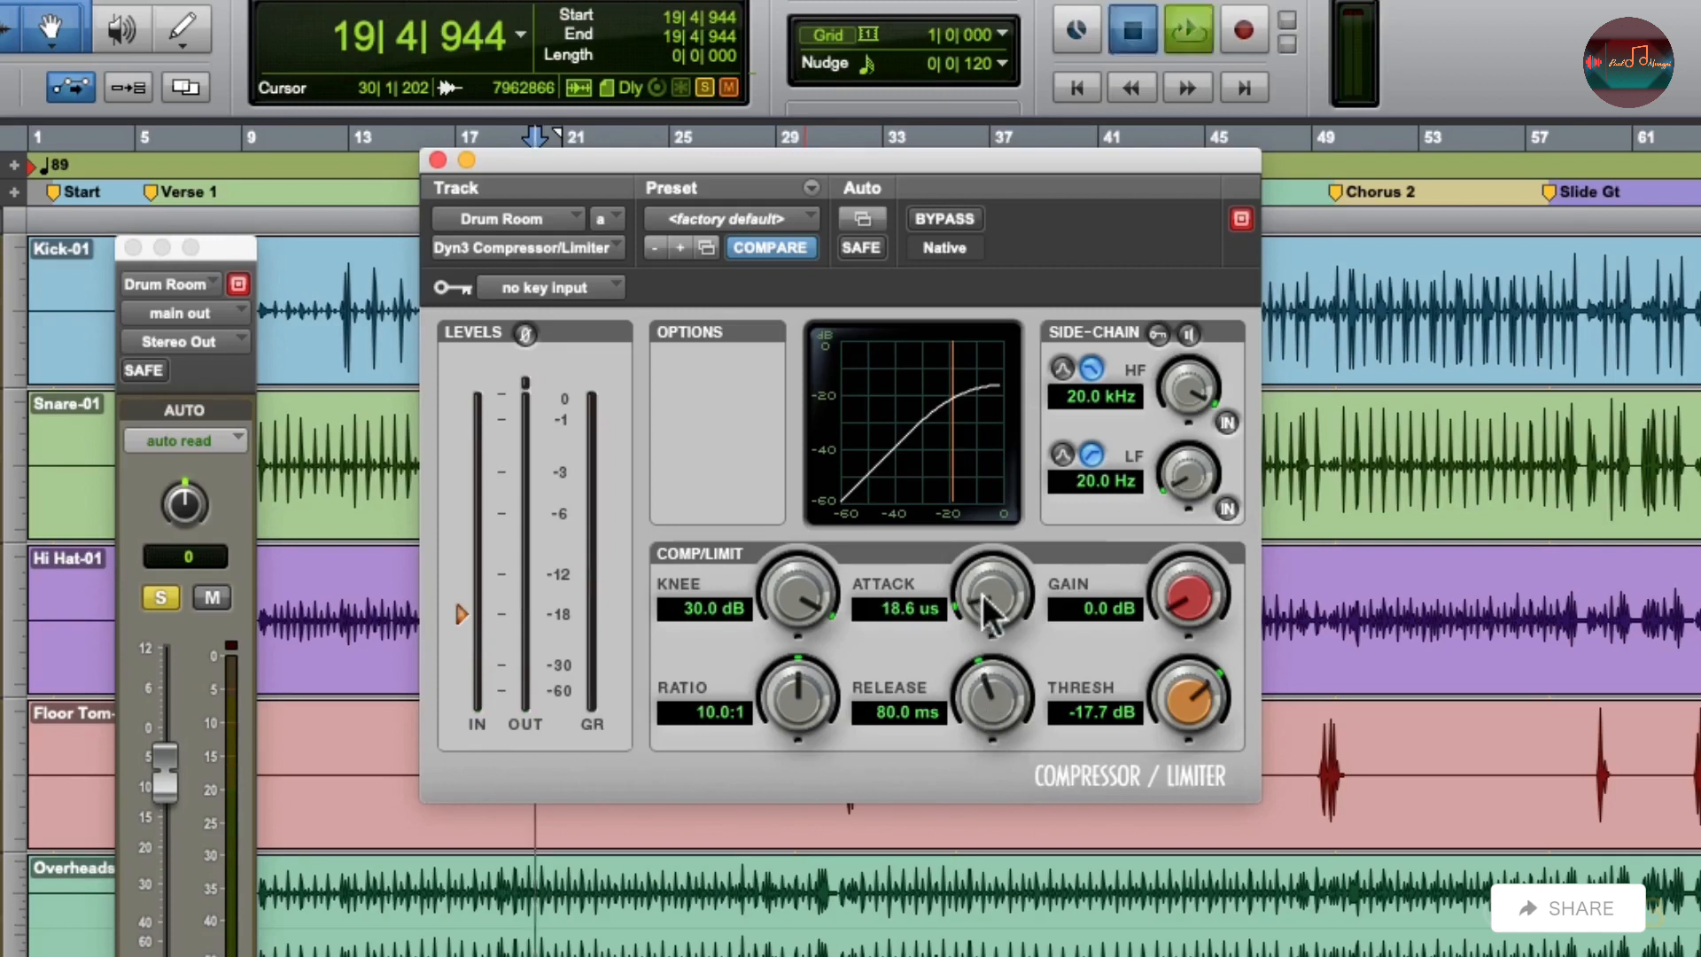
left_click_drag(982, 596, 975, 409)
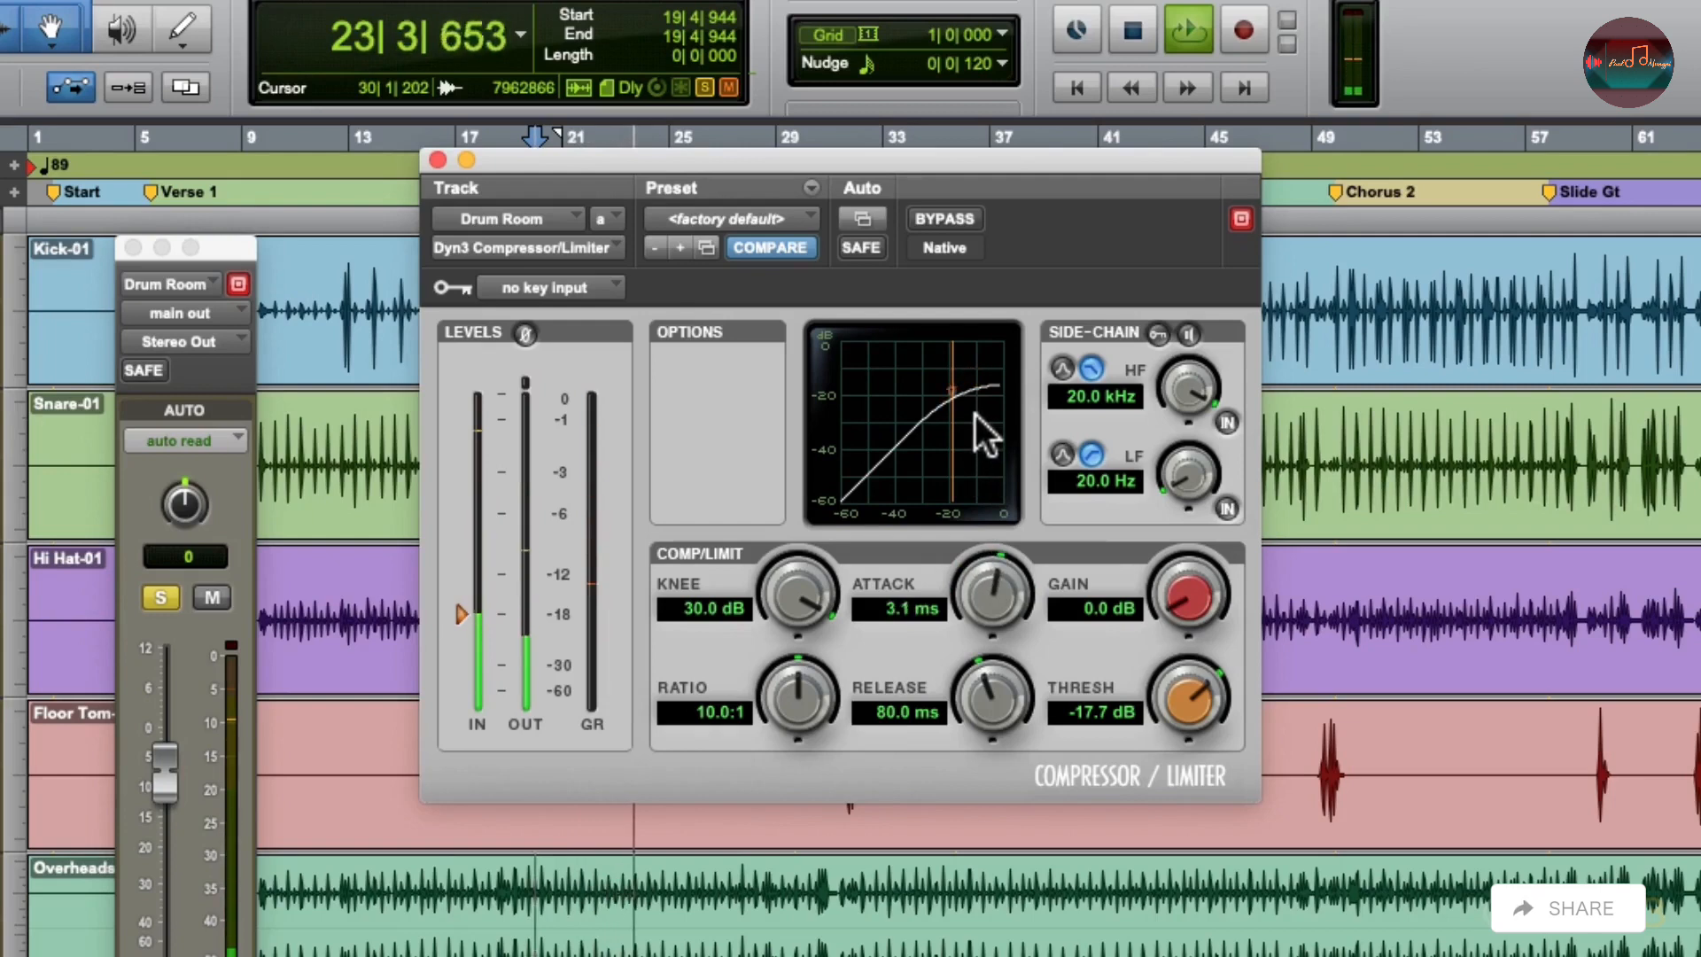
key("space")
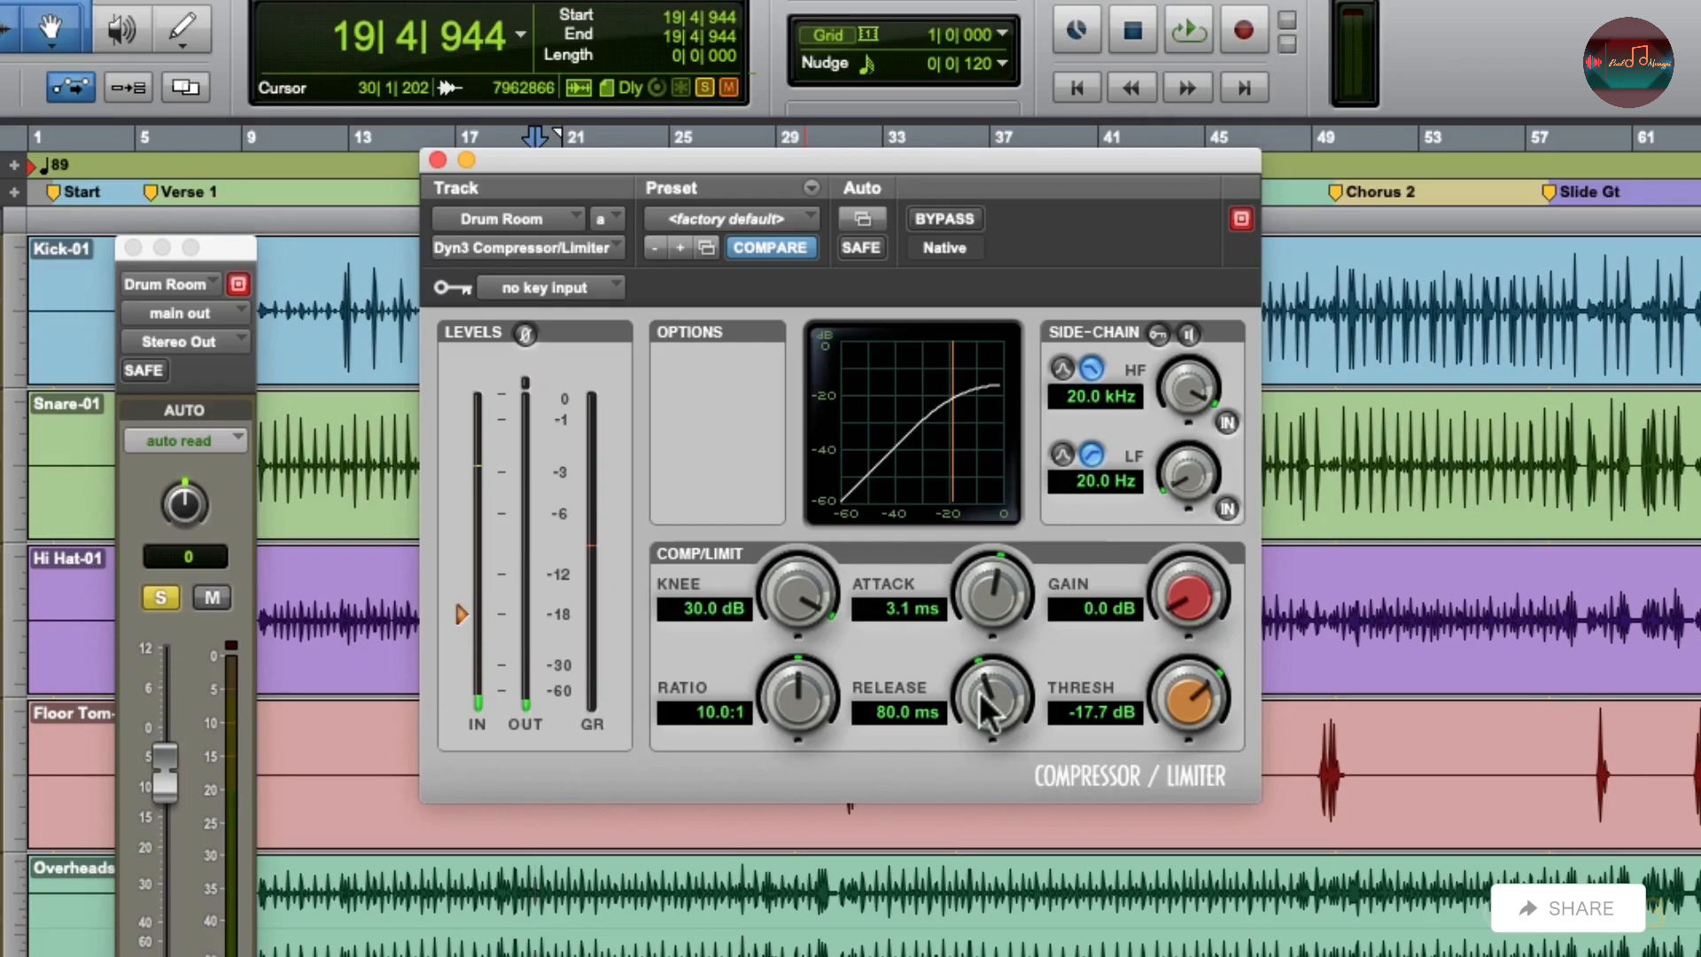
- Set the Drum Room compressor's release to 221.7 ms and its threshold to -18.4 dB during playback
key("space")
left_click_drag(987, 705, 970, 673)
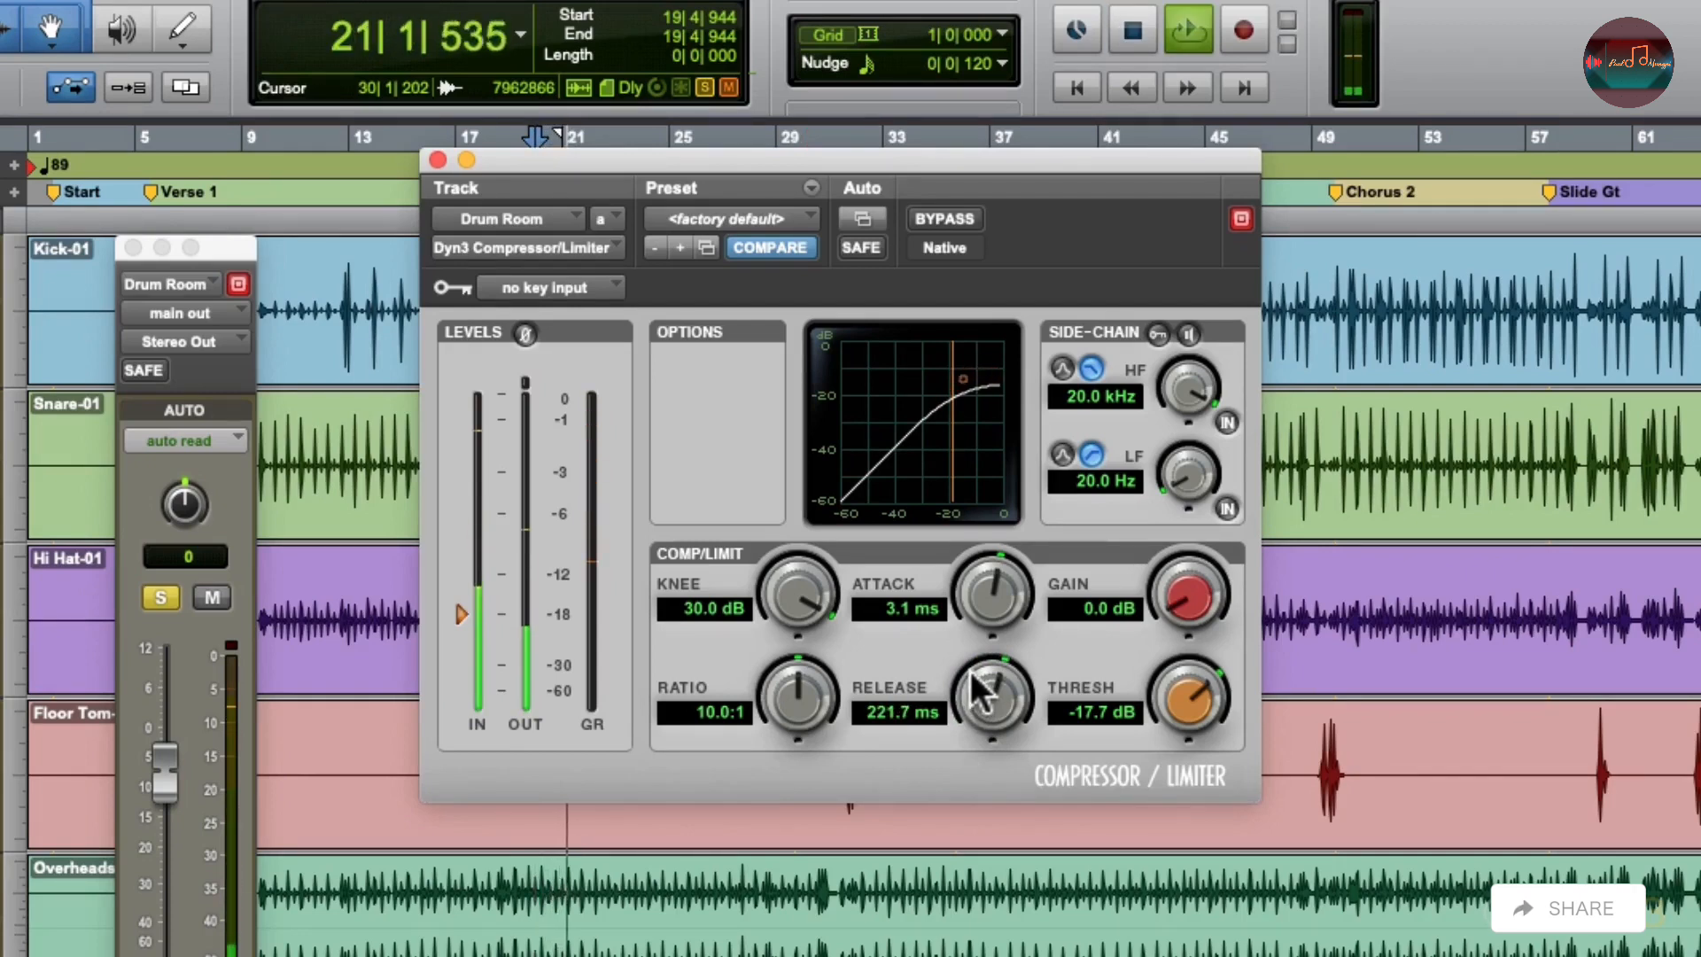
mouse_move(455, 604)
left_mouse_down()
mouse_move(460, 675)
mouse_move(461, 546)
mouse_move(465, 608)
left_mouse_up()
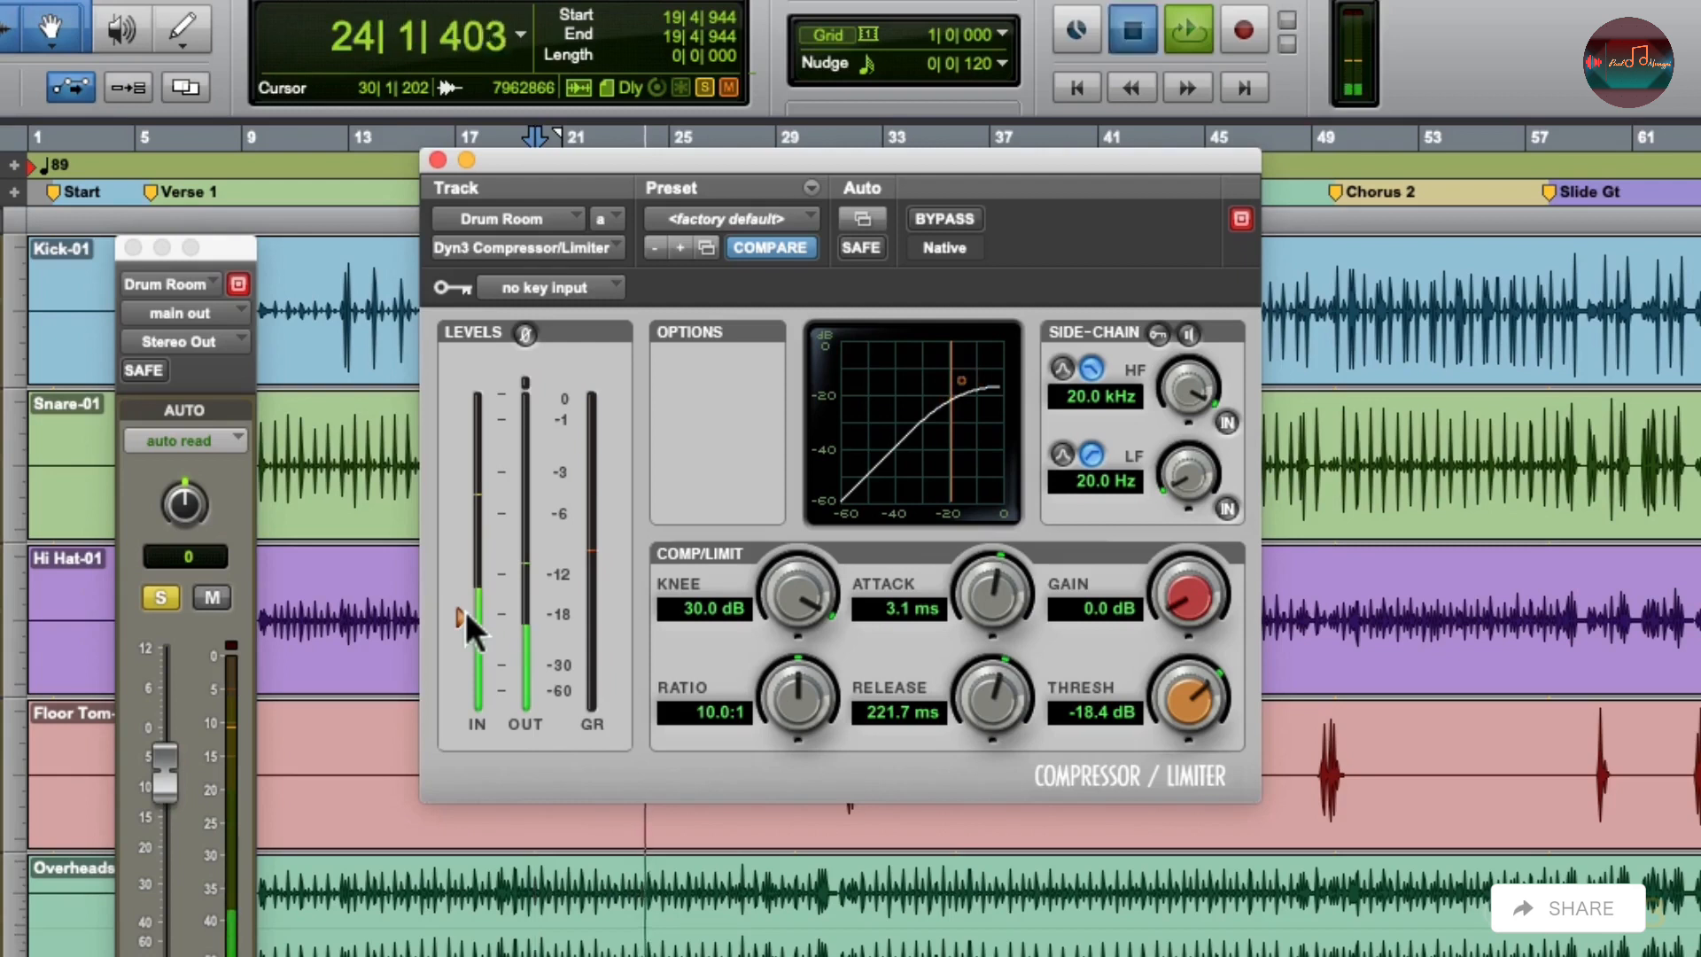
key("space")
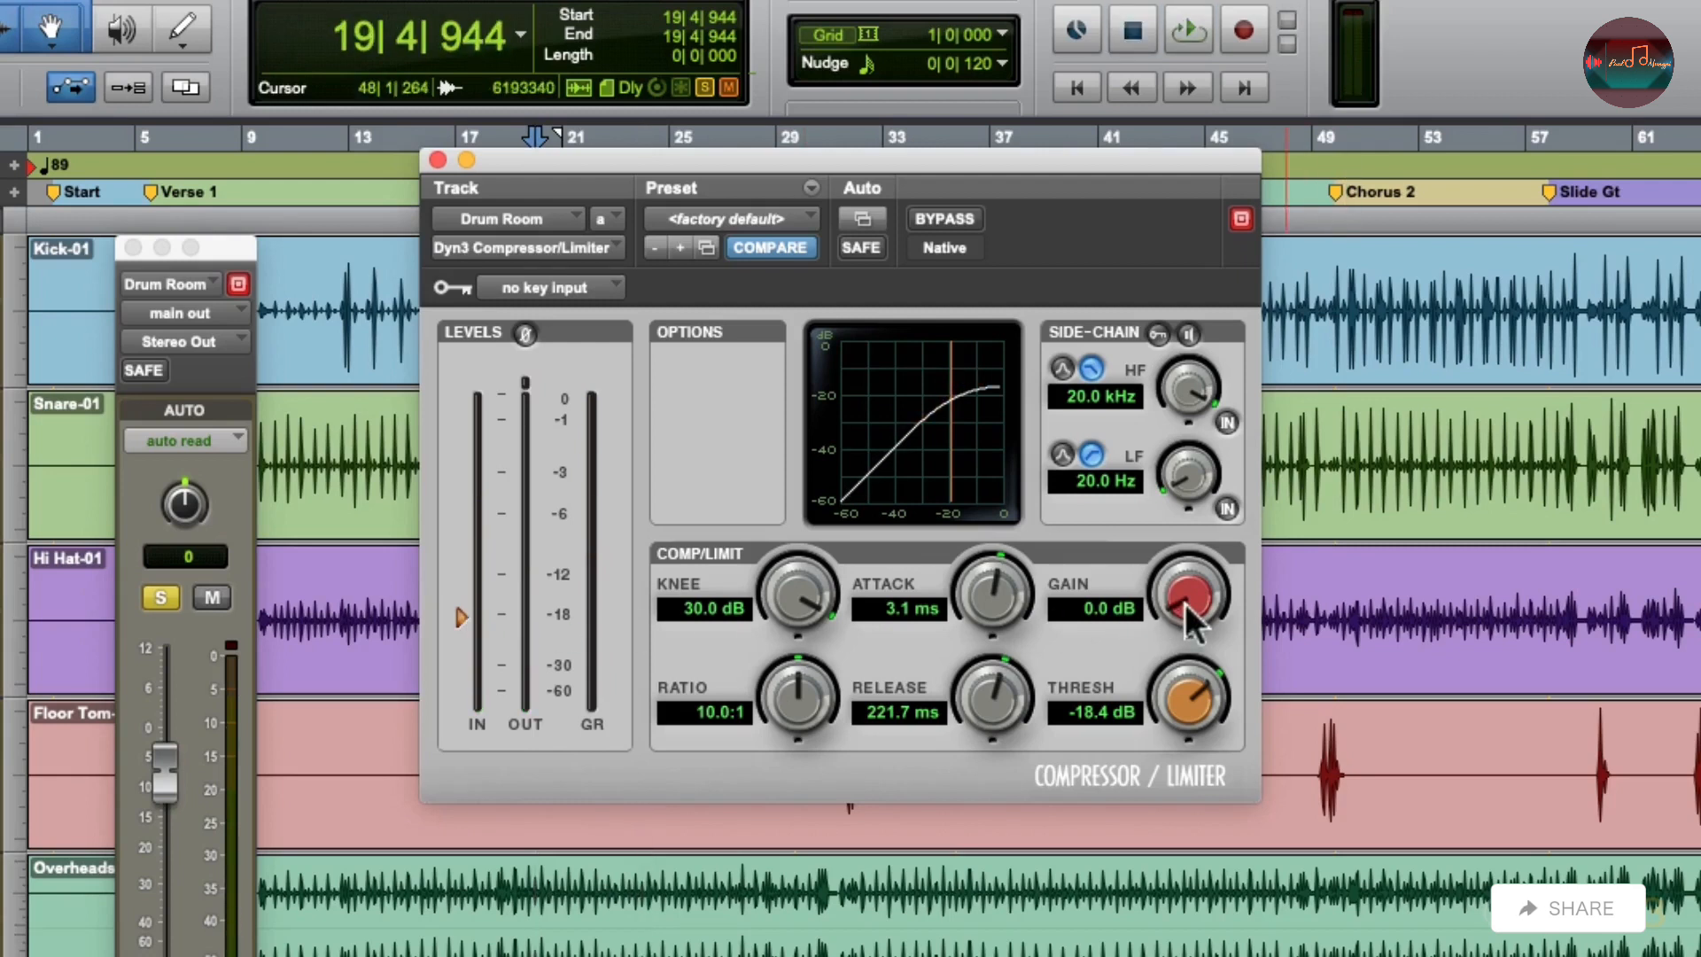
- Set the Drum Room compressor's makeup gain to 4.7 dB, comparing the bypassed and active sound during playback
key("space")
left_click_drag(1189, 600, 1189, 552)
left_click(948, 211)
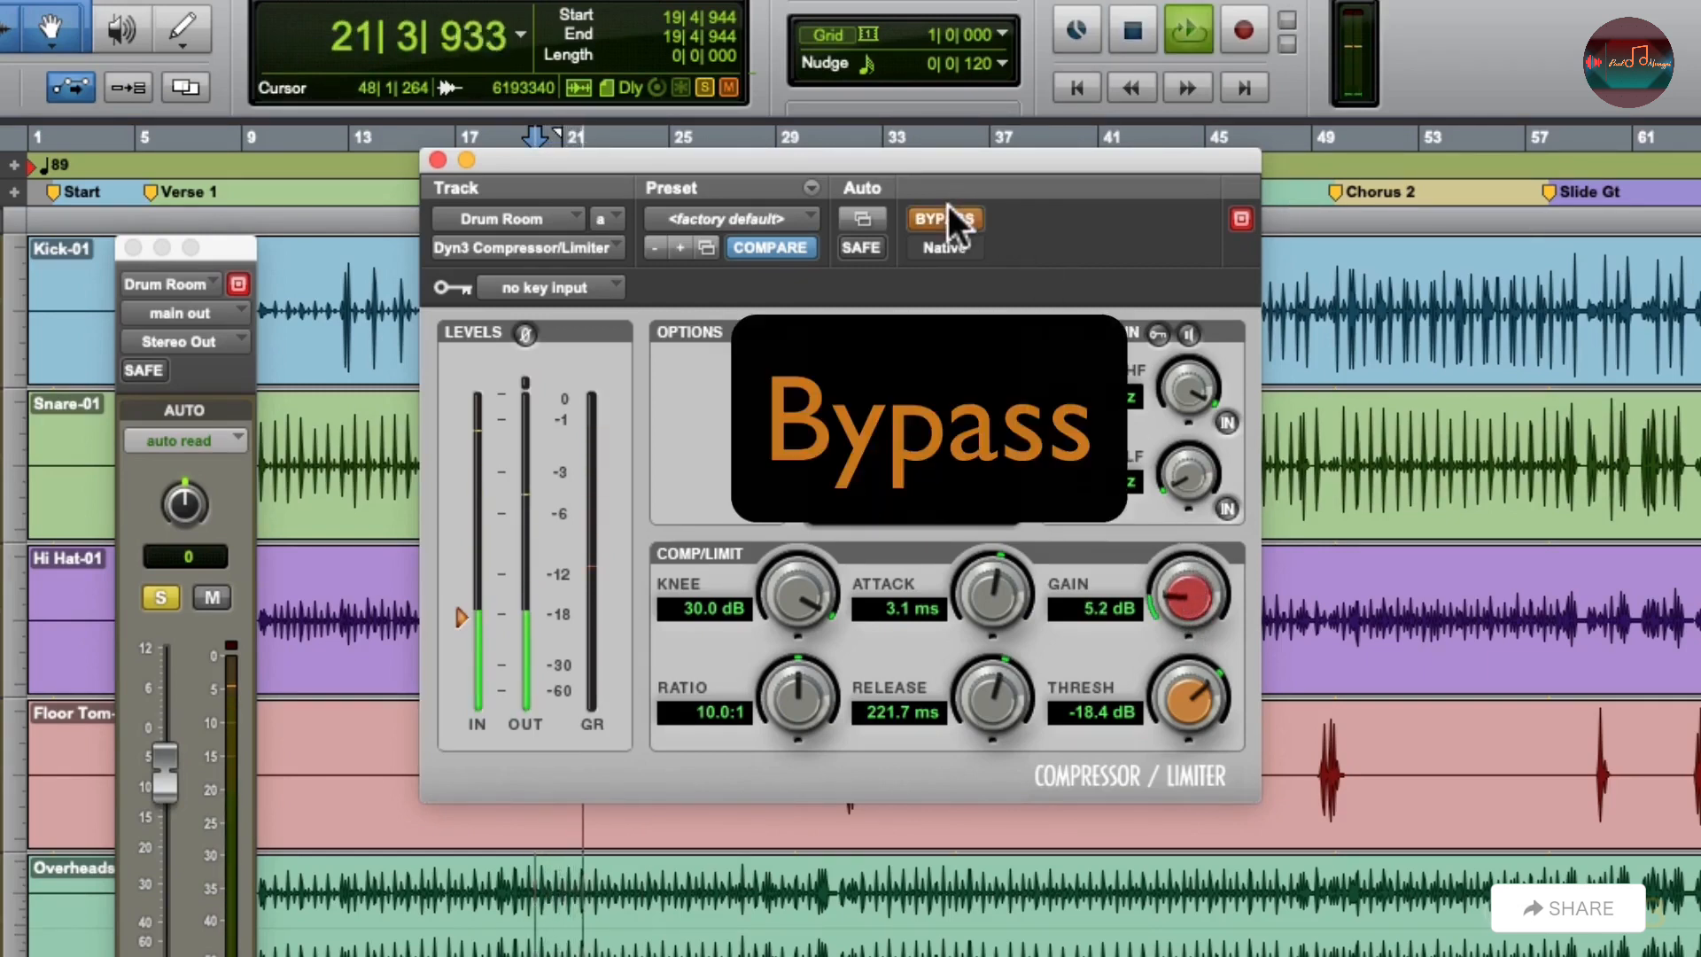
left_click(948, 211)
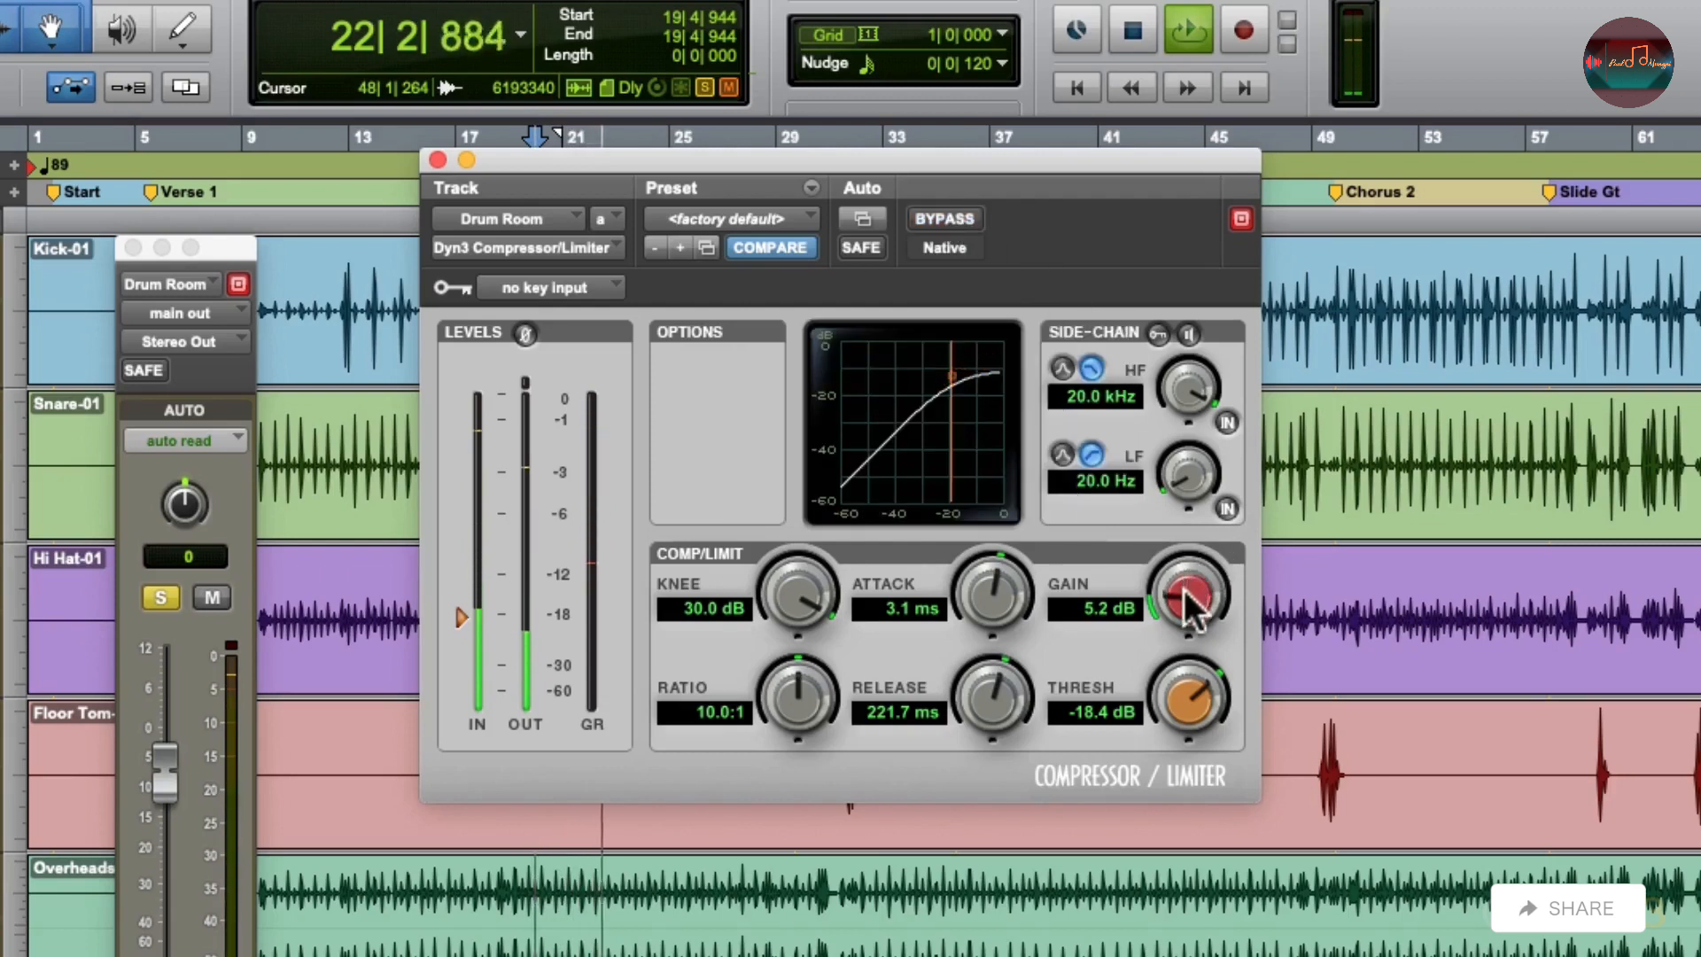
left_click_drag(1195, 578, 1185, 594)
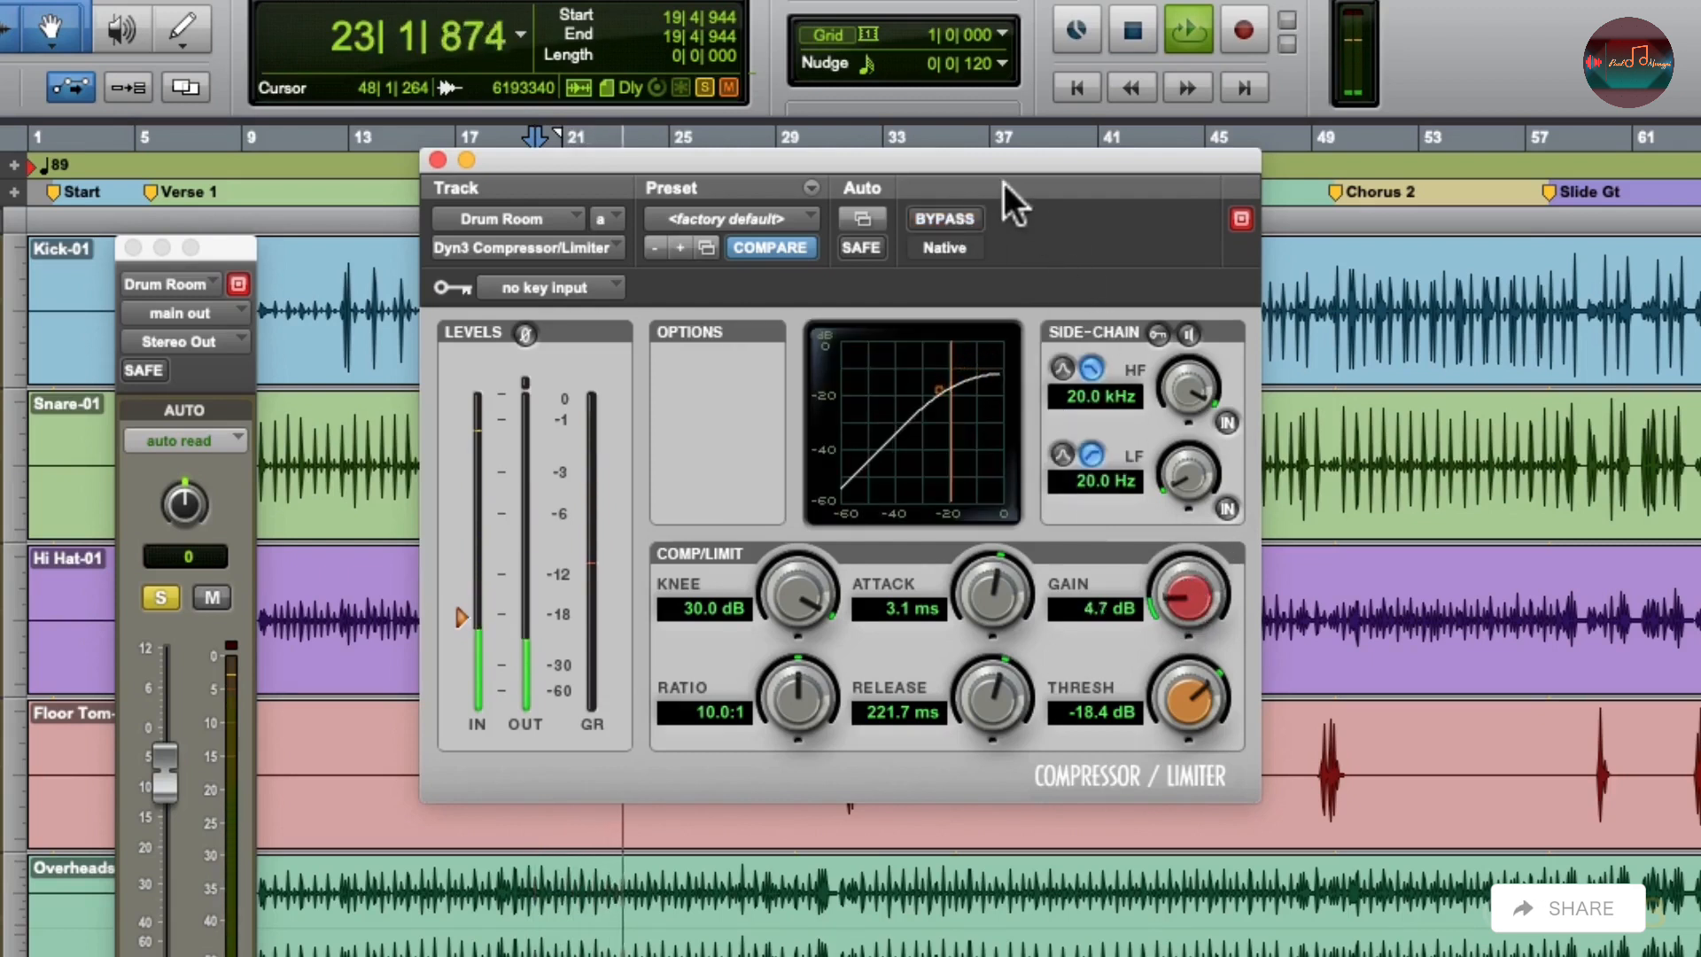
left_click(966, 217)
left_click(966, 217)
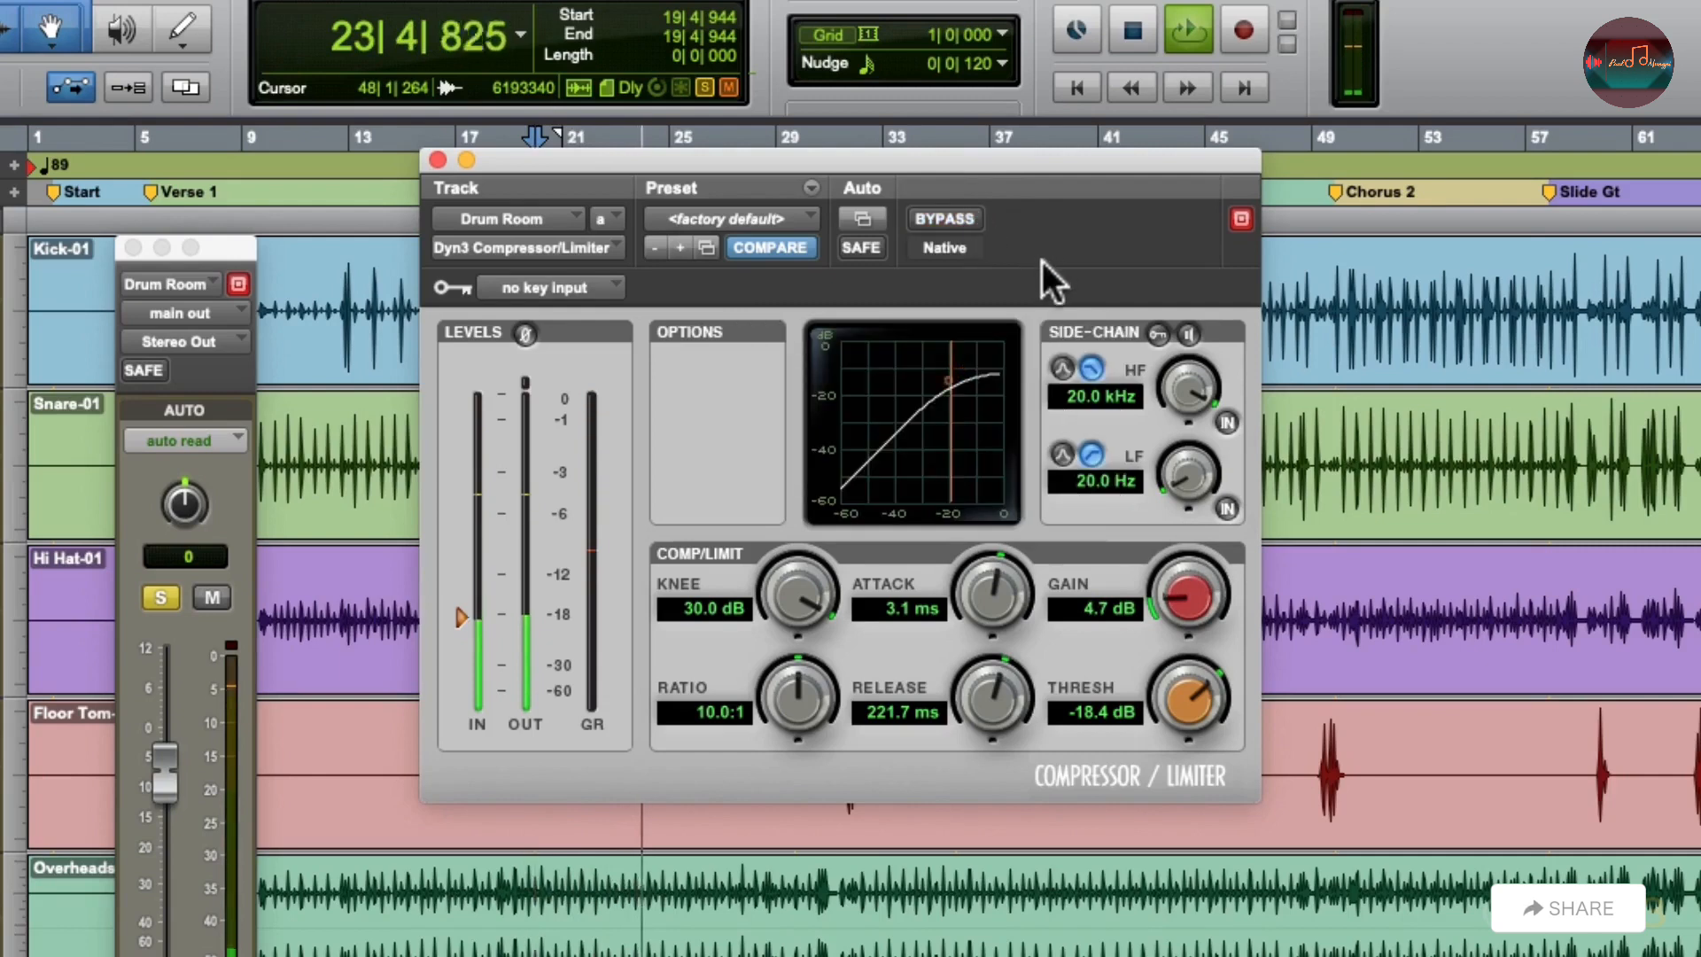
key("space")
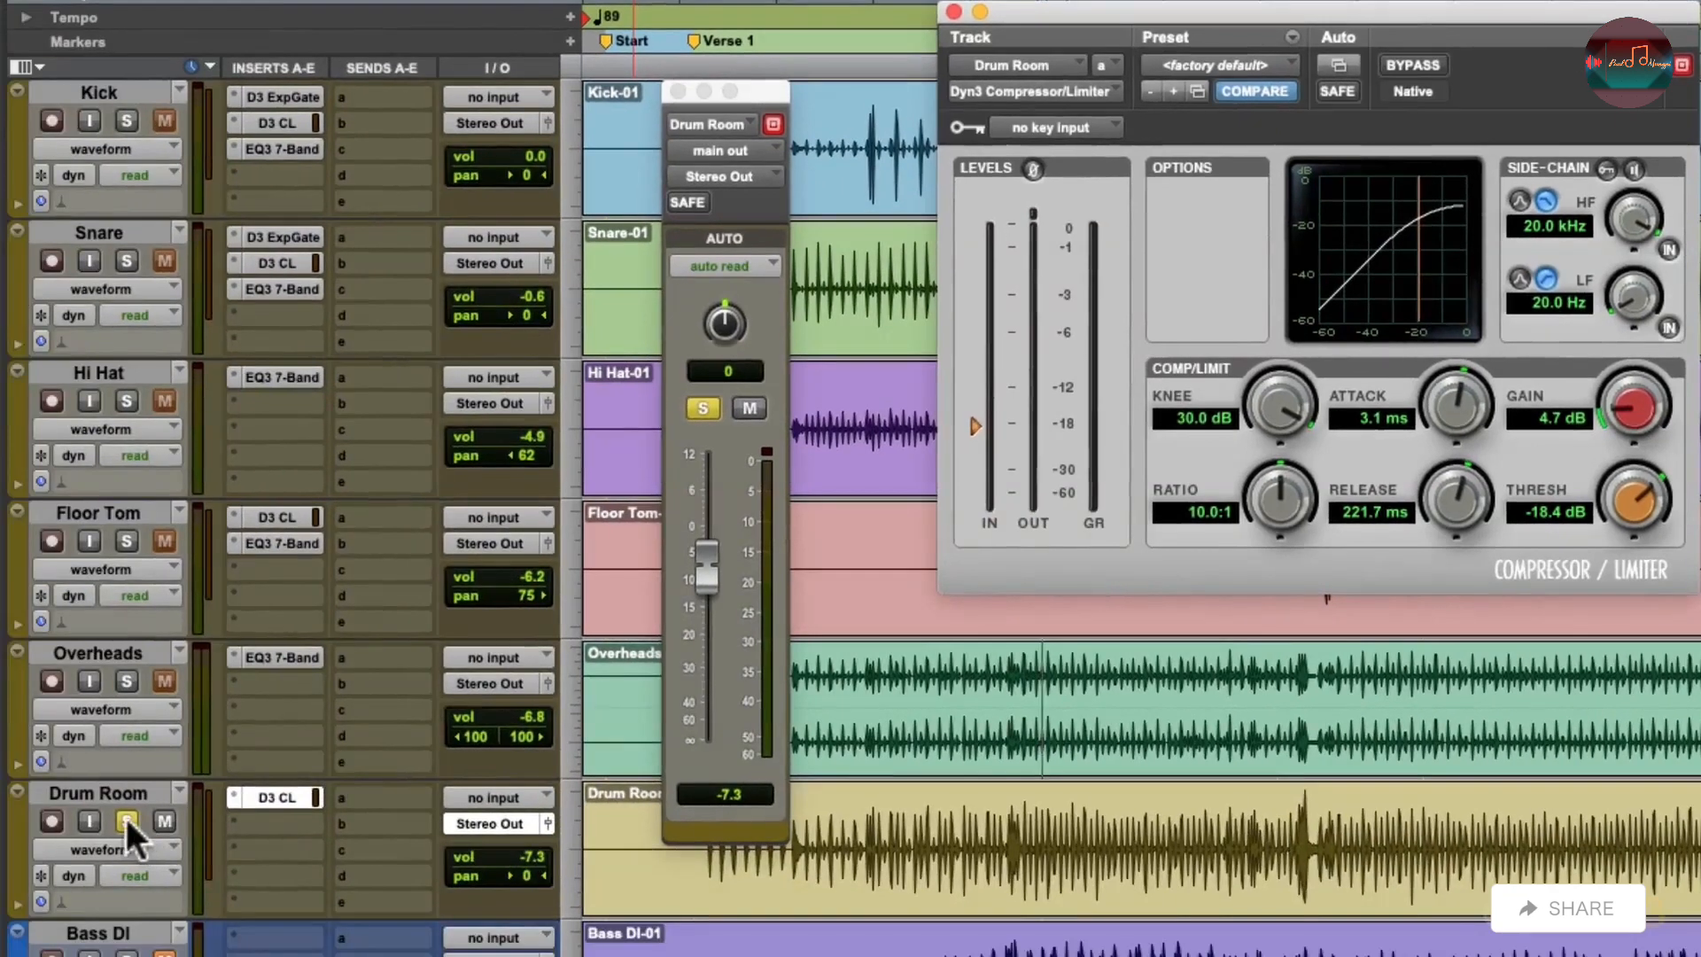
- Unsolo the Drum Room track and lower its fader to -8.1 dB while playing the full drum mix
left_click(125, 818)
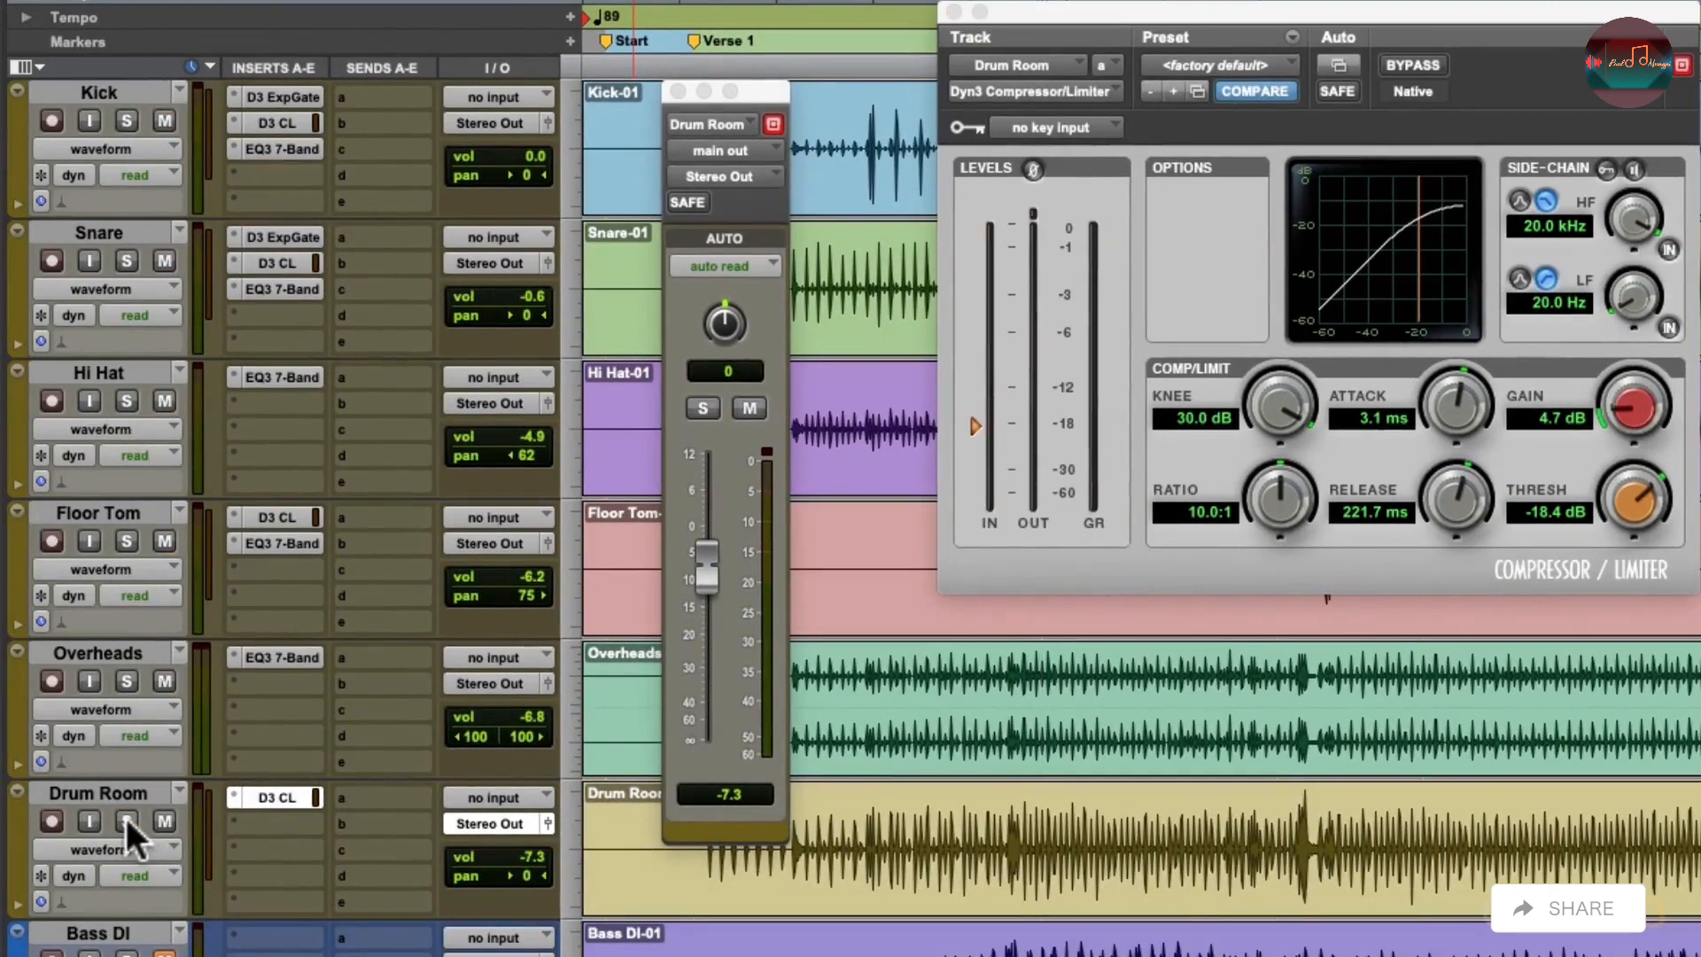
key("space")
mouse_move(705, 565)
left_mouse_down()
mouse_move(709, 714)
mouse_move(709, 571)
left_mouse_up()
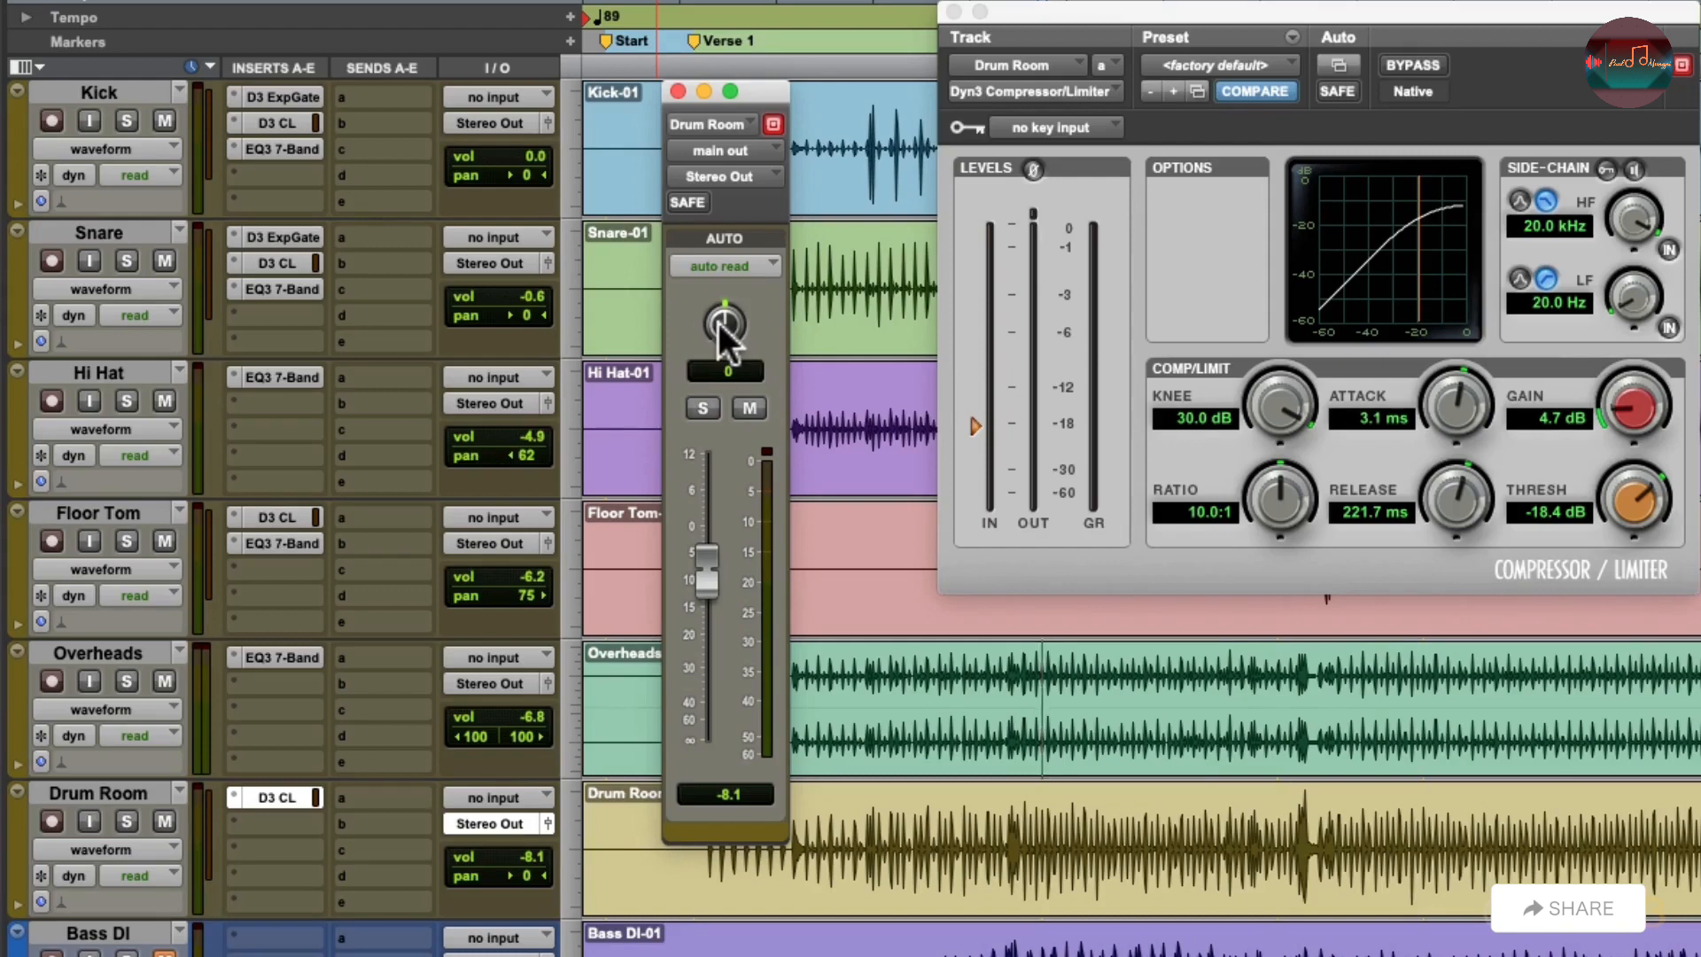
- Pan the Drum Room track fully left to 100, and close its compressor and output windows
left_click_drag(723, 333, 714, 676)
left_click(955, 11)
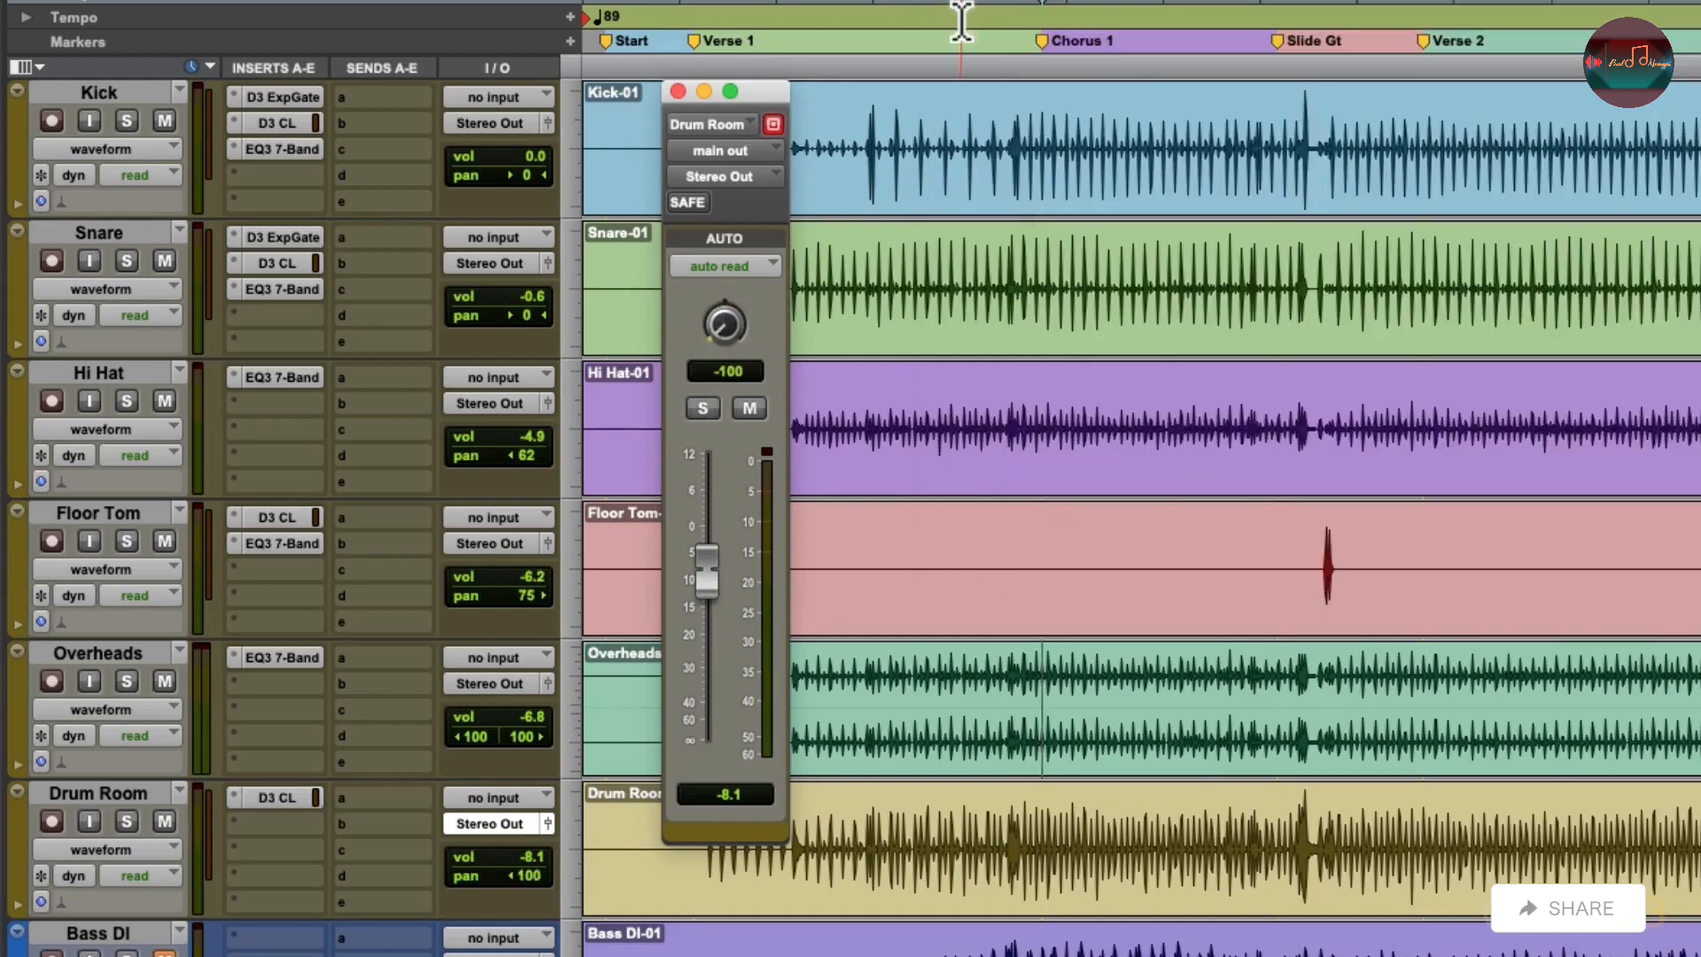
left_click(677, 92)
- Duplicate the Drum Room track with its compressor and settings
scroll(369, 281, "down", 10)
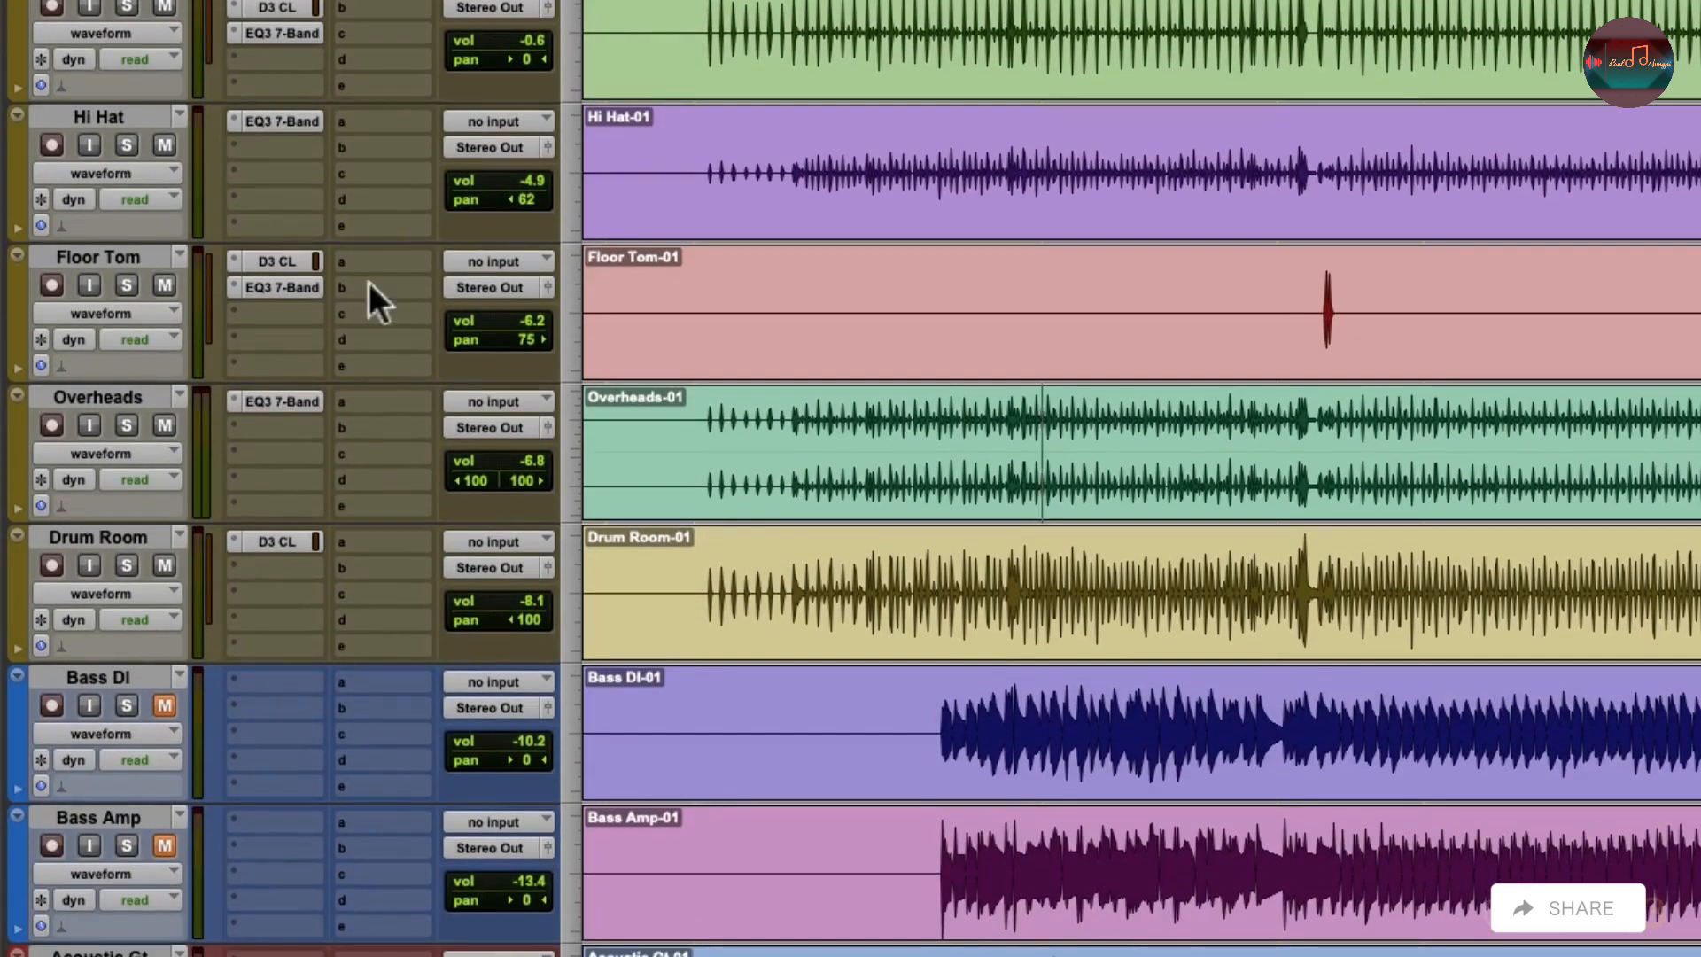
left_click(147, 540)
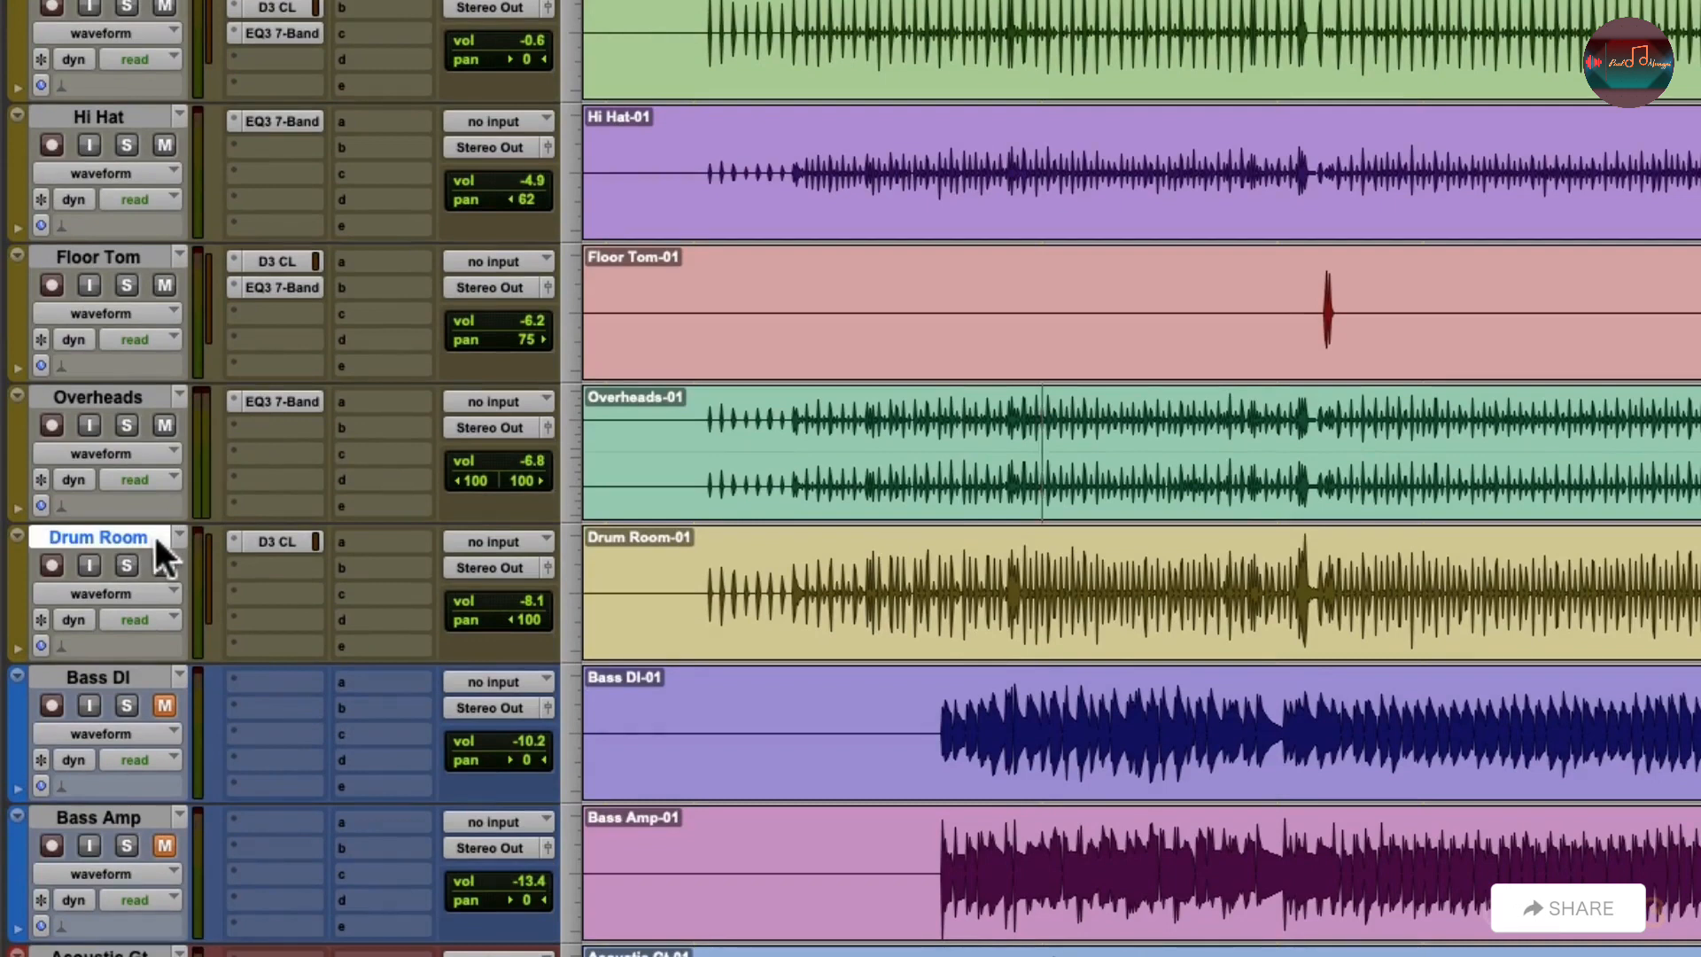
right_click(156, 535)
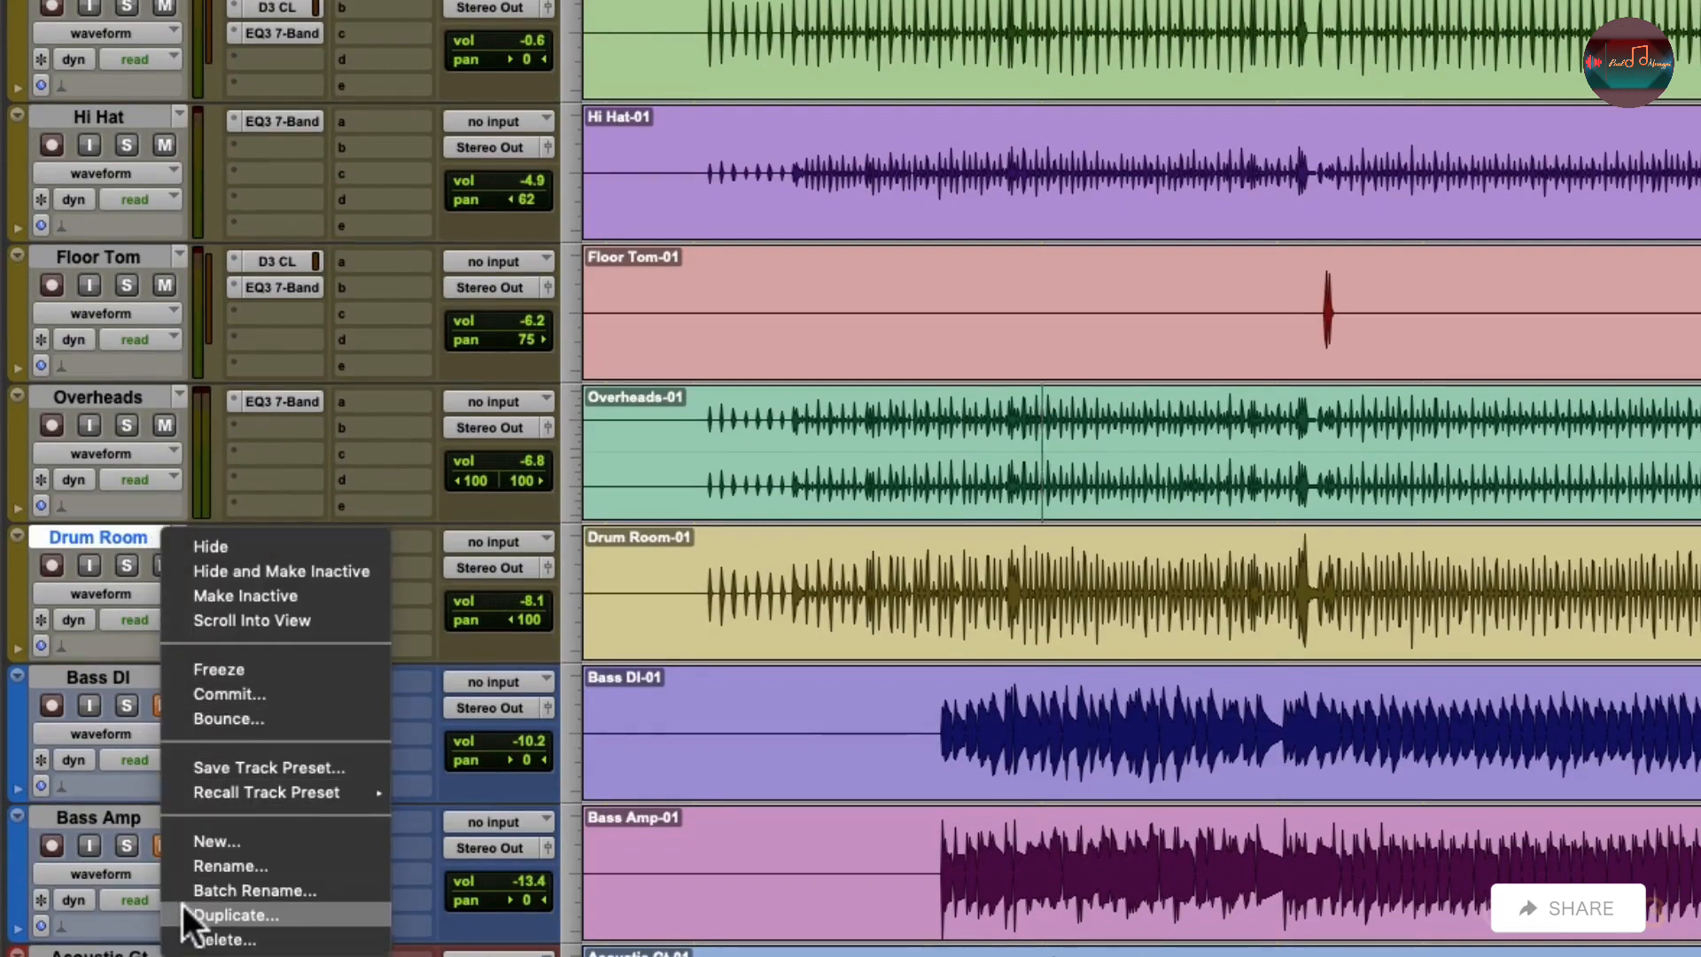
left_click(230, 914)
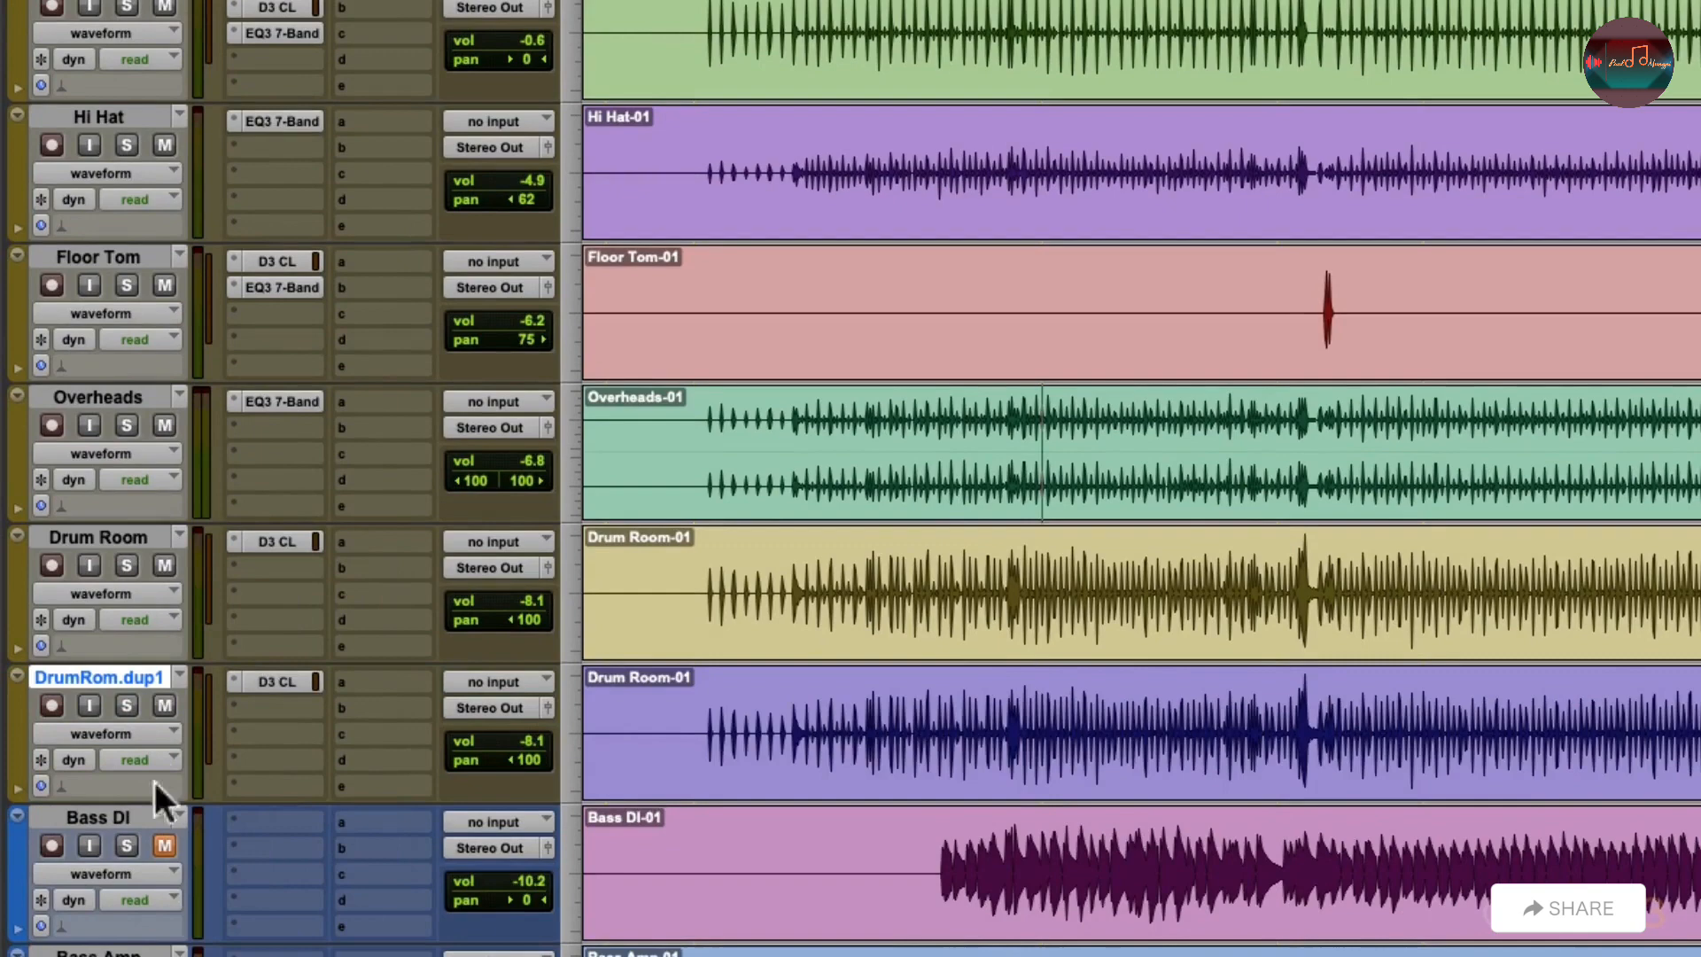
- Rename the duplicated track Drum Room R and the original track Drum Room L
double_click(130, 673)
key("Right")
key("BackSpace")
key("BackSpace")
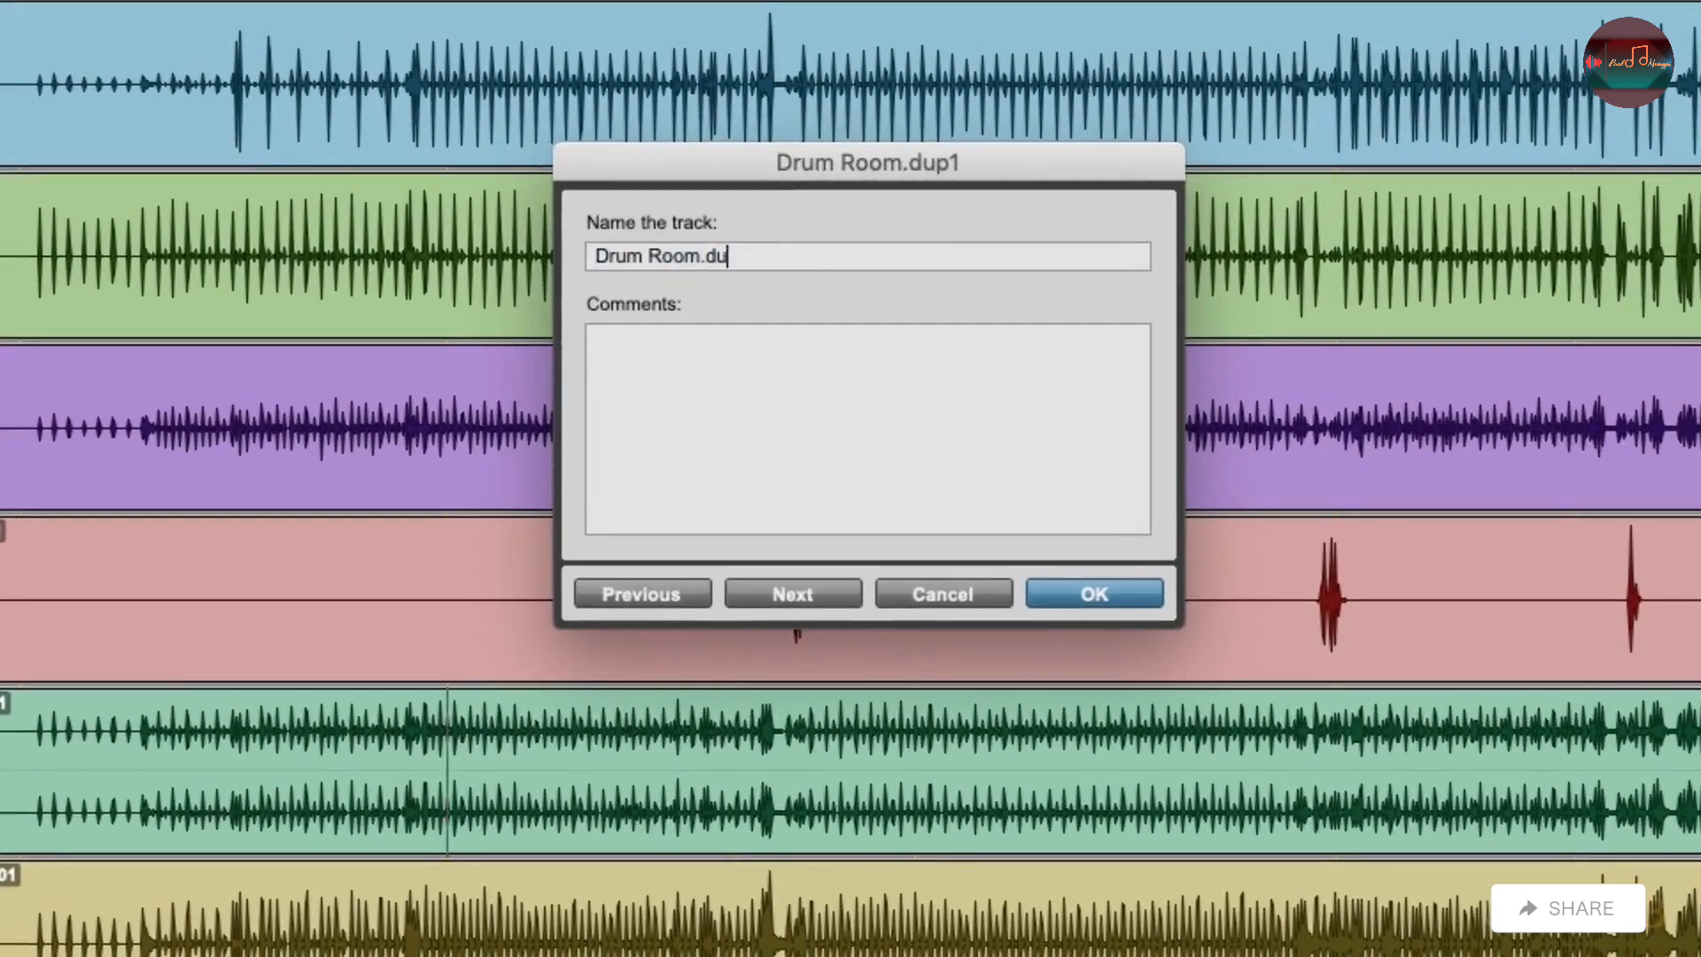
key("BackSpace")
key("BackSpace")
key("BackSpace")
type("R")
key("super+Left")
key("Right")
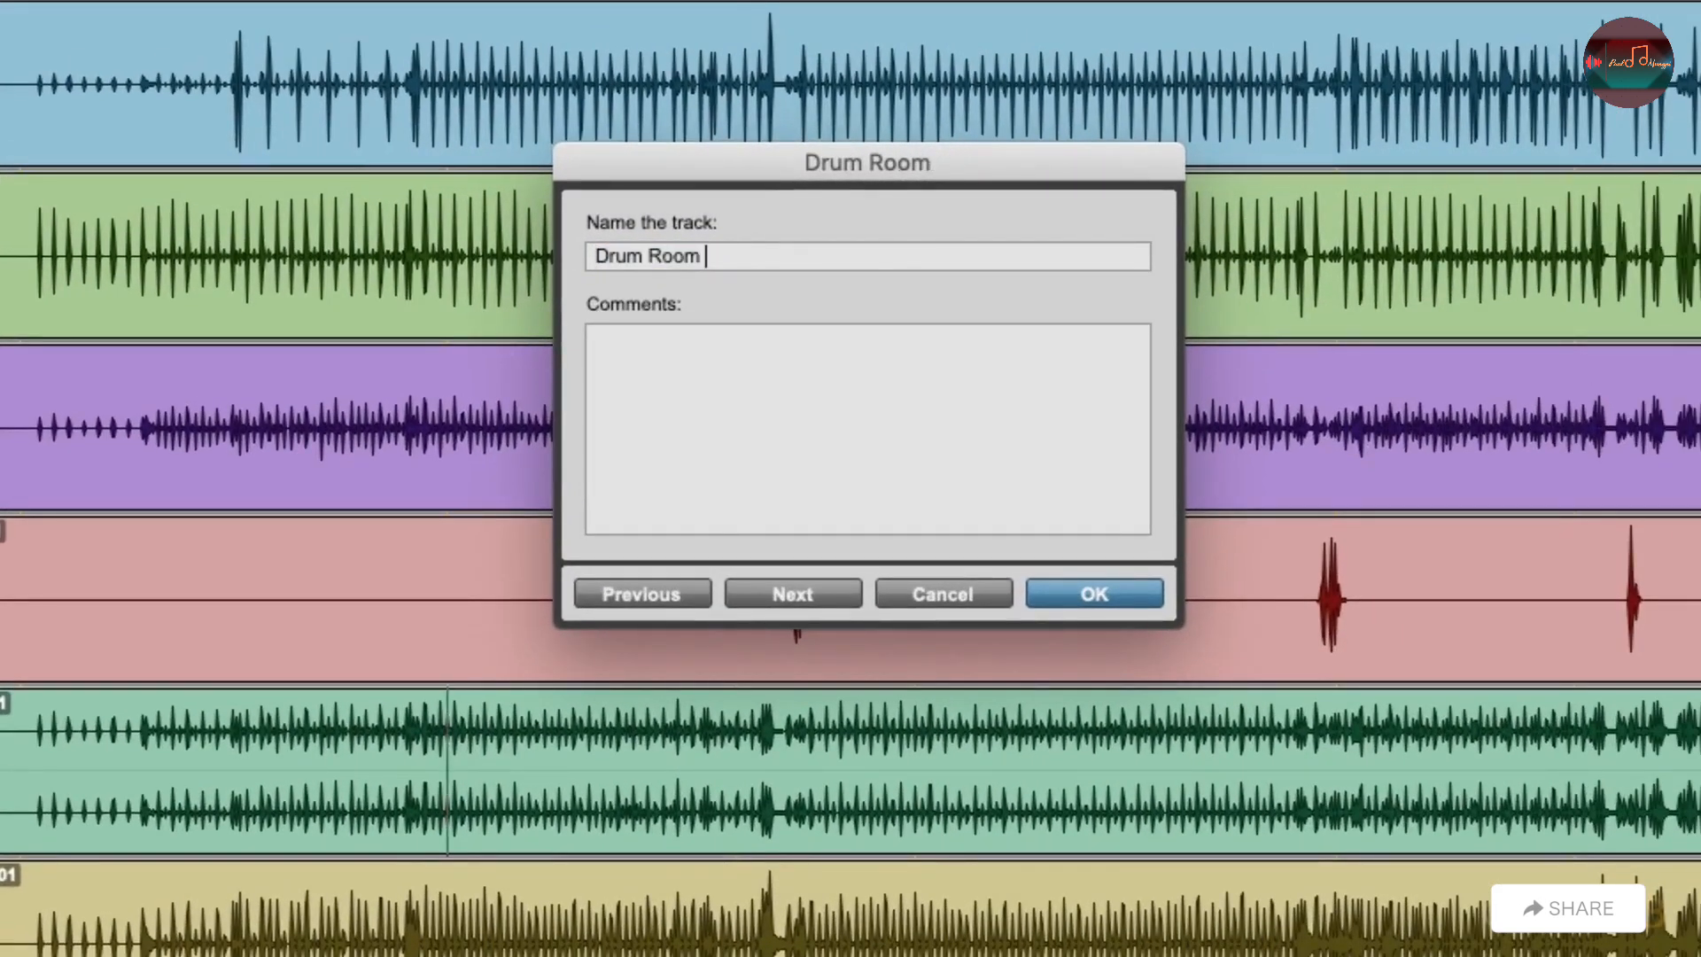
type("L")
key("Return")
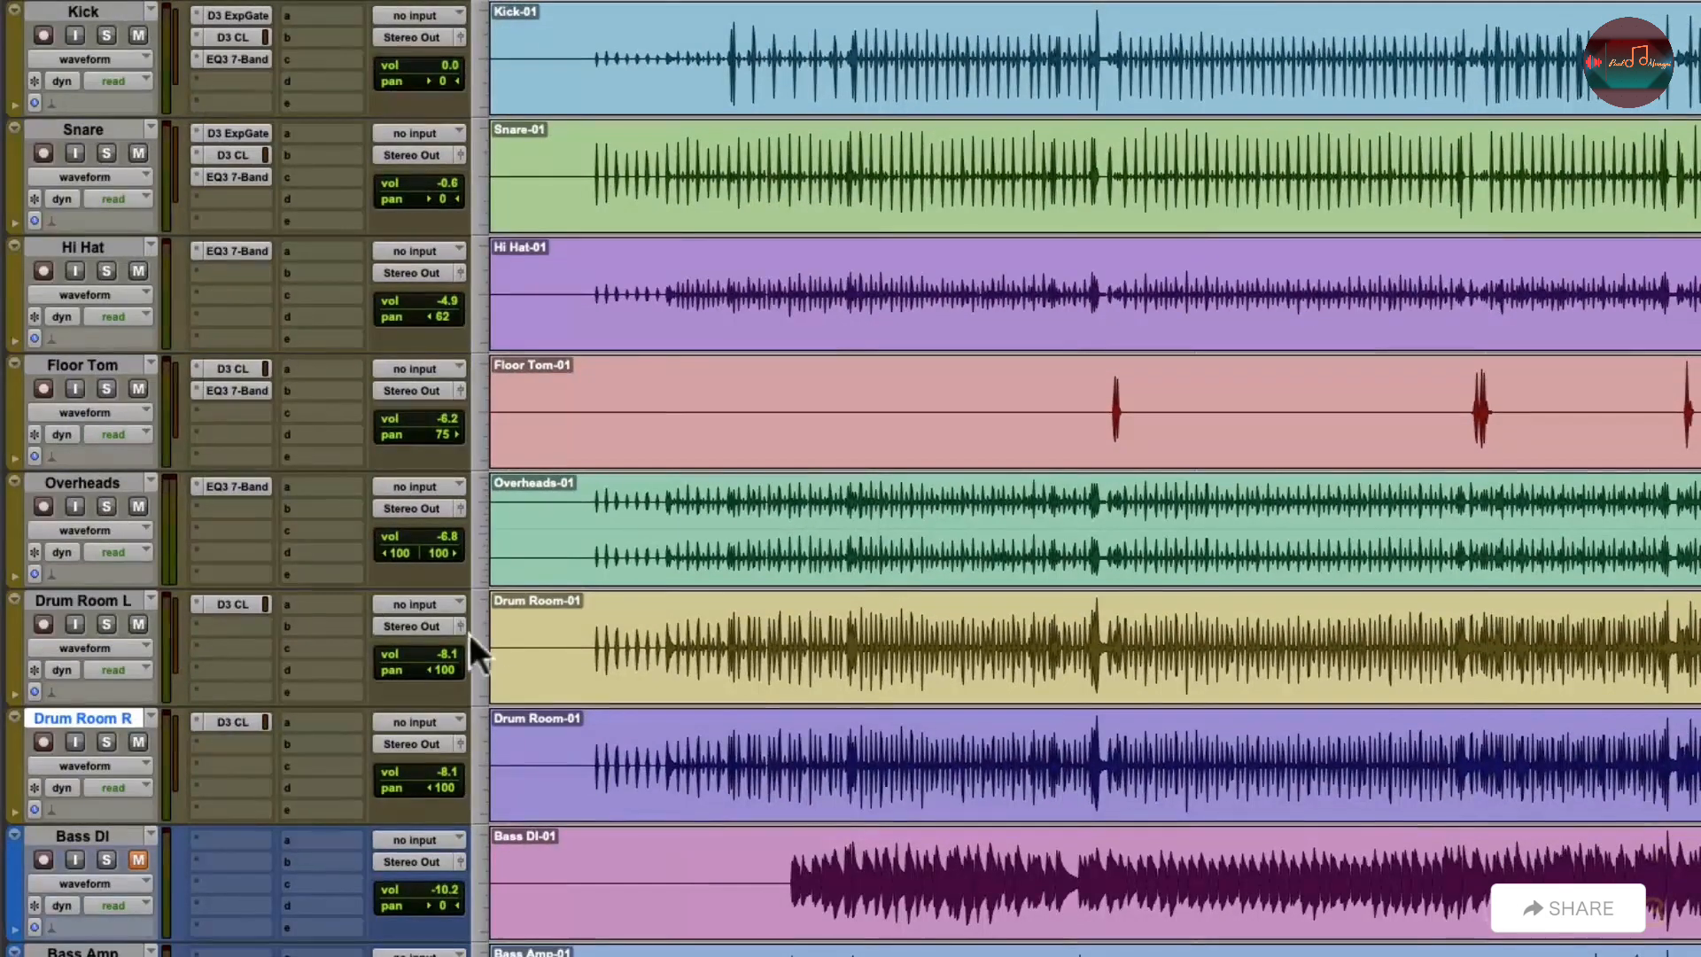
- Pan the Drum Room R track fully right to 100 and close its output window
left_click(460, 626)
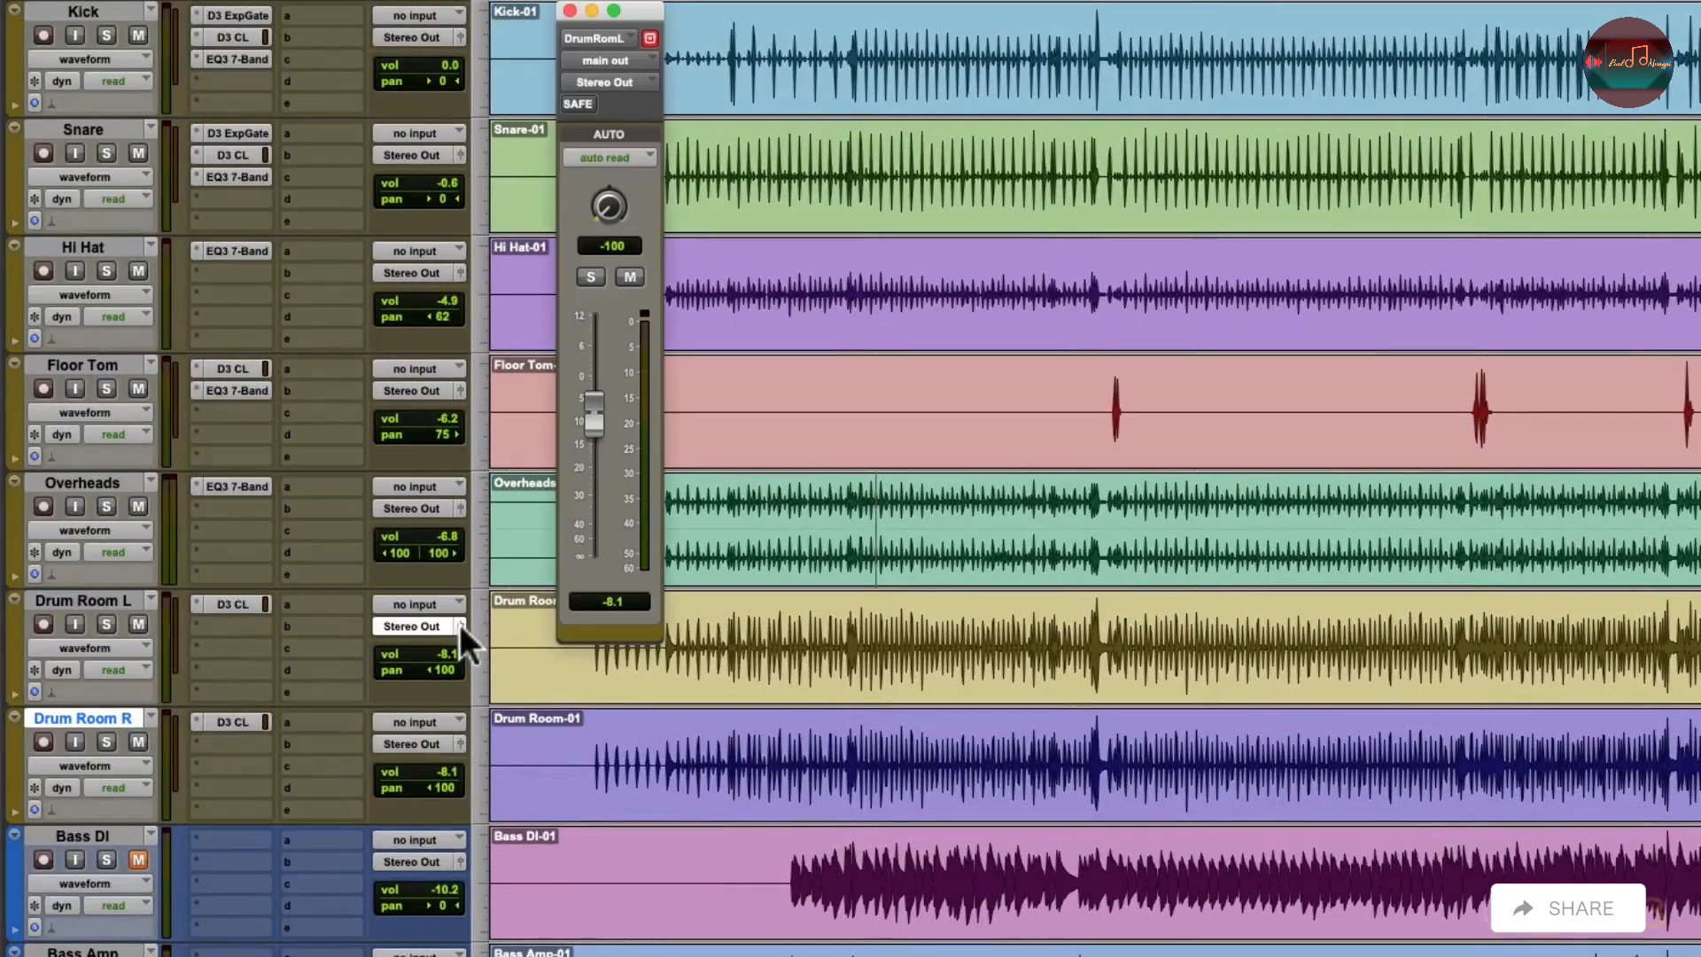
left_click(464, 743)
left_click_drag(608, 200, 610, 32)
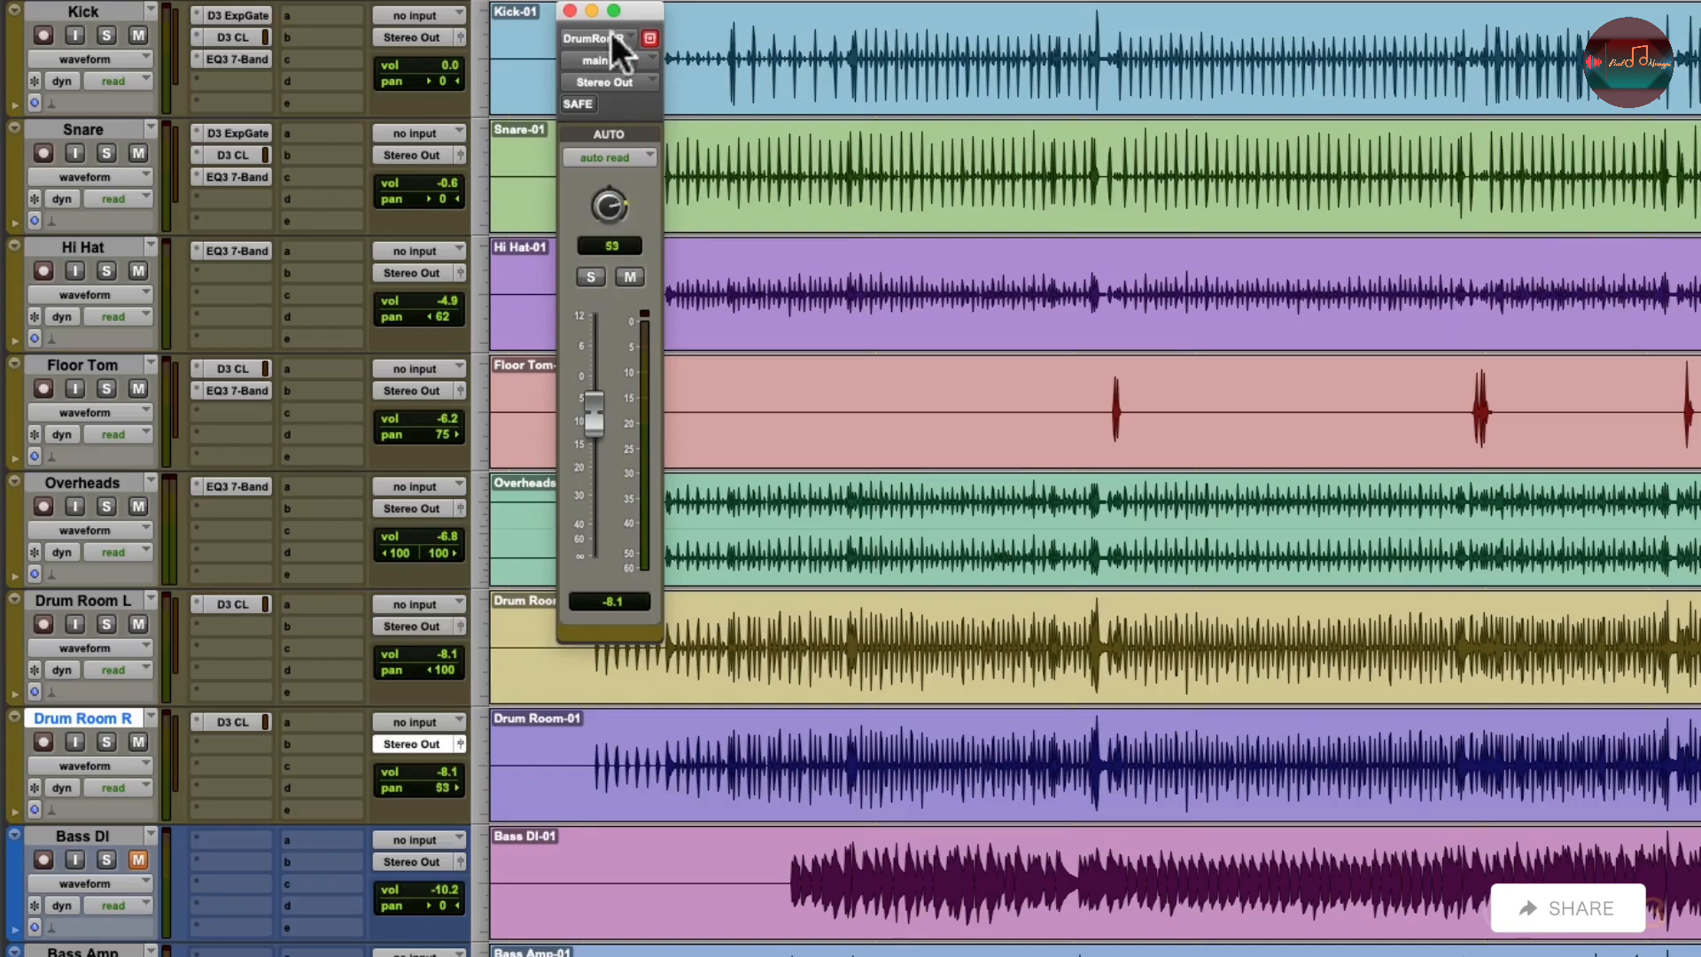
left_click(569, 11)
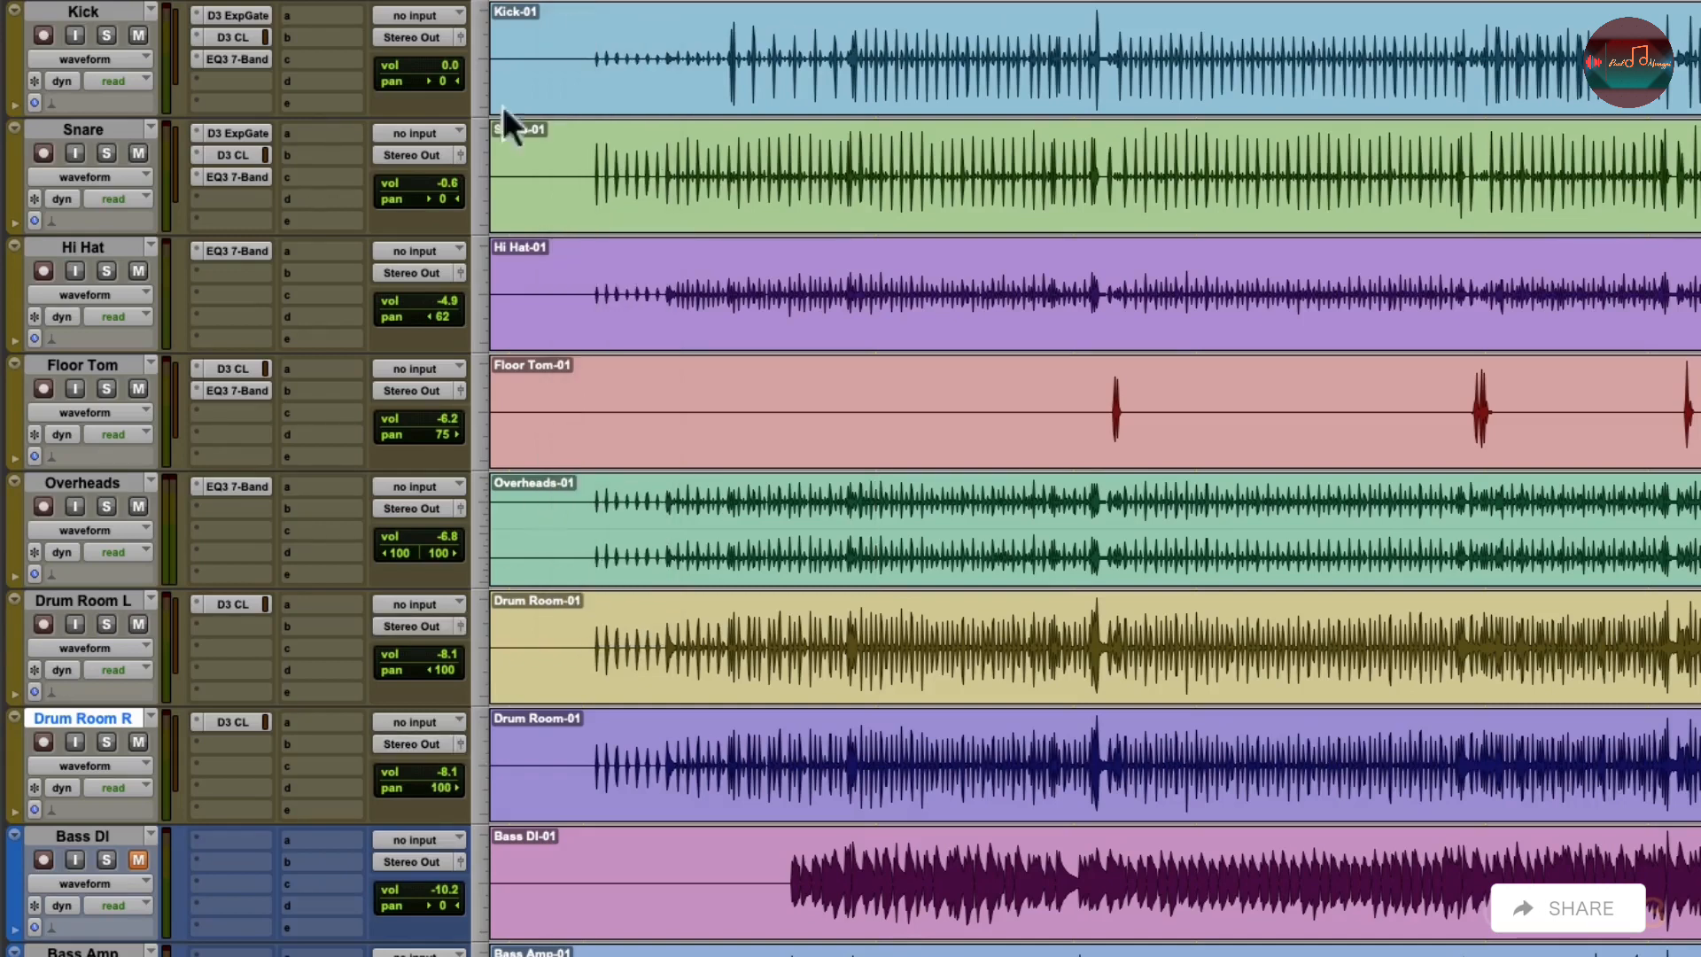
- Solo Drum Room L and Drum Room R, and add a mono Mod Delay III in Drum Room R's second insert slot
left_click(106, 622)
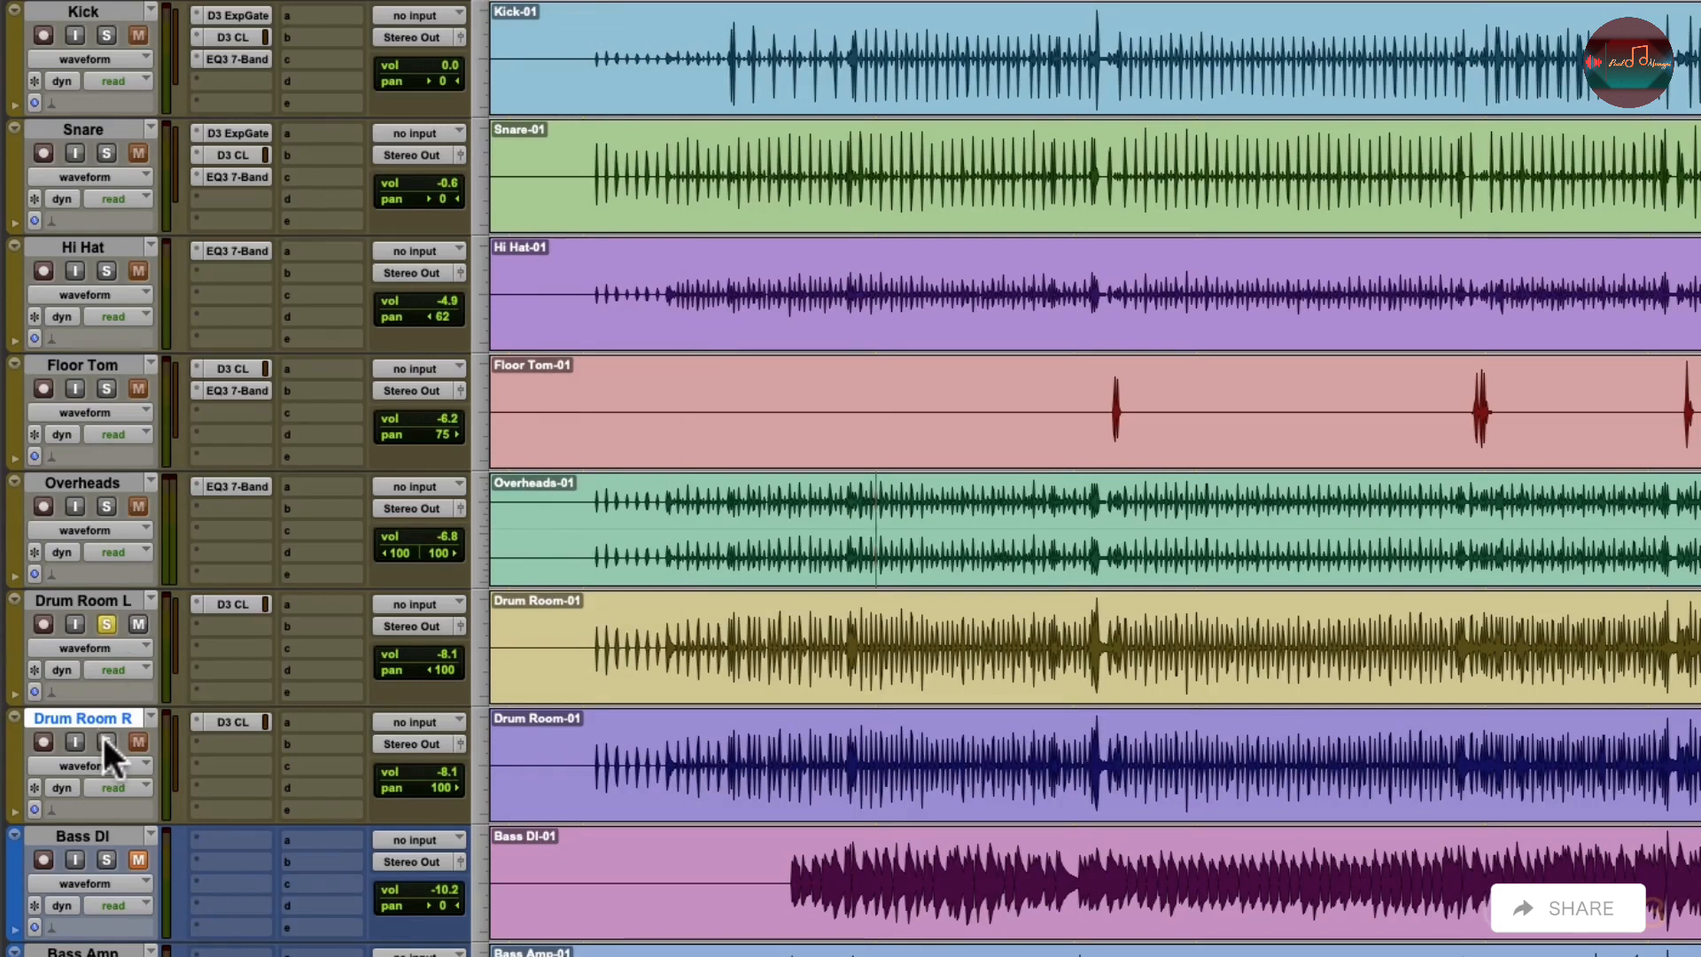
left_click(106, 741)
left_click(199, 741)
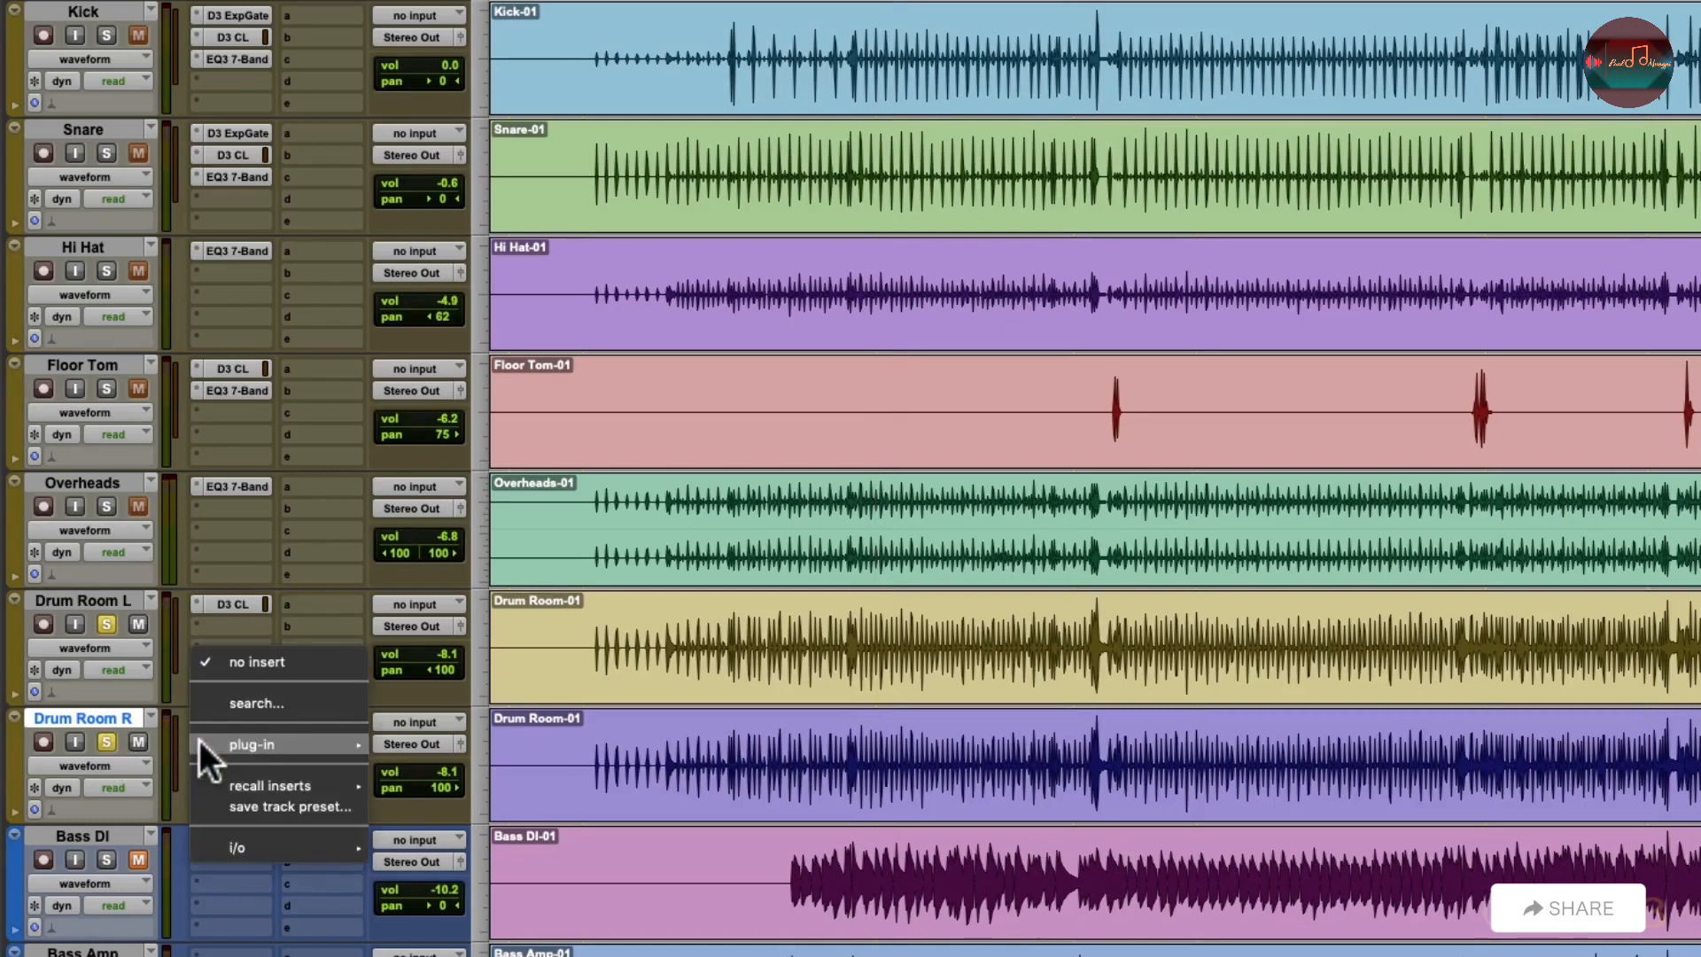
mouse_move(232, 744)
mouse_move(416, 829)
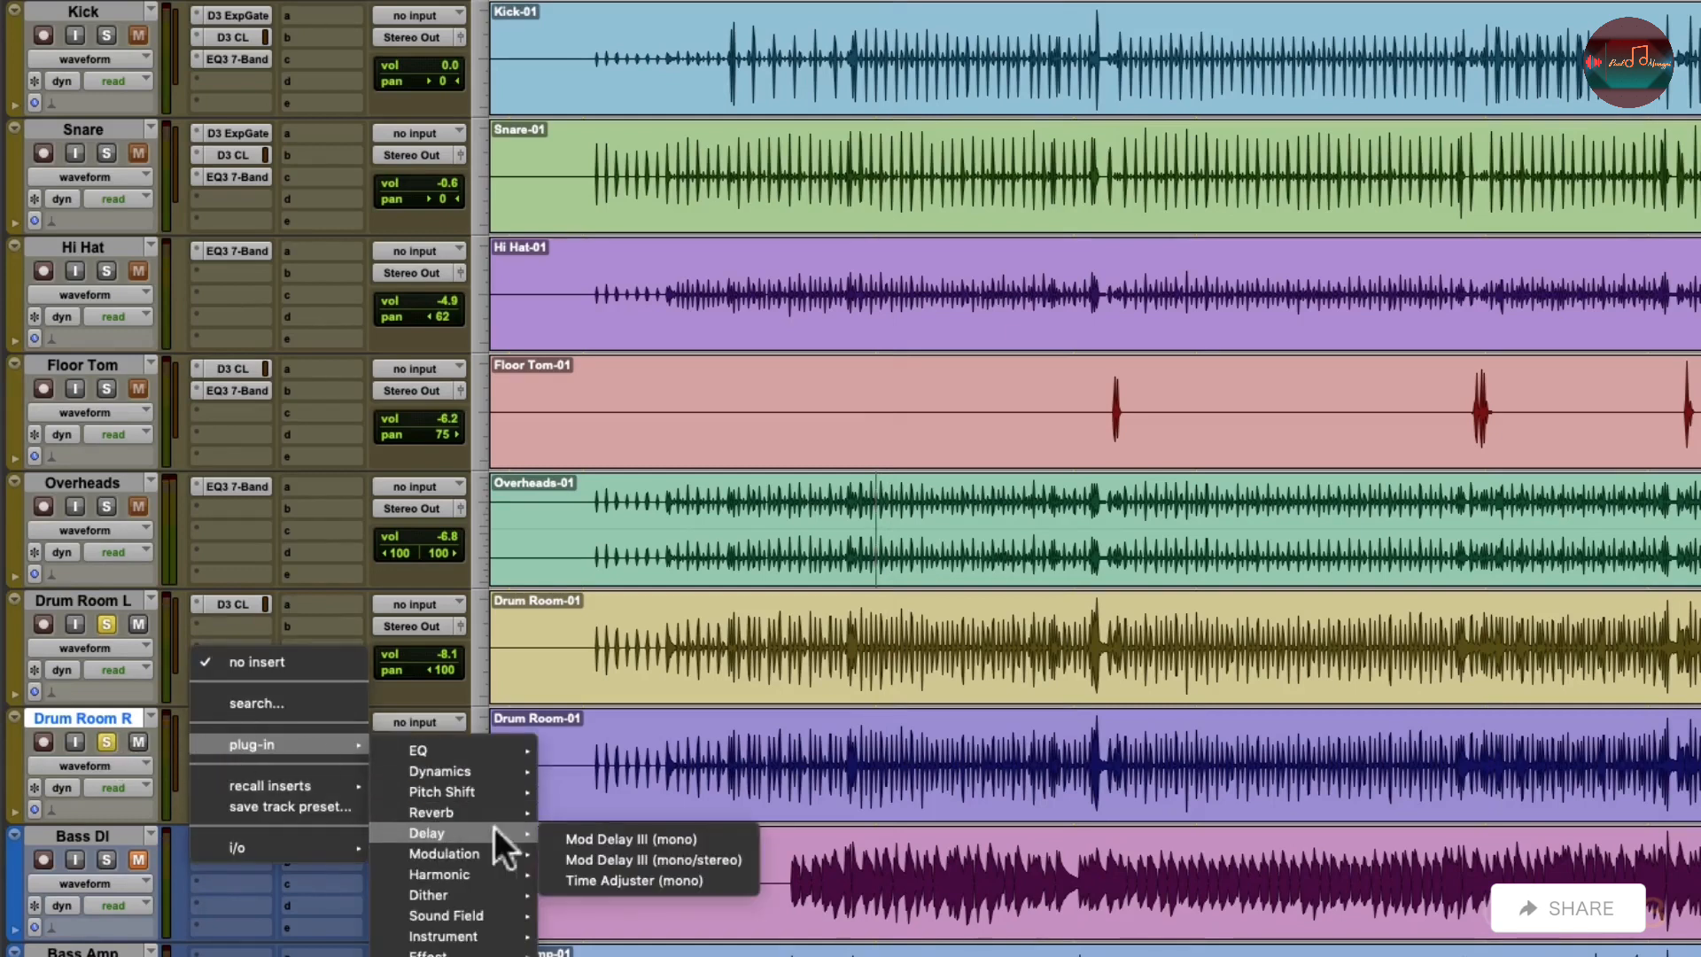
left_click(552, 830)
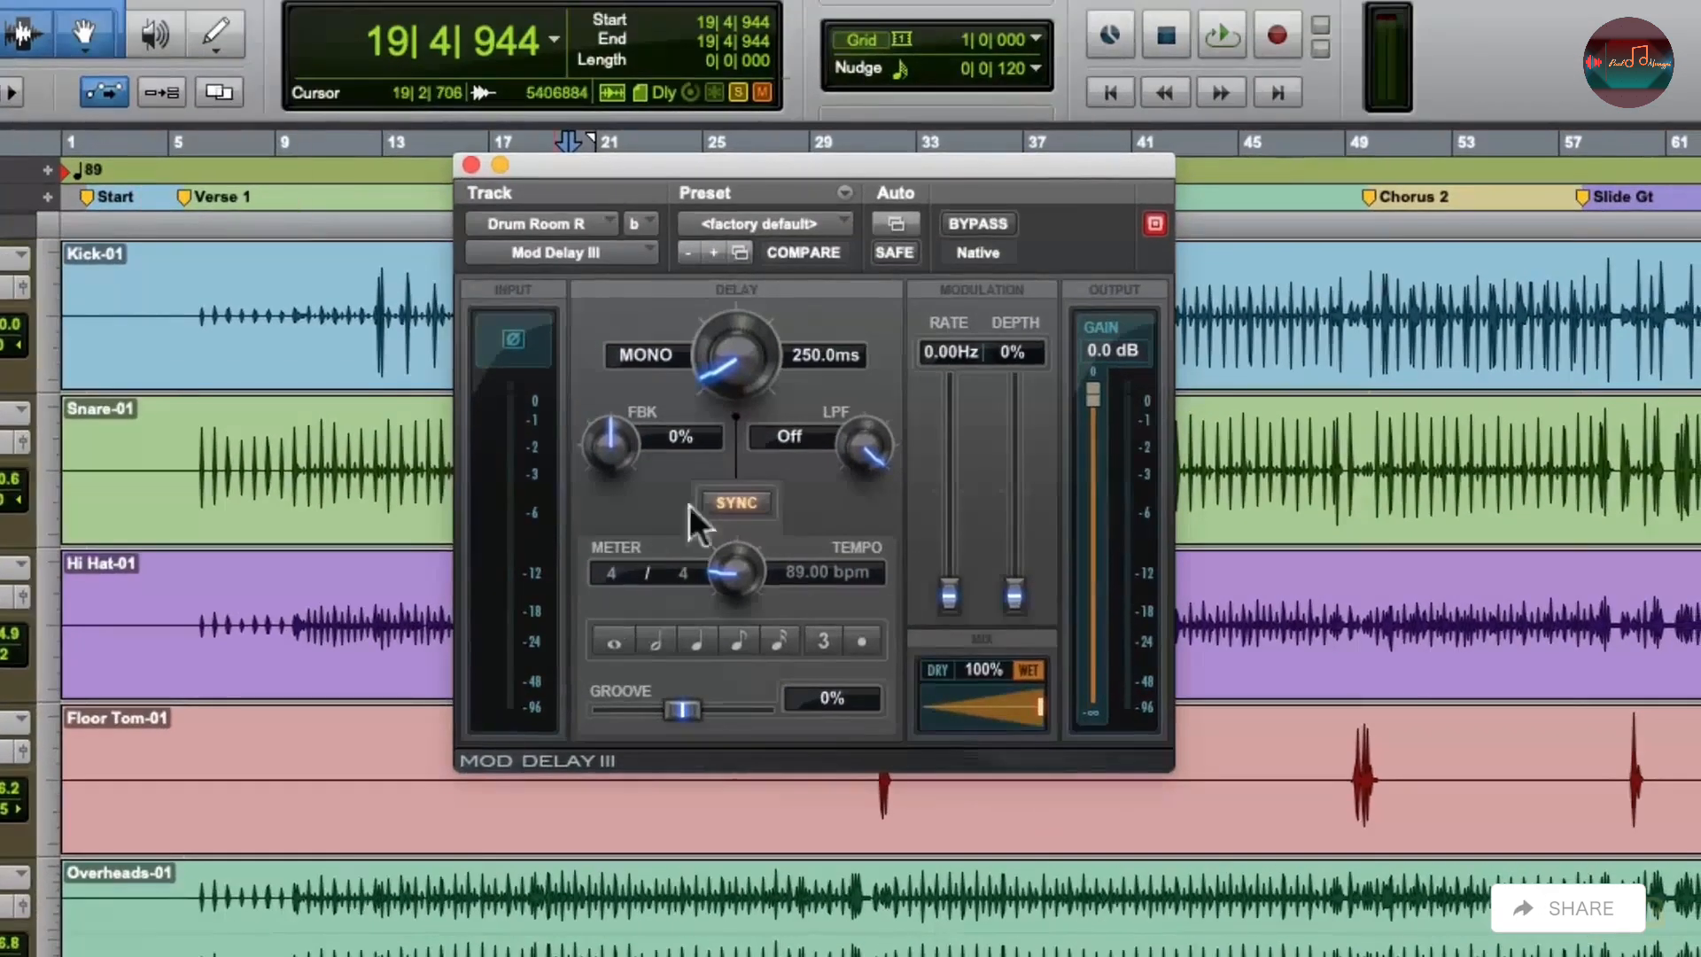
- Set the Drum Room R delay time to 10 ms, close the plug-in, and audition the soloed room pair
left_click(831, 352)
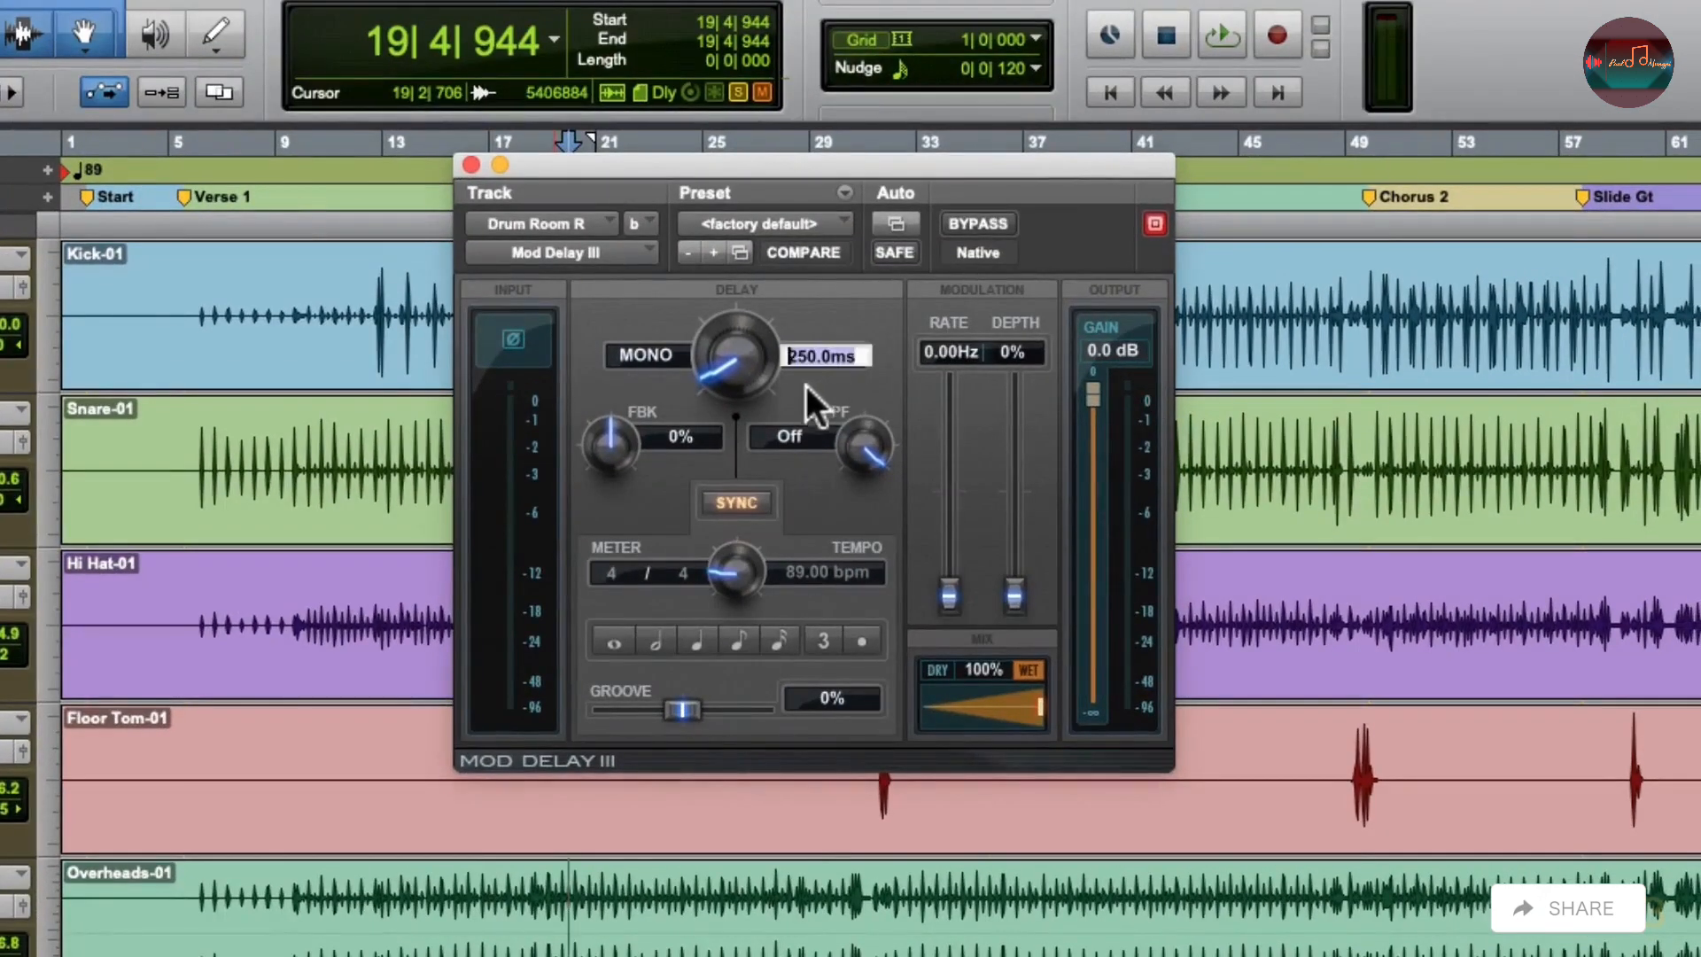
type("10")
key("Return")
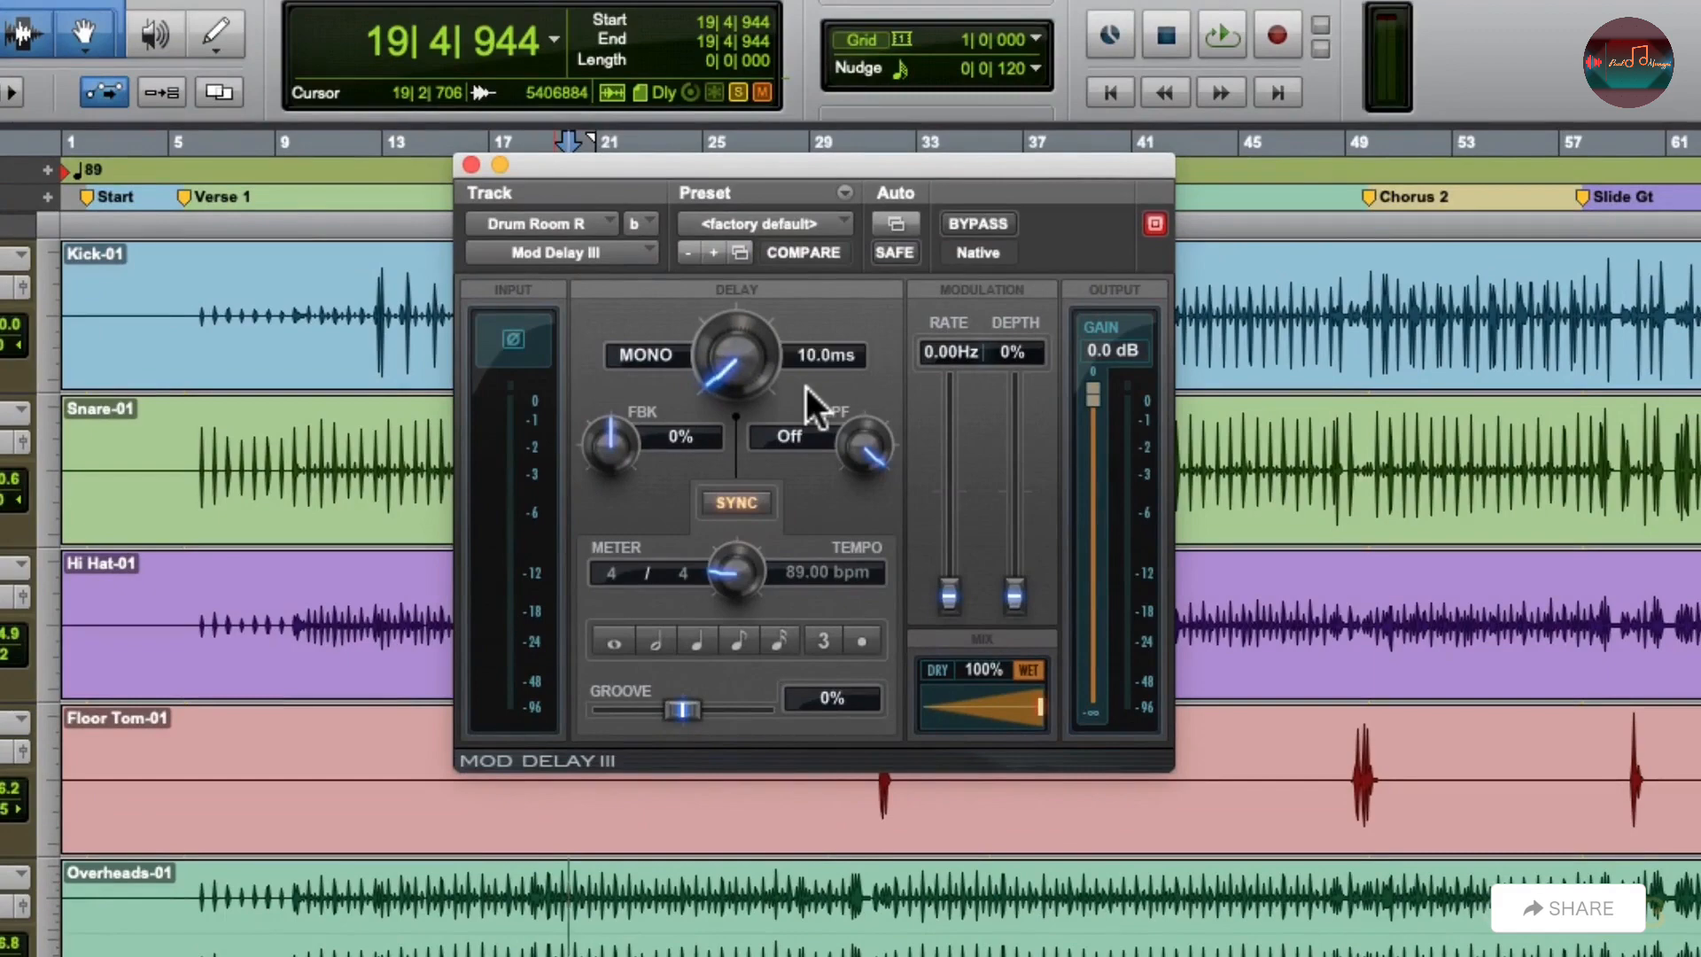
left_click(473, 166)
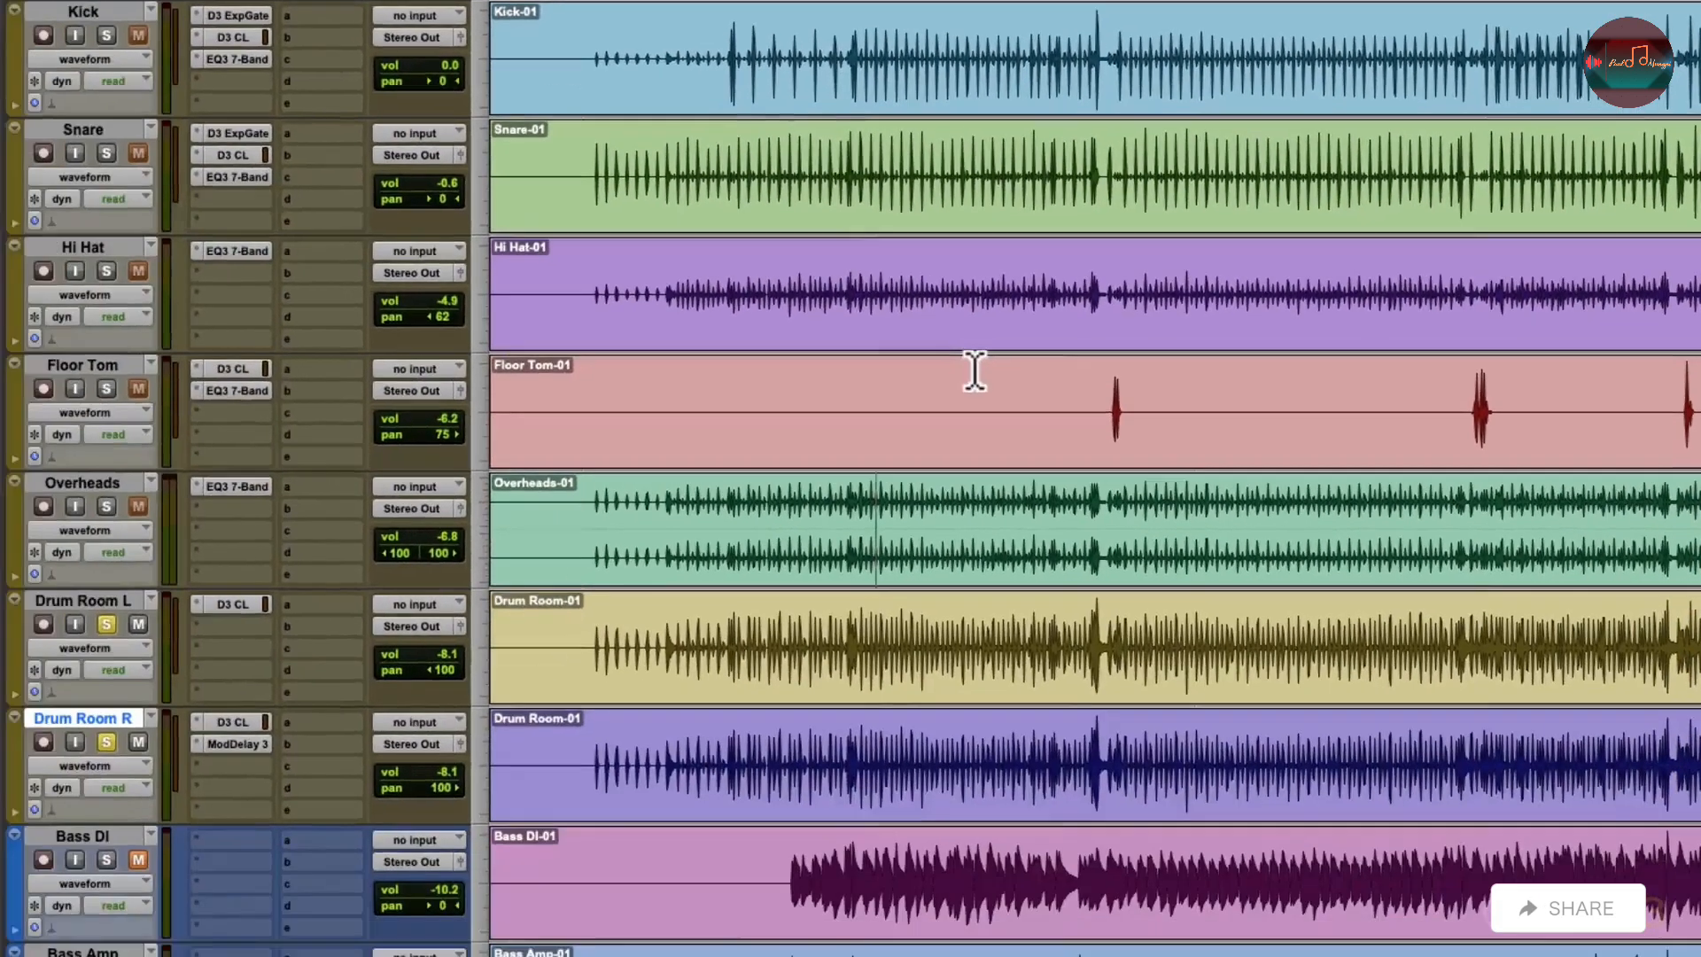
key("space")
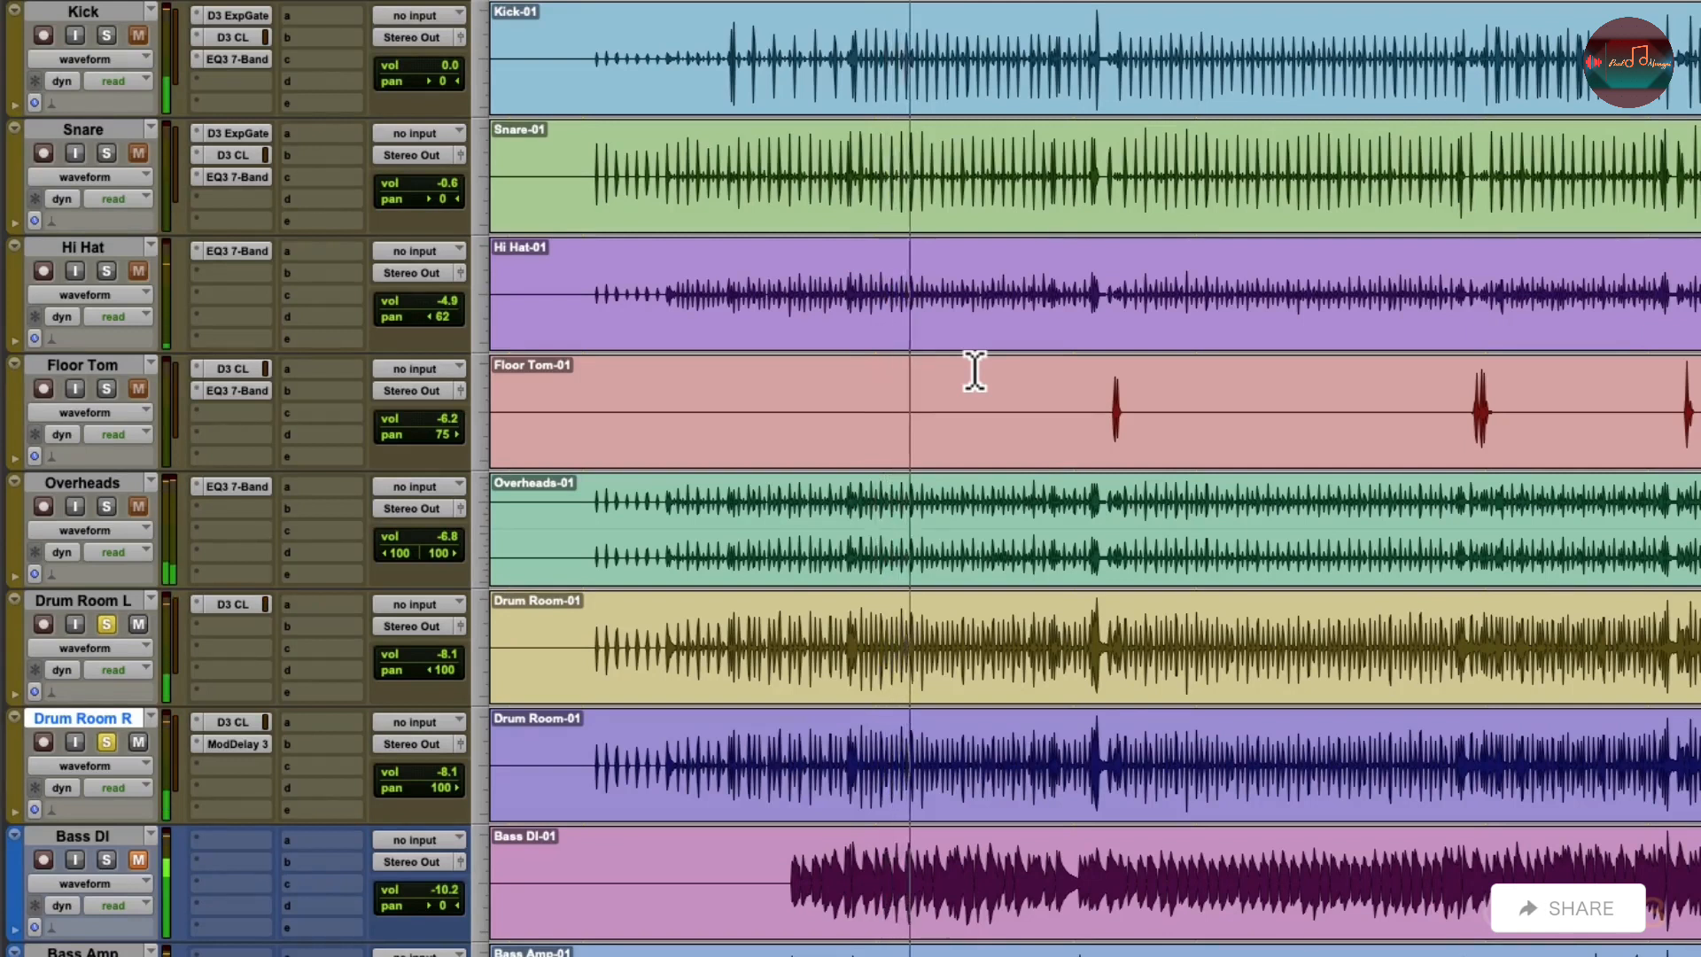
key("space")
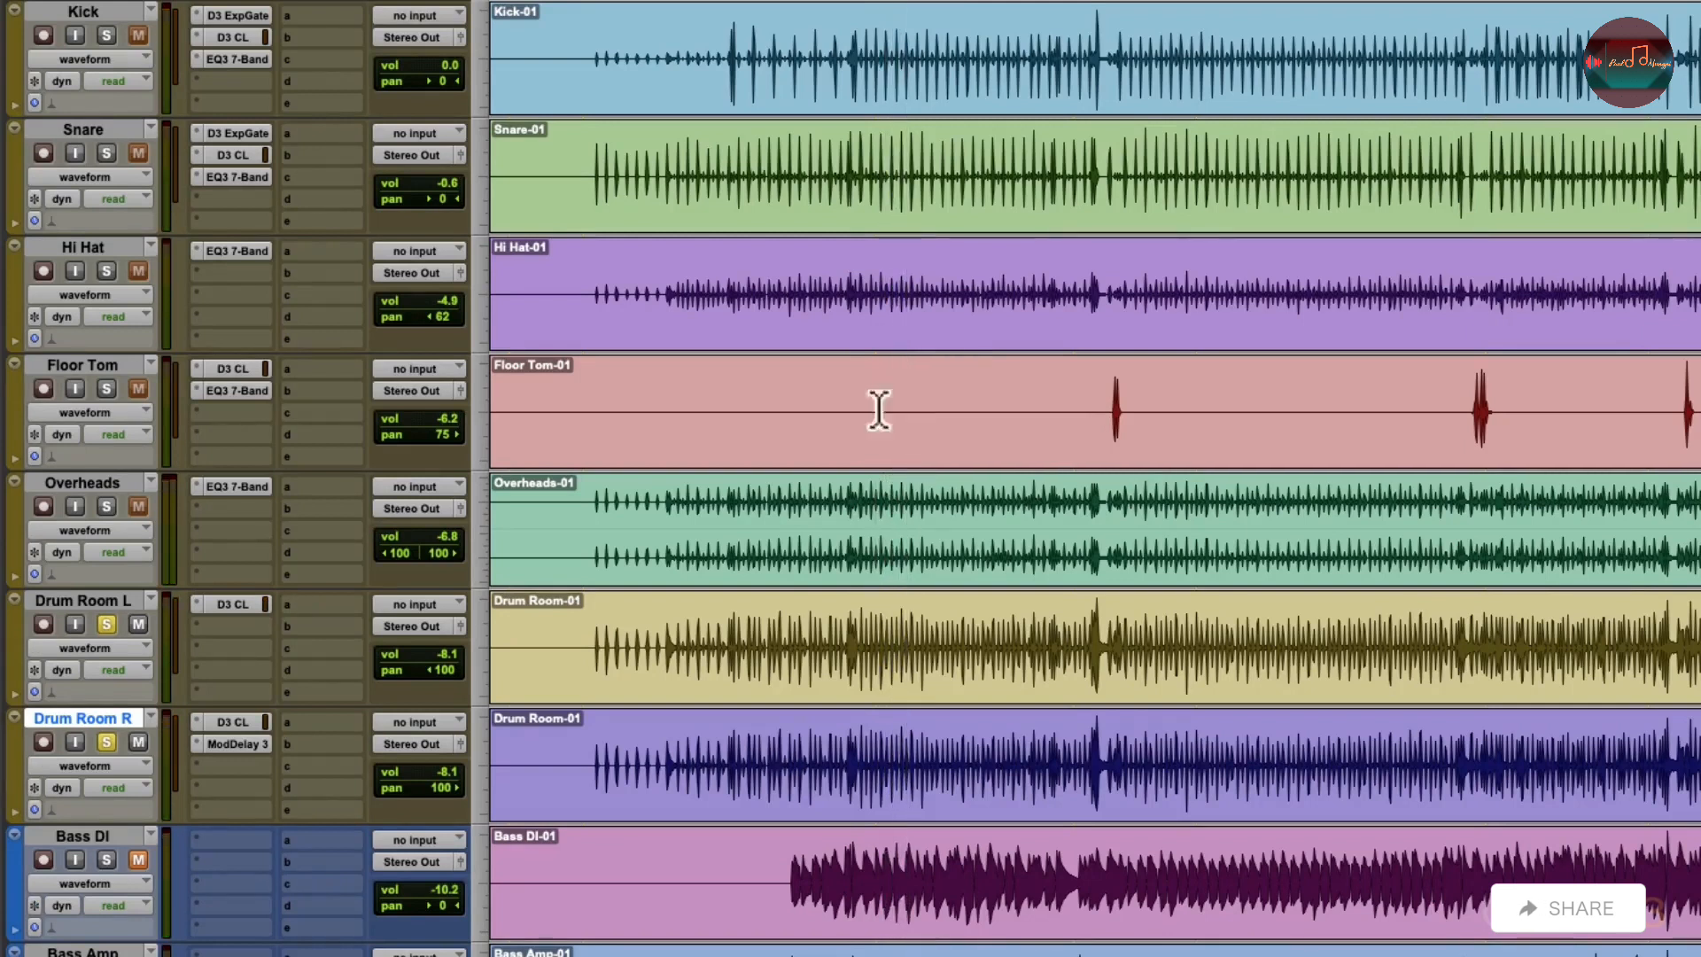
- Unsolo Drum Room L and Drum Room R, and switch to the Mix window
left_click(107, 623)
left_click(105, 740)
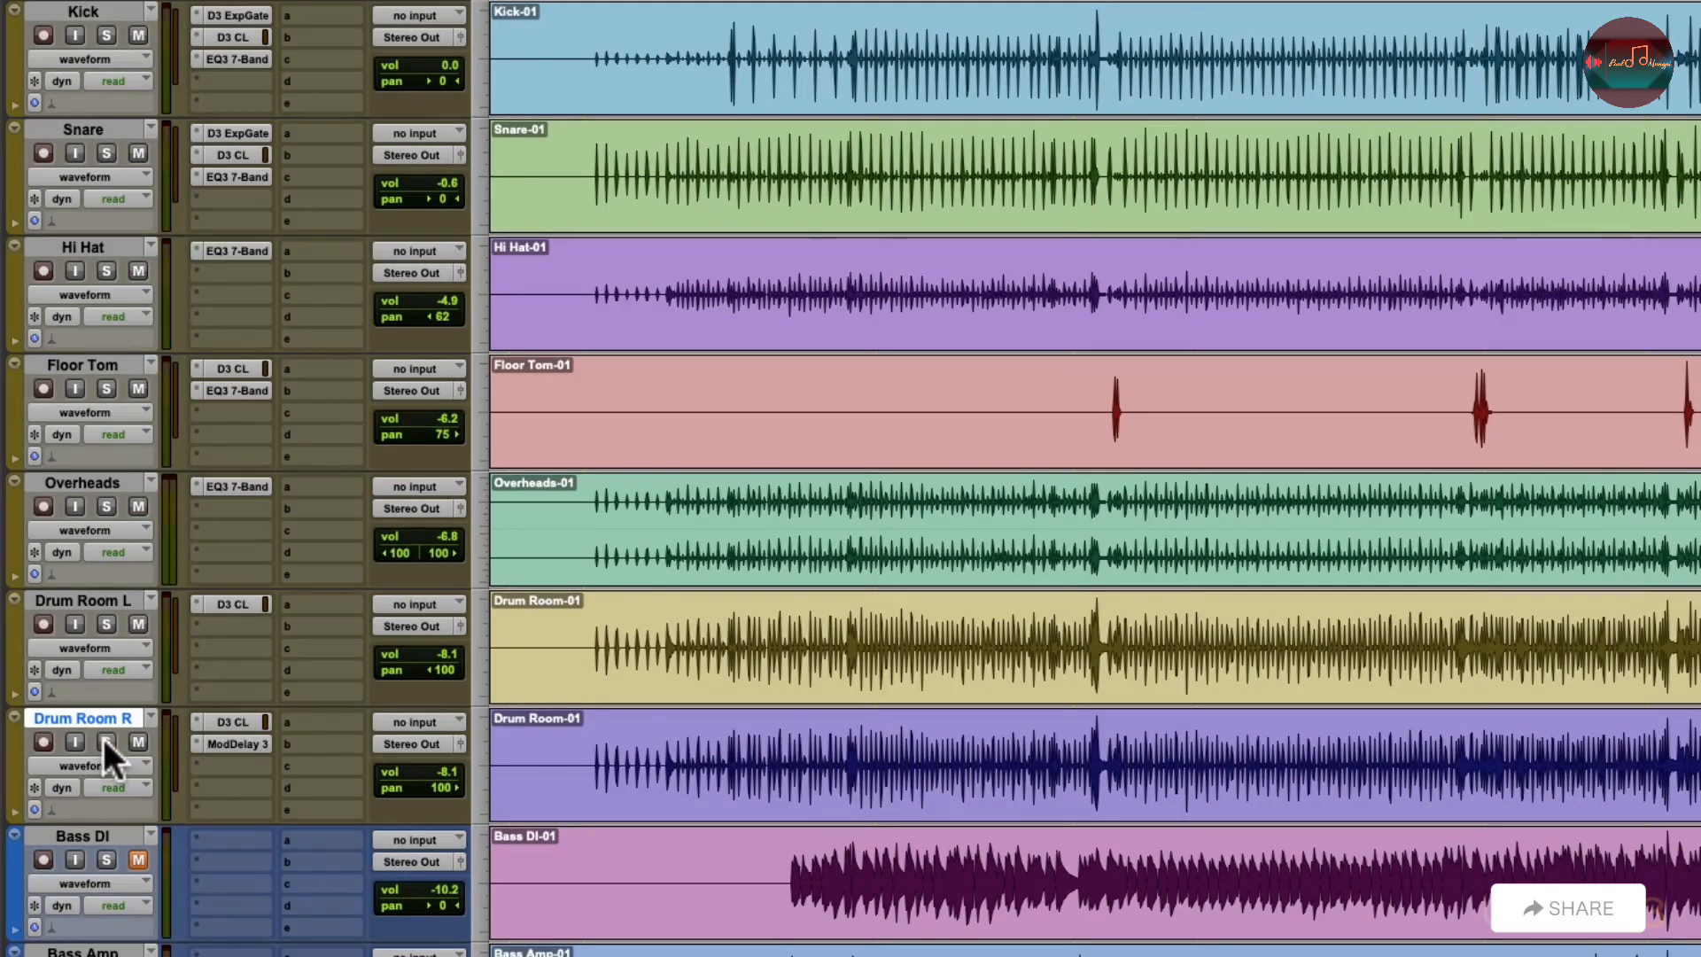
key("super+equal")
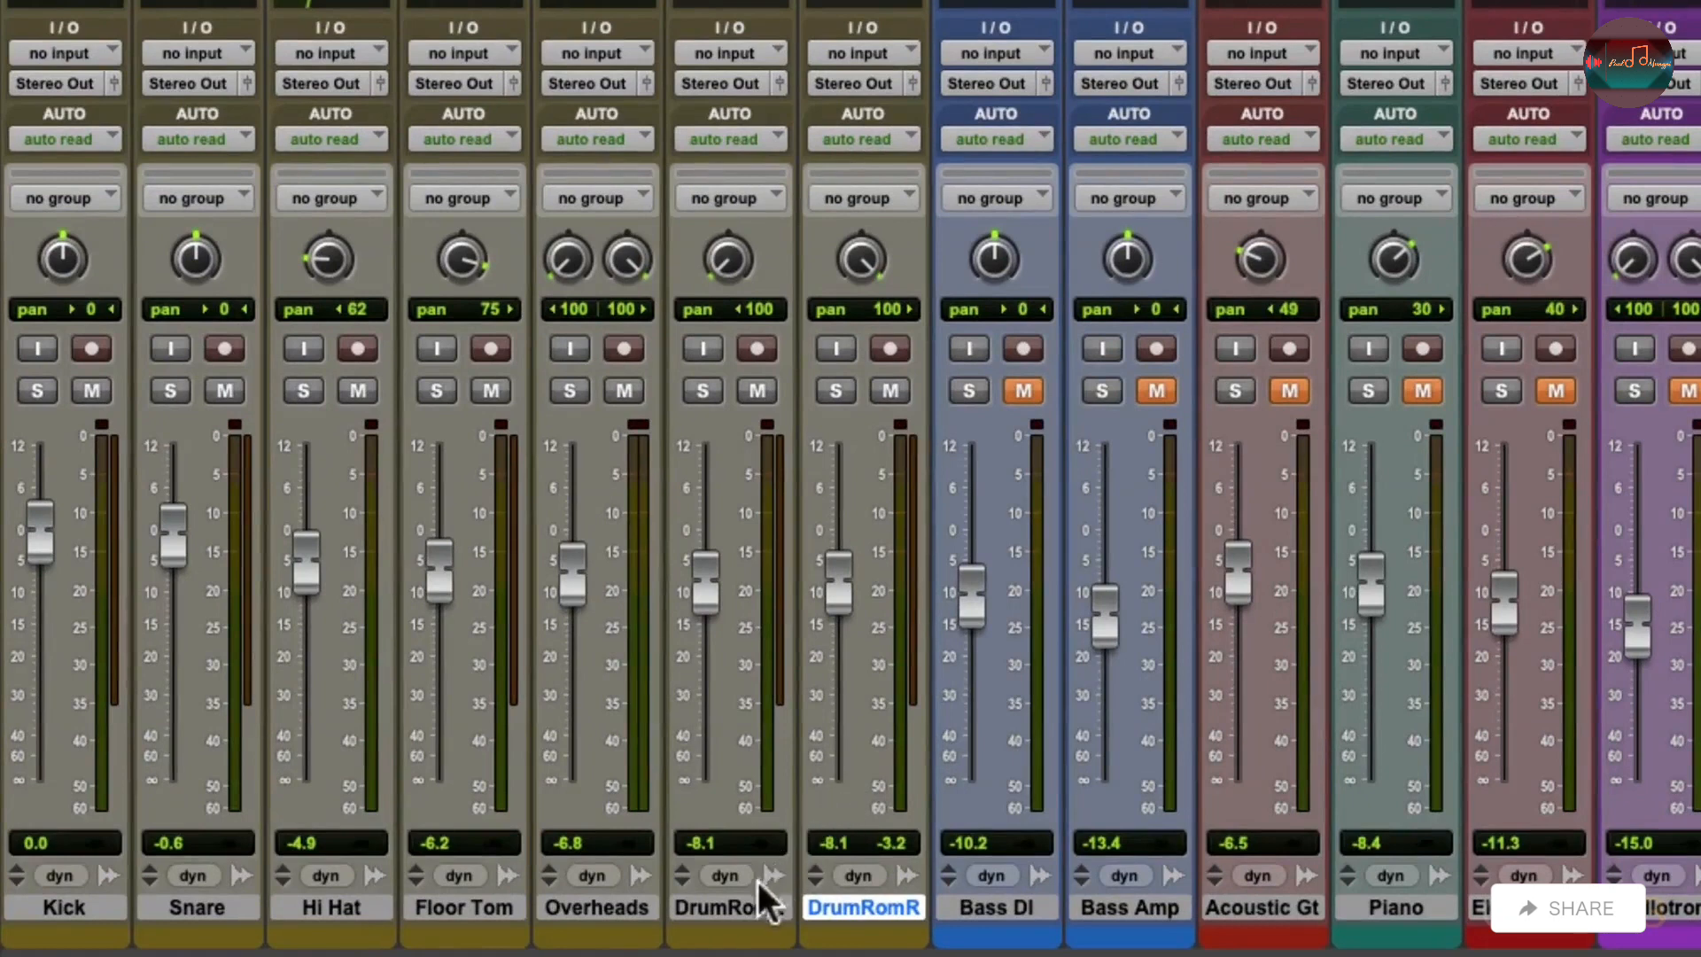
- Group the Drum Room L and Drum Room R tracks in a Mix group named Drum Rooms
left_click(749, 905)
left_click(871, 895, "shift")
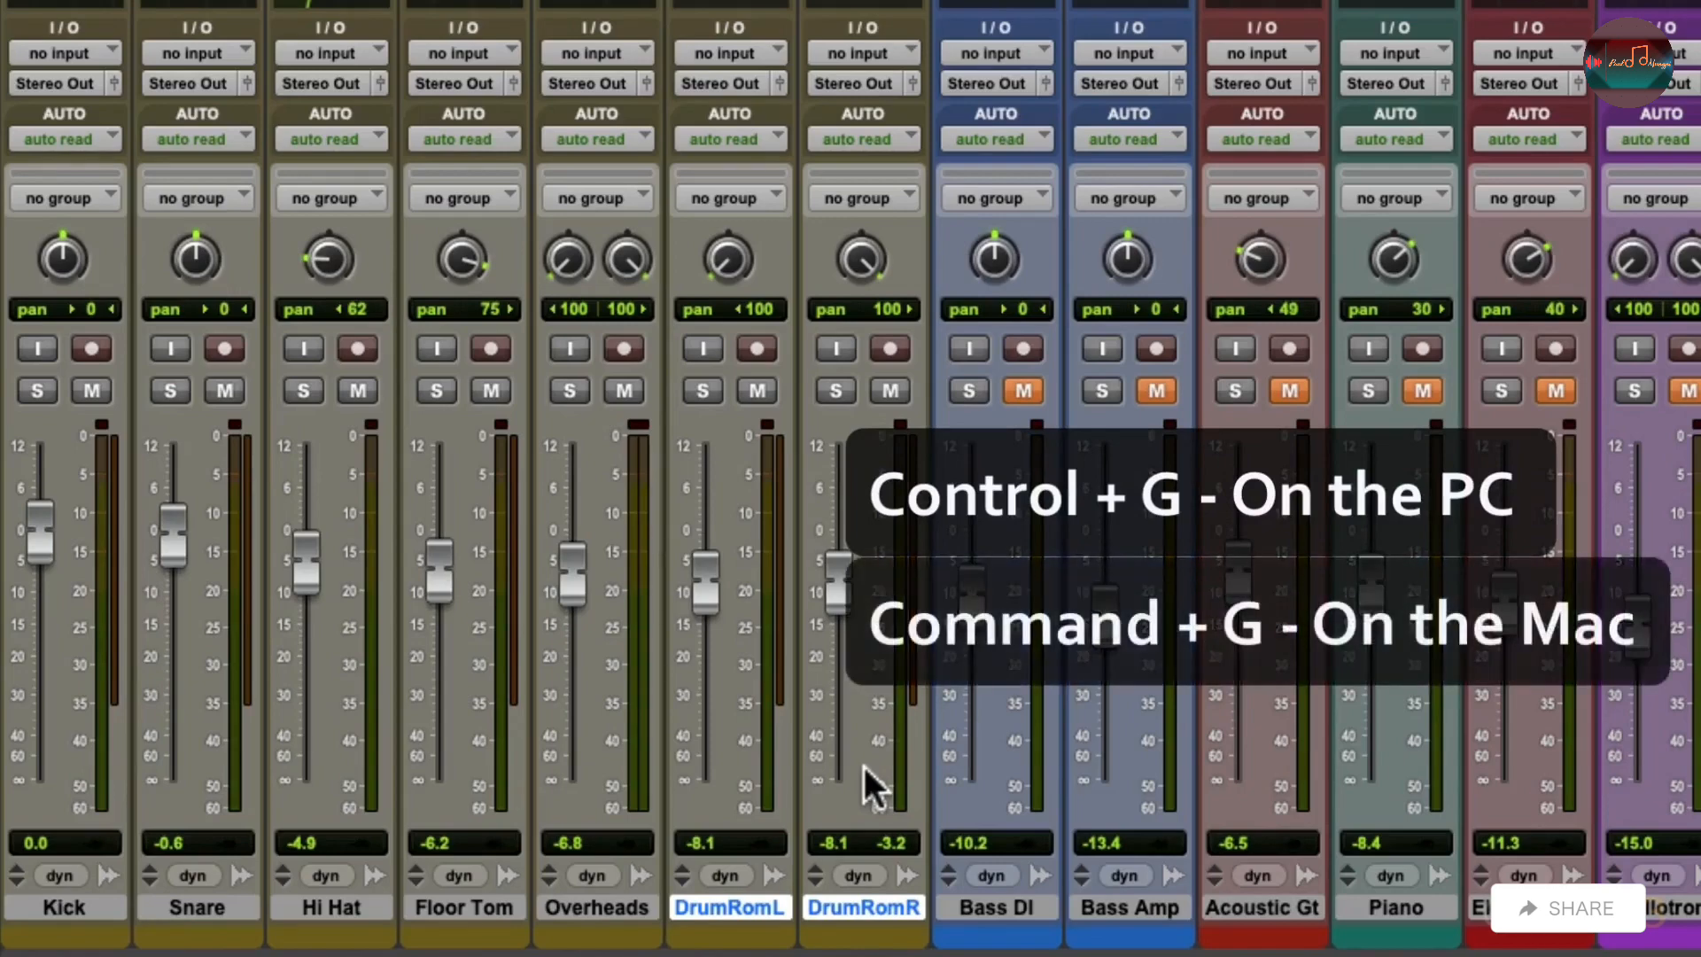
key("super+g")
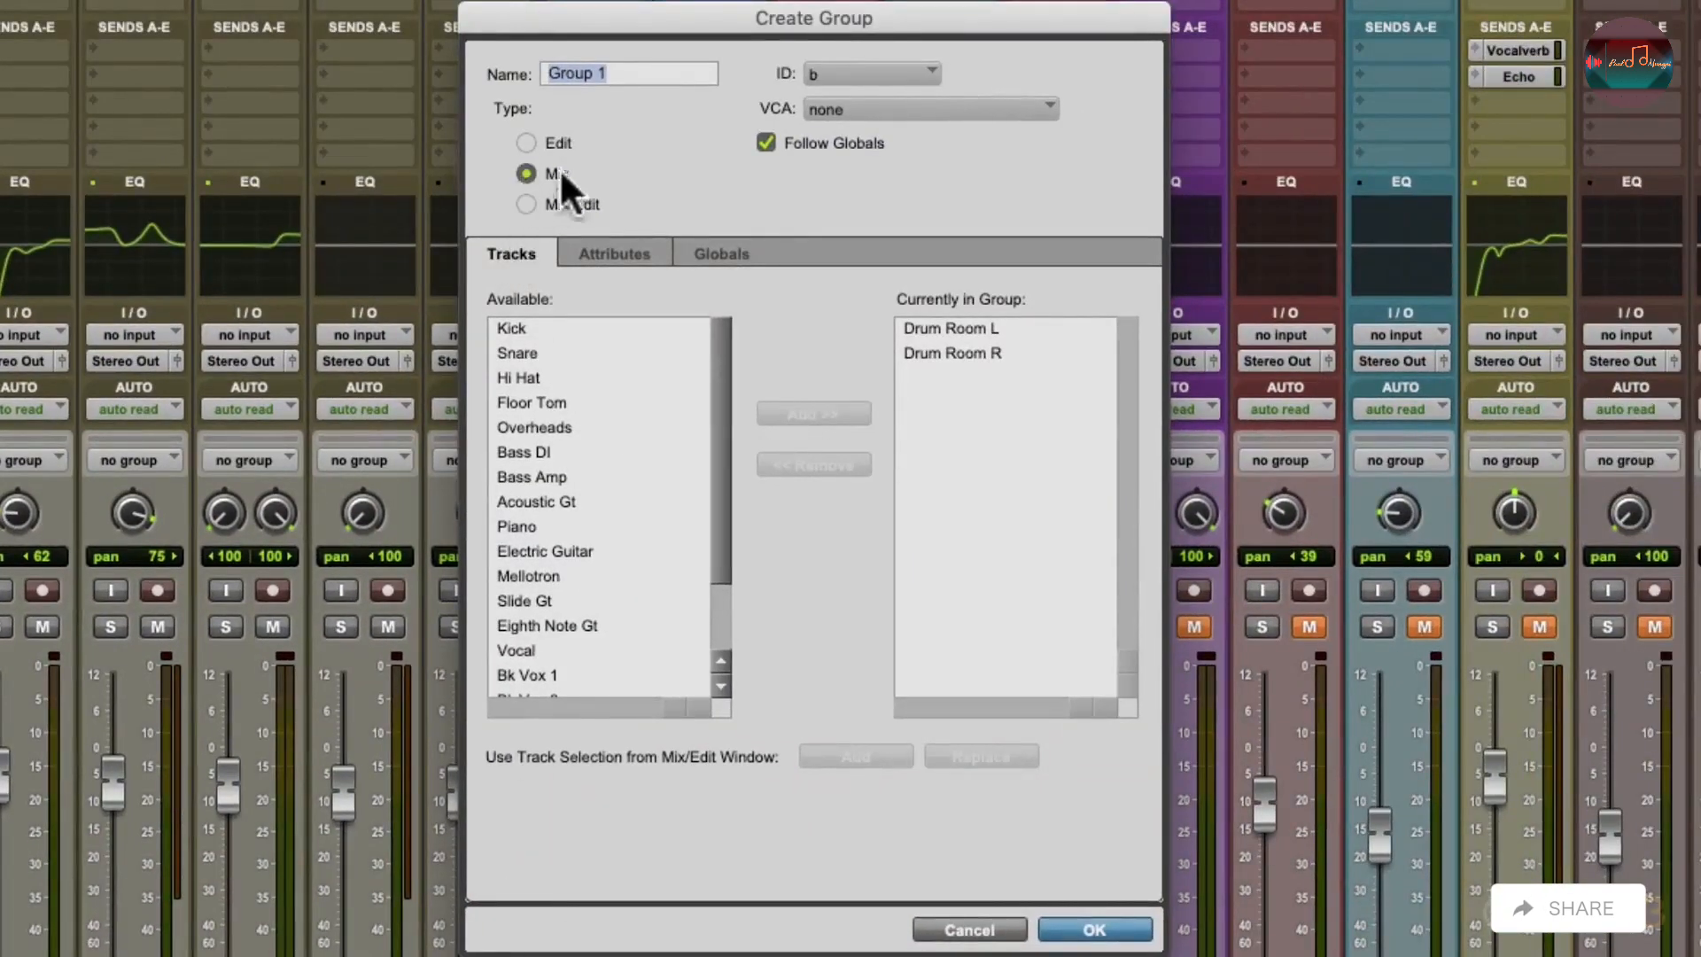
type("Drum Rooms")
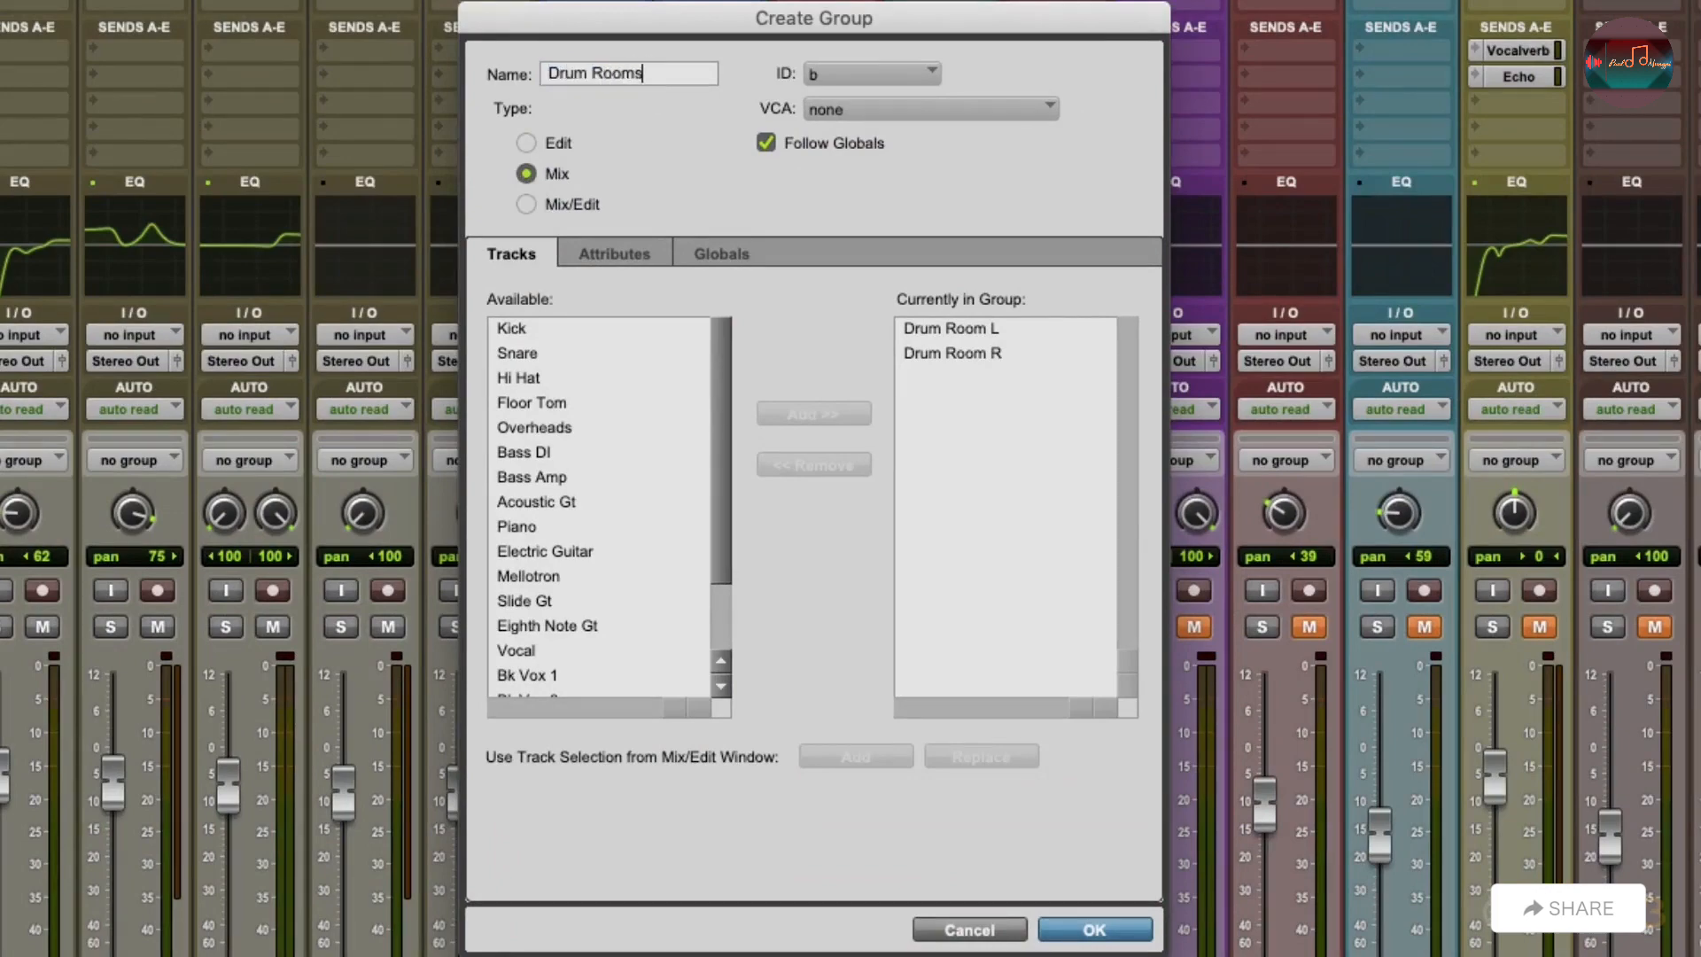
key("Return")
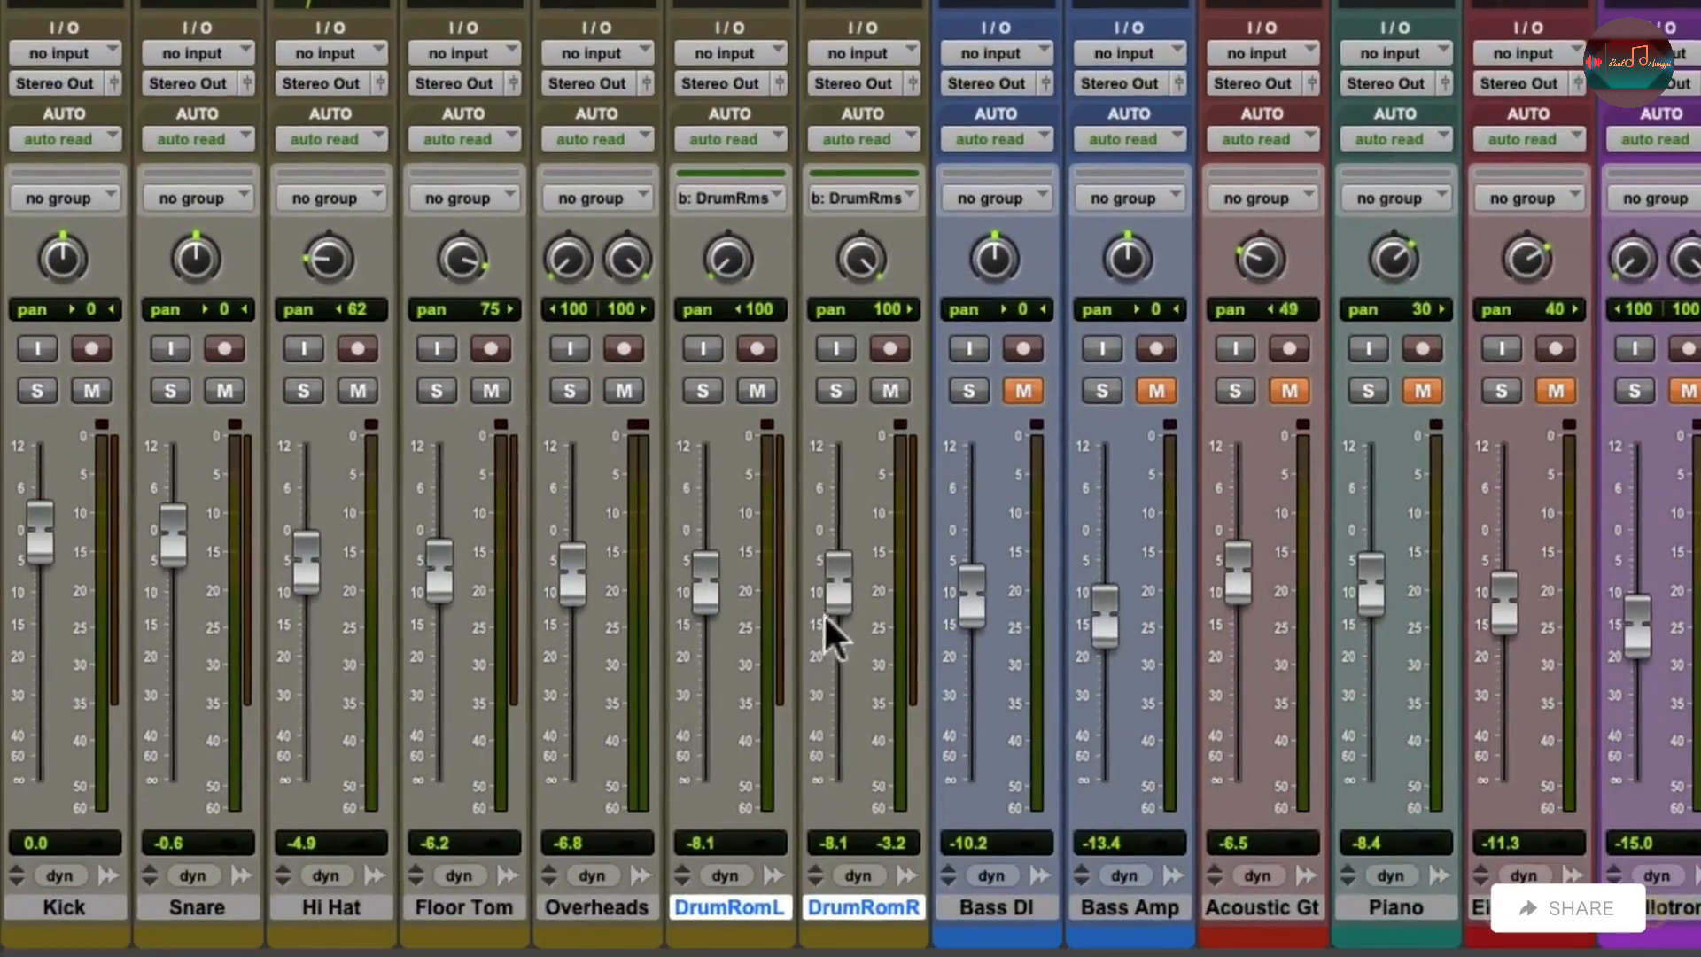
- Lower the Overheads fader to -8.4 dB and the Drum Rooms group faders to -15.8 dB, toggling the rooms' mute to compare
mouse_move(833, 576)
left_mouse_down()
mouse_move(848, 617)
mouse_move(848, 565)
mouse_move(848, 780)
mouse_move(841, 608)
left_mouse_up()
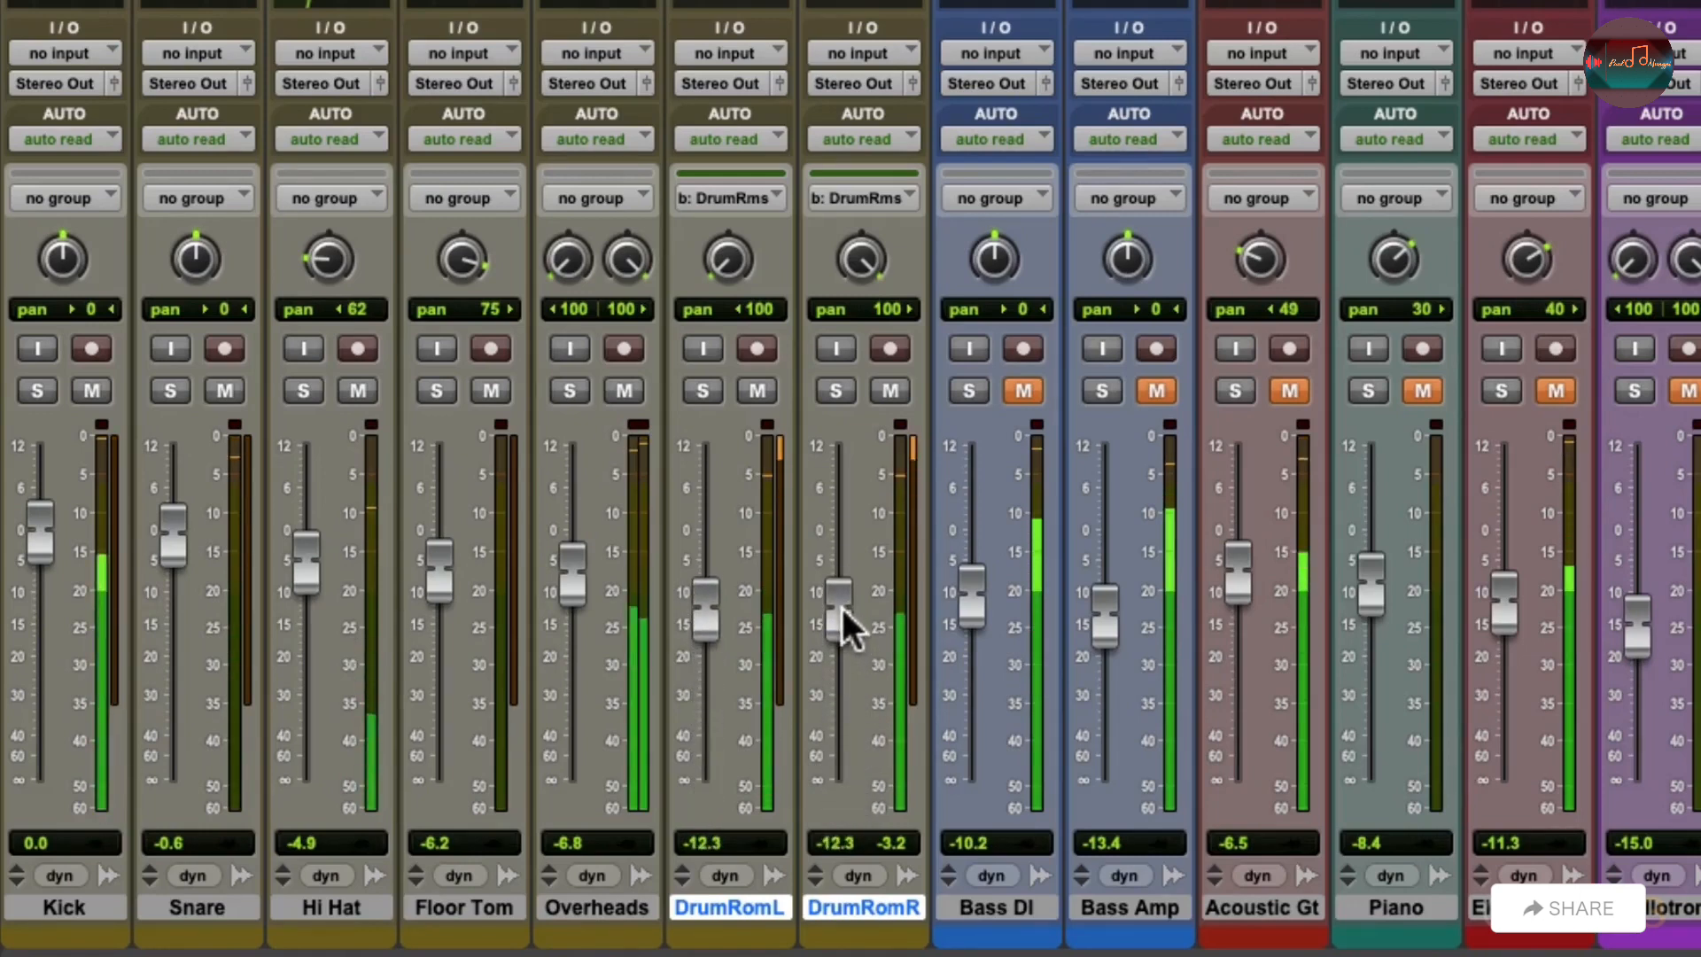
left_click(884, 395)
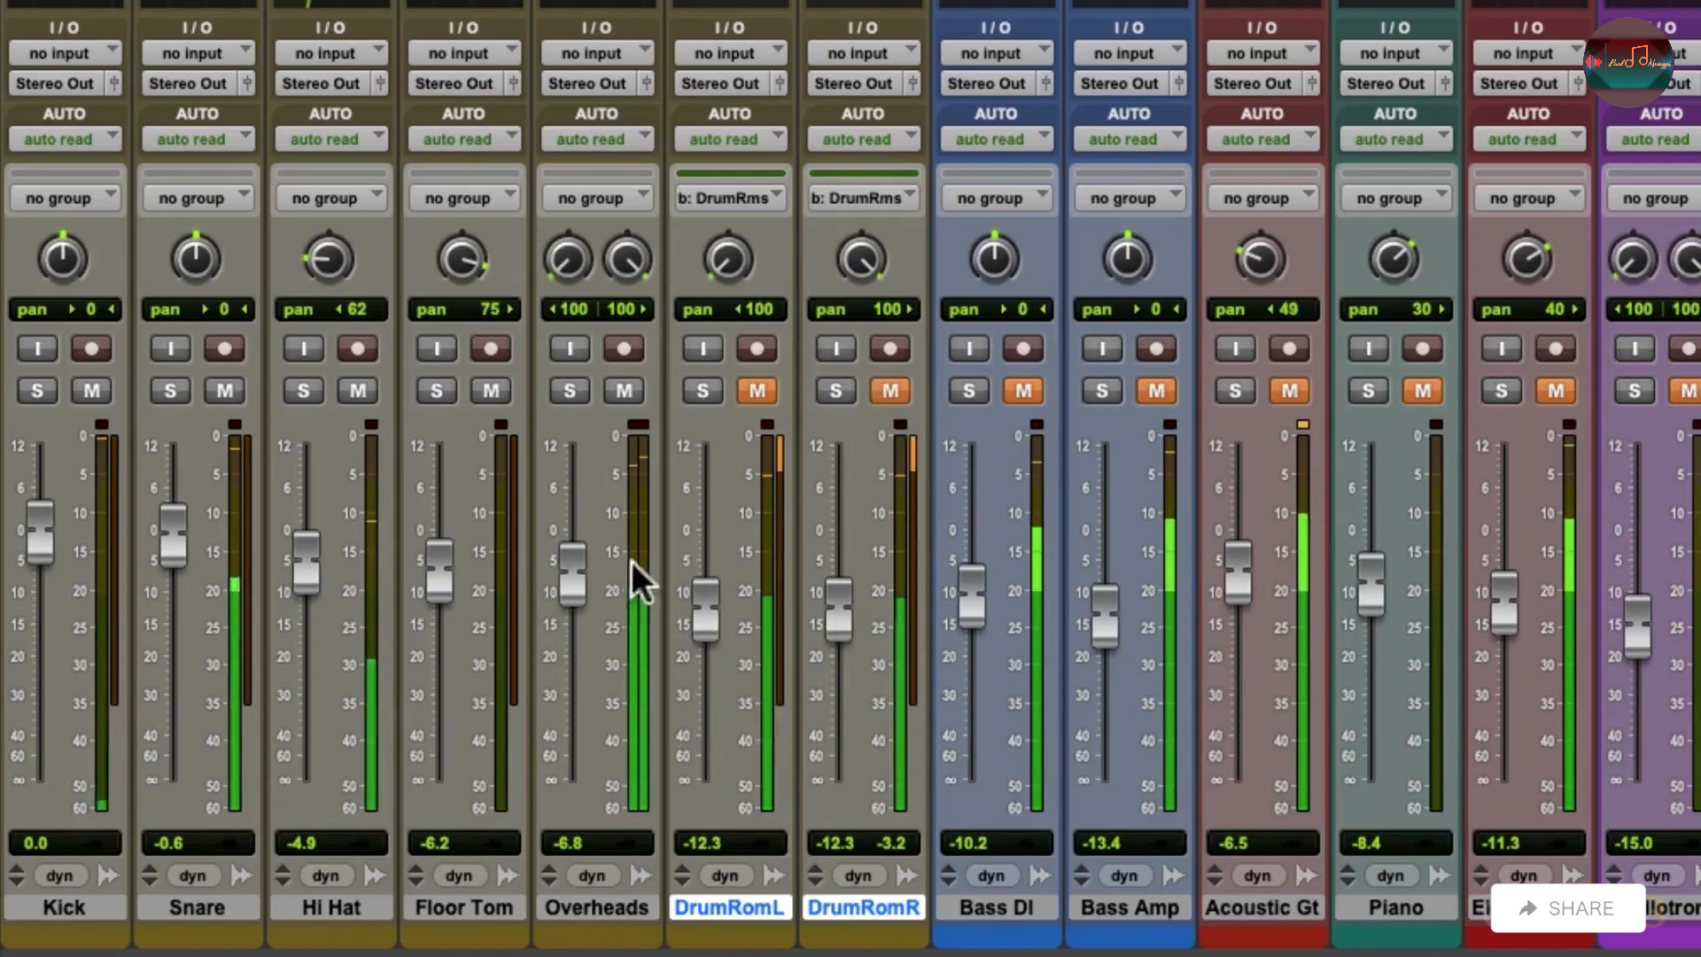
mouse_move(579, 579)
left_mouse_down()
mouse_move(592, 704)
mouse_move(598, 589)
left_mouse_up()
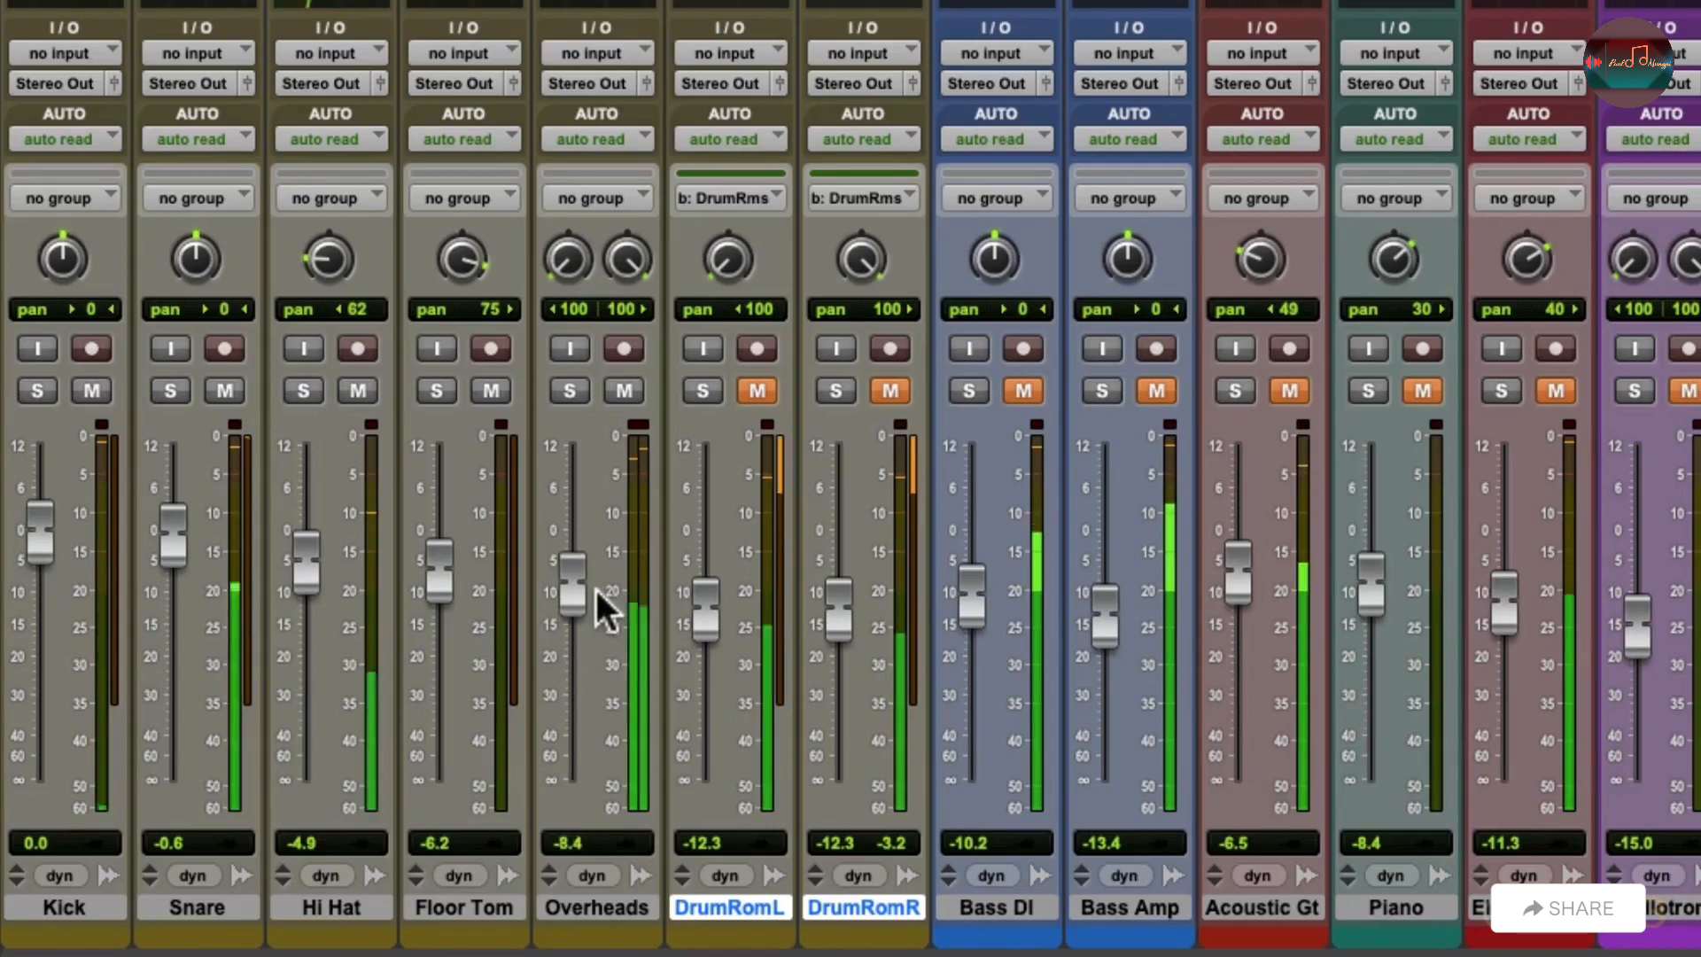
left_click(881, 391)
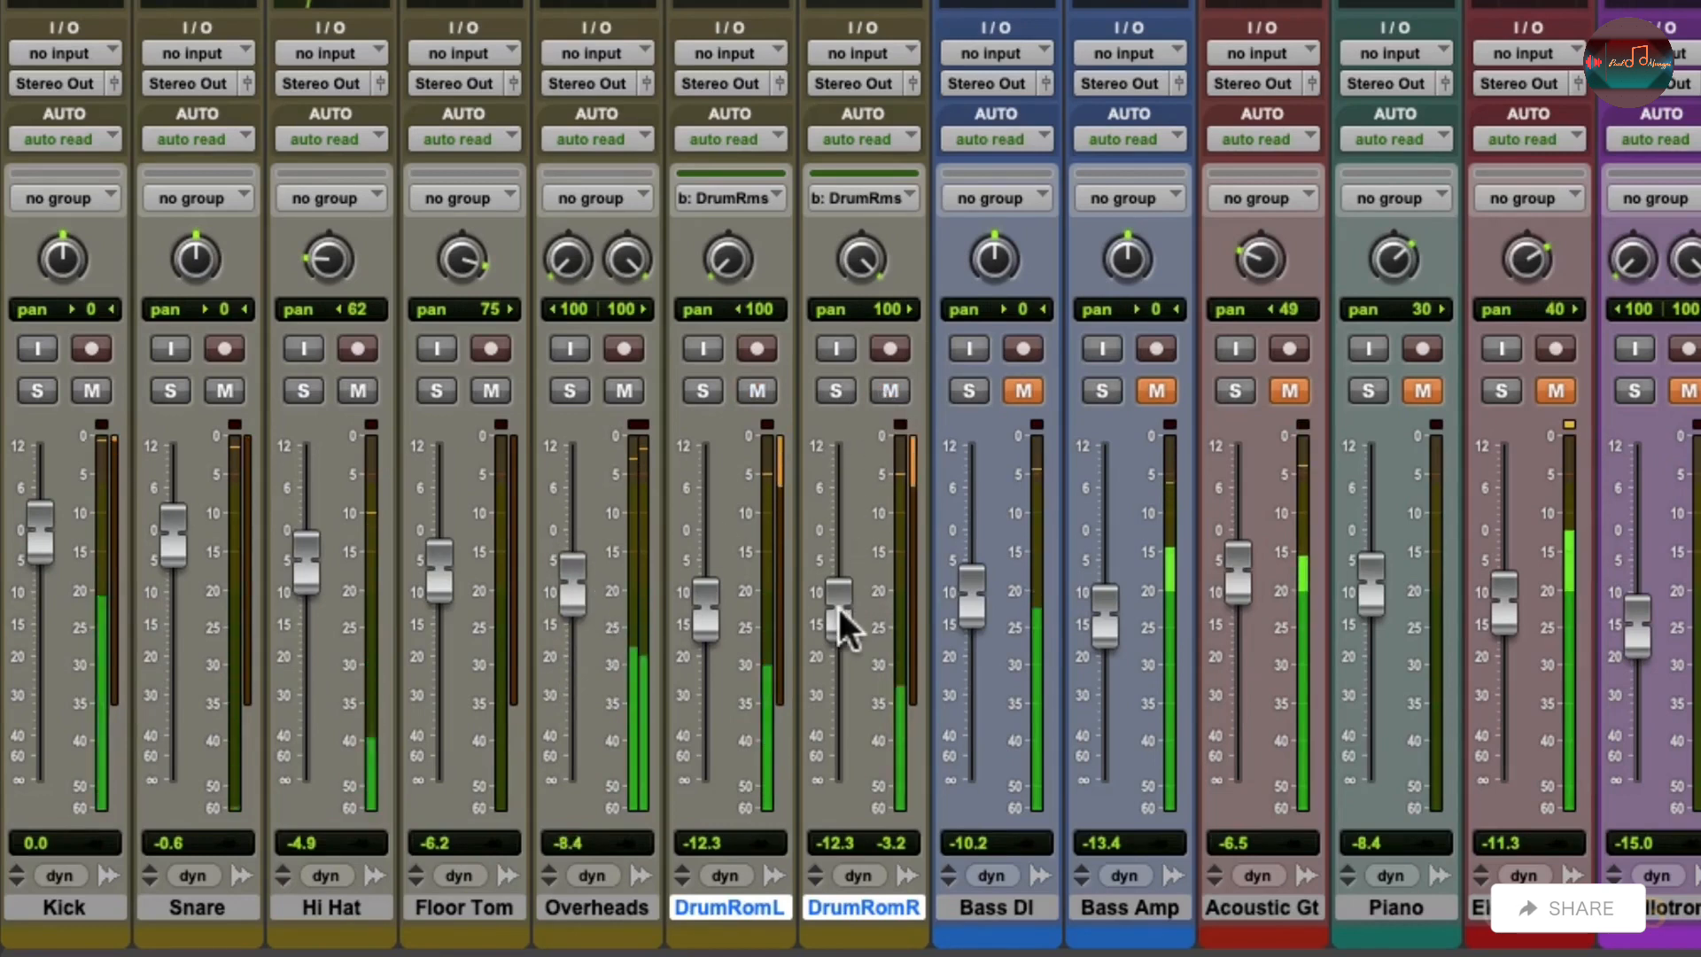
mouse_move(838, 608)
left_mouse_down()
mouse_move(842, 694)
mouse_move(827, 630)
left_mouse_up()
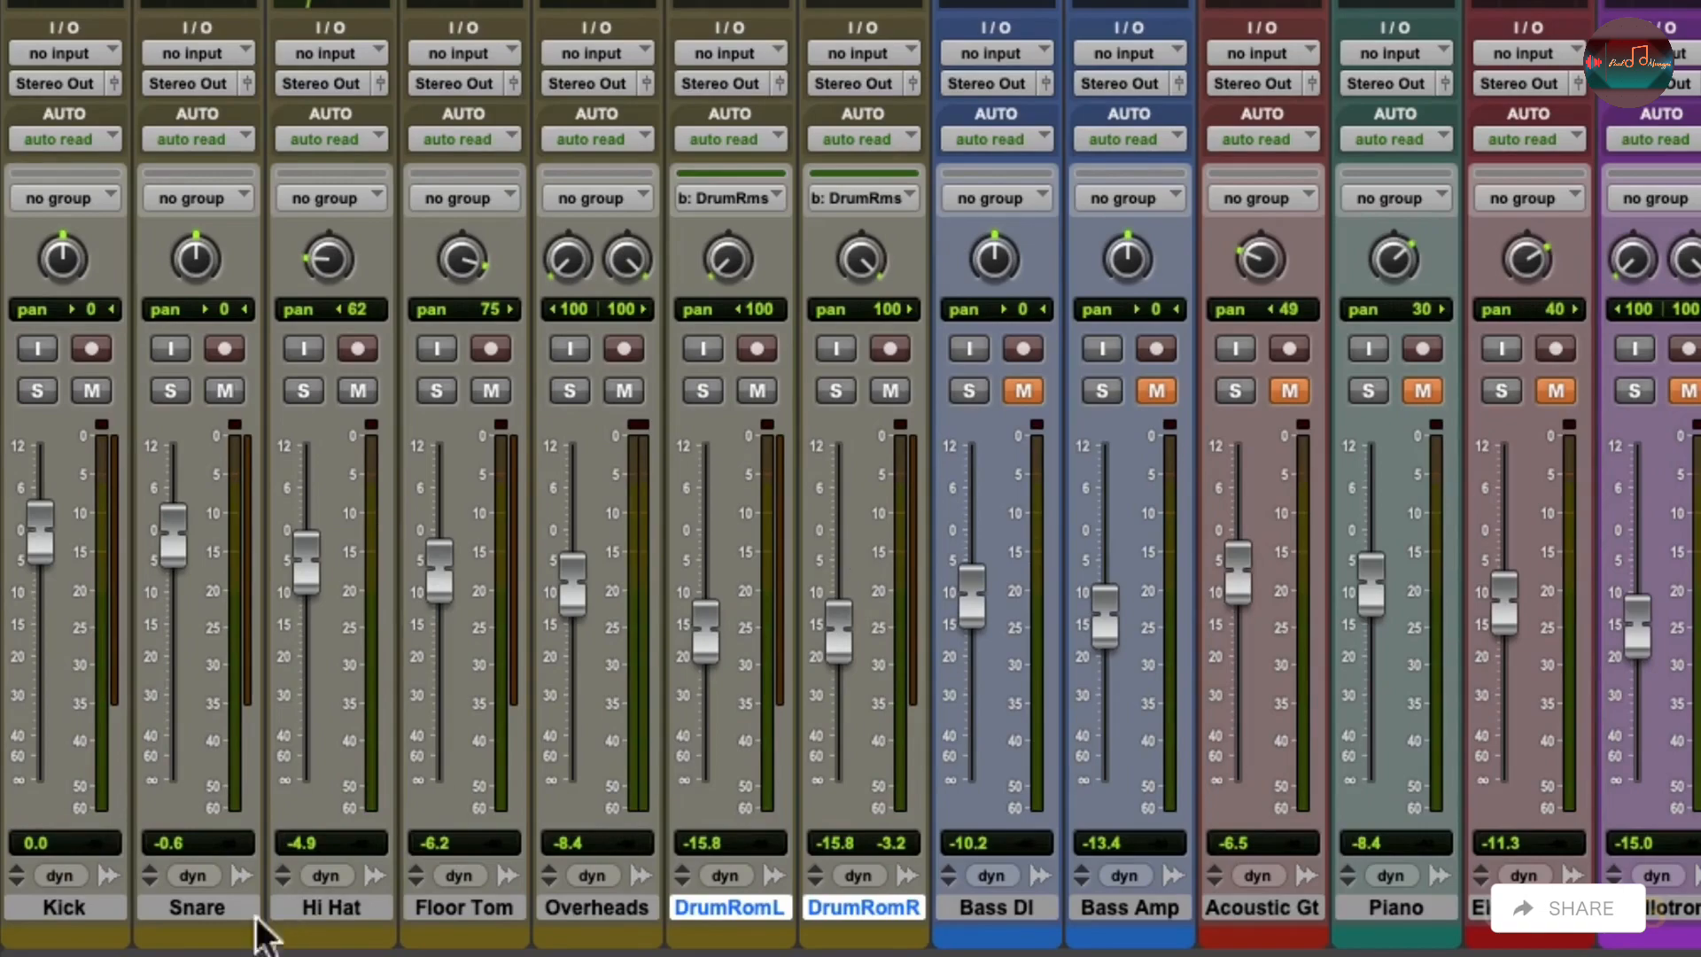
- Create a send on the Snare track to a new mono Aux Input named Drumverb
left_click(219, 910)
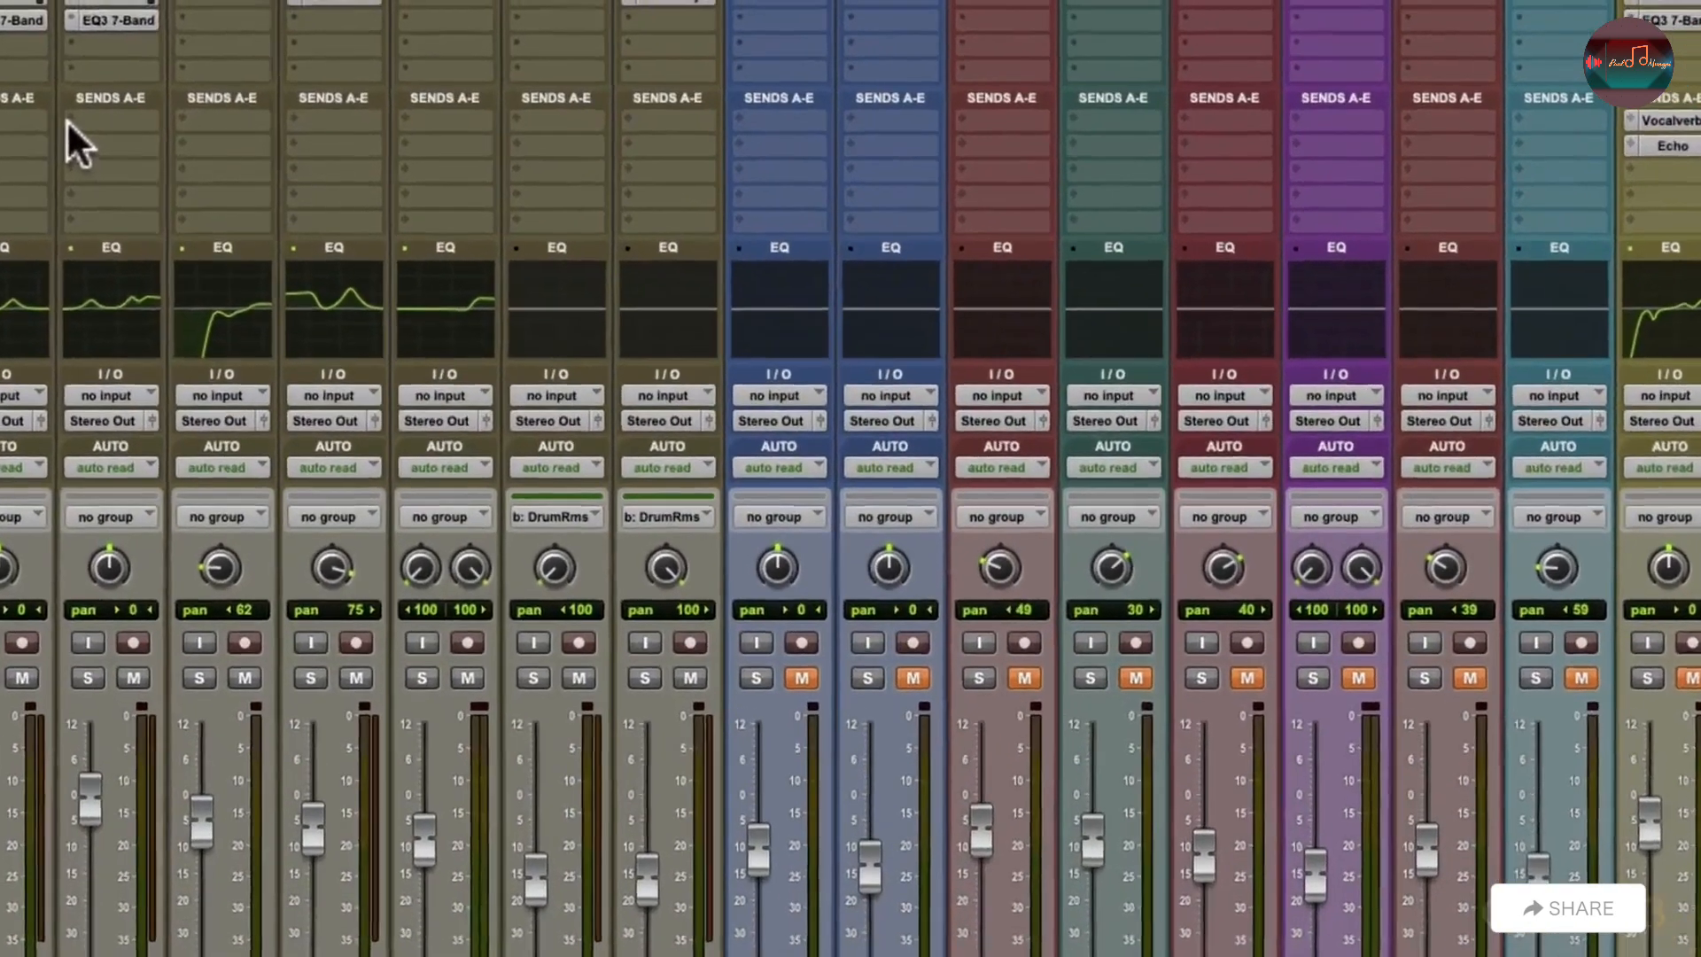
left_click(99, 87)
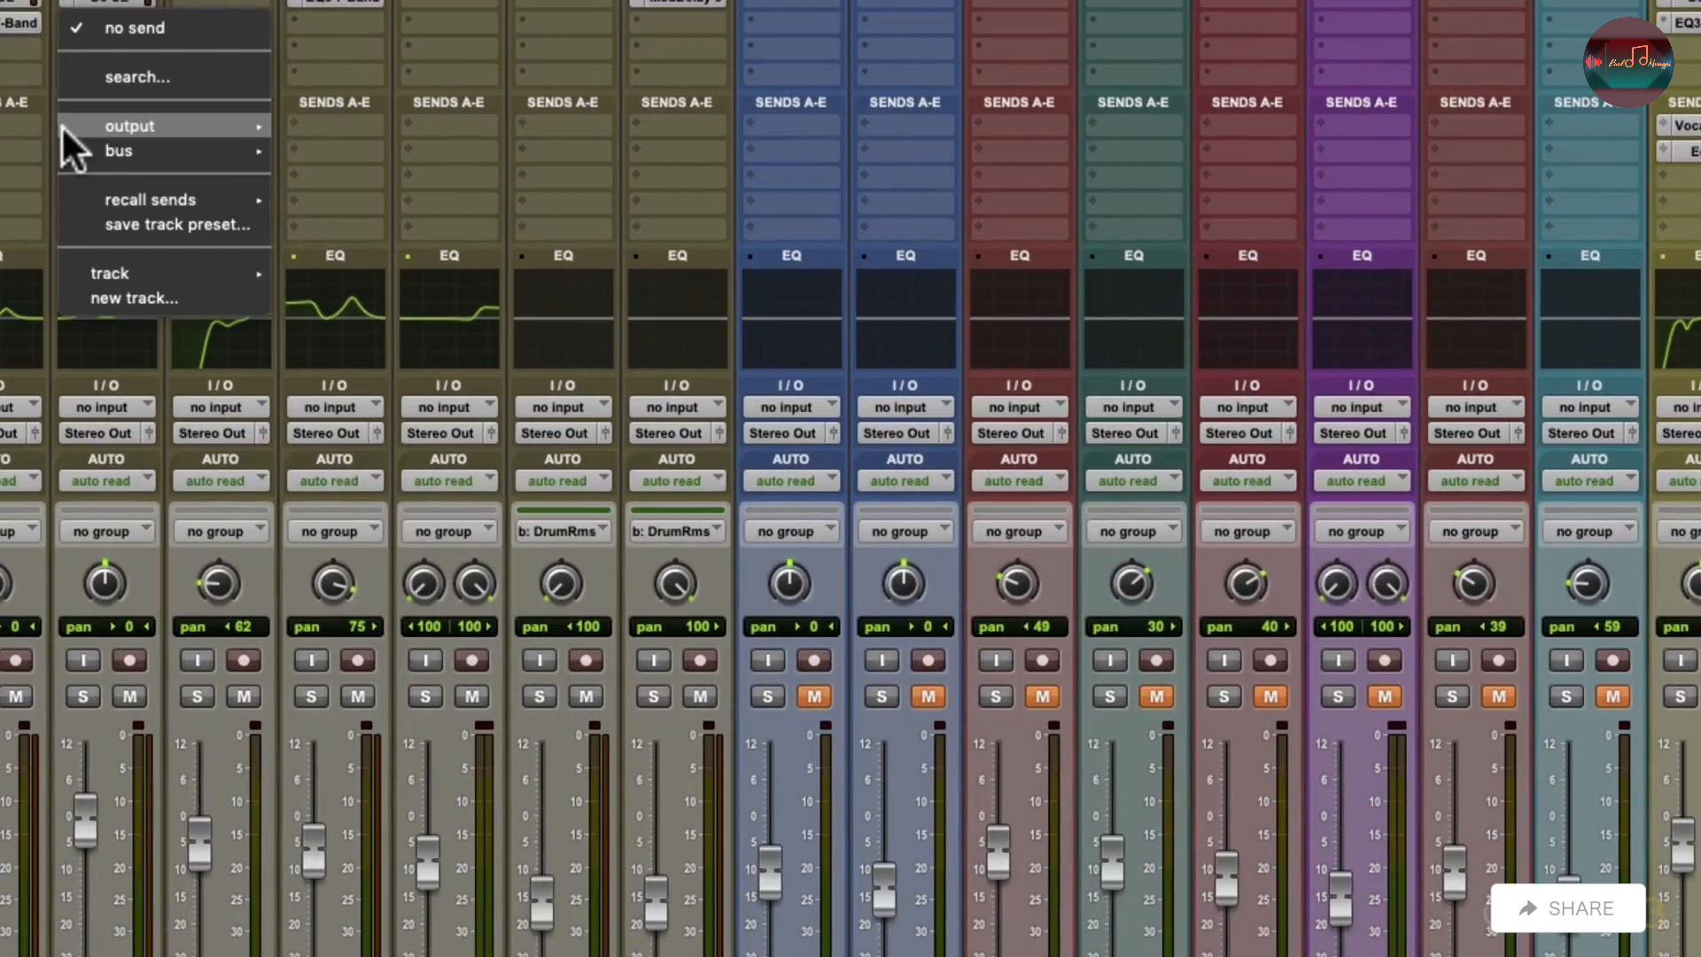
left_click(78, 305)
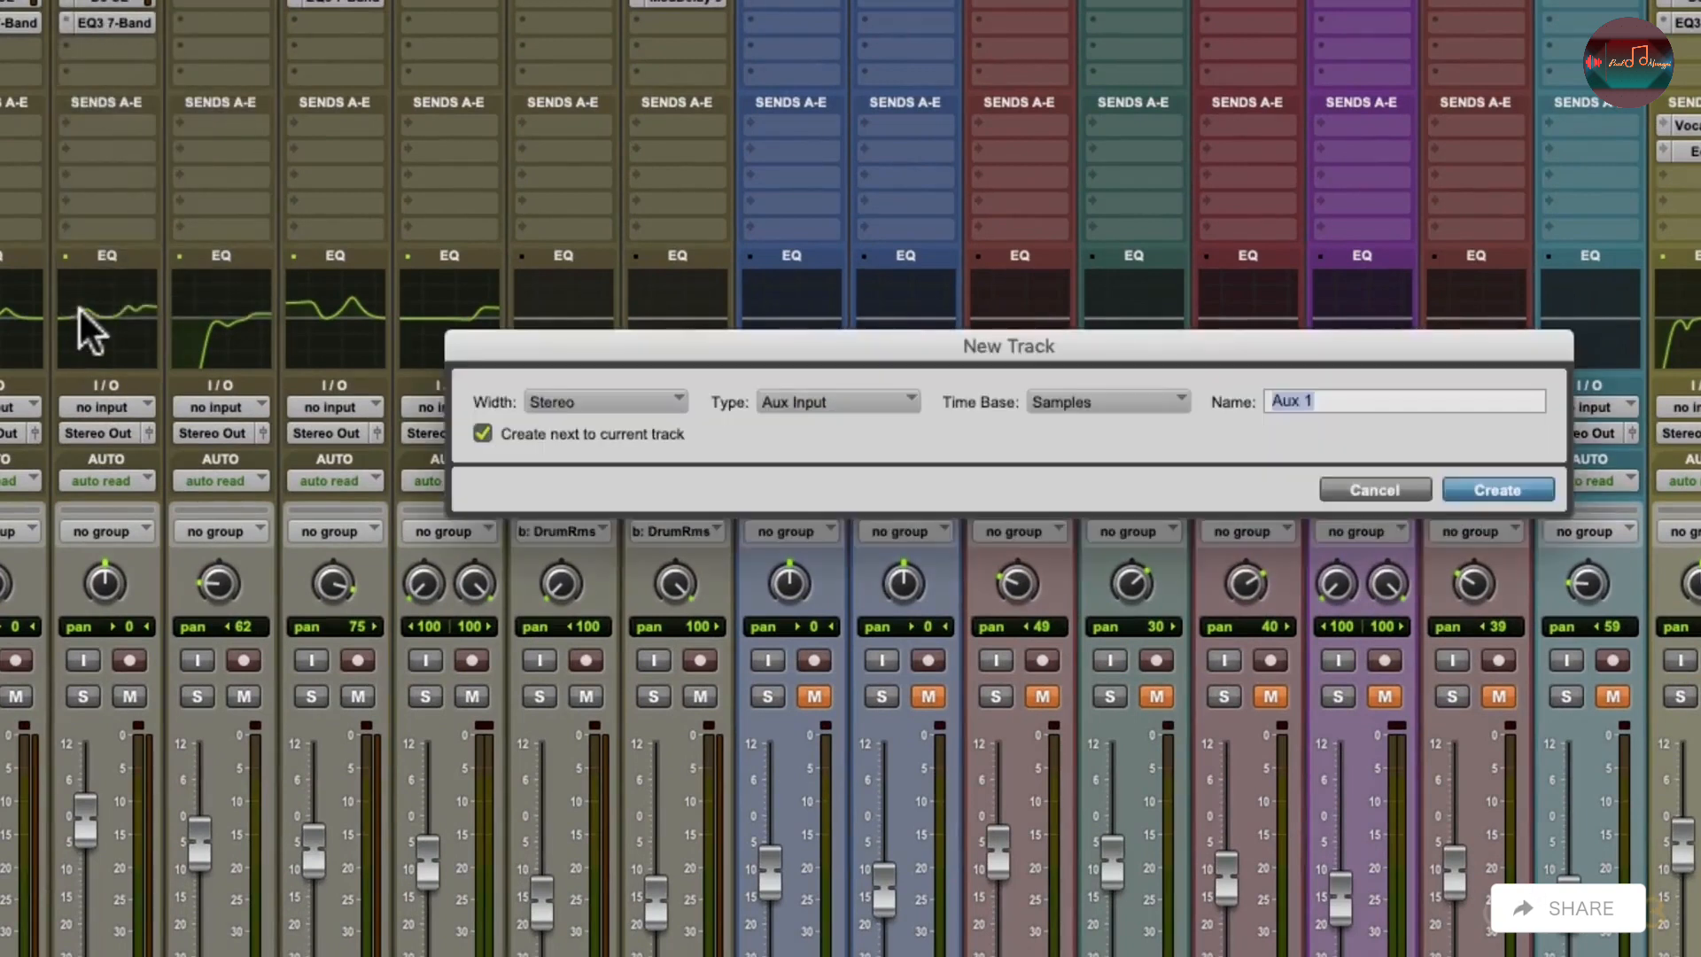
left_click(613, 396)
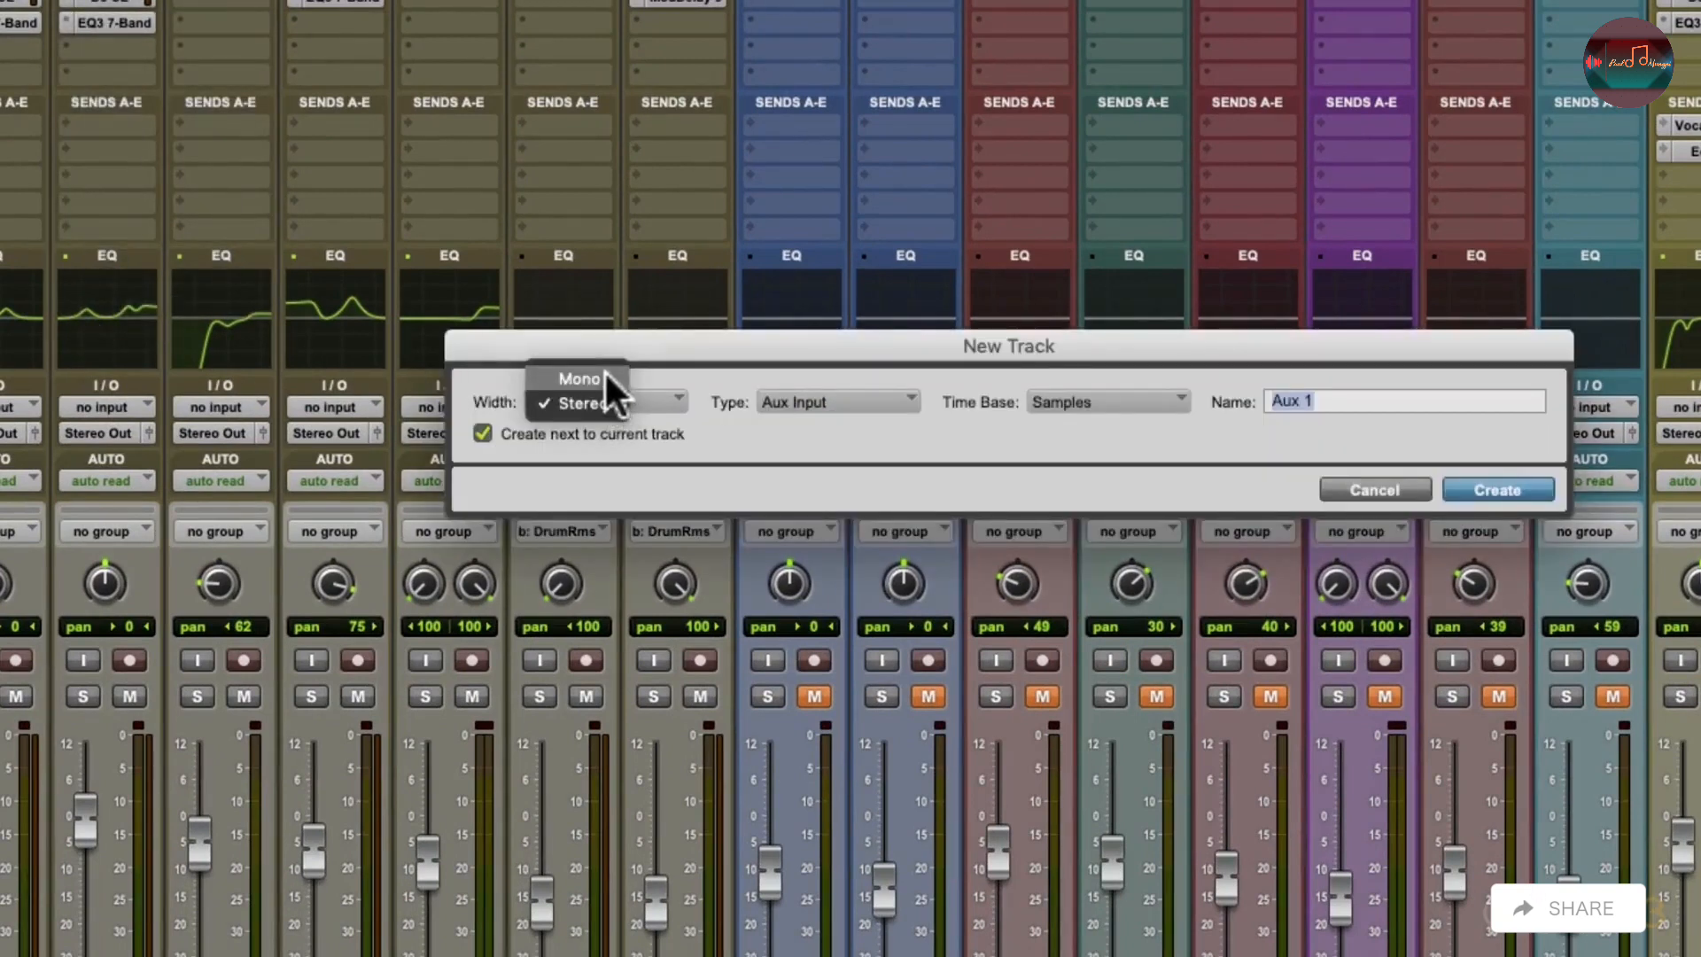
left_click(605, 369)
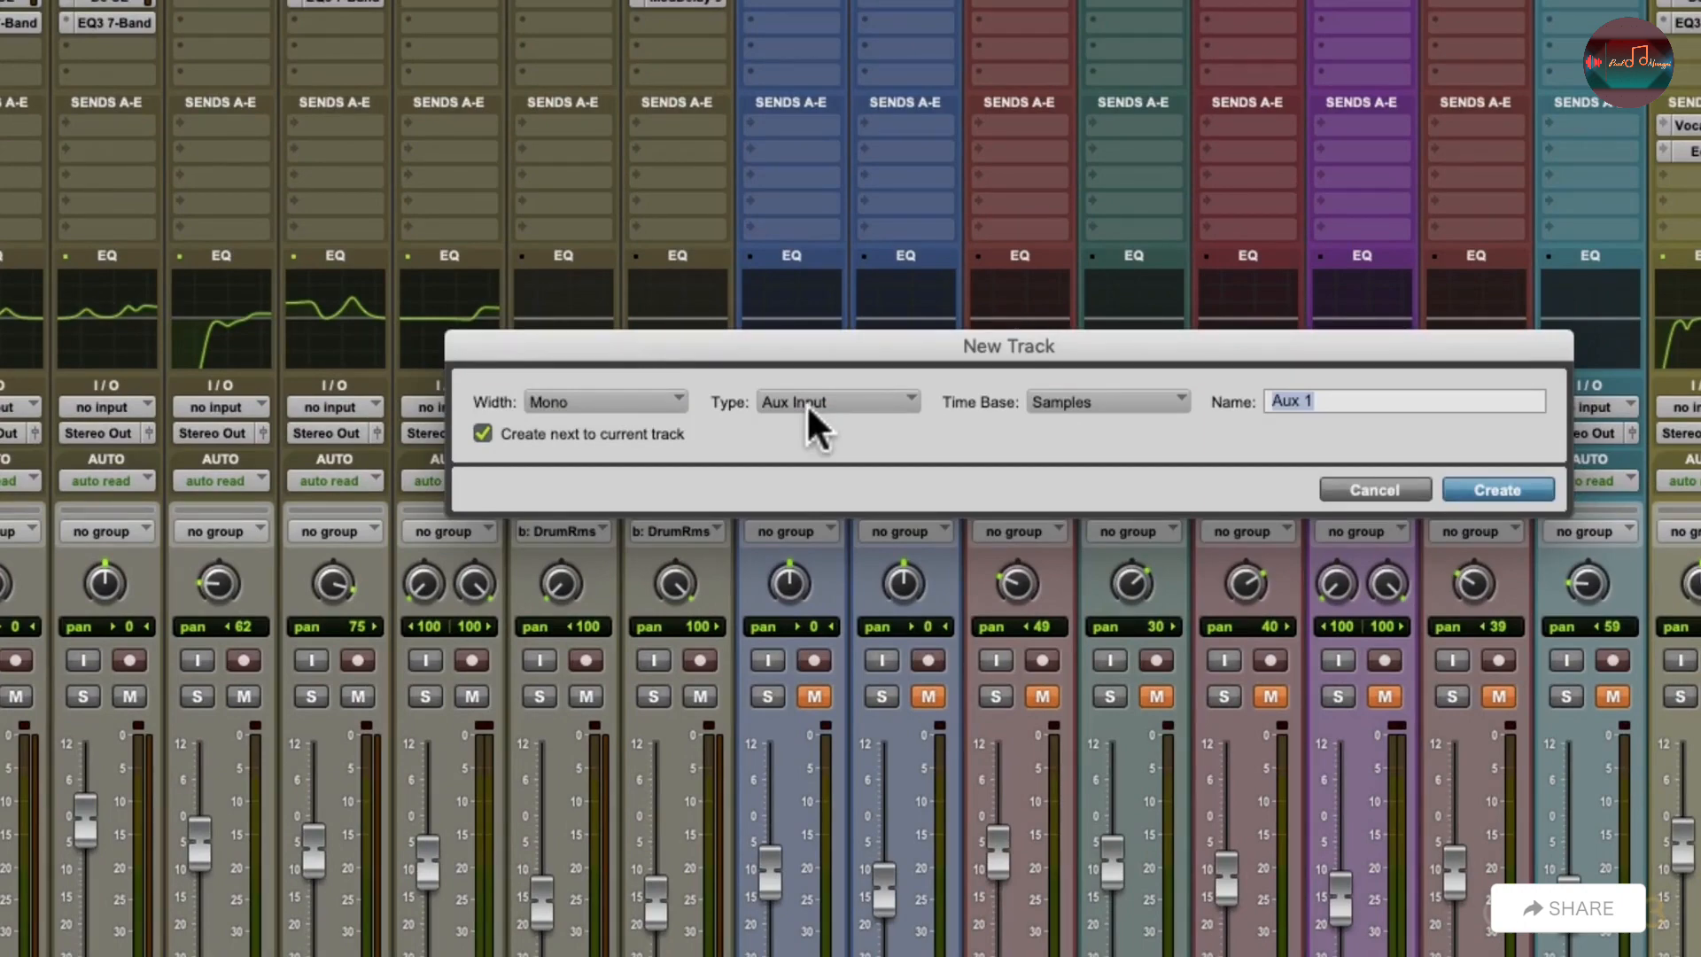
type("Drumverb")
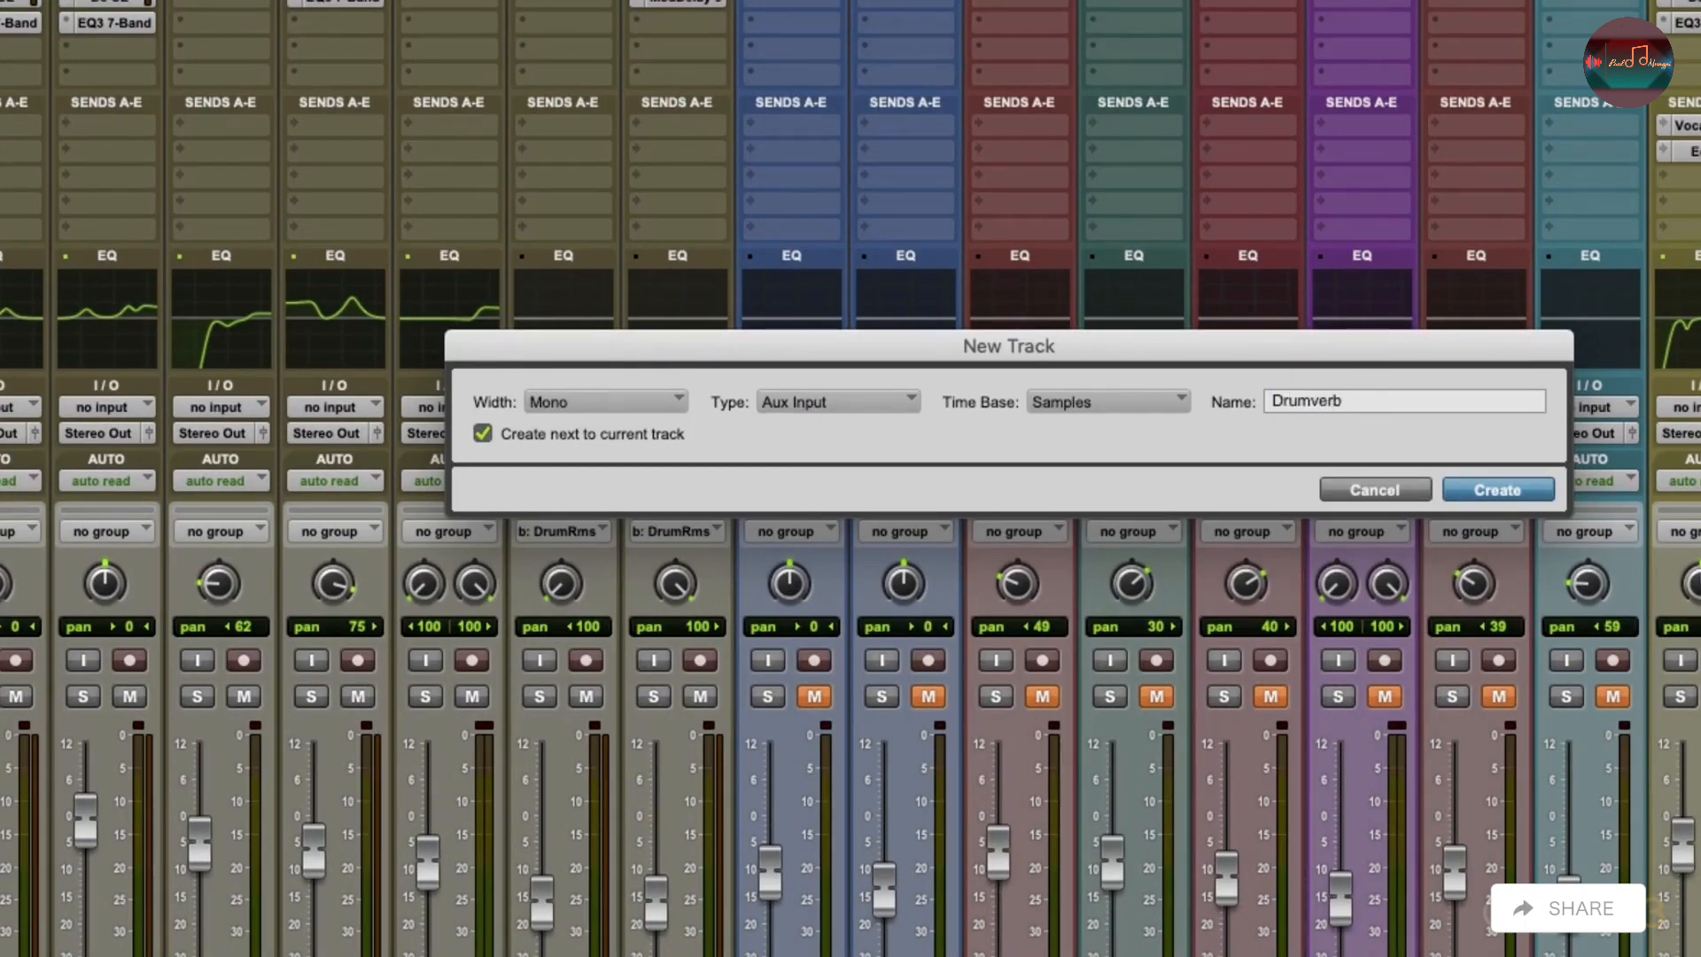
key("Return")
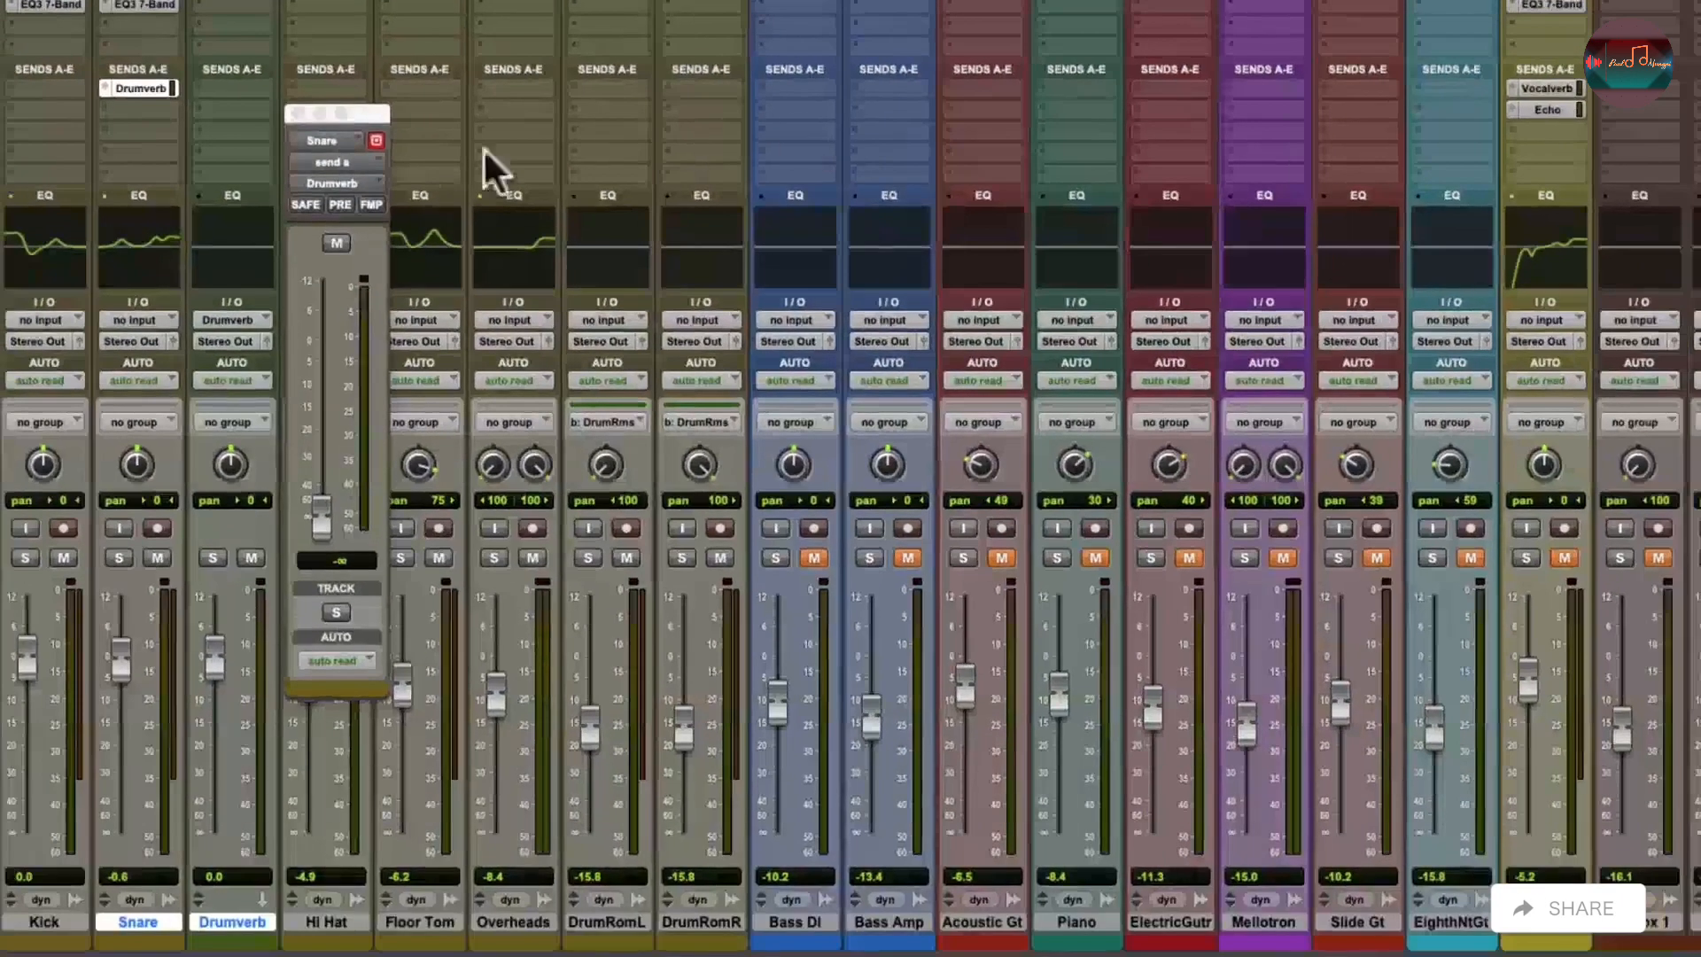
- Move the Drumverb aux track to just after Drum Room R and insert D-Verb (mono/stereo) in its first insert slot
left_click(292, 104)
left_click_drag(234, 922, 772, 935)
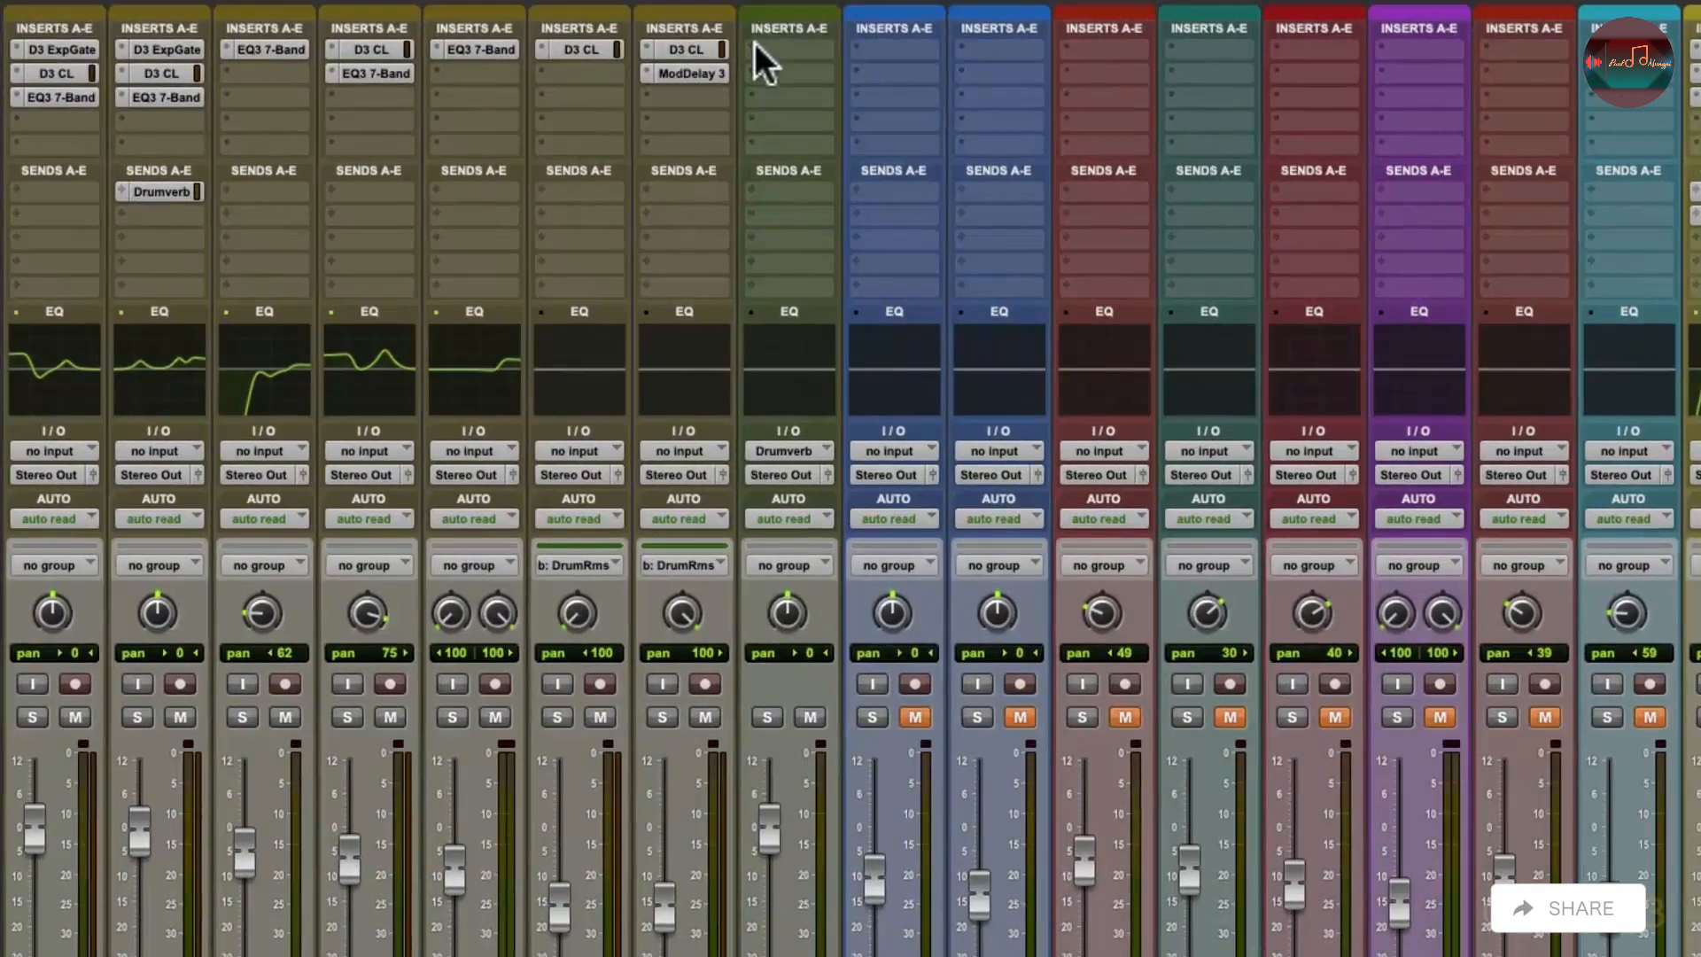
left_click(720, 9)
mouse_move(748, 10)
mouse_move(997, 125)
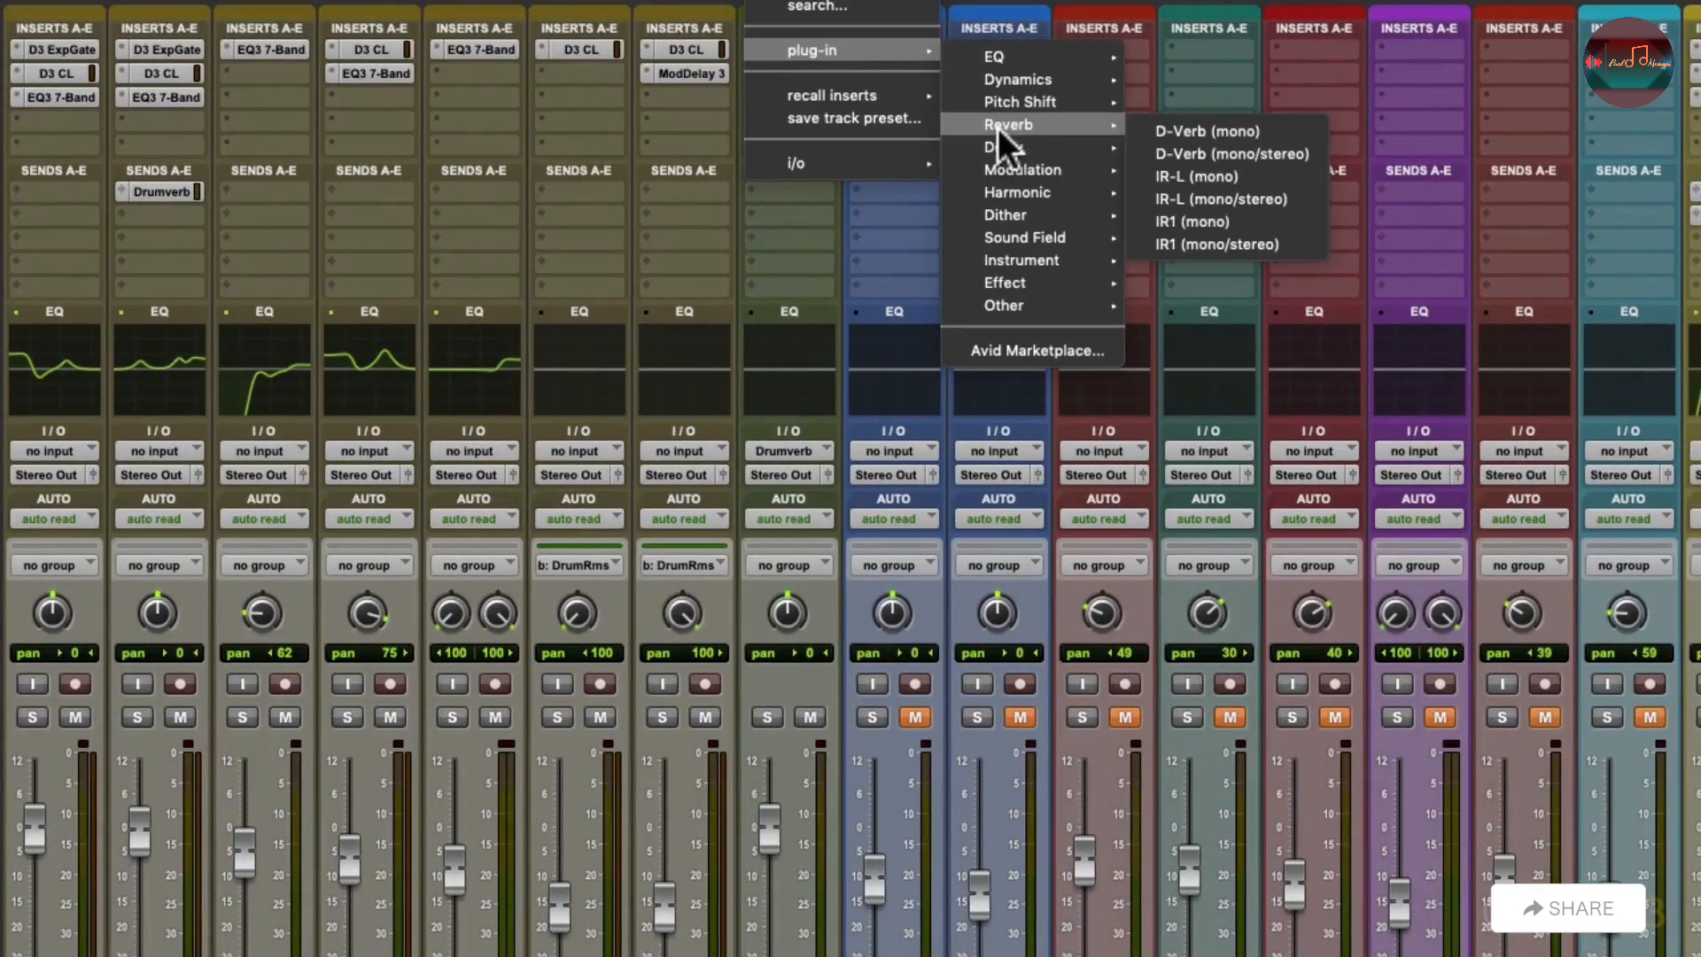
left_click(1152, 151)
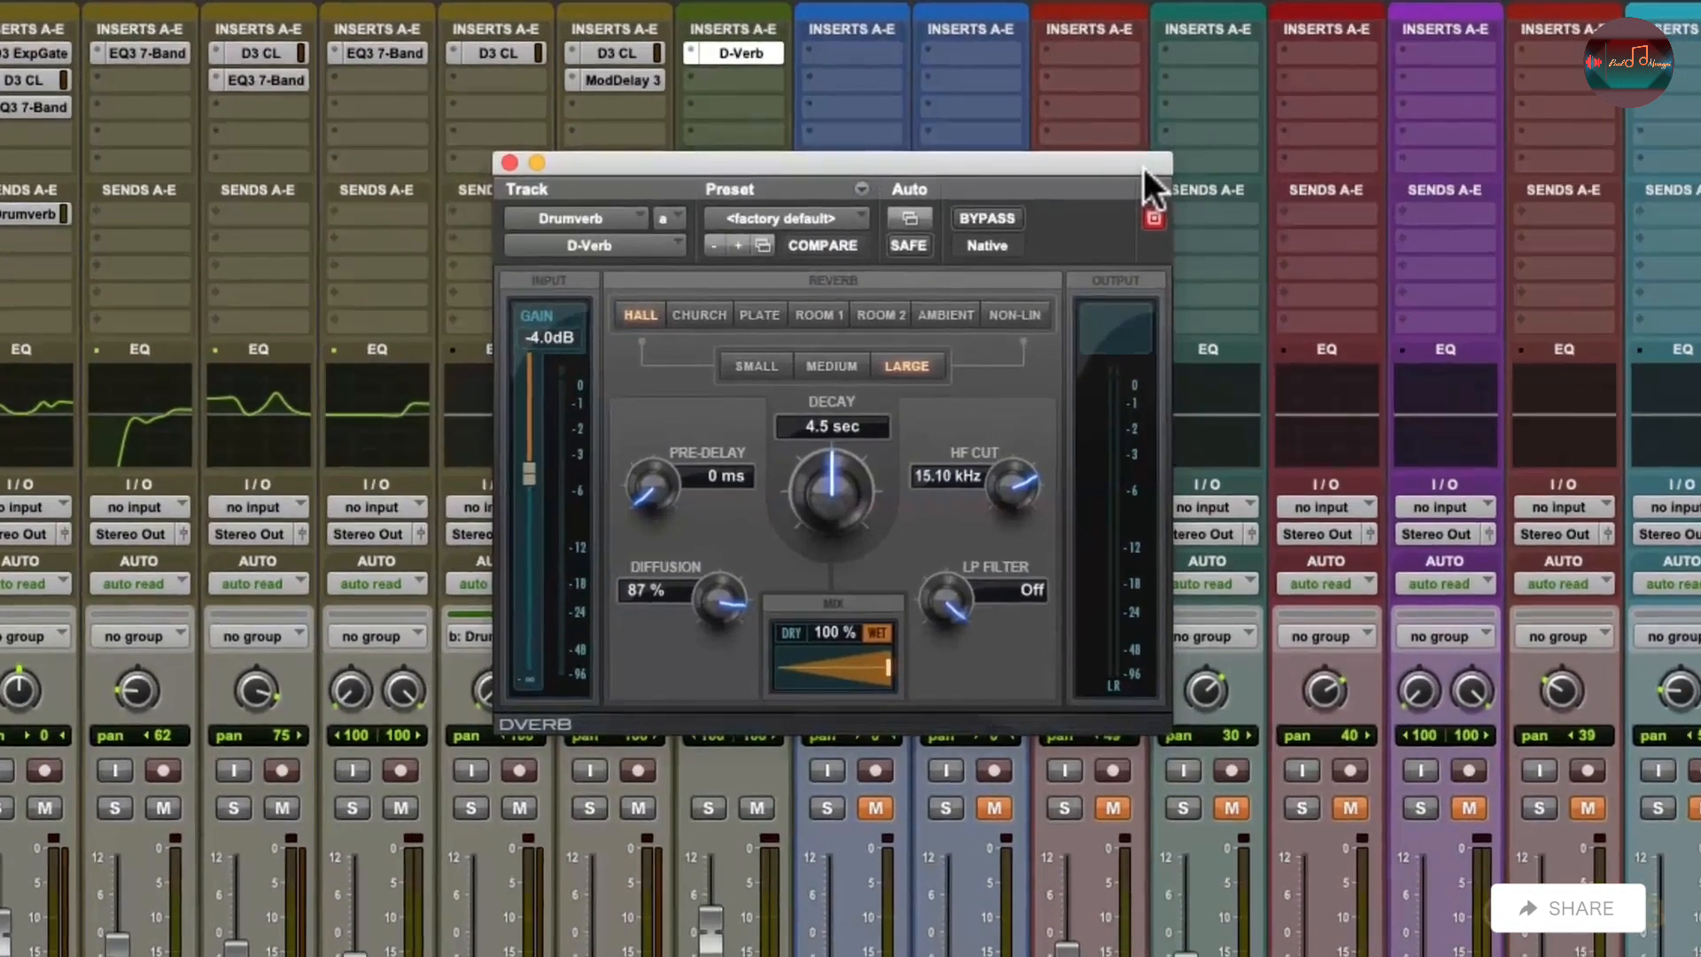
- Set D-Verb to Room 2, Large, decay 596 ms, diffusion 65%, HF cut 6.39 kHz and a lower LP filter, and close it
left_click(890, 310)
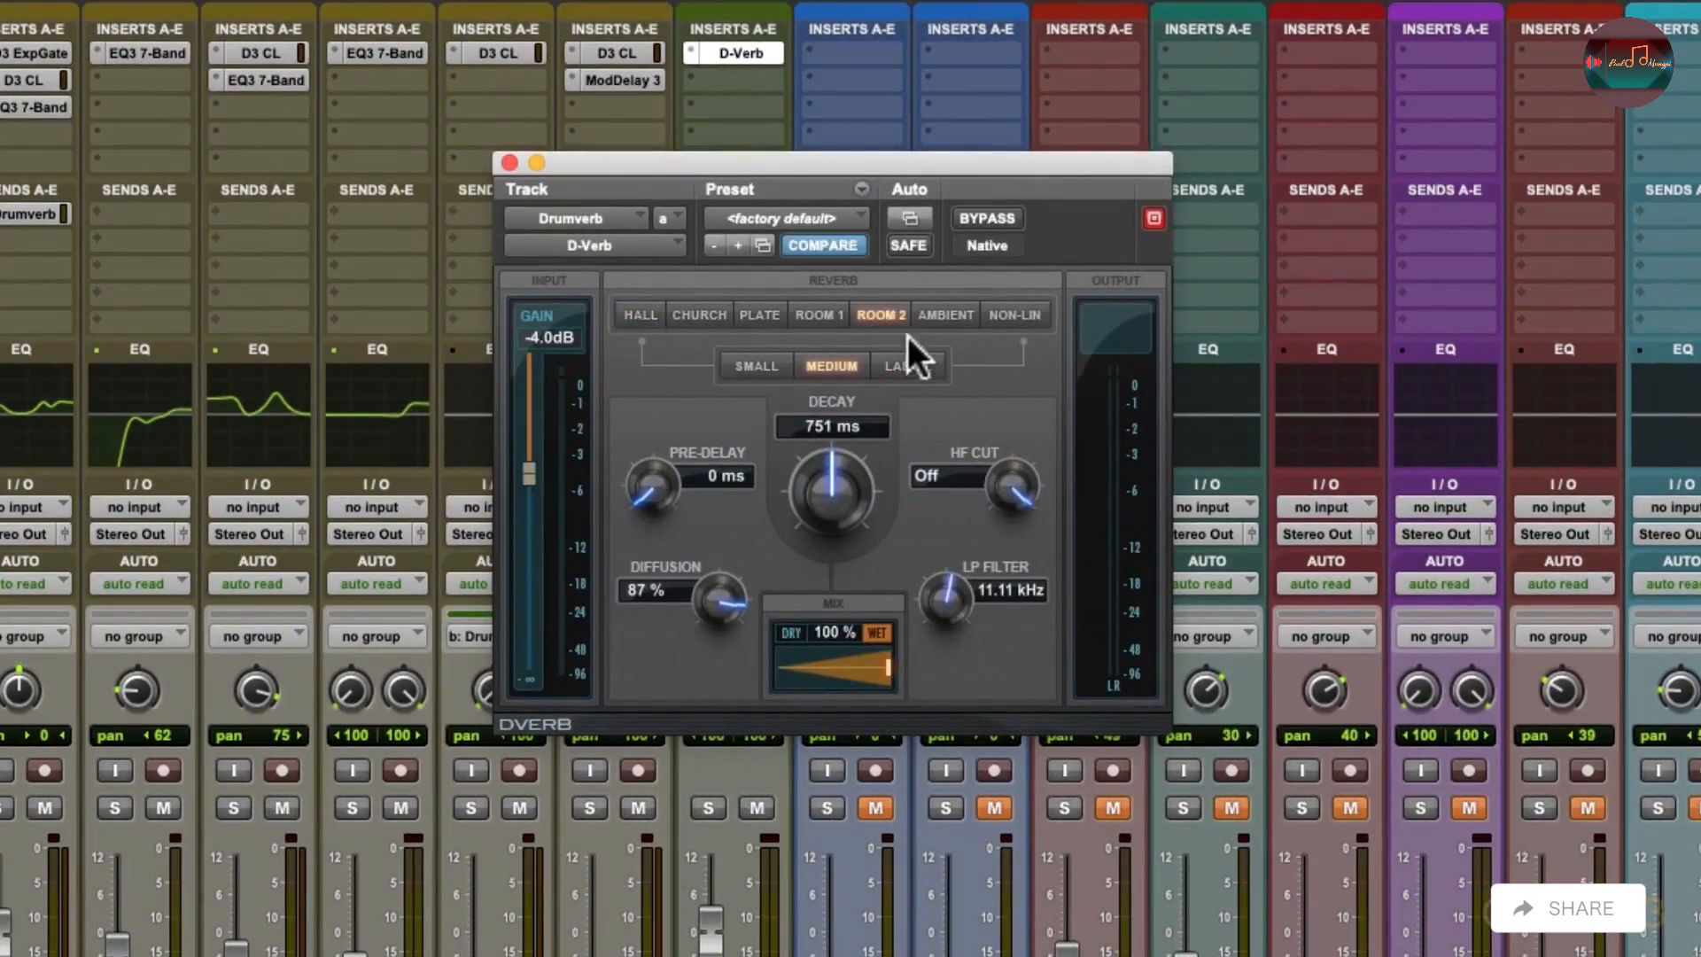
left_click(910, 368)
left_click_drag(826, 477, 805, 694)
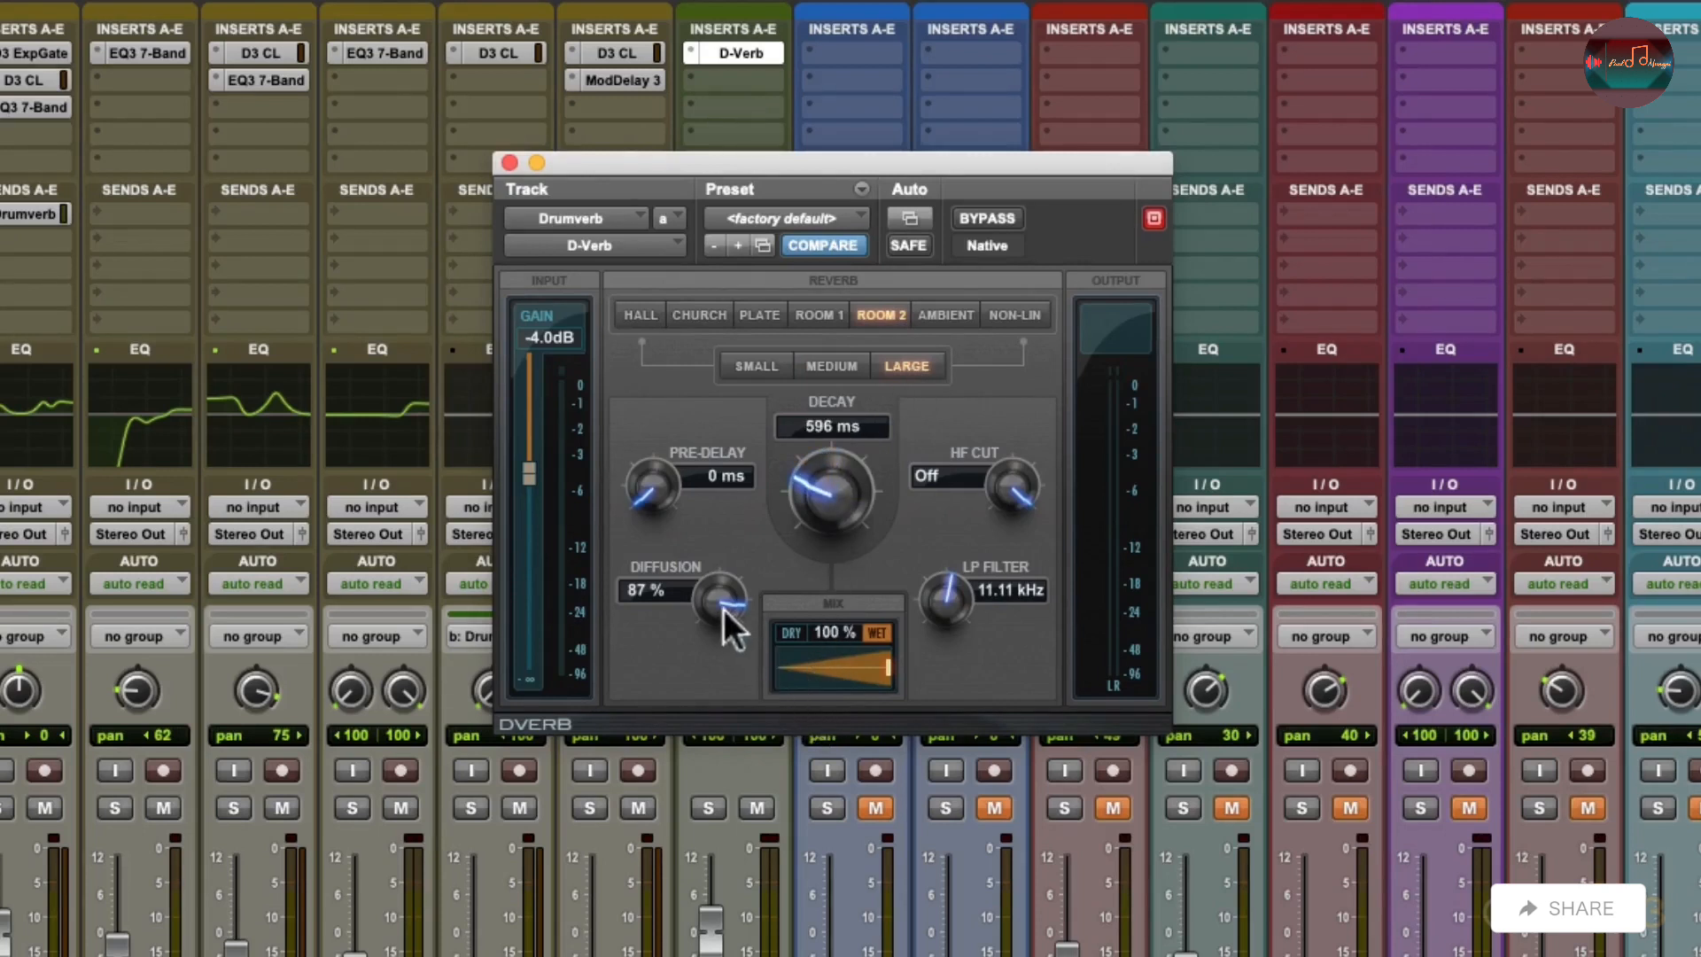
left_click_drag(720, 604, 726, 731)
left_click_drag(1007, 487, 1006, 683)
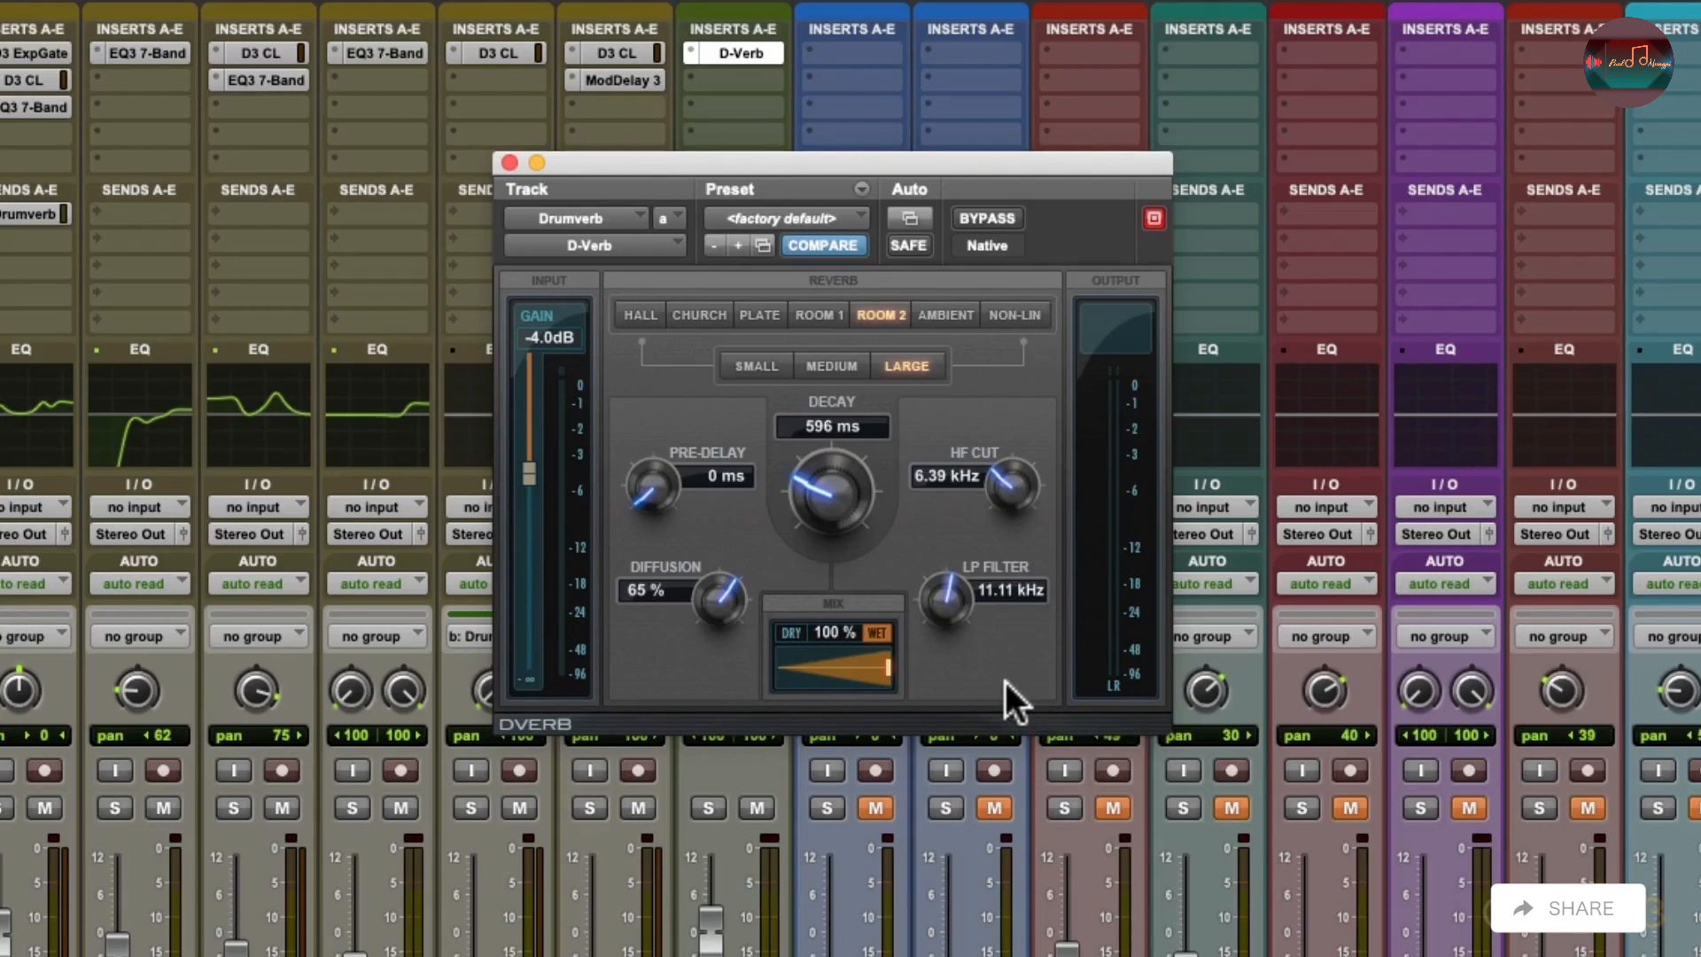
left_click_drag(943, 603, 898, 828)
left_click(509, 163)
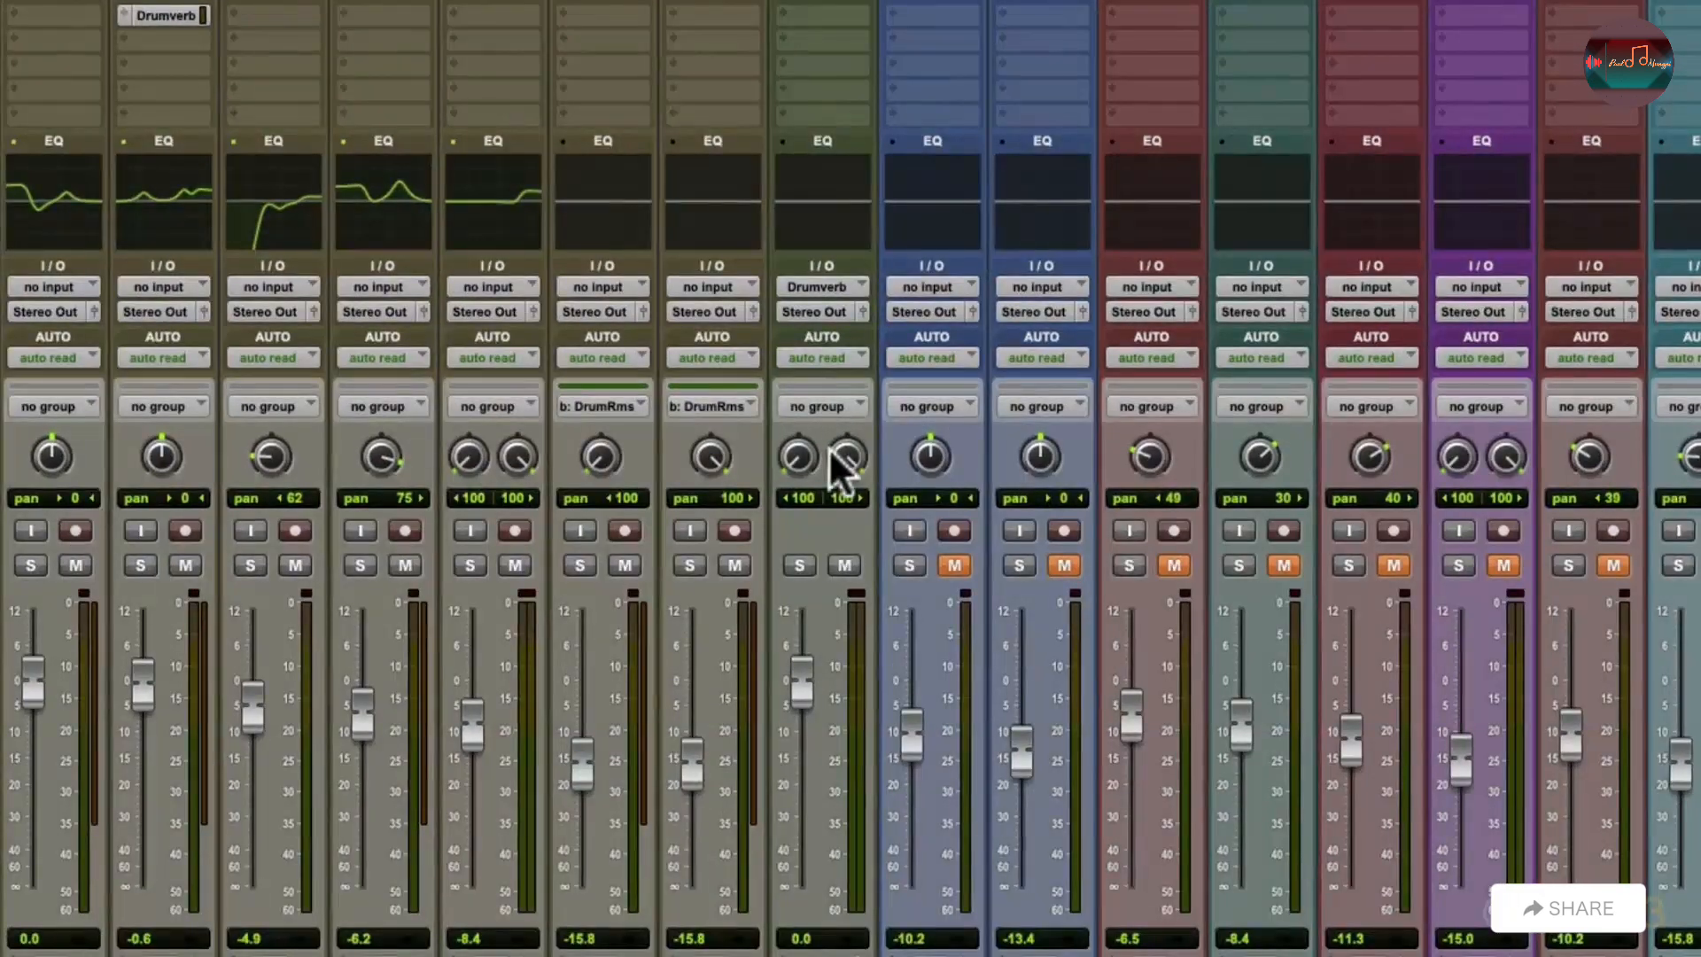
- Solo-safe the Drumverb track, and set the Snare's Drumverb send to -11.0 dB while auditioning the Snare in solo
left_click(799, 567, "super")
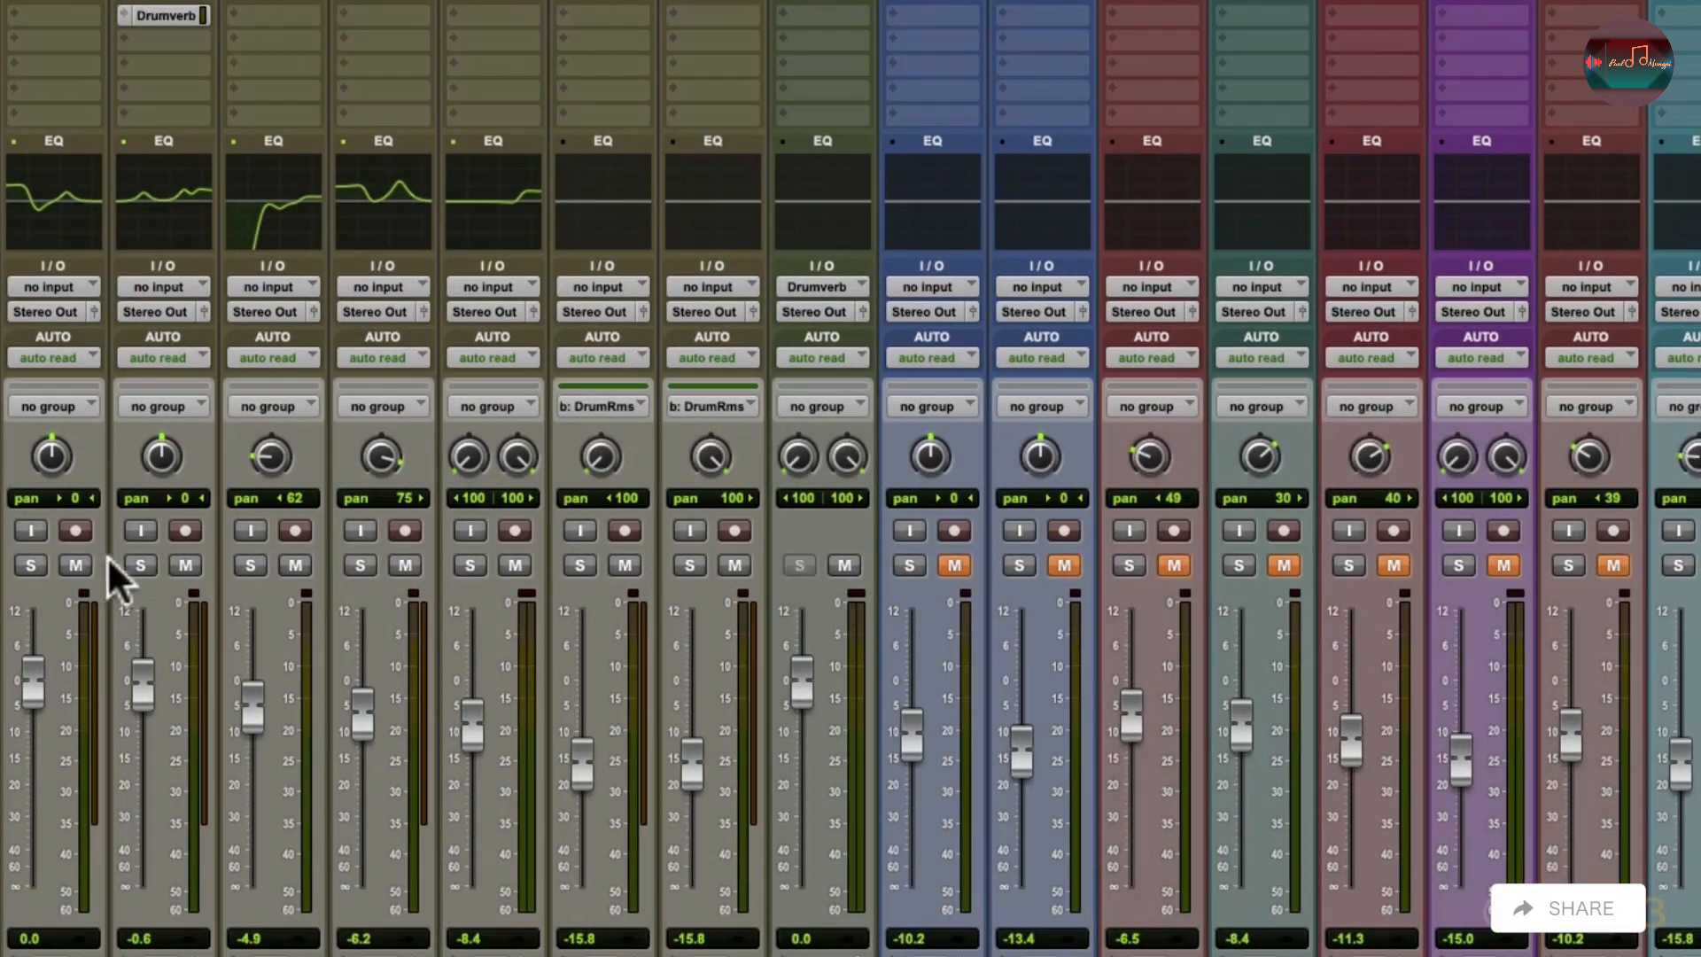
left_click(131, 563)
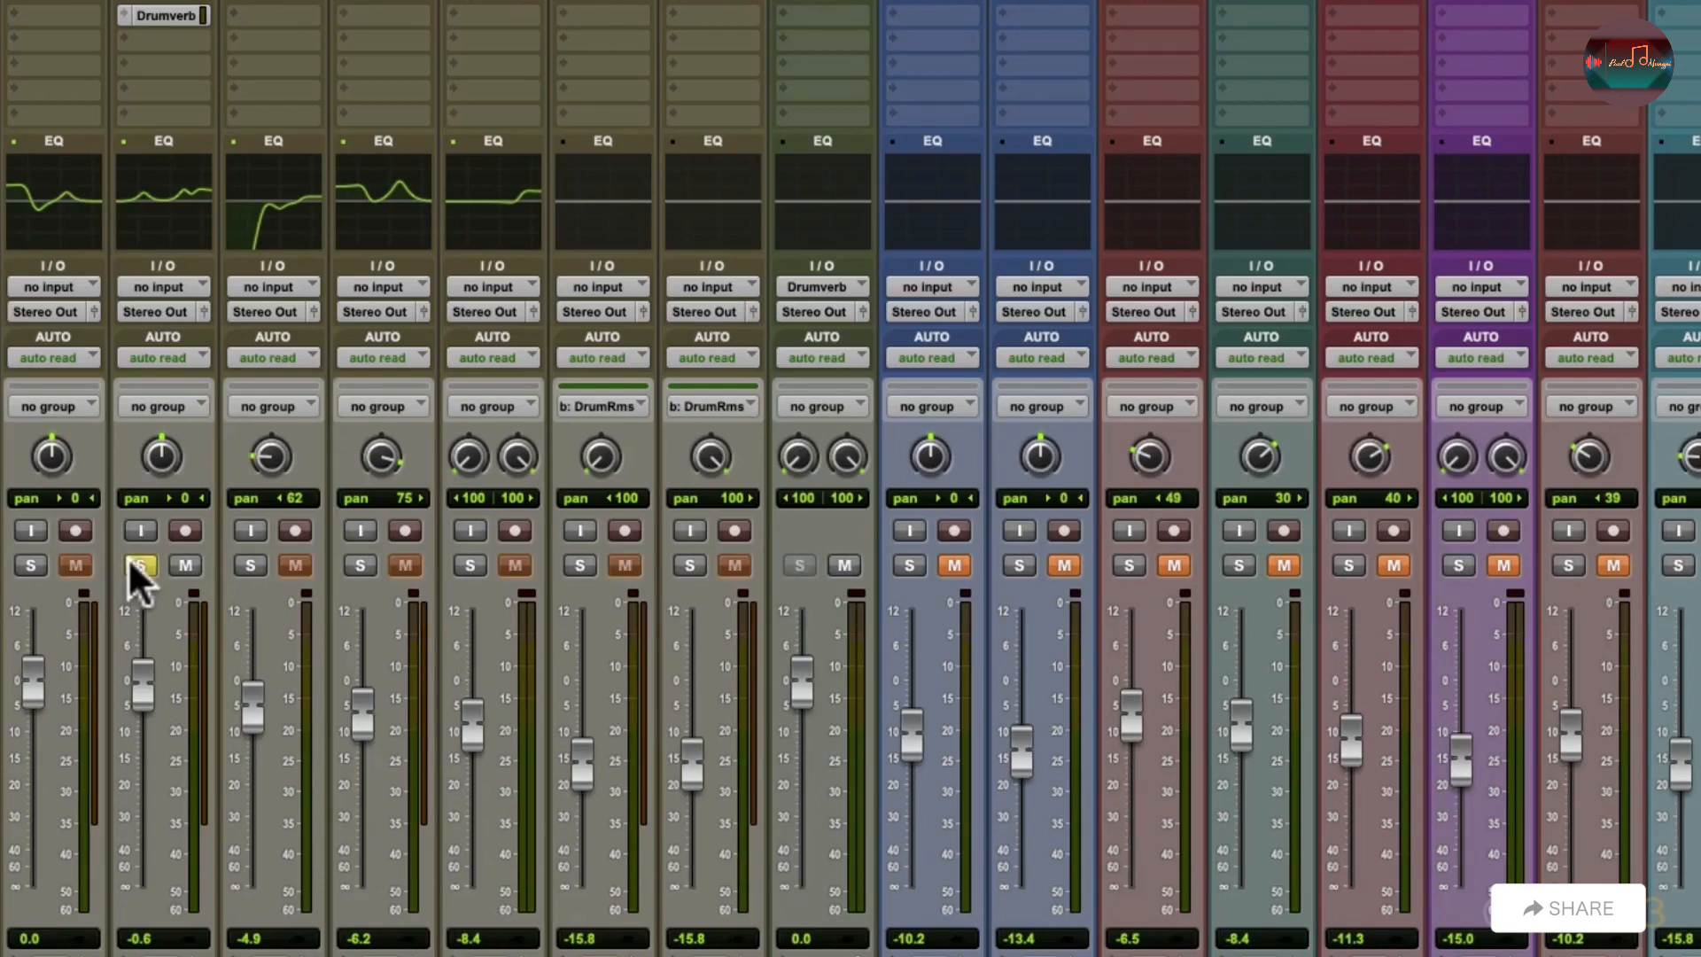
left_click(153, 15)
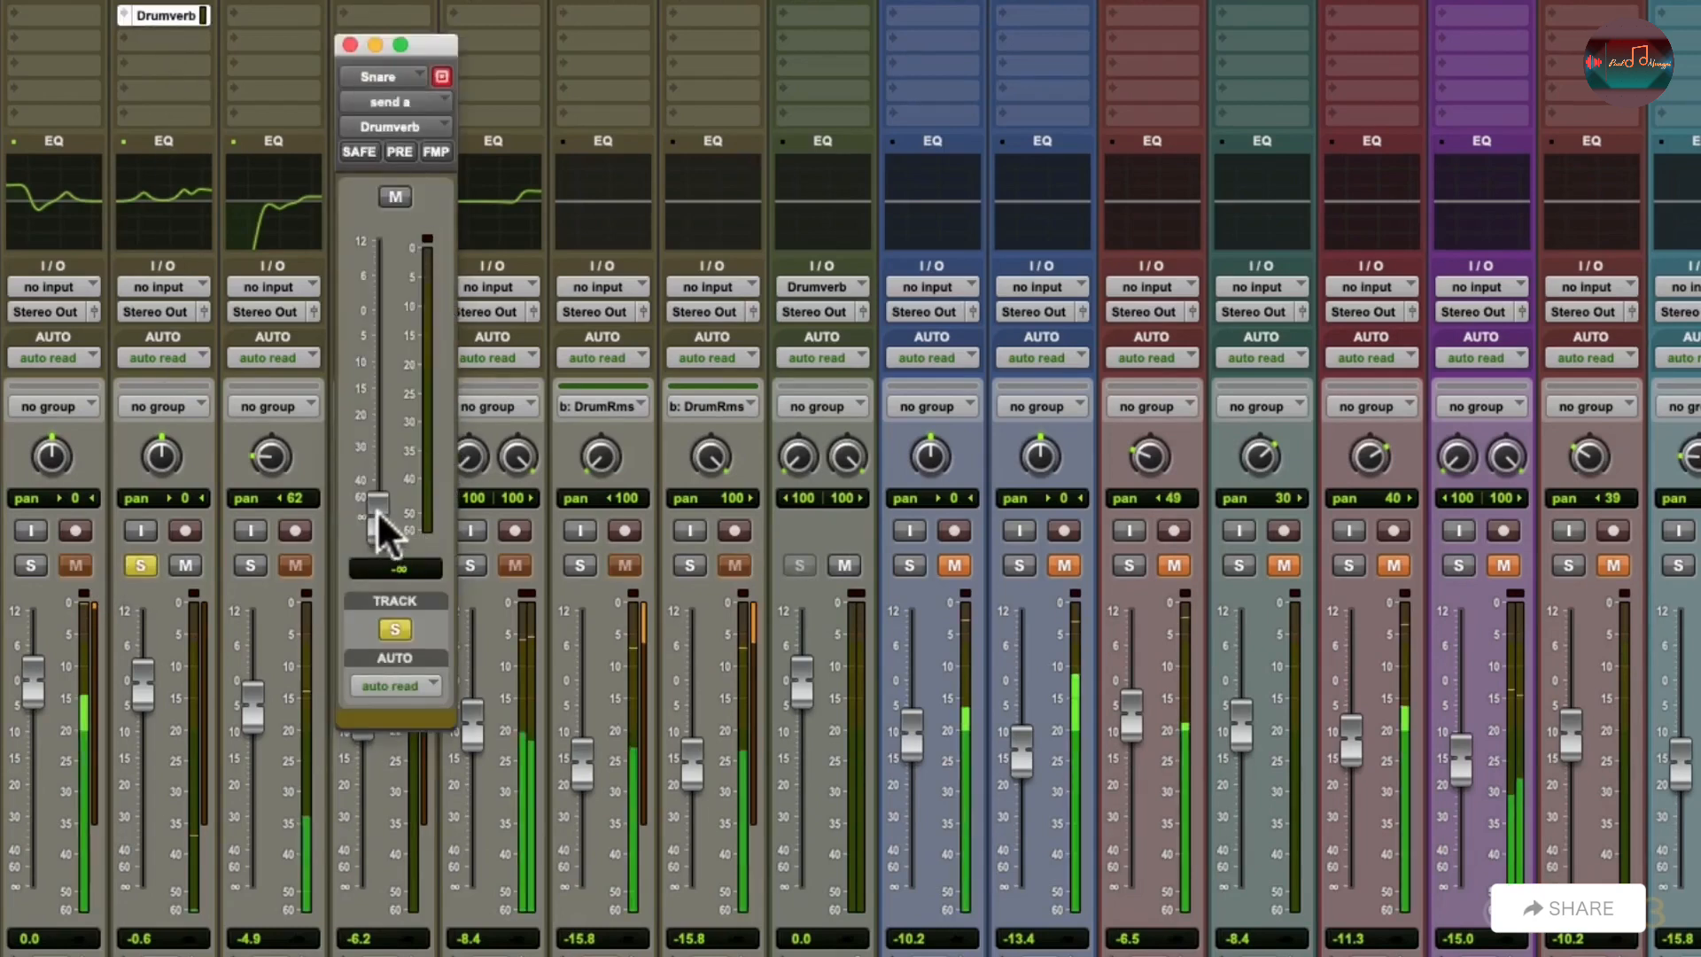
left_click_drag(376, 509, 374, 367)
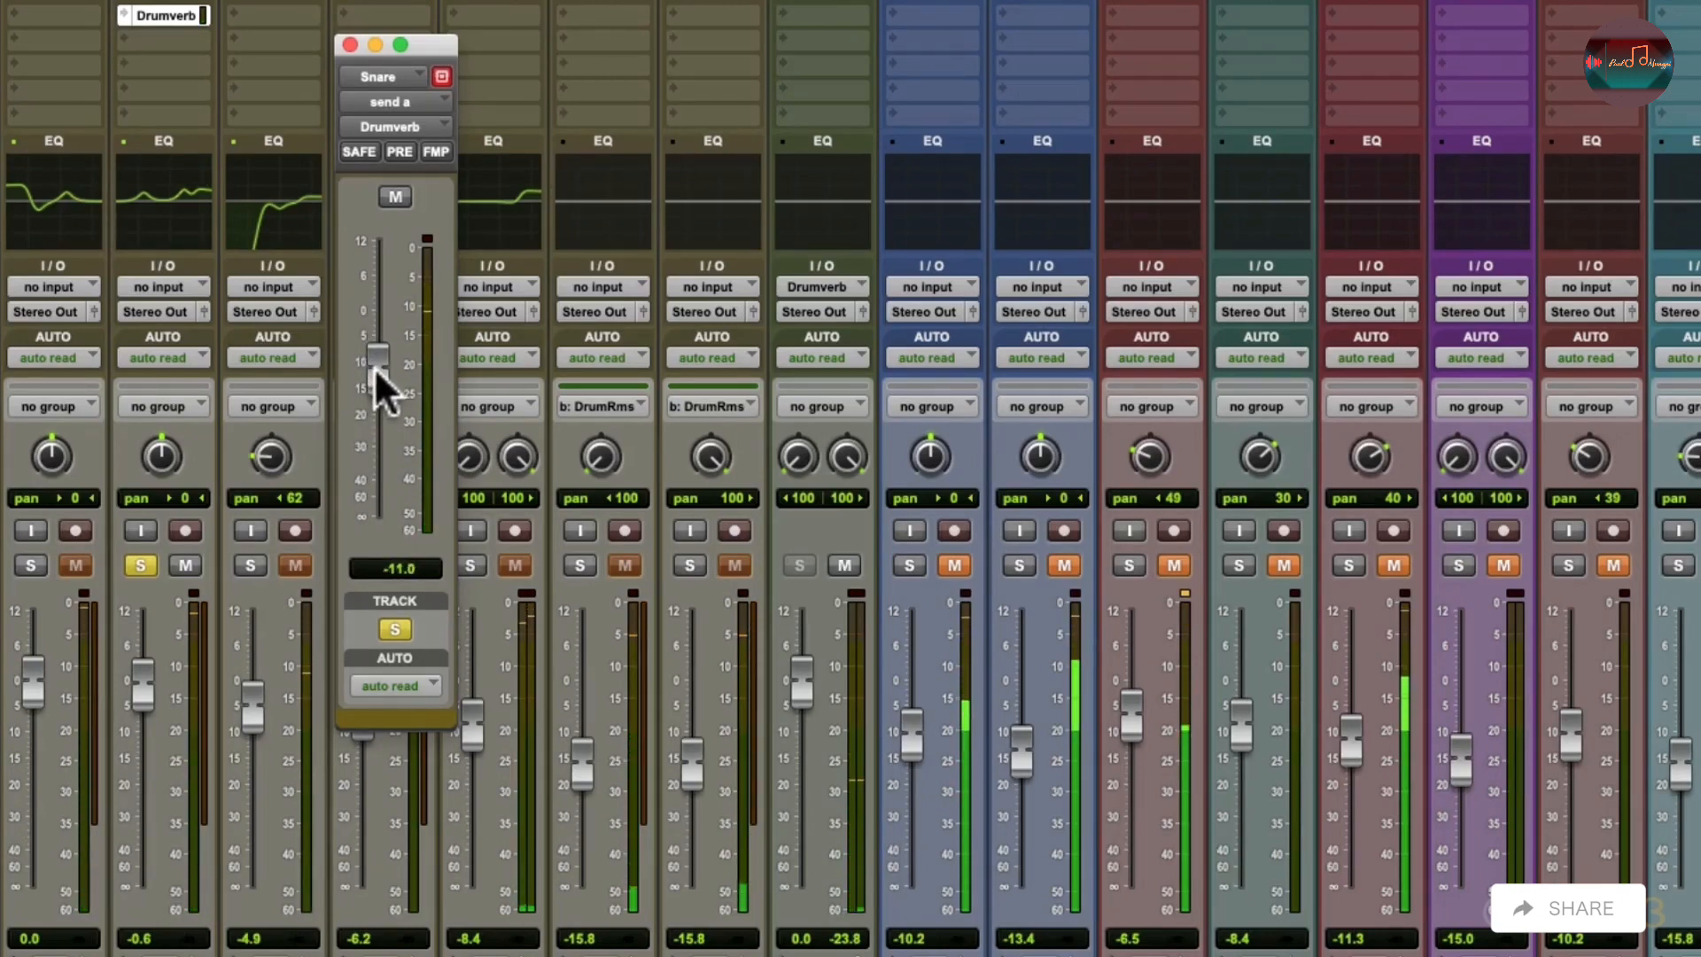
left_click(350, 44)
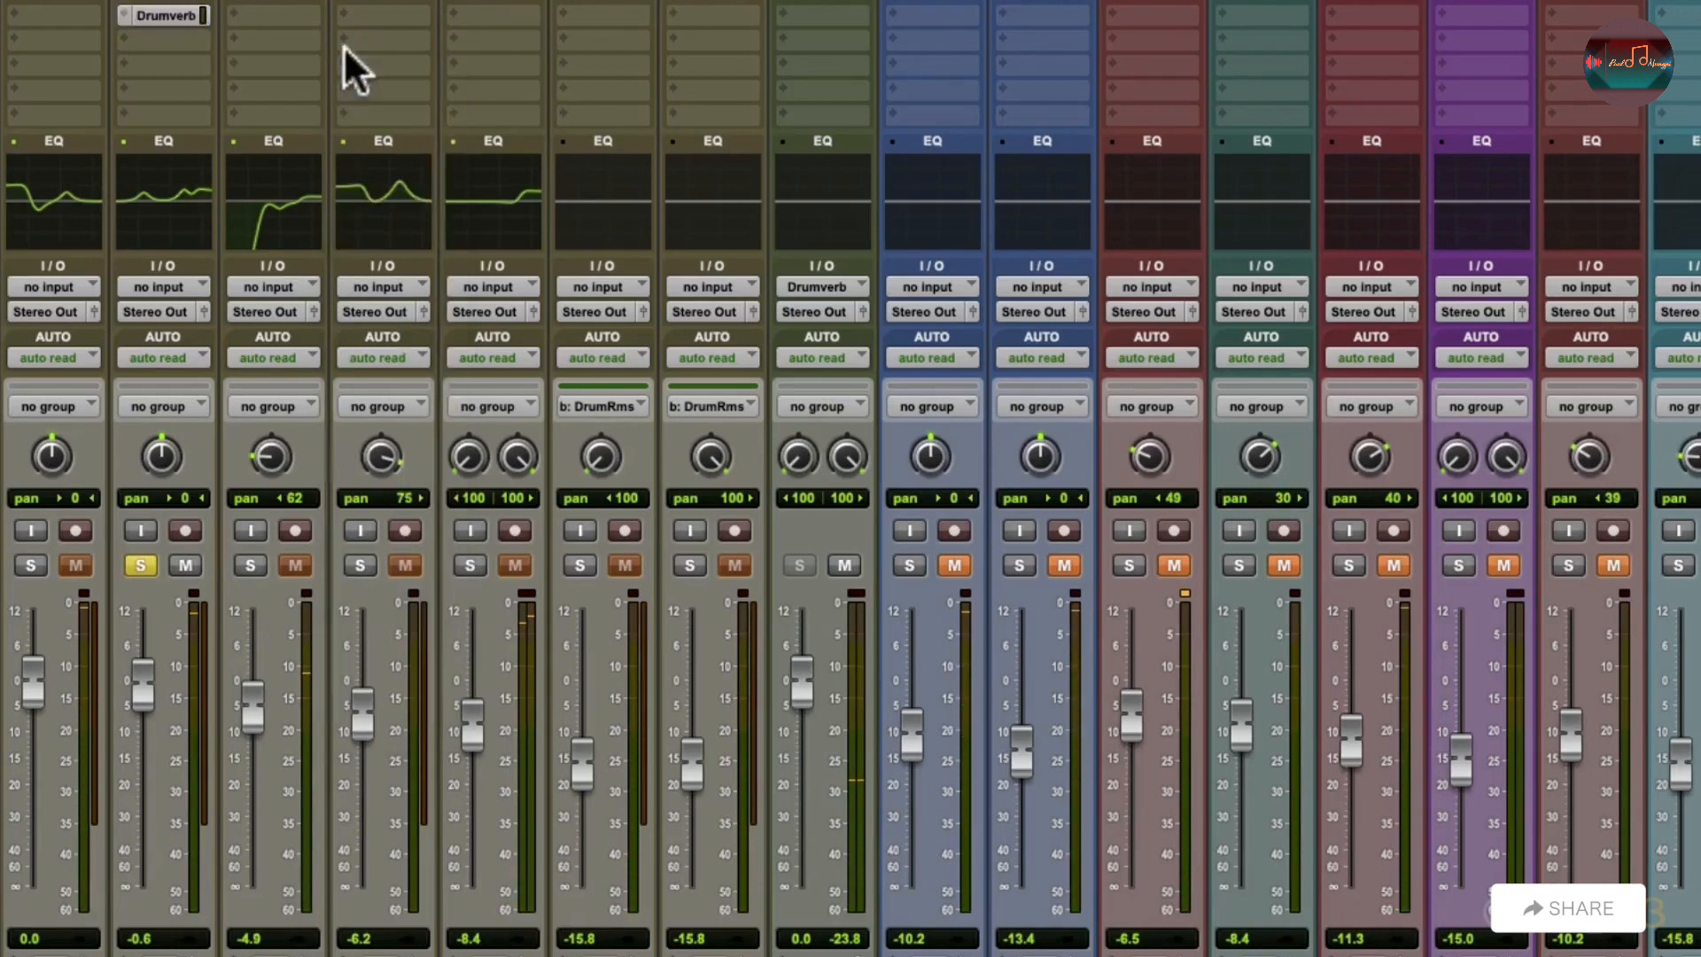
left_click(140, 558)
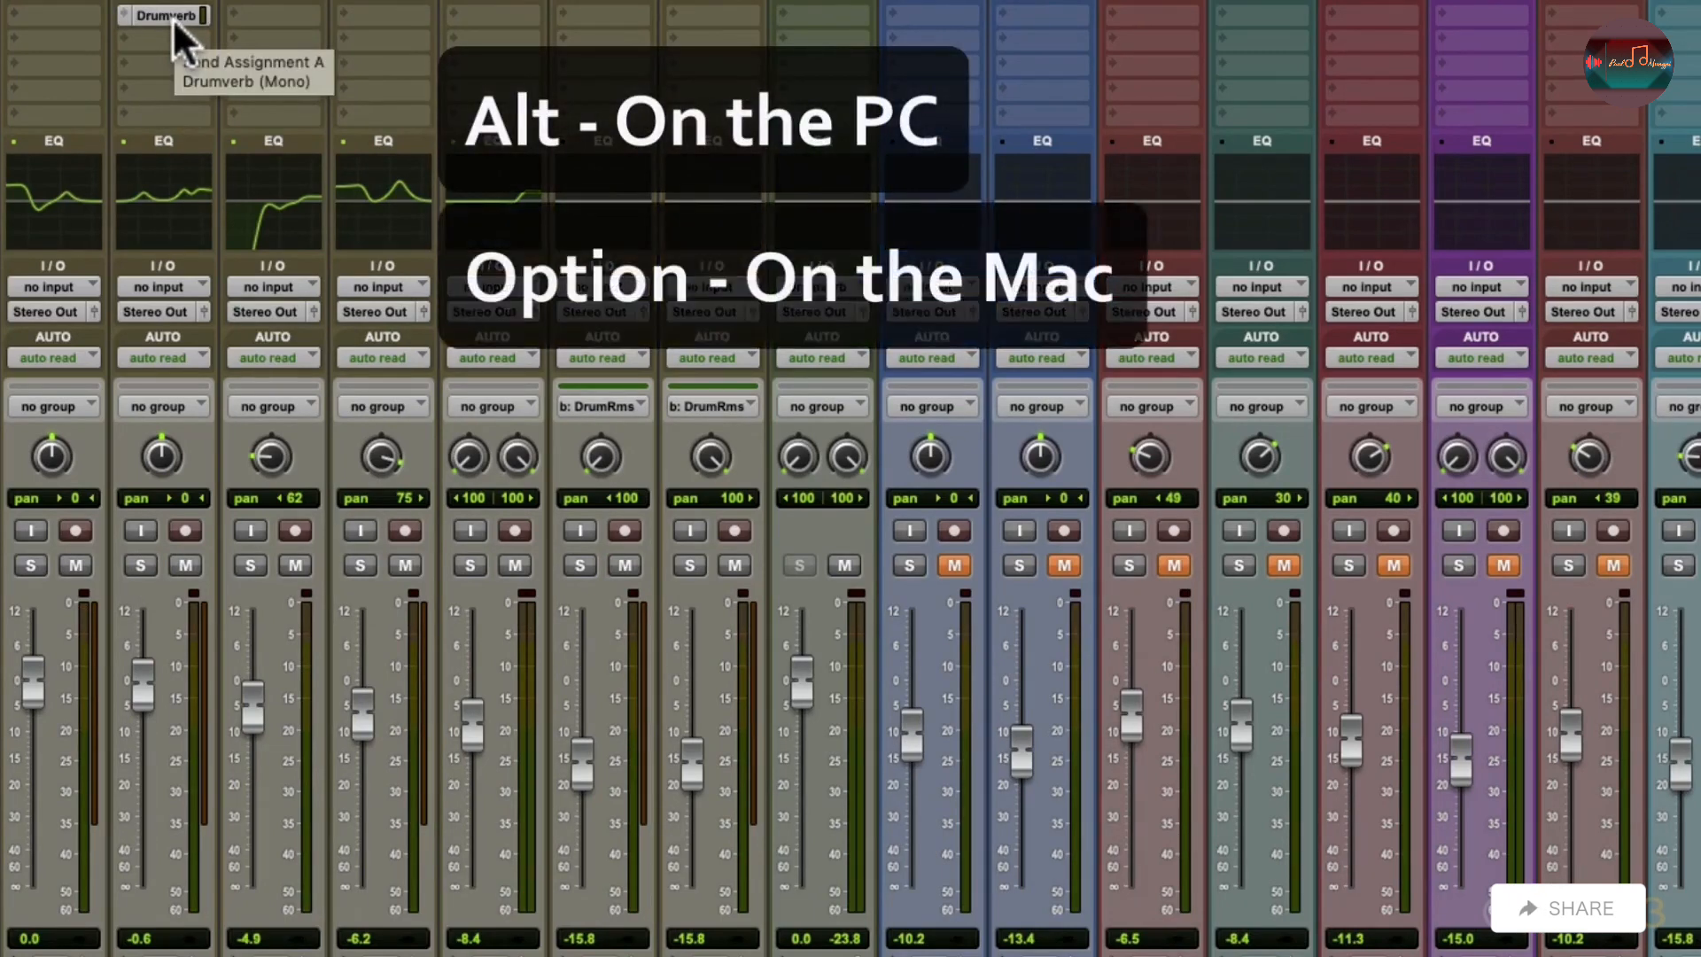
- Copy the Snare's Drumverb send to Floor Tom, Overheads and Drum Room L, and remove the one on Hi Hat
left_click_drag(172, 18, 572, 8)
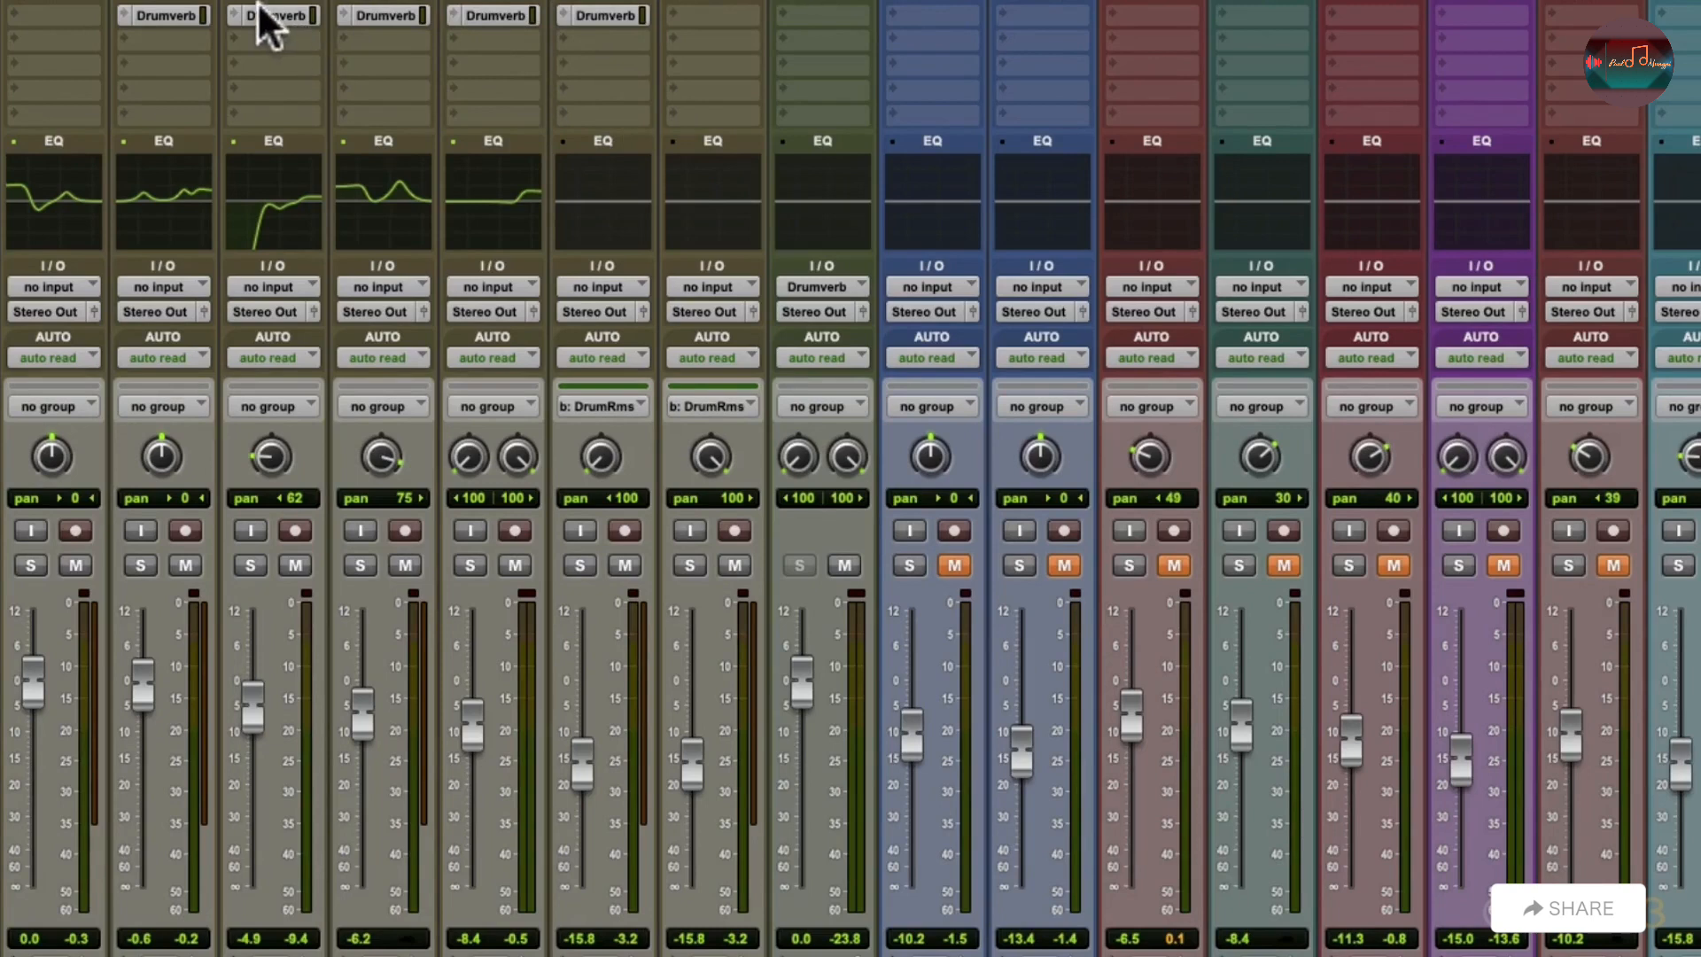
left_click_drag(232, 11, 93, 50)
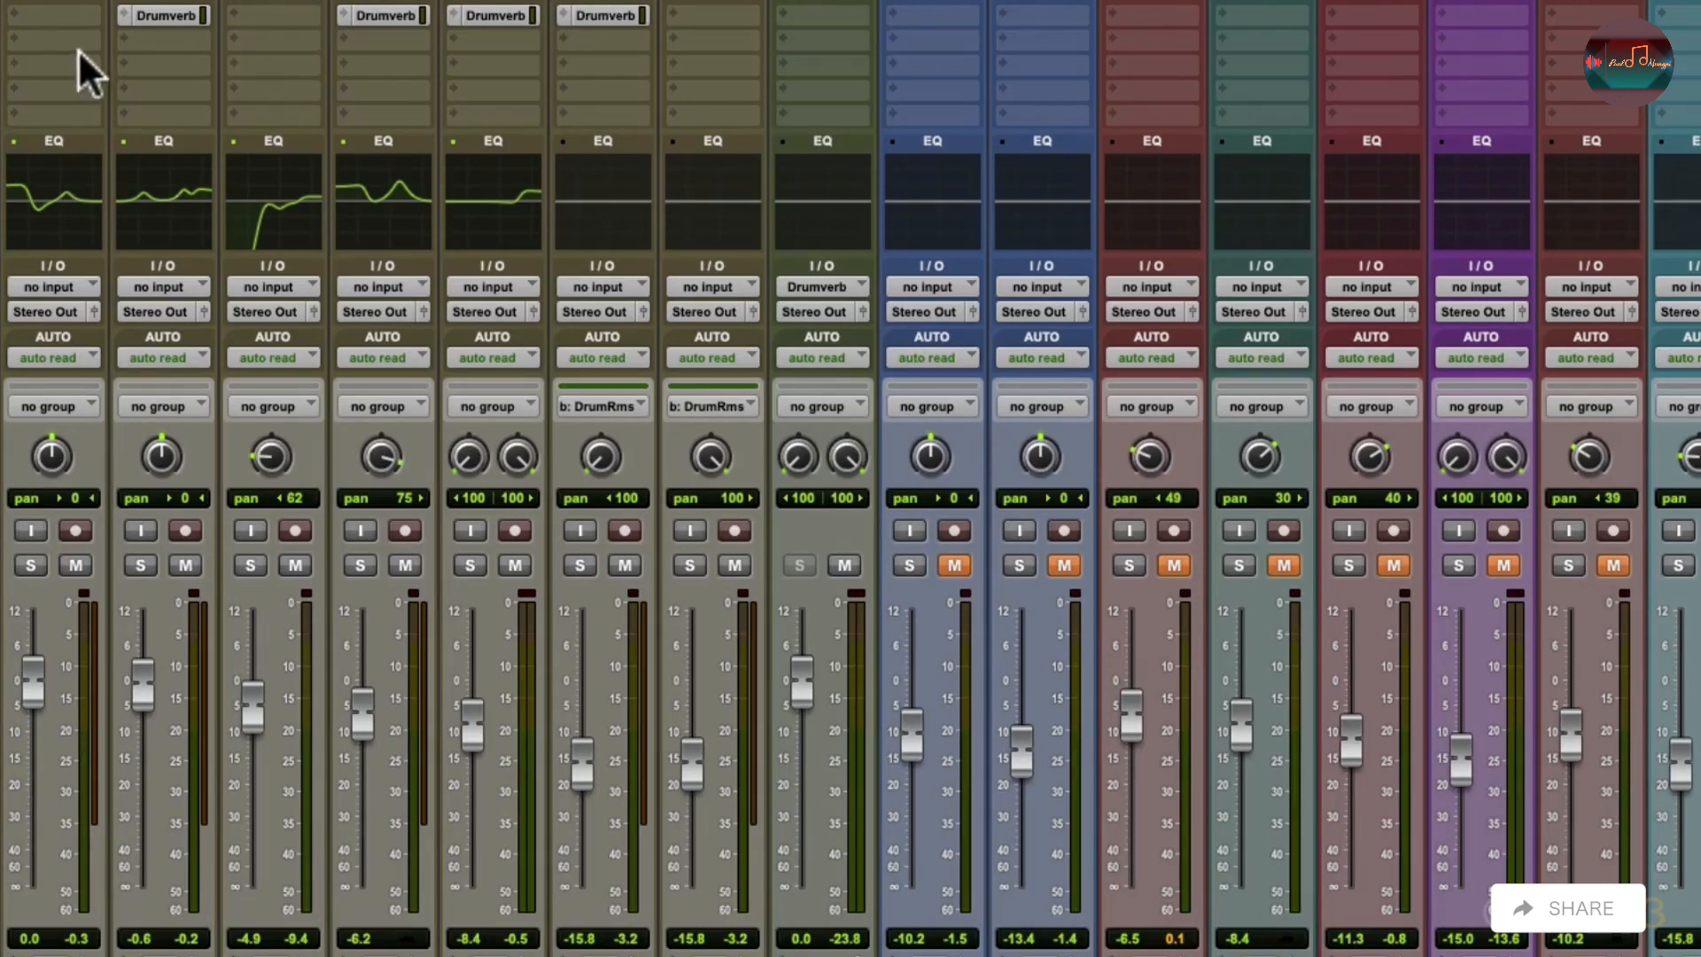
- Compare the drums with Drumverb muted and unmuted during playback, and set the Drumverb fader to +0.2 dB
left_click(841, 564)
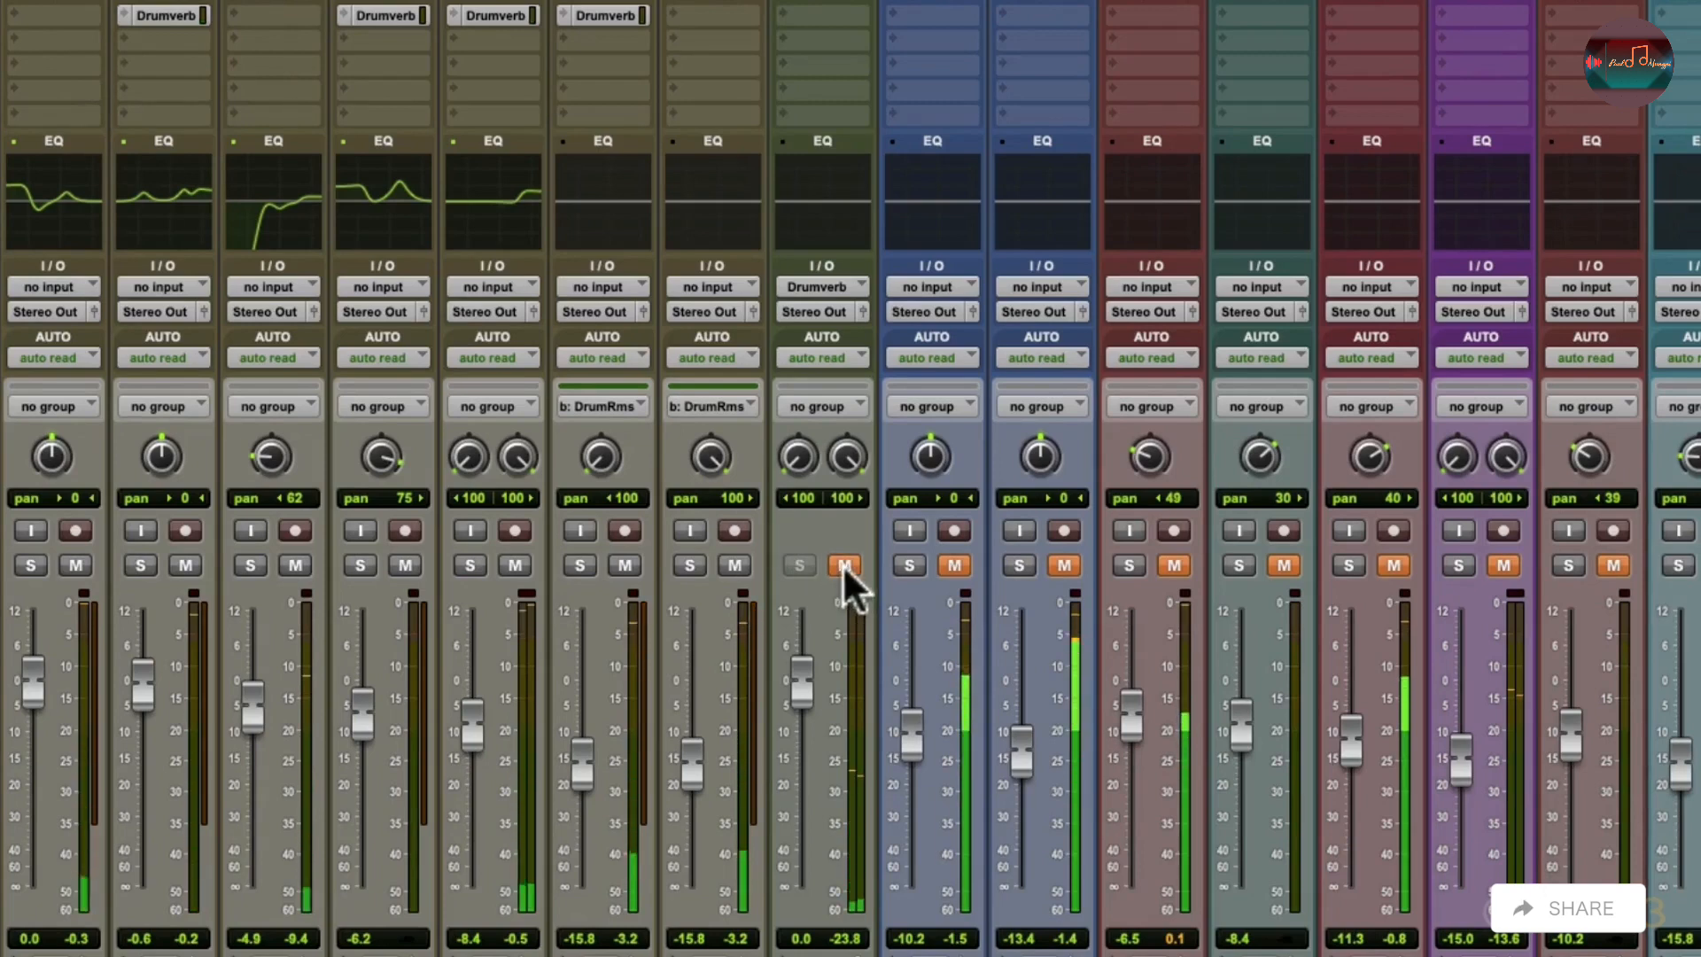
left_click(843, 565)
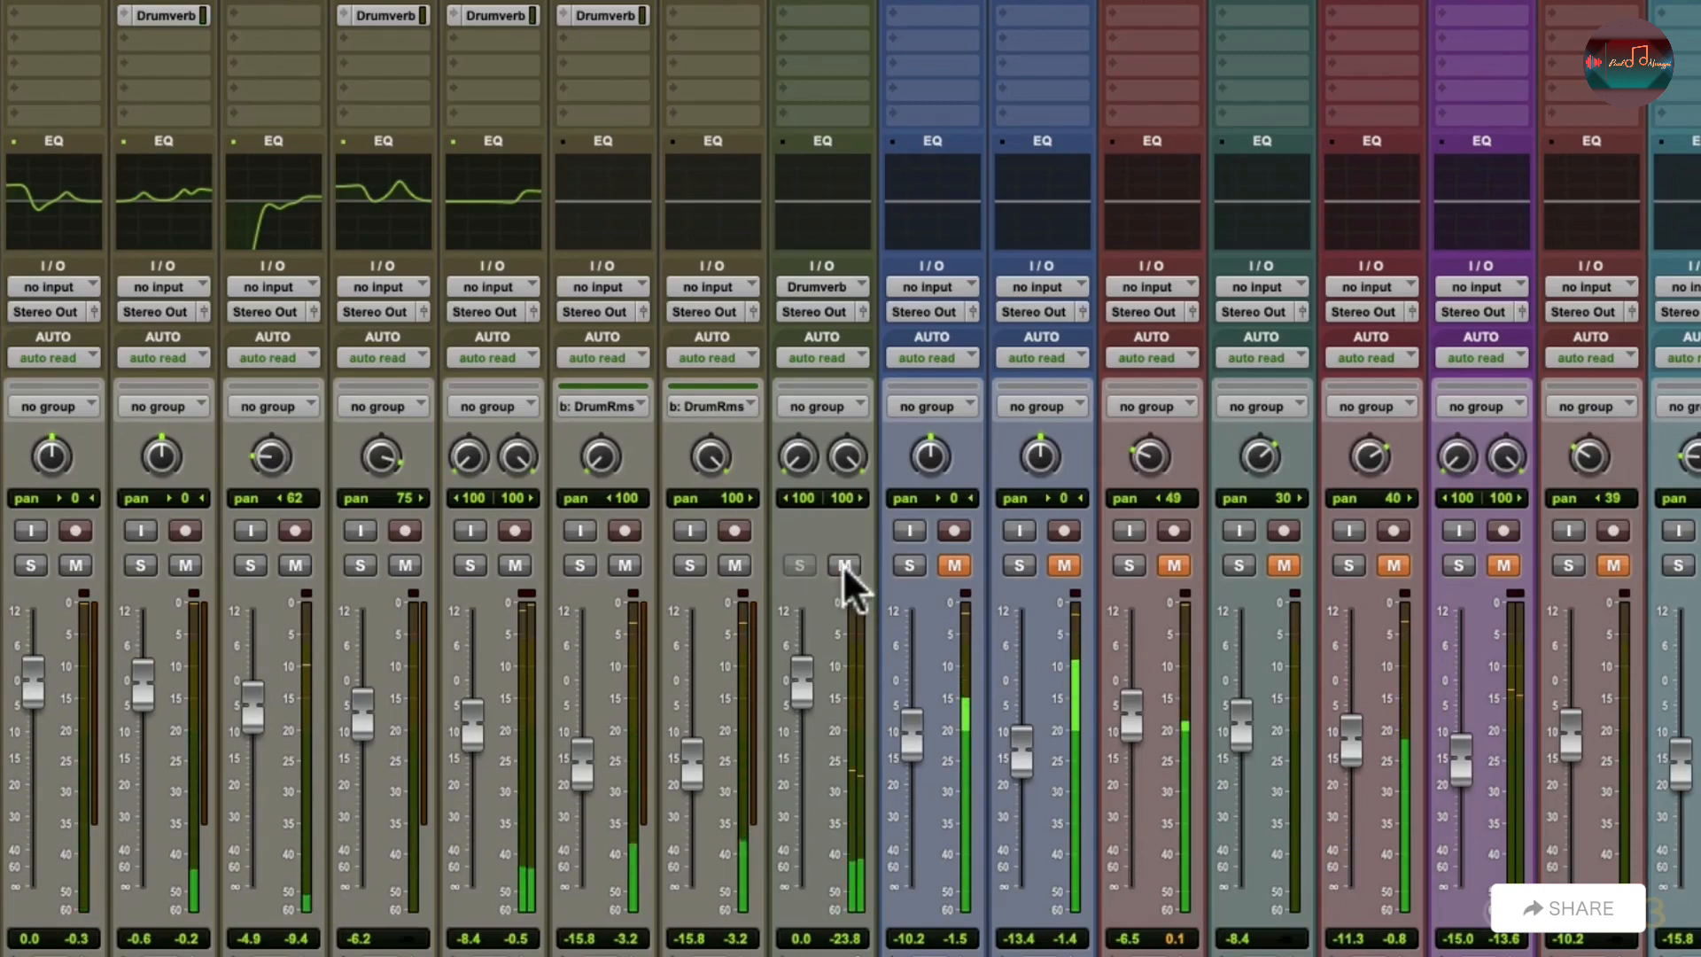
mouse_move(802, 679)
left_mouse_down()
mouse_move(807, 706)
mouse_move(796, 689)
left_mouse_up()
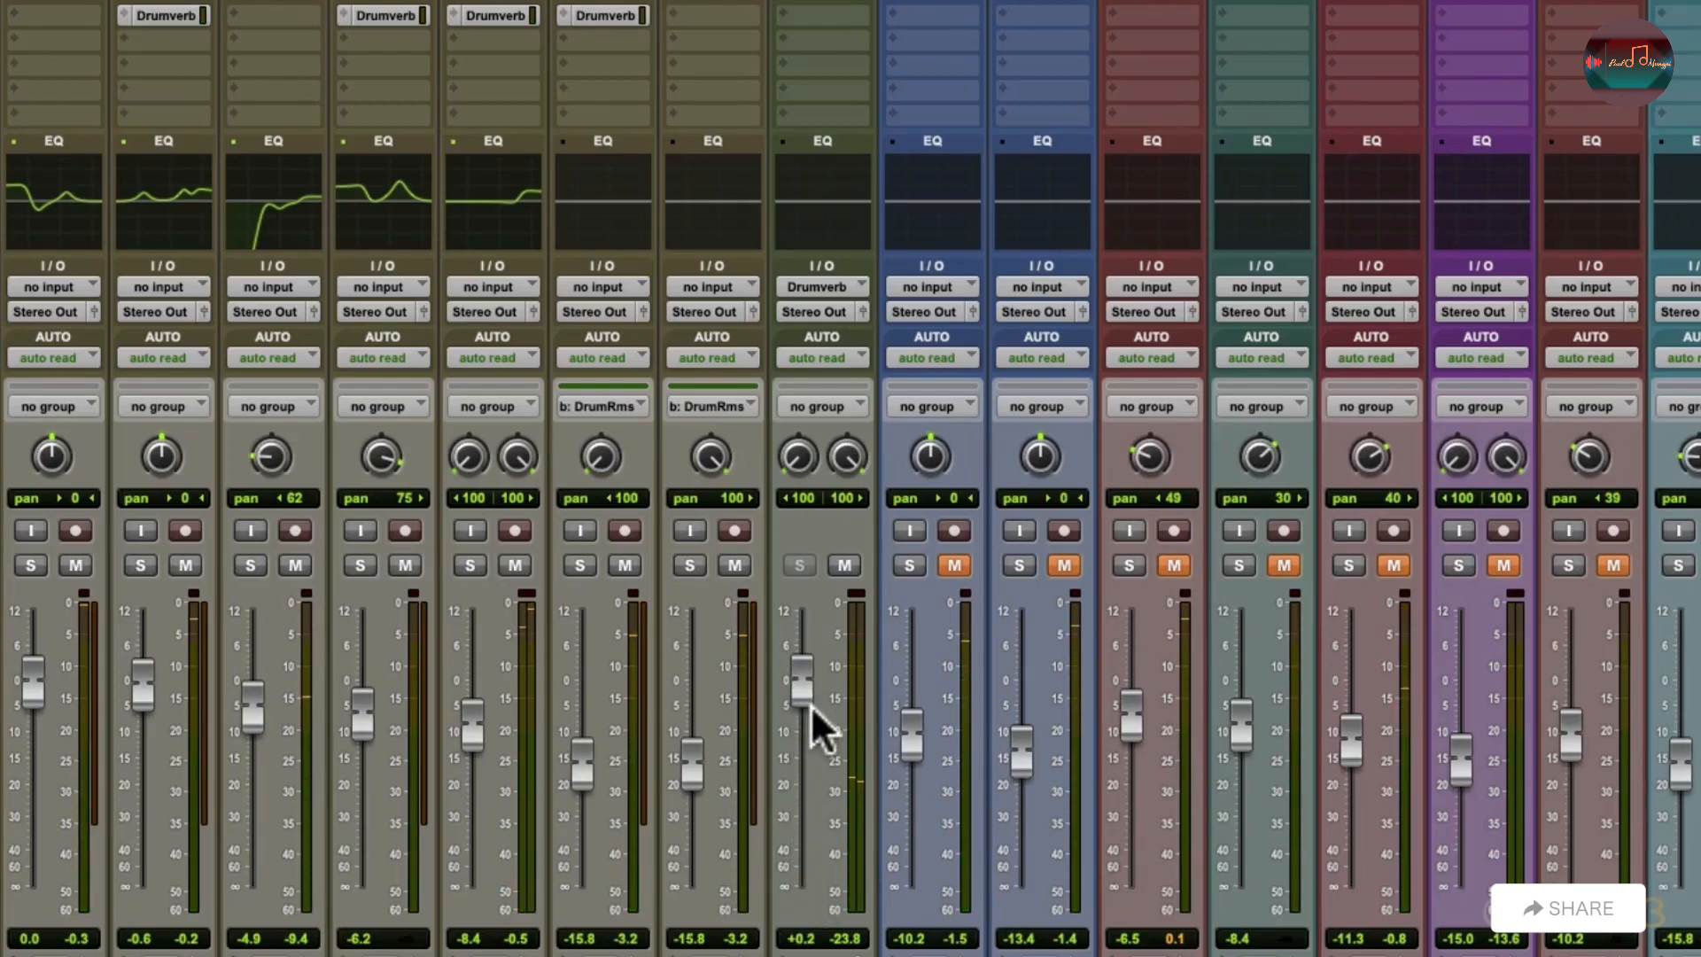
- Raise the Snare's Drumverb send to -7.5 dB and close the send window
left_click(180, 16)
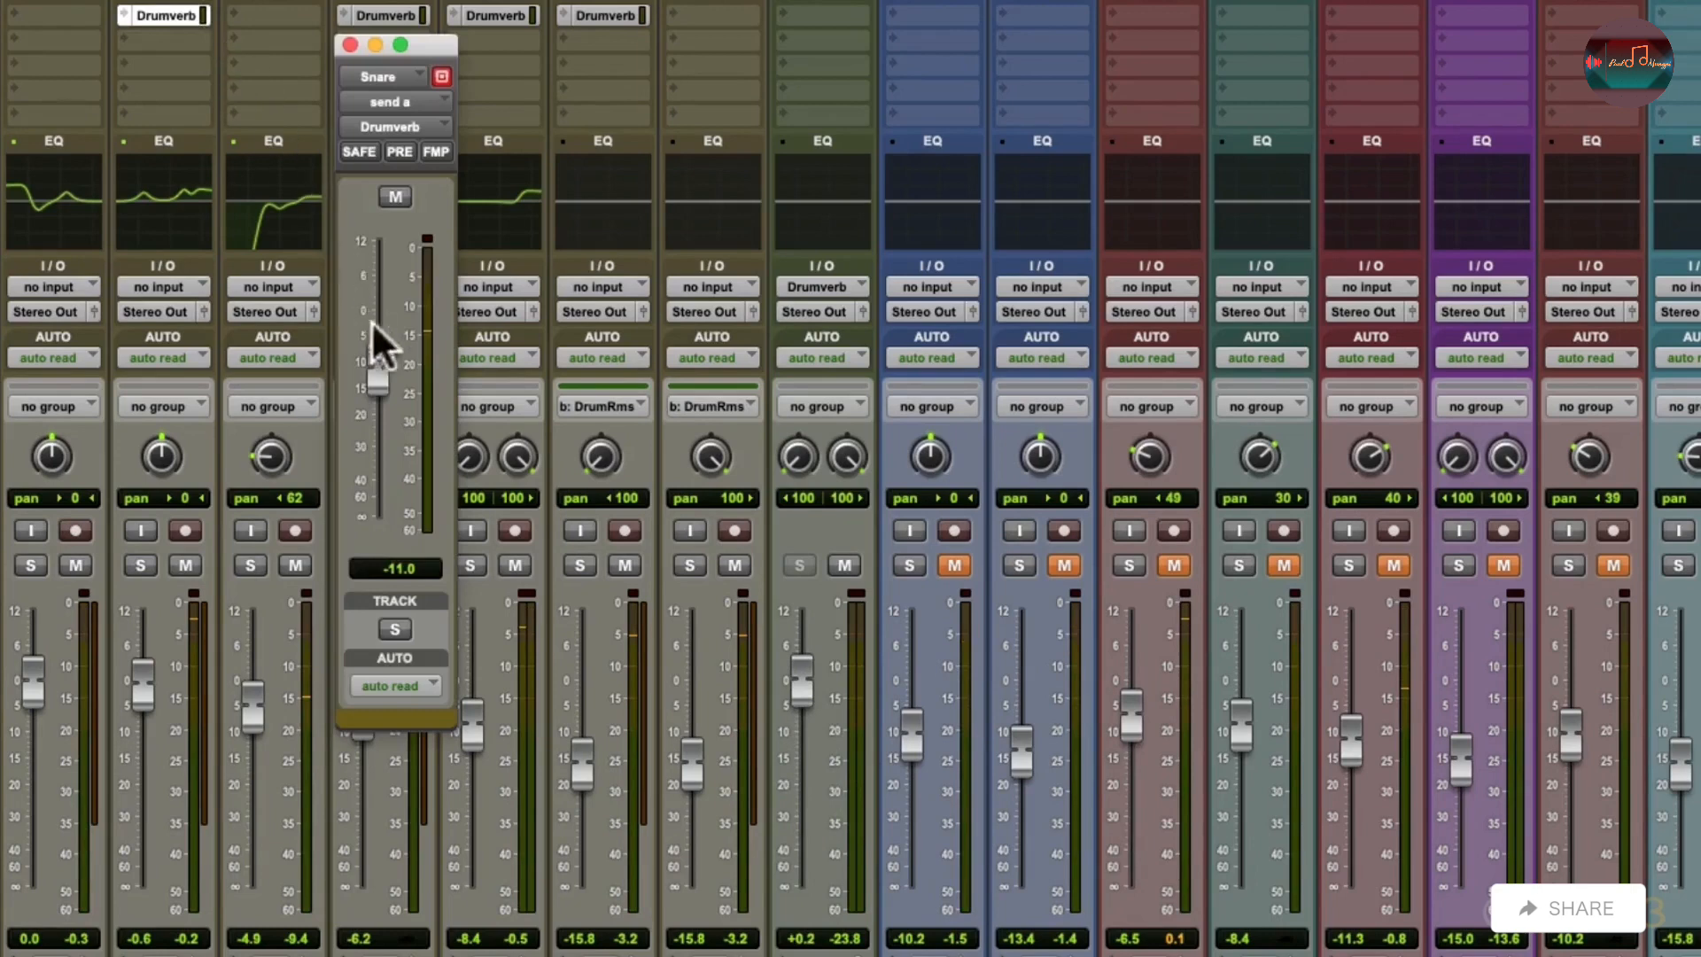
left_click_drag(384, 384, 379, 361)
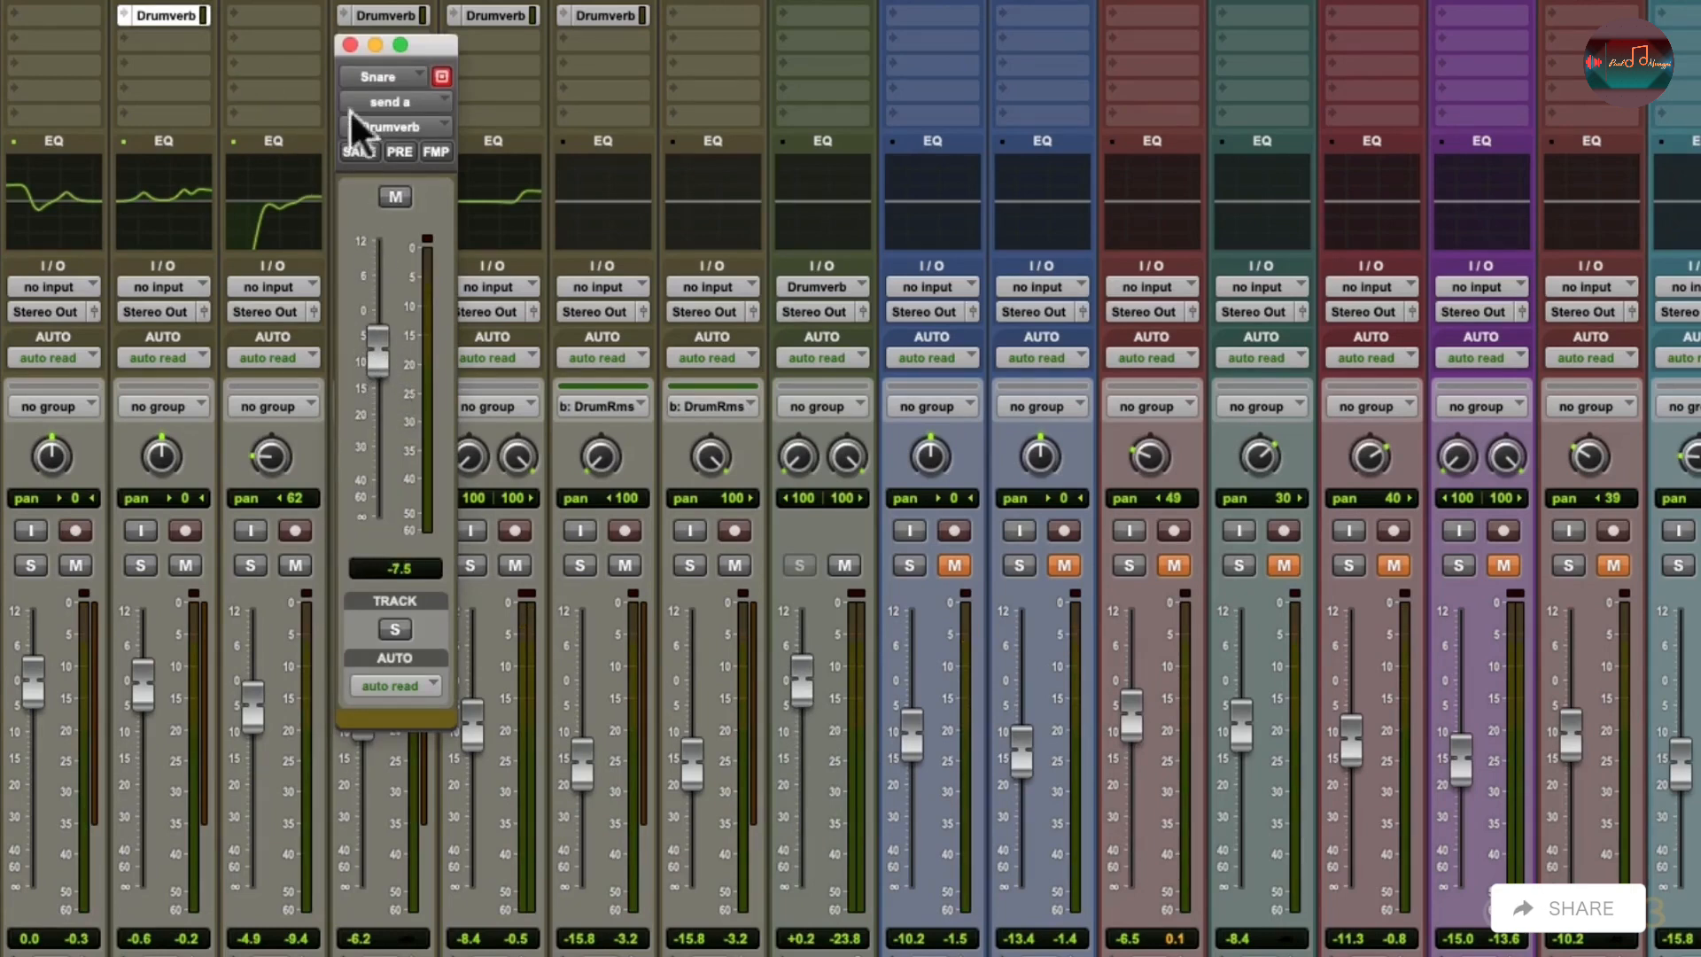
left_click(350, 46)
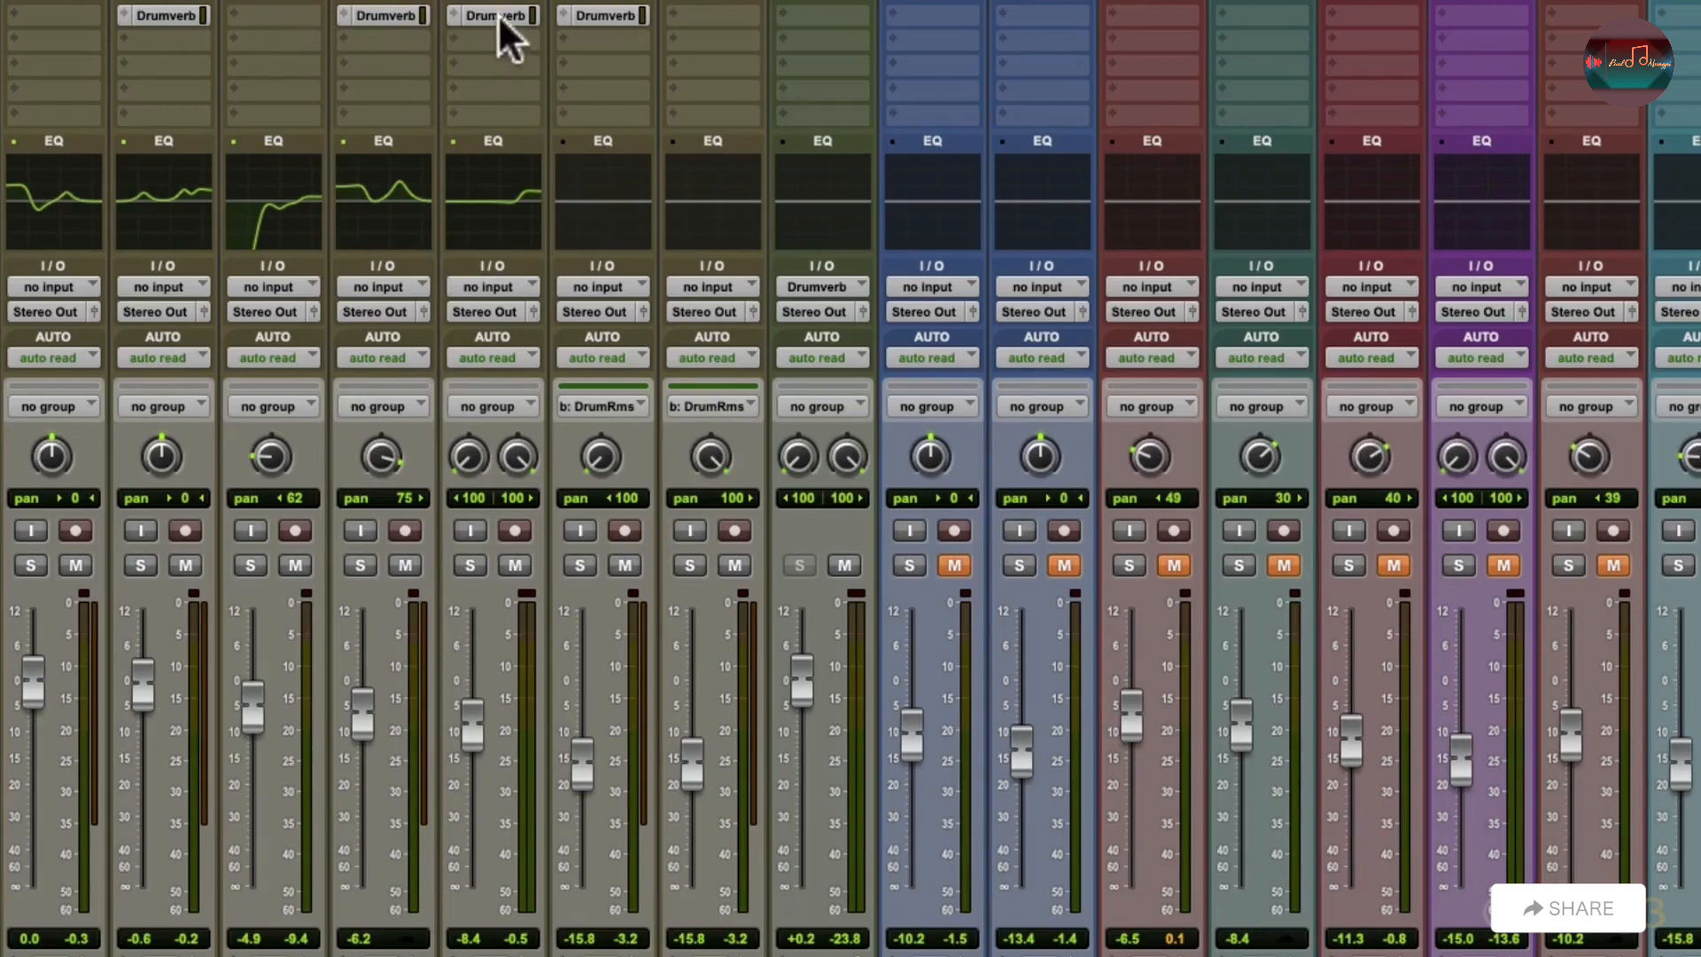
- Lower the Drumverb track's fader to -1.1 dB while auditioning the drum mix
key("space")
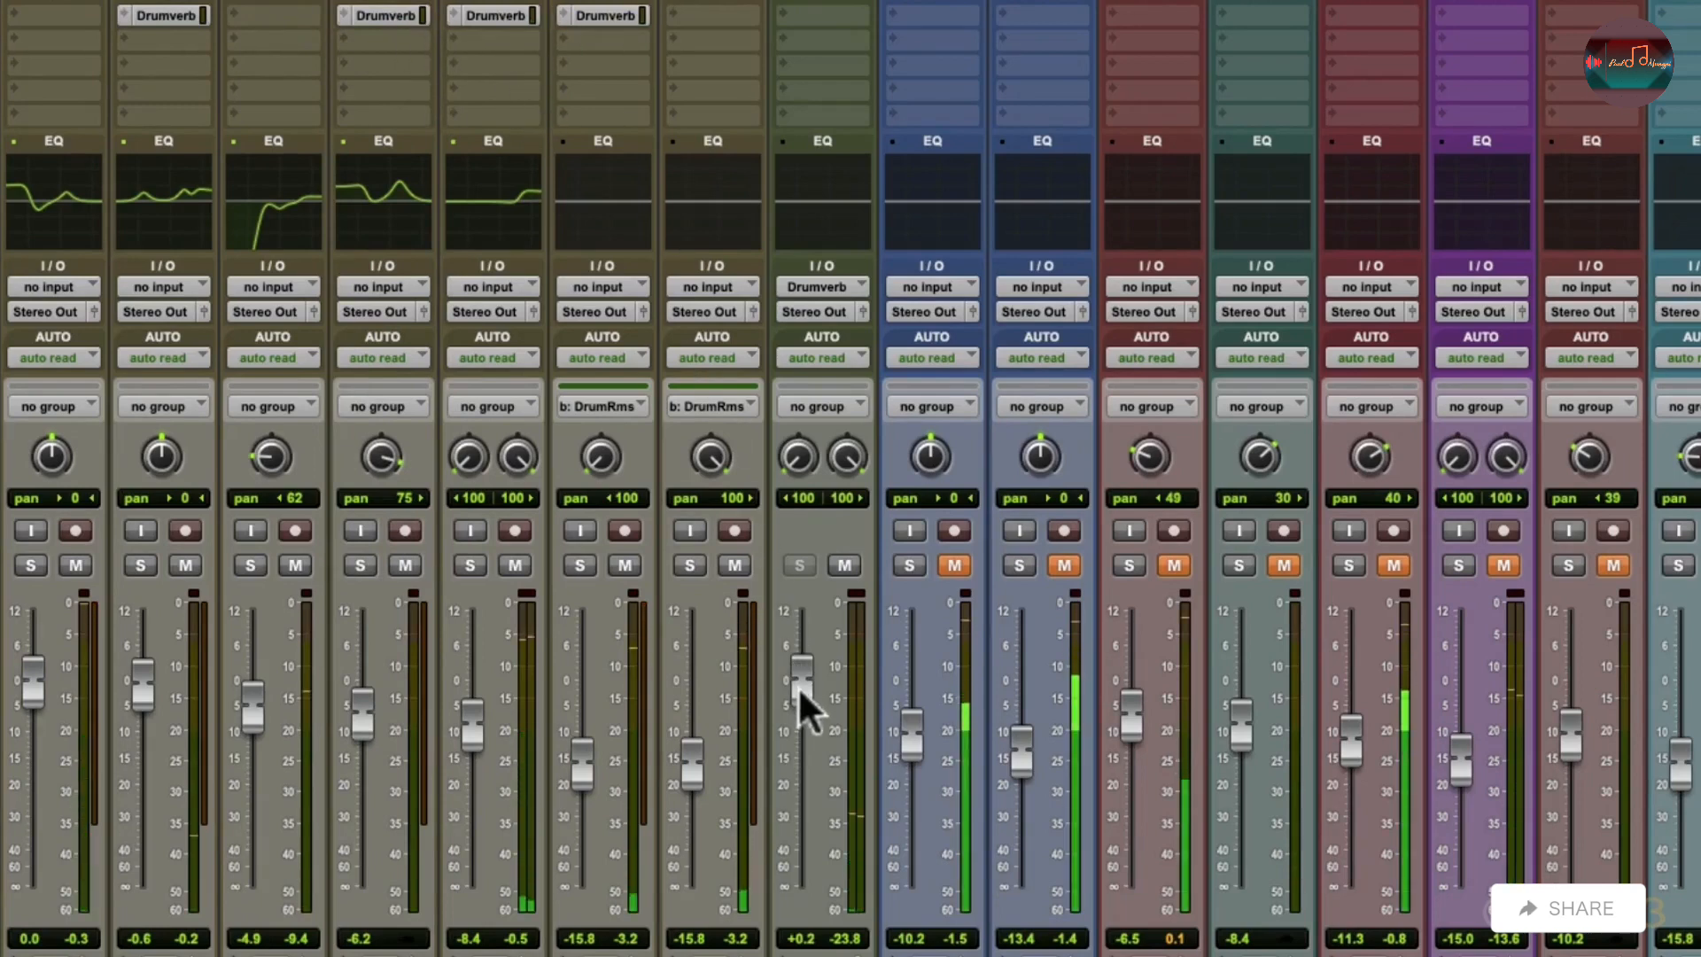
mouse_move(797, 686)
left_mouse_down()
mouse_move(805, 790)
mouse_move(801, 685)
left_mouse_up()
key("space")
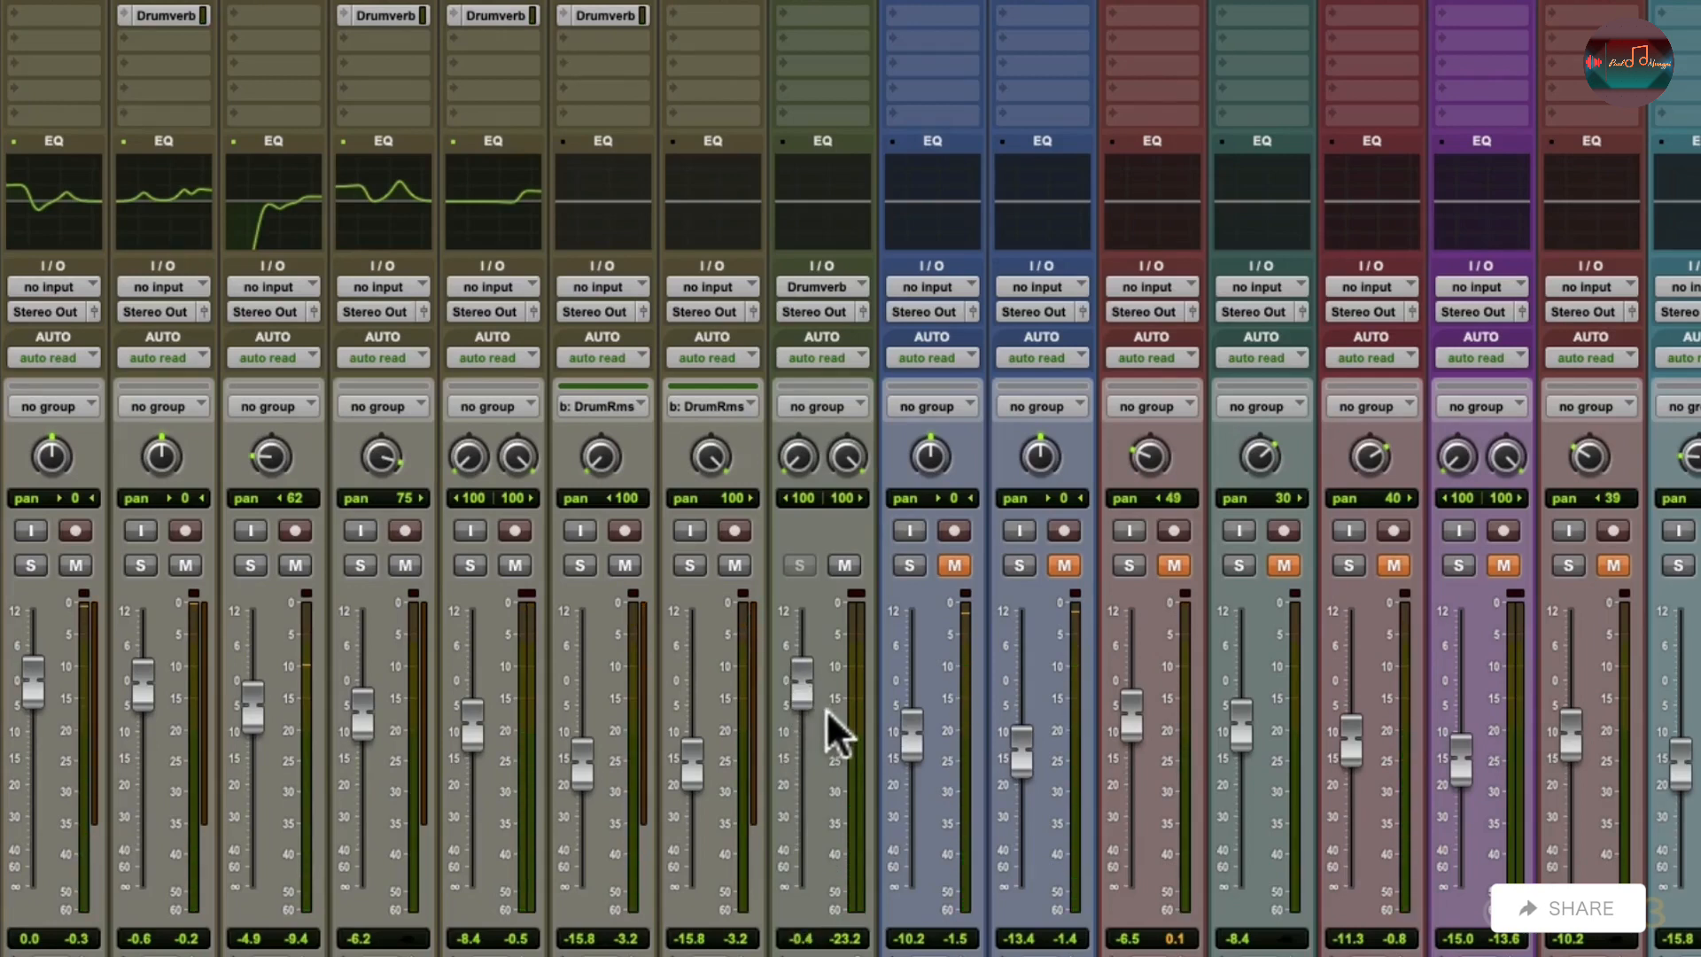
key("space")
mouse_move(799, 684)
left_mouse_down()
mouse_move(801, 783)
mouse_move(794, 688)
left_mouse_up()
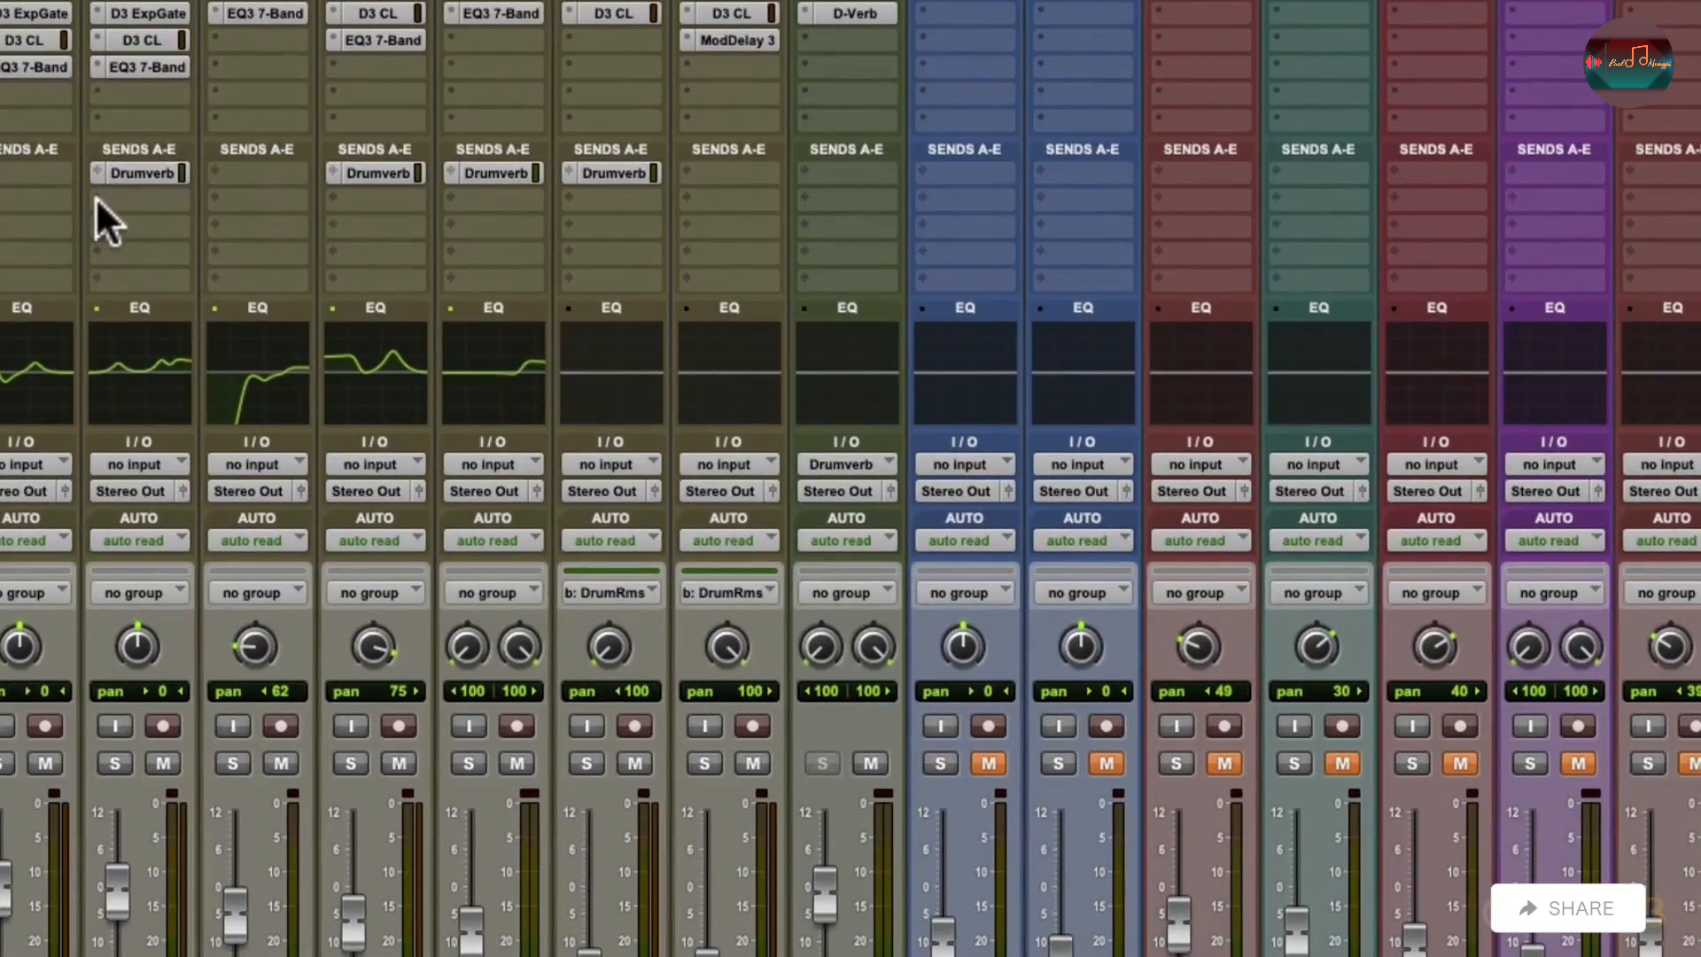
- Create a stereo Aux Input named Crush Buss from the Snare's second send, and place it, solo-safed, between DrumRomR and Drumverb
left_click(97, 197)
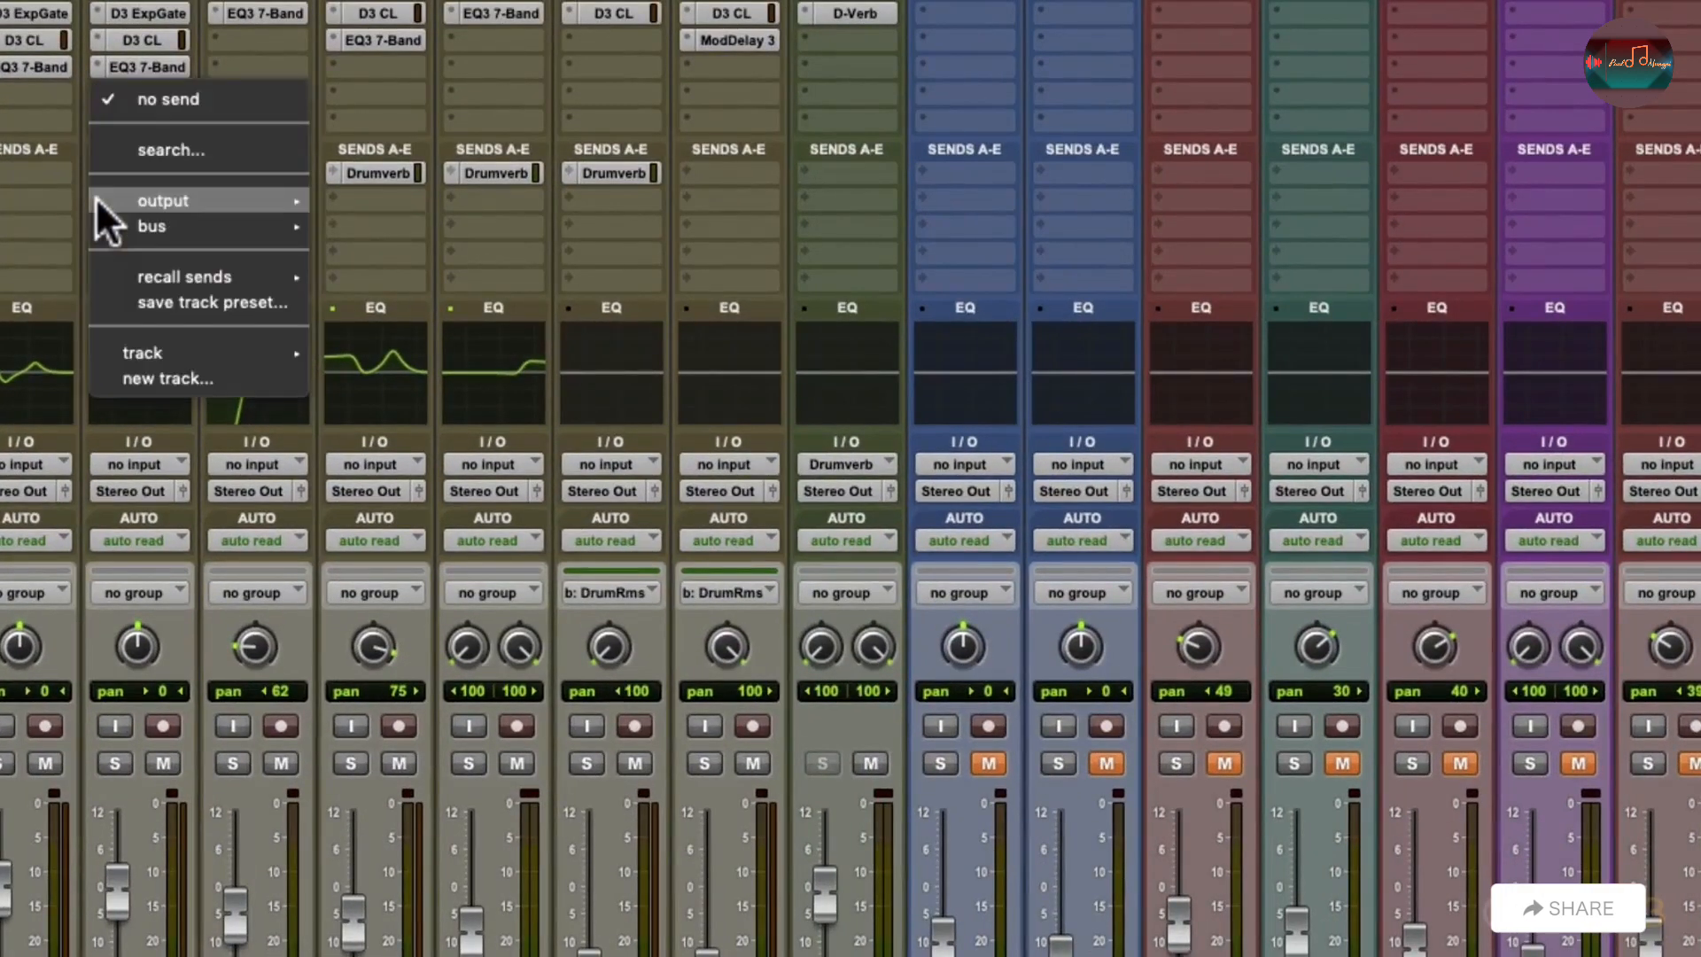
left_click(110, 379)
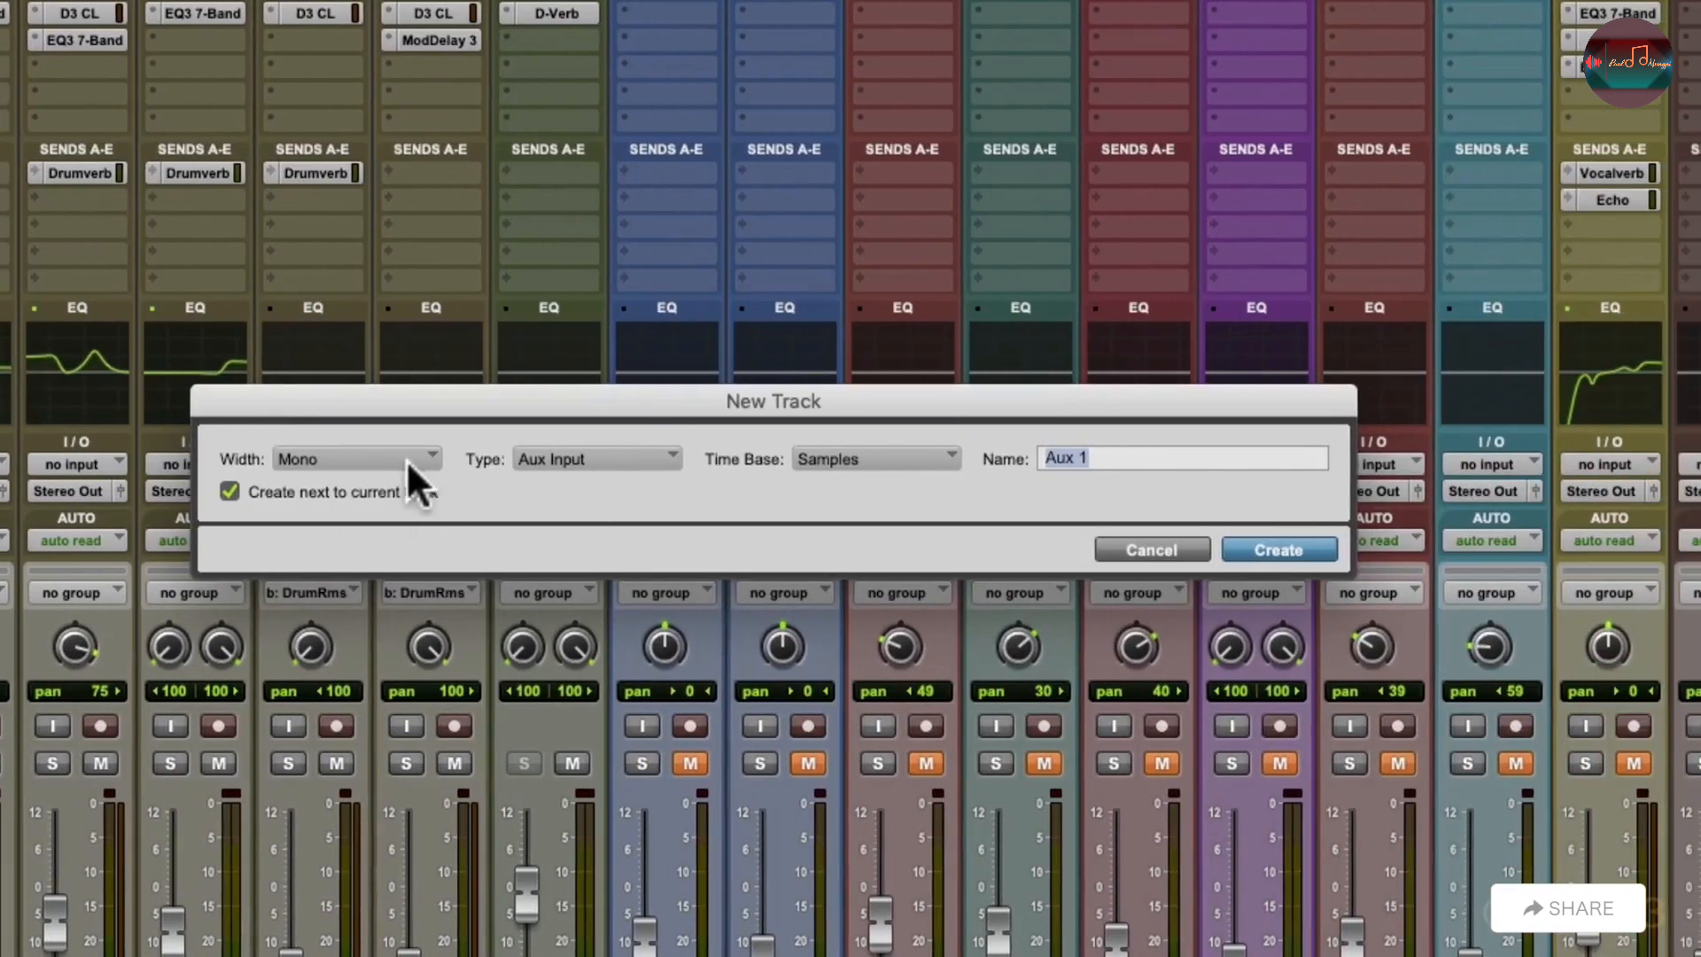
left_click(406, 459)
left_click(361, 493)
type("Crush Bu")
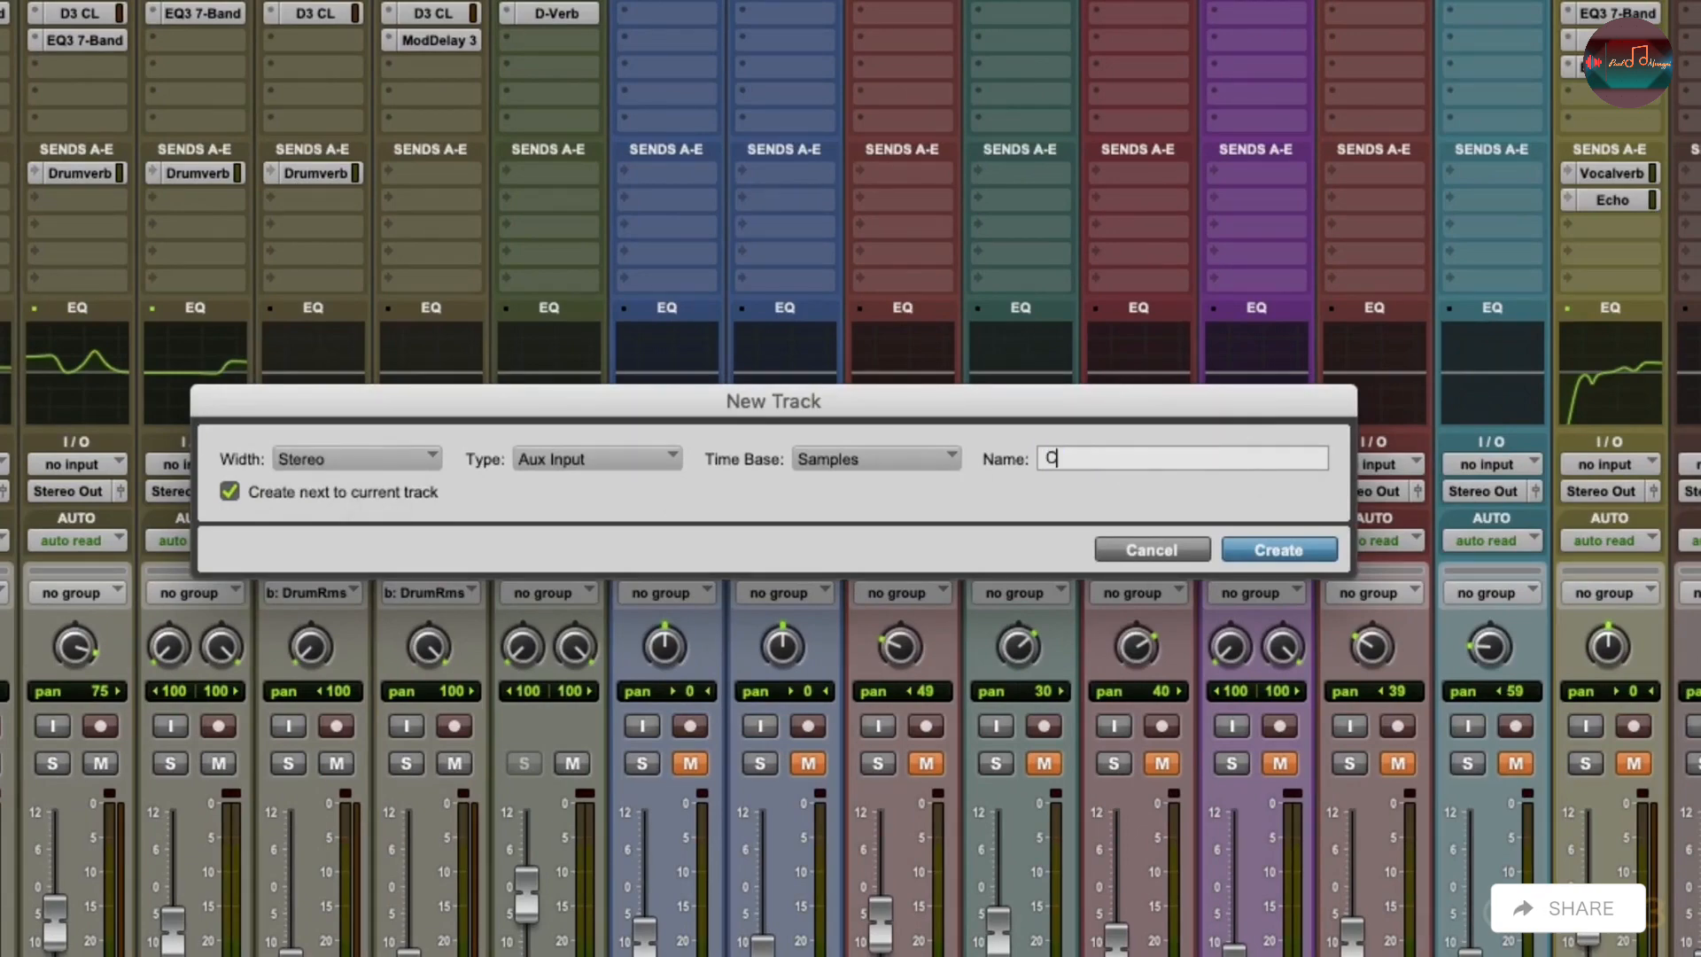
type("ss")
key("Return")
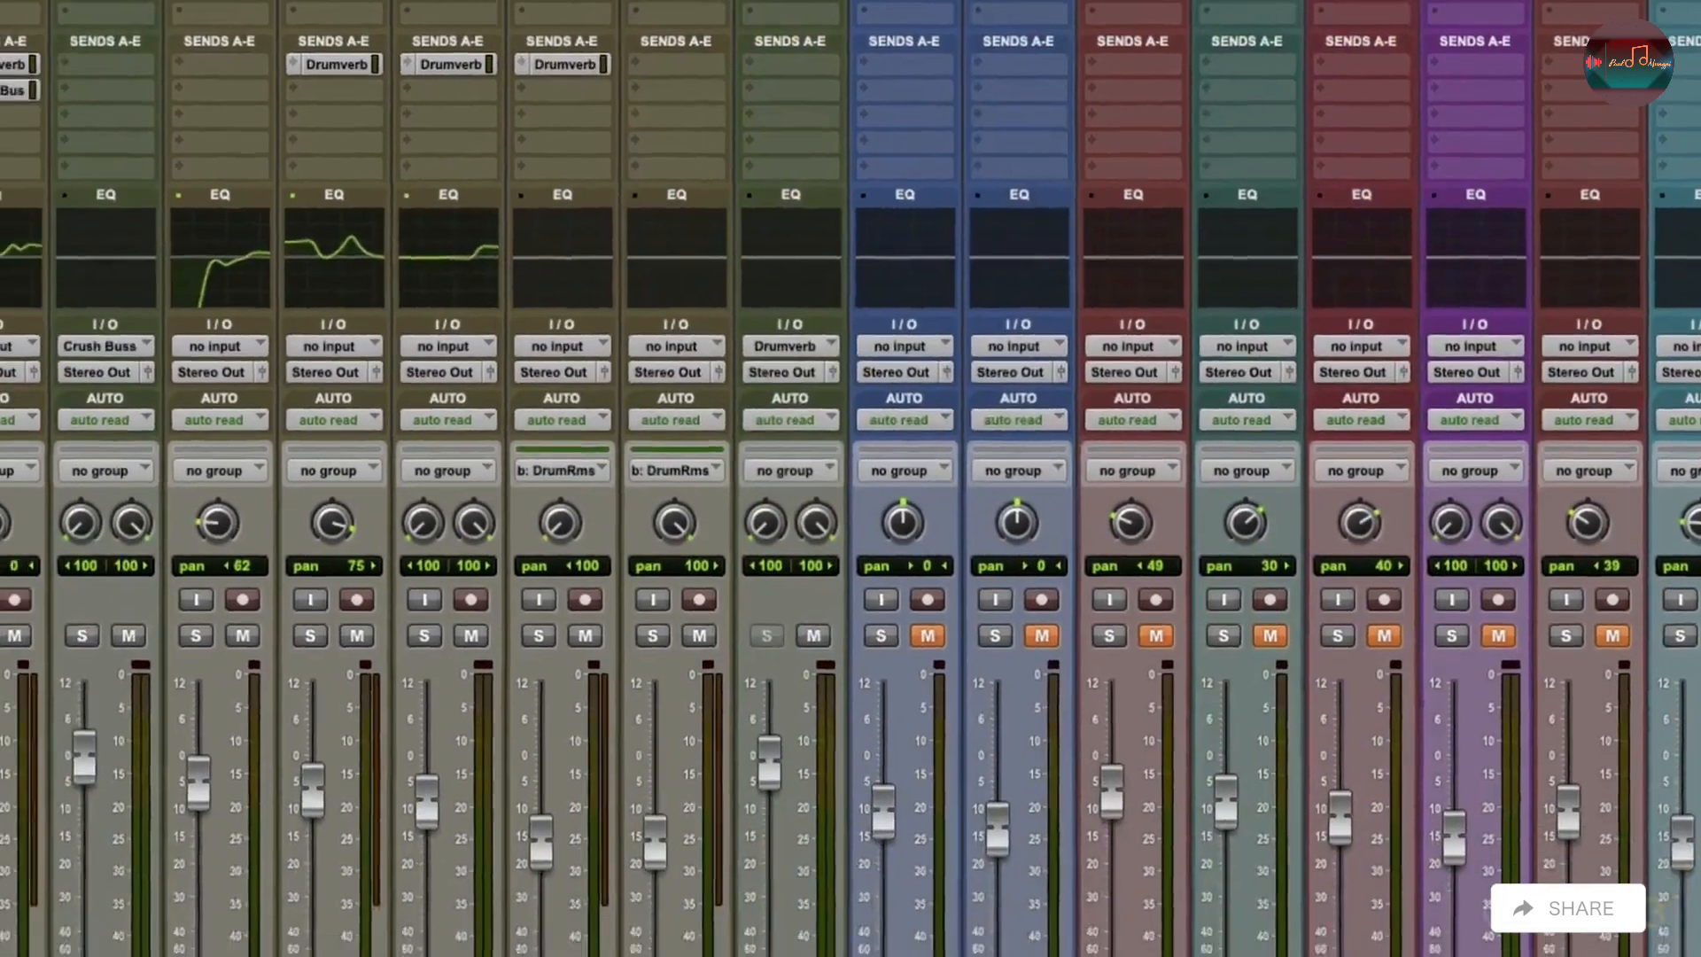
left_click_drag(274, 913, 848, 943)
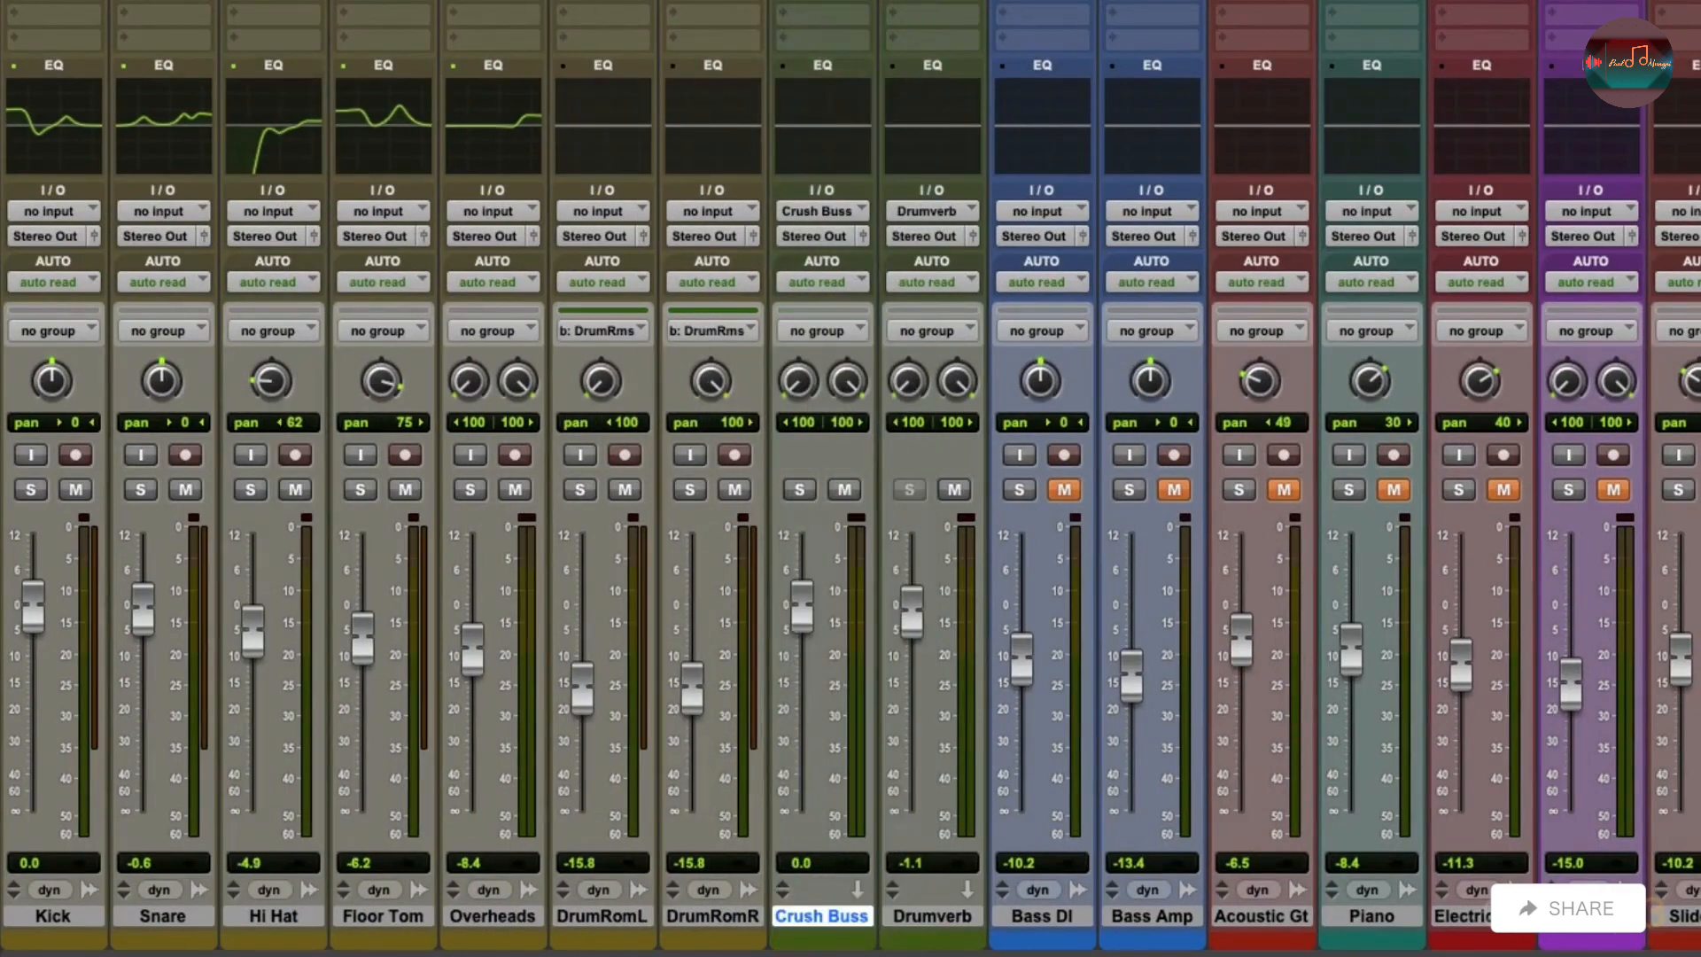
scroll(806, 489, "up", 3)
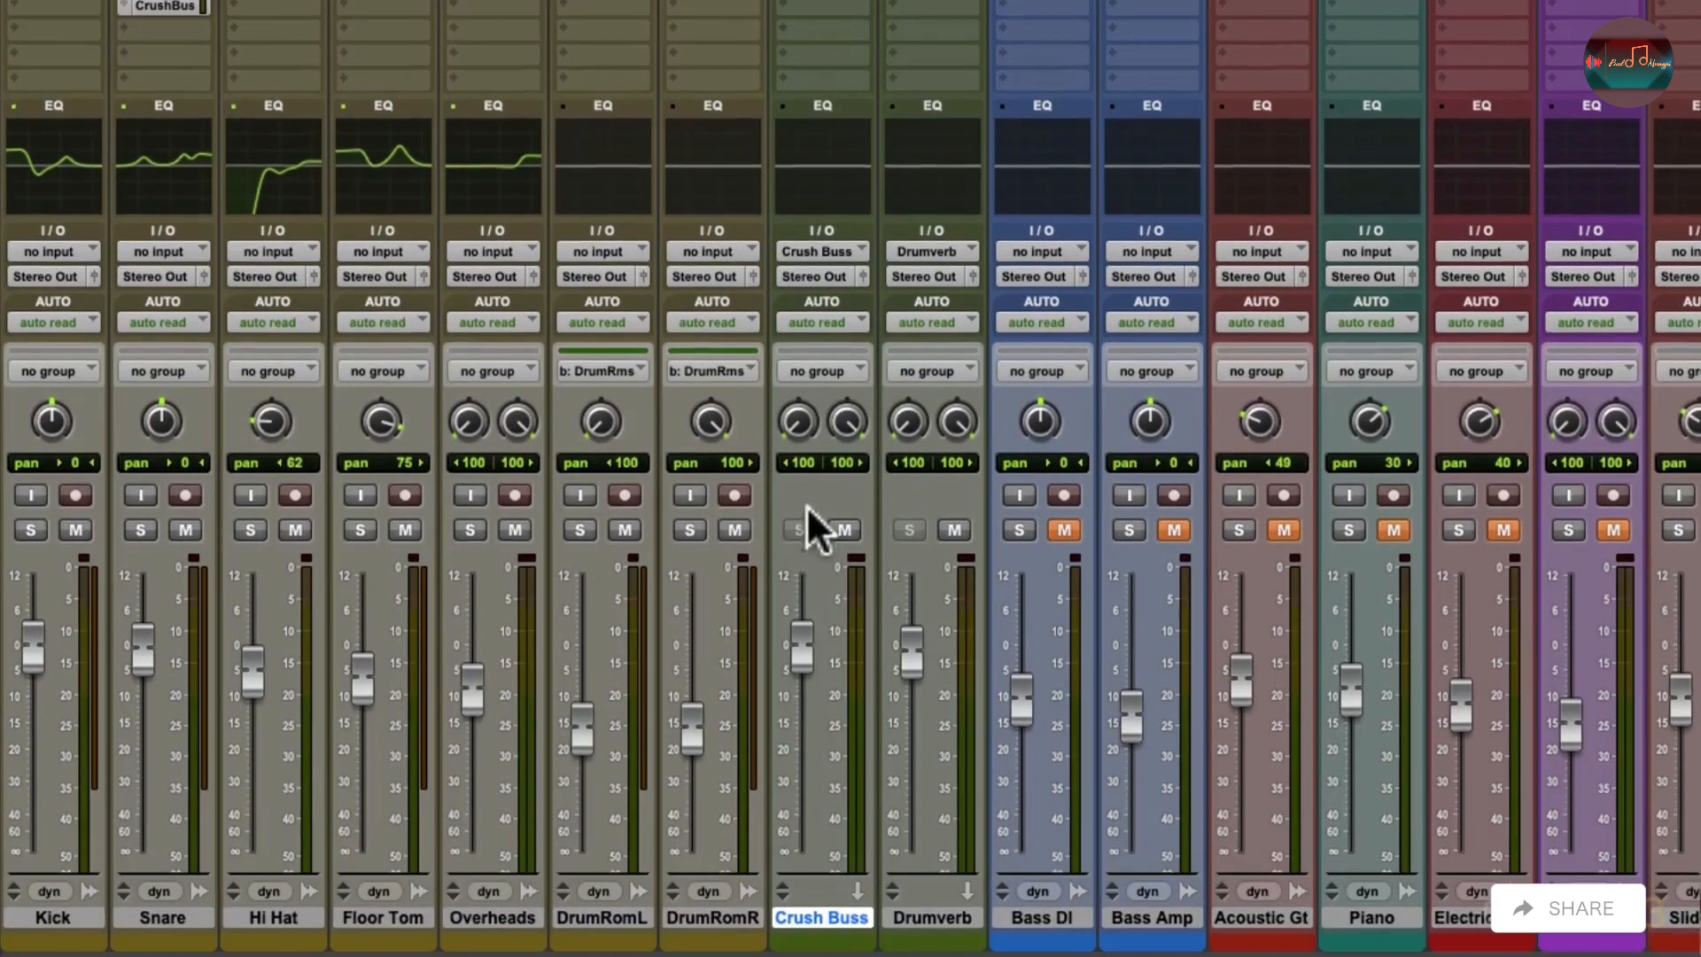
- Set the Snare's Crush Buss send to 0.0 dB following the main pan, and copy it to all the other drum tracks
left_click(168, 40)
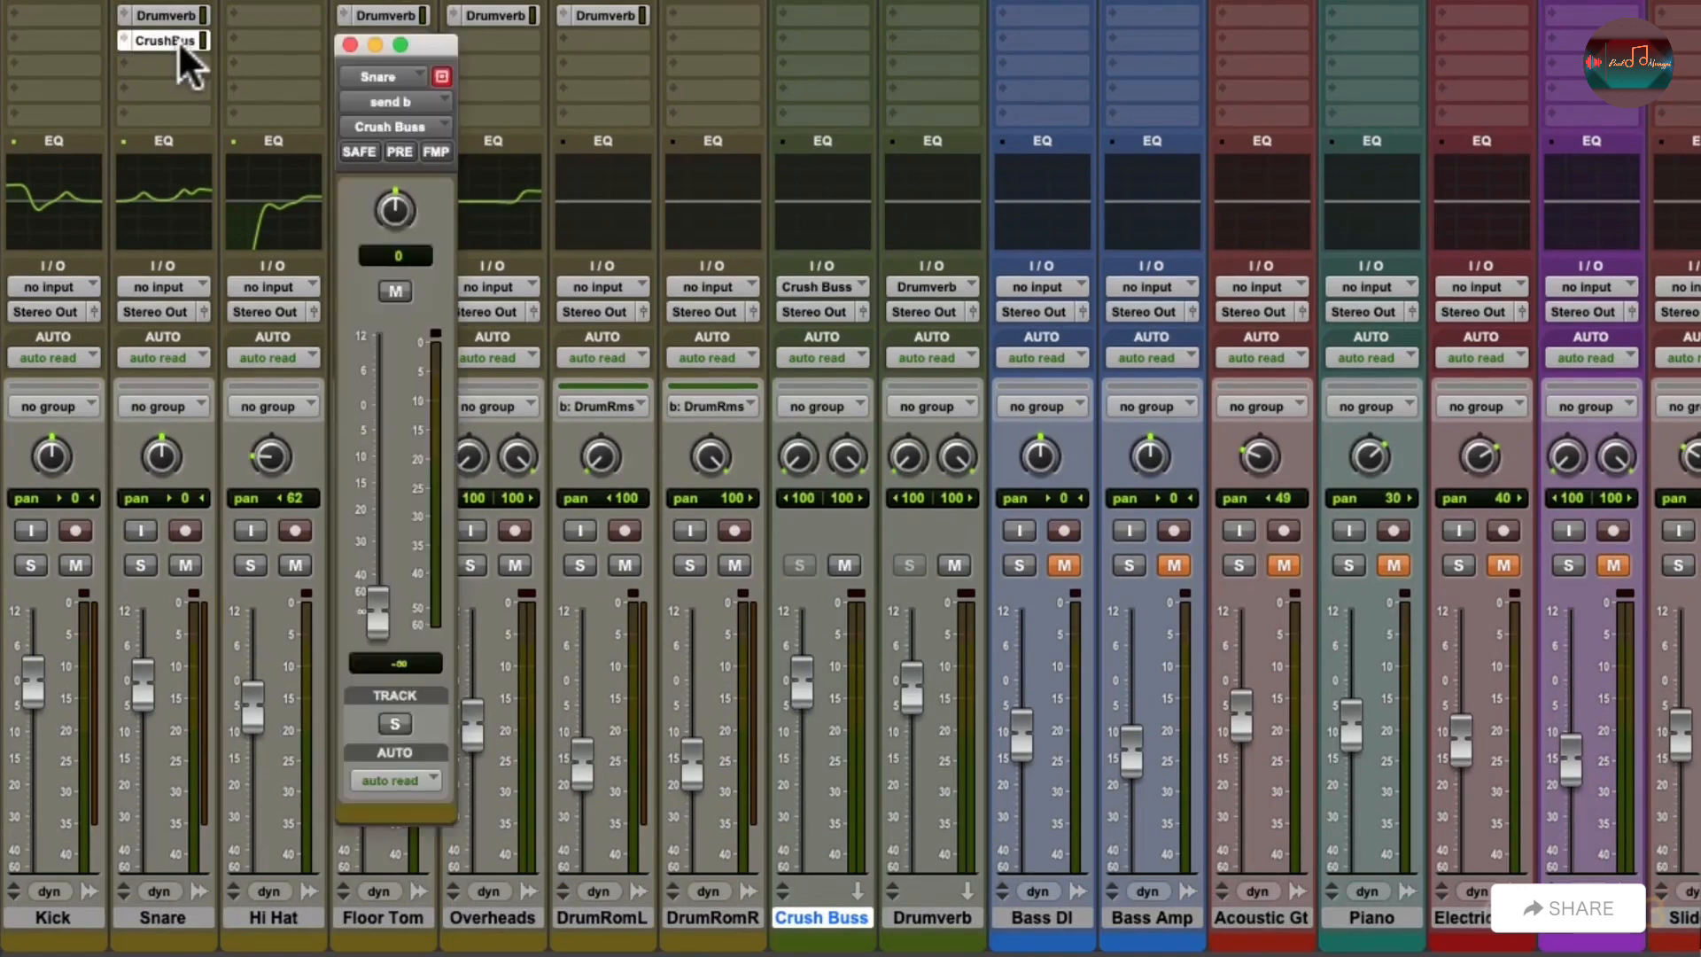
left_click(382, 602, "alt")
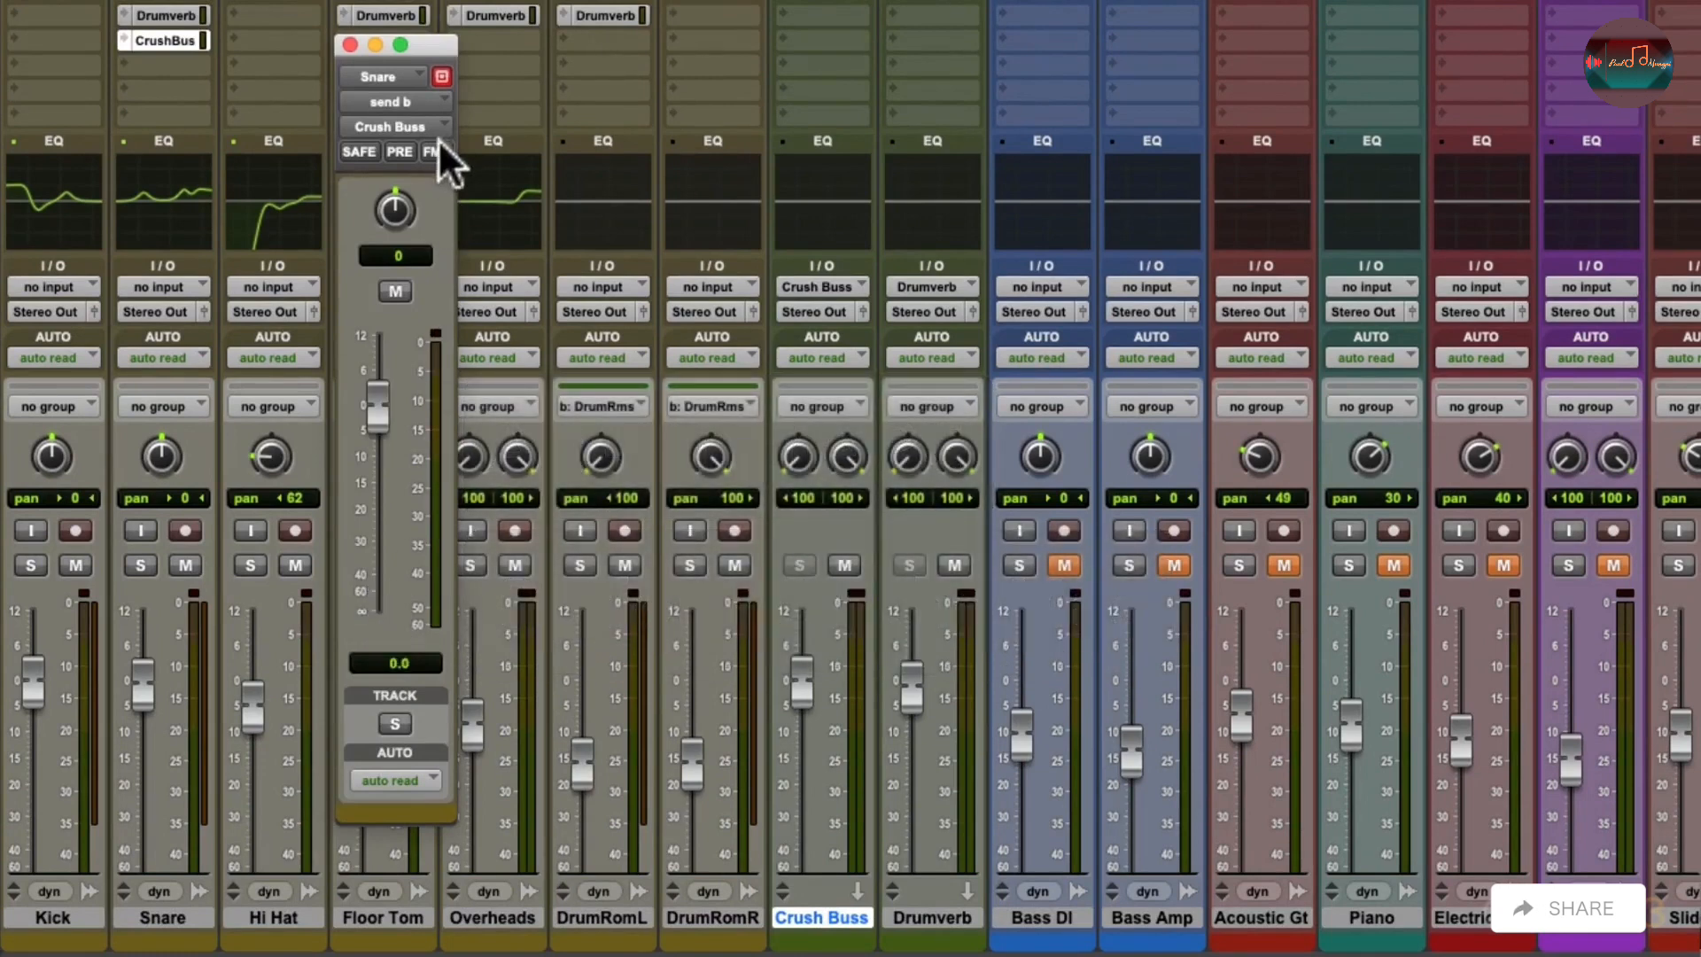
left_click(436, 153)
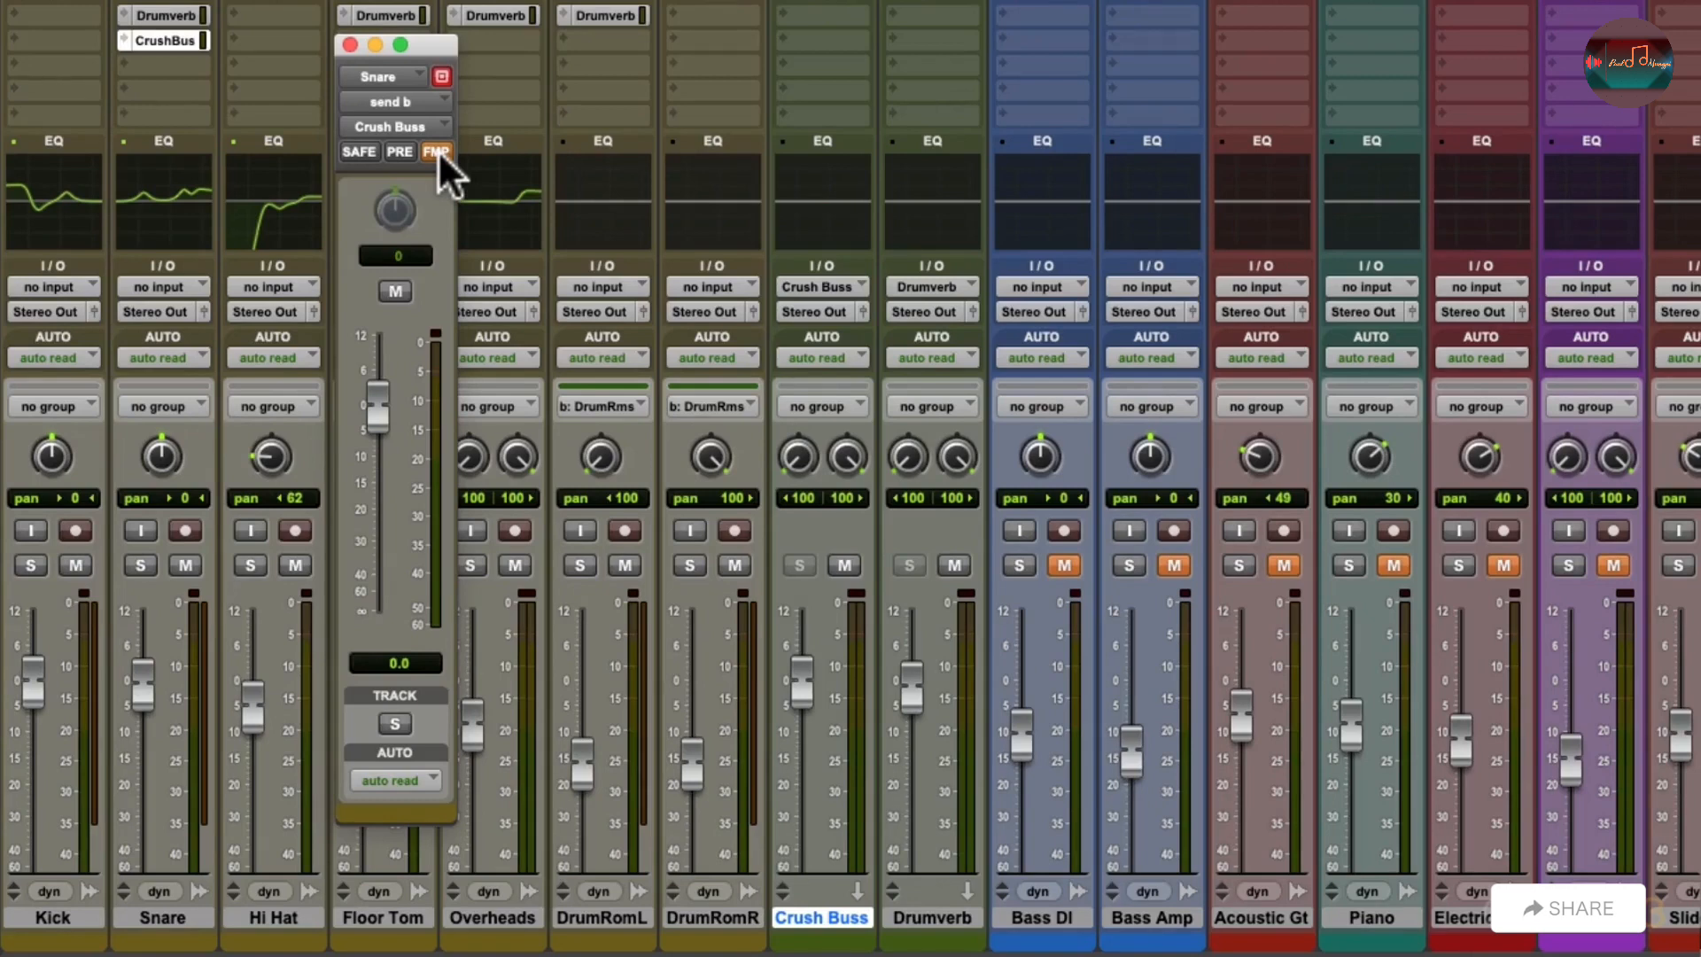
left_click(350, 44)
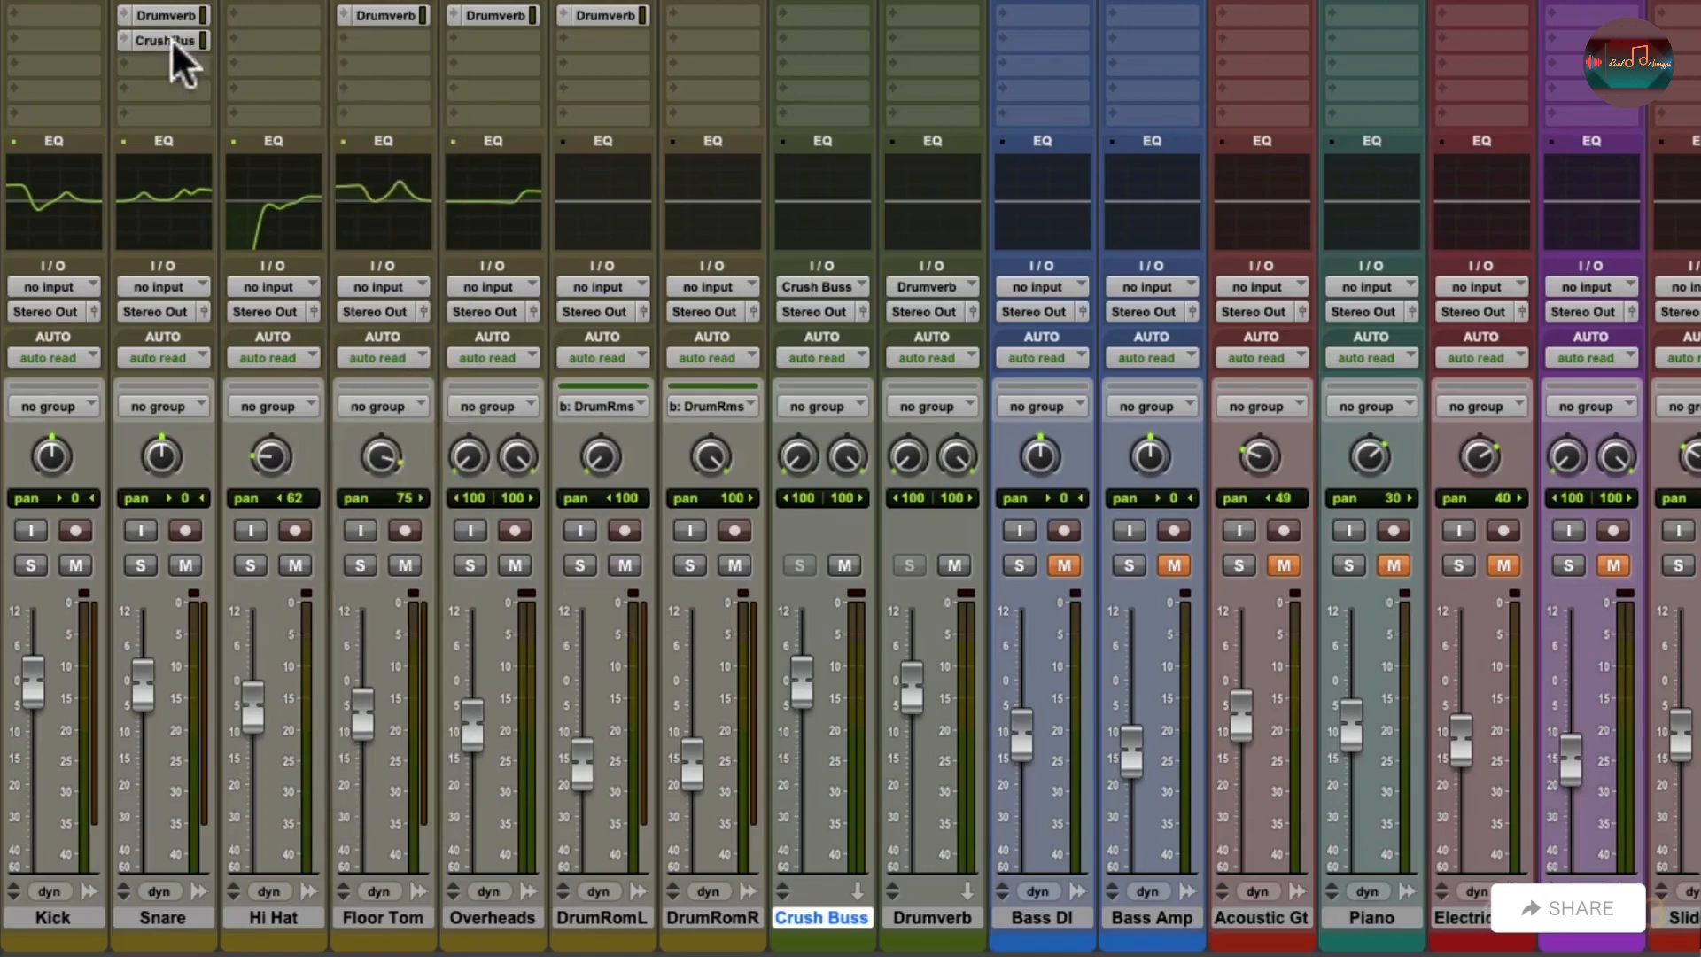
left_click_drag(174, 41, 708, 41)
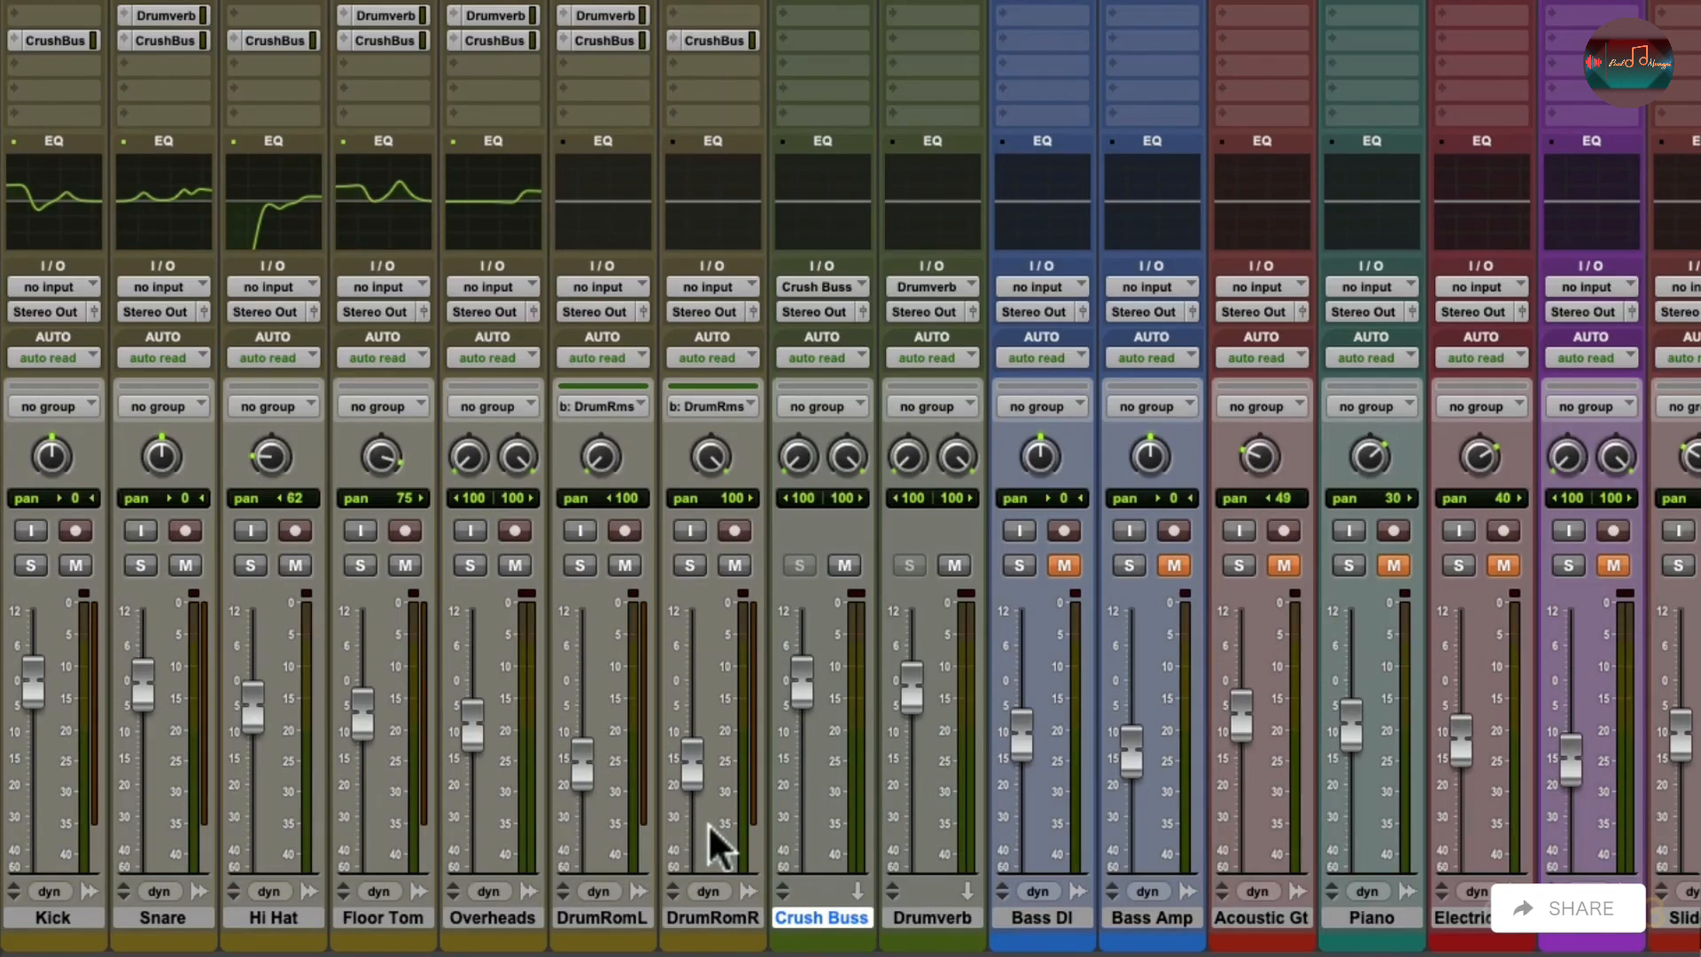
- Route the outputs of Kick through DrumRomR to a new stereo Aux Input, Aux 1, and delete that aux track
left_click(711, 916)
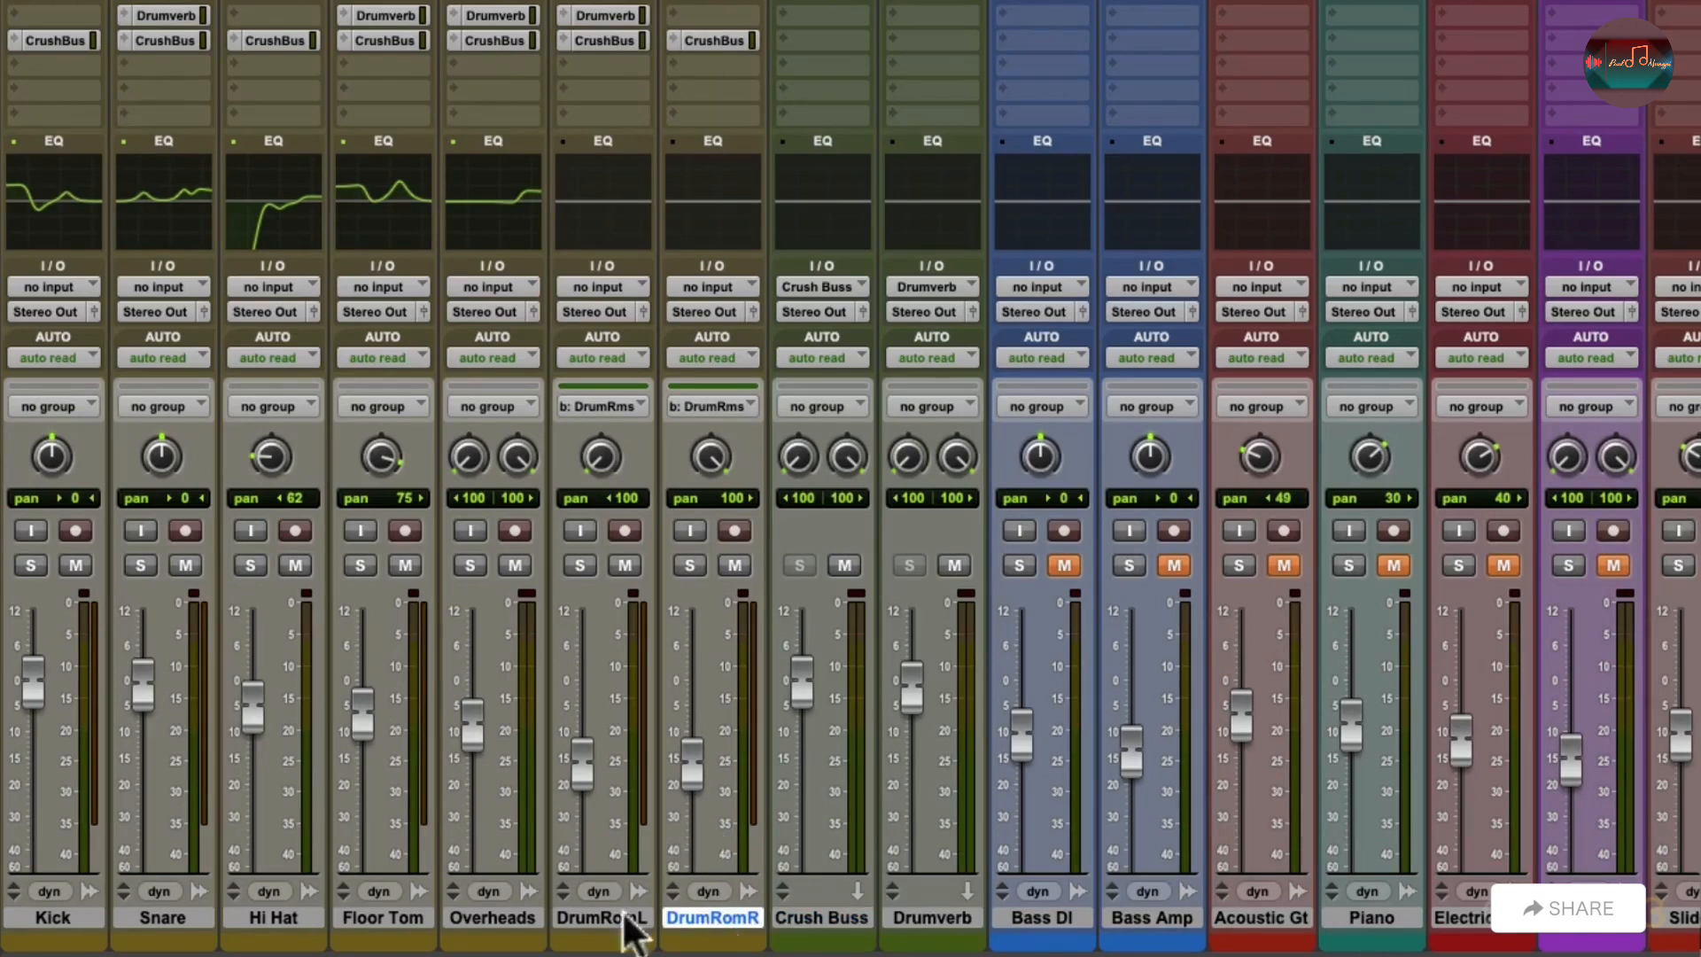
left_click(64, 912, "shift")
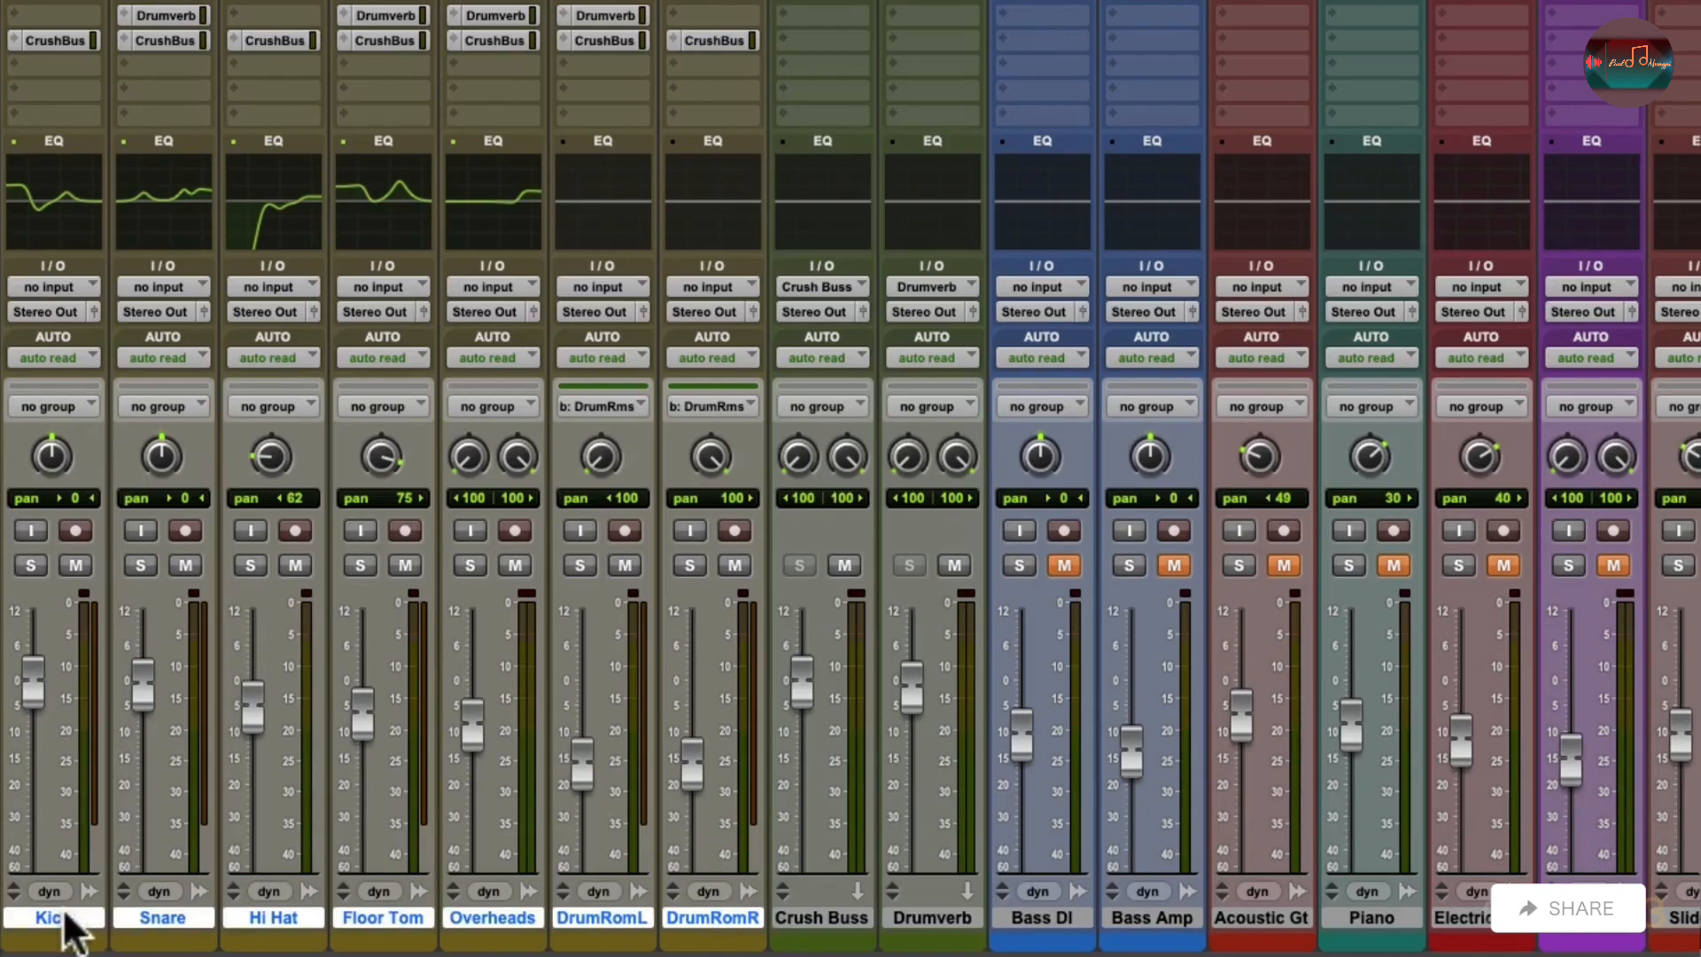
left_click(689, 307, "alt+shift")
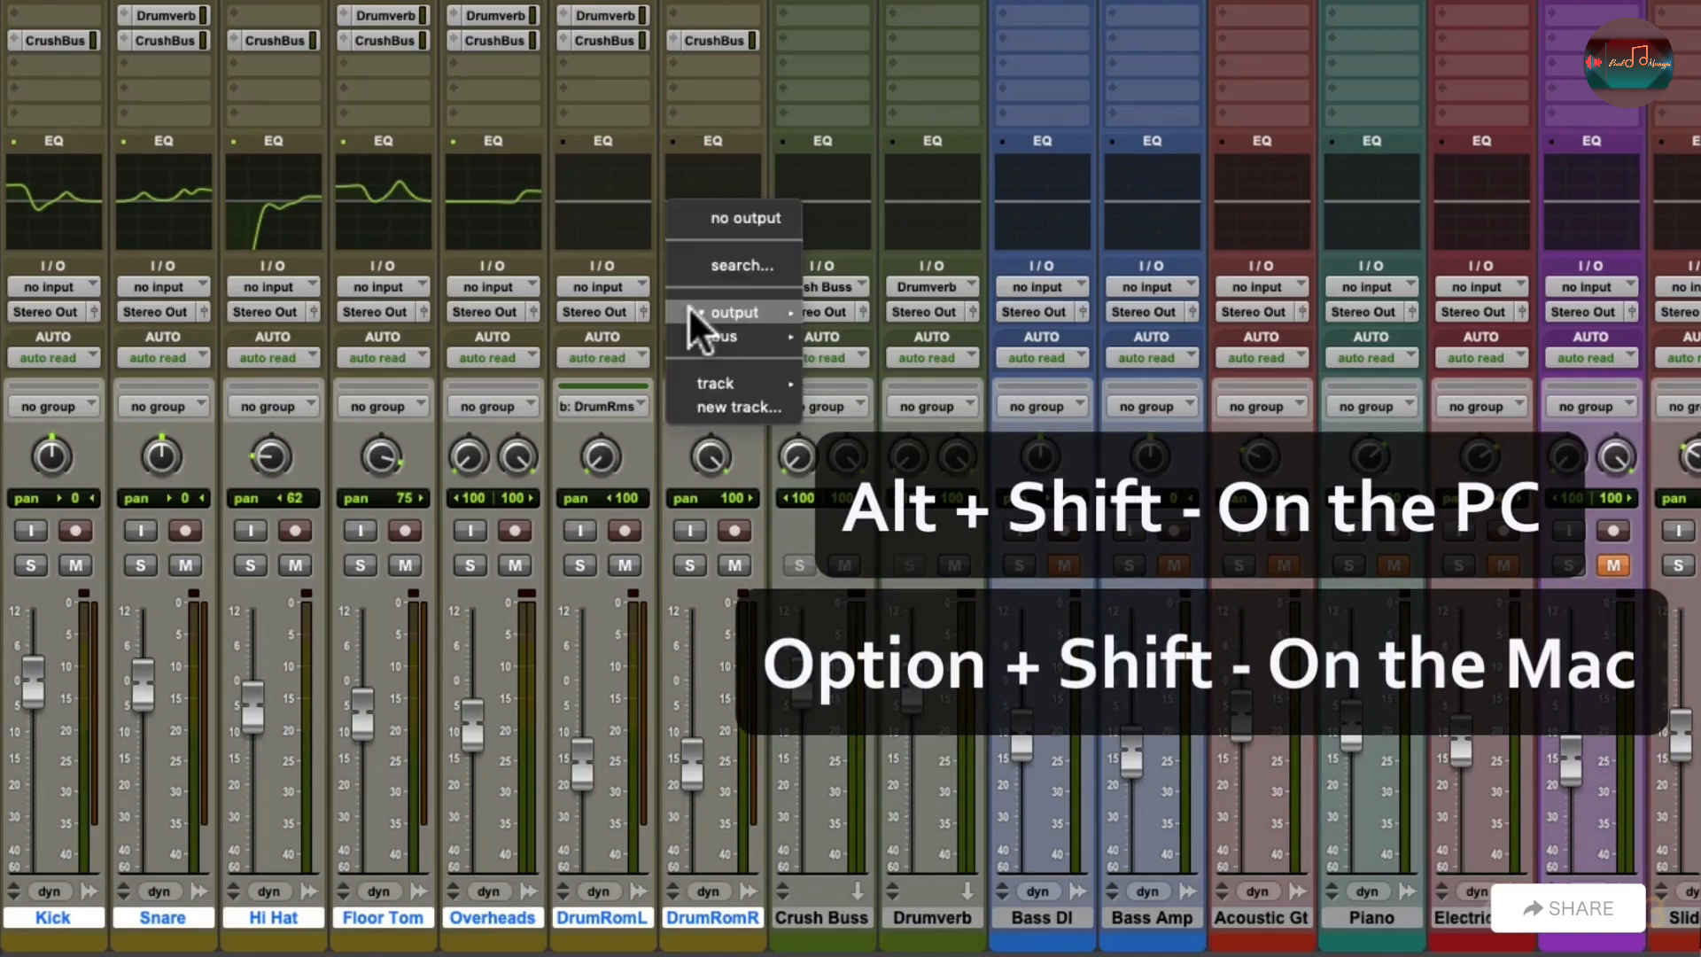
left_click(685, 410)
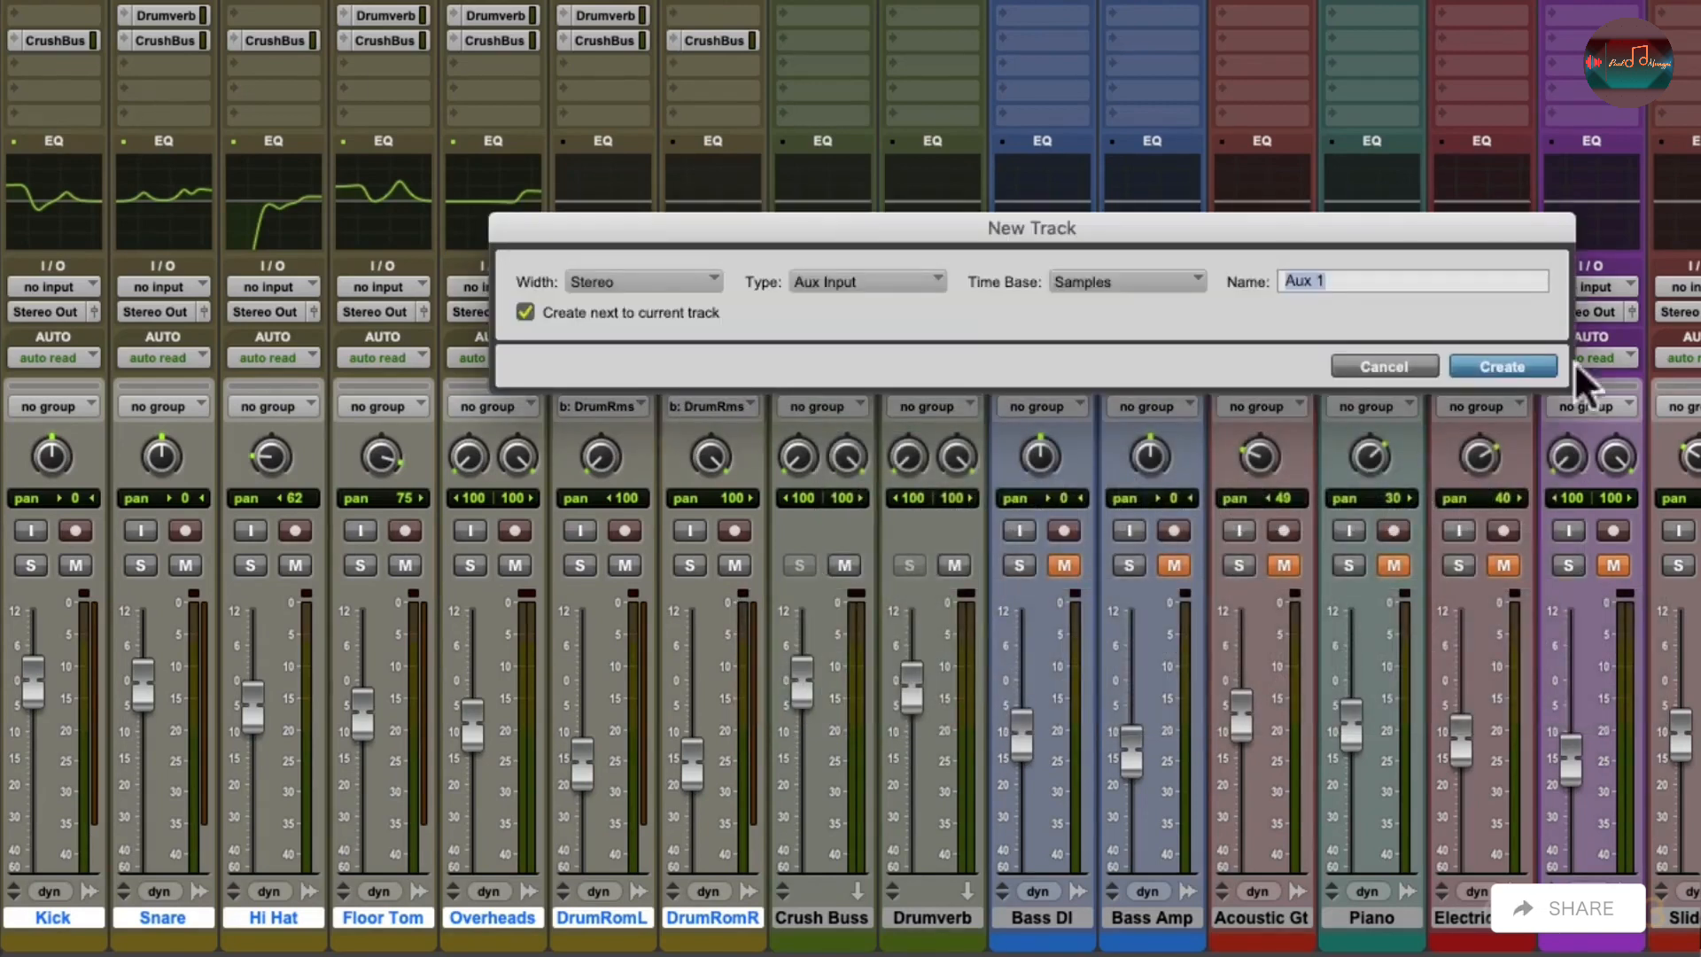
left_click(1535, 369)
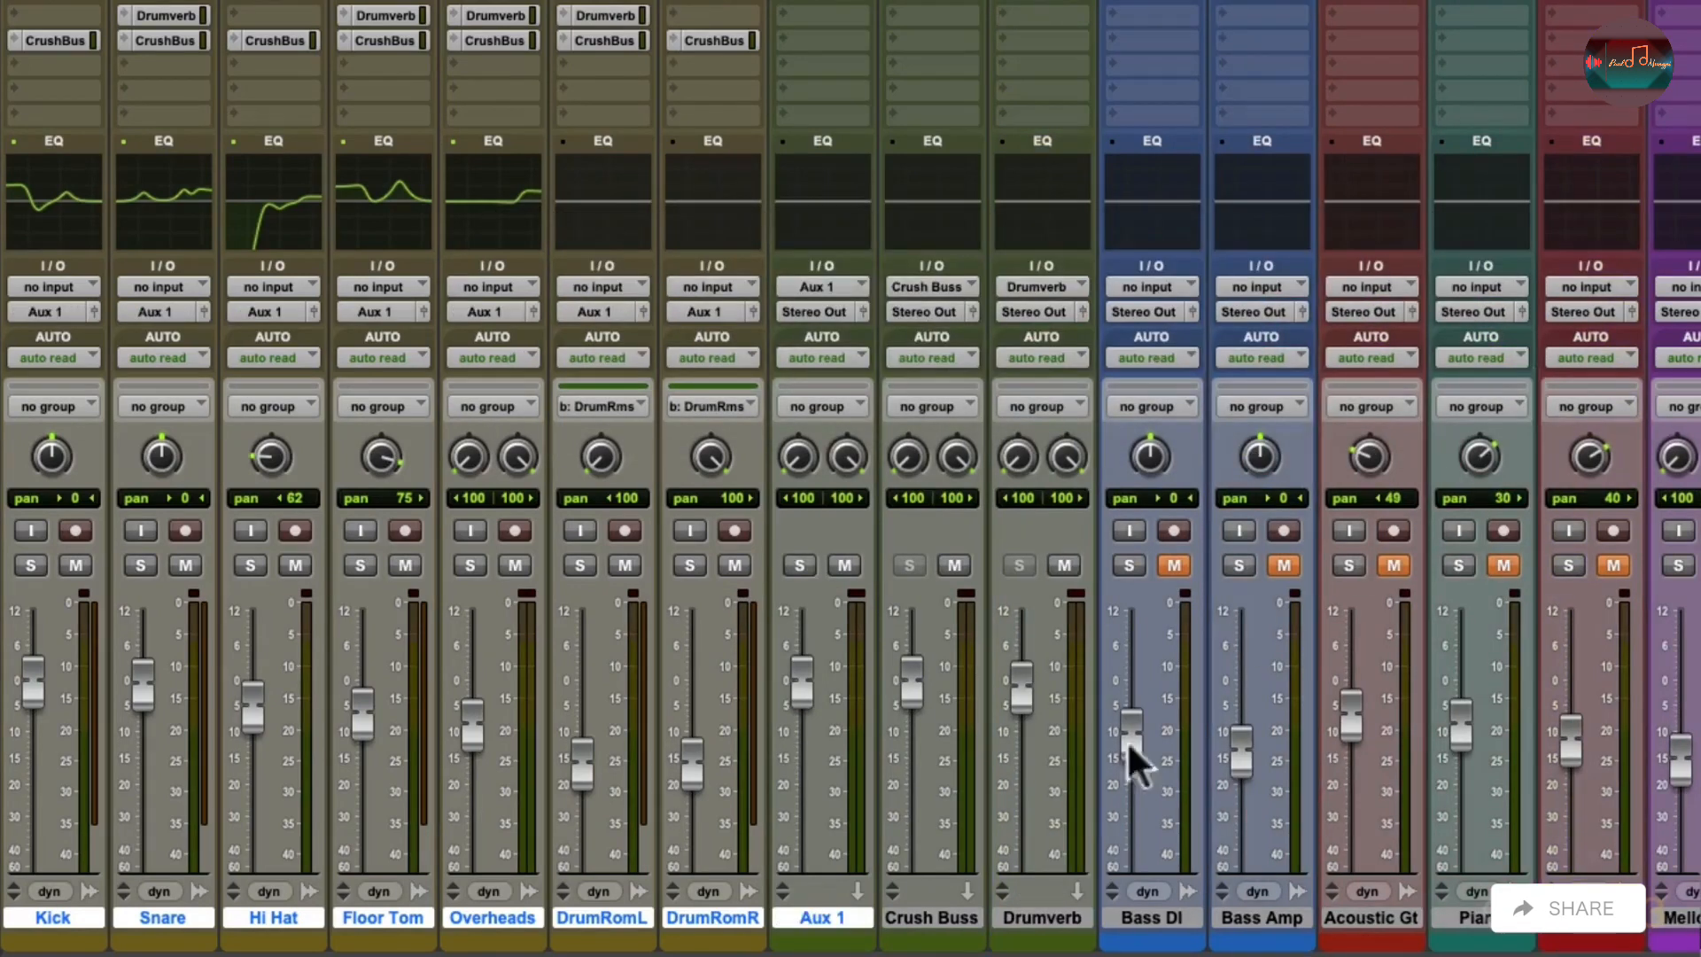
left_click(856, 918)
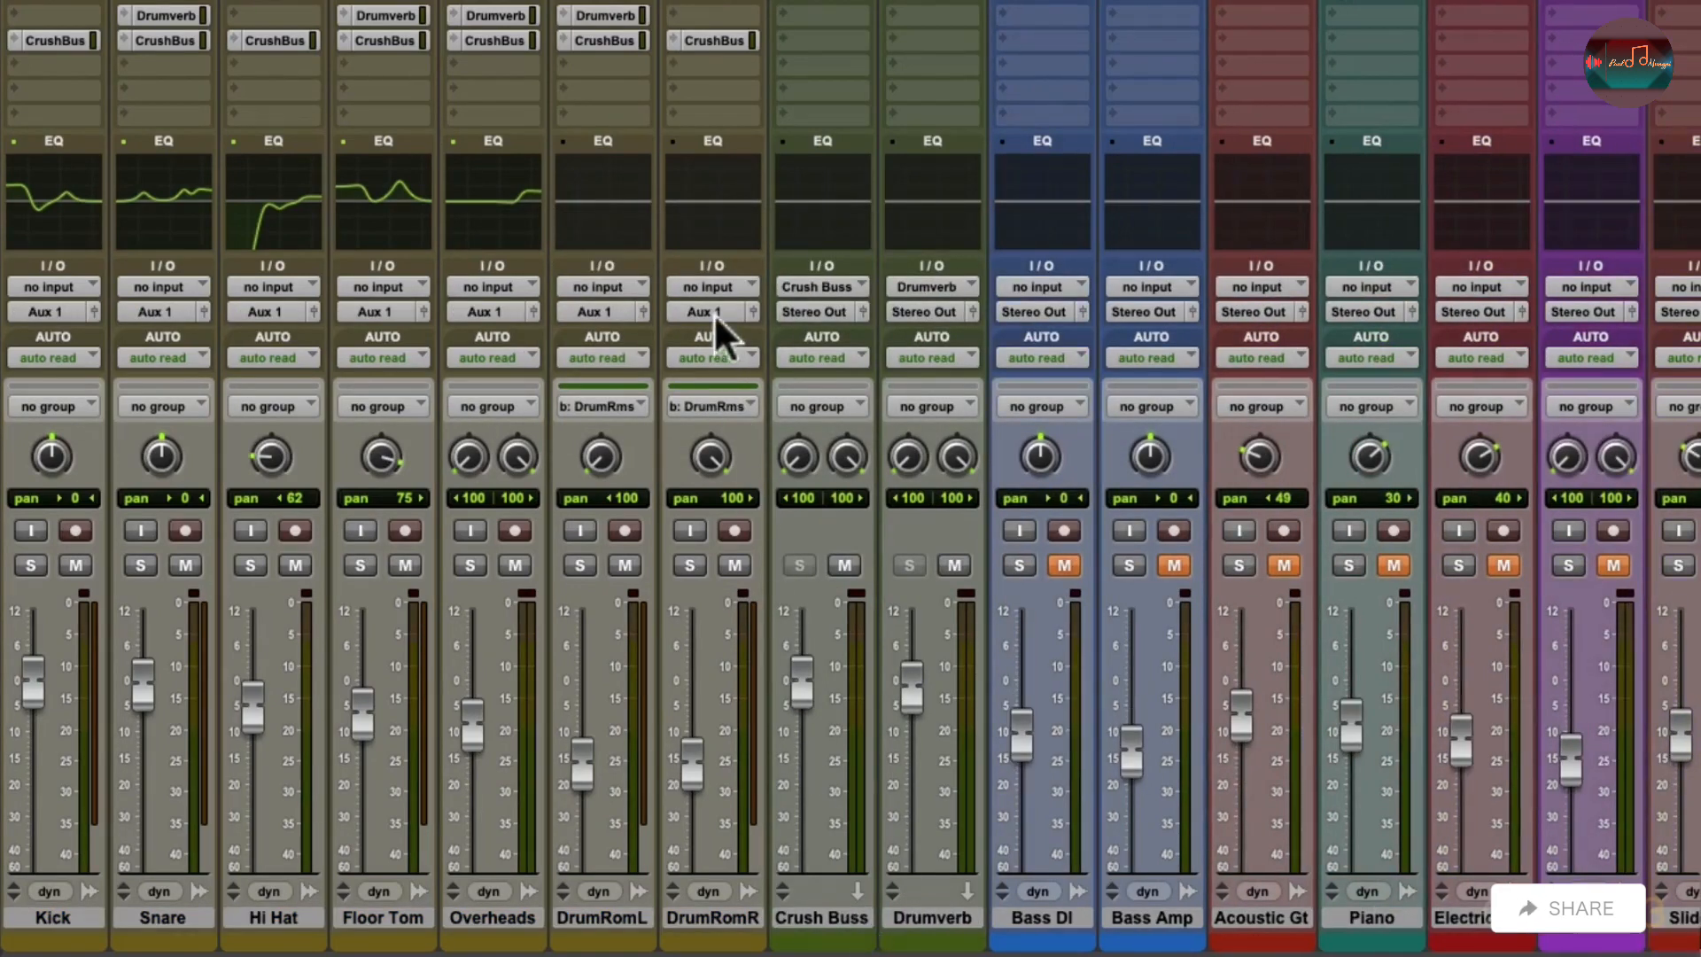
- Mute Drumverb and audition Crush Buss on its own, toggling its mute and lowering its fader before resetting it to 0.0 dB
left_click(843, 565)
left_click(953, 565)
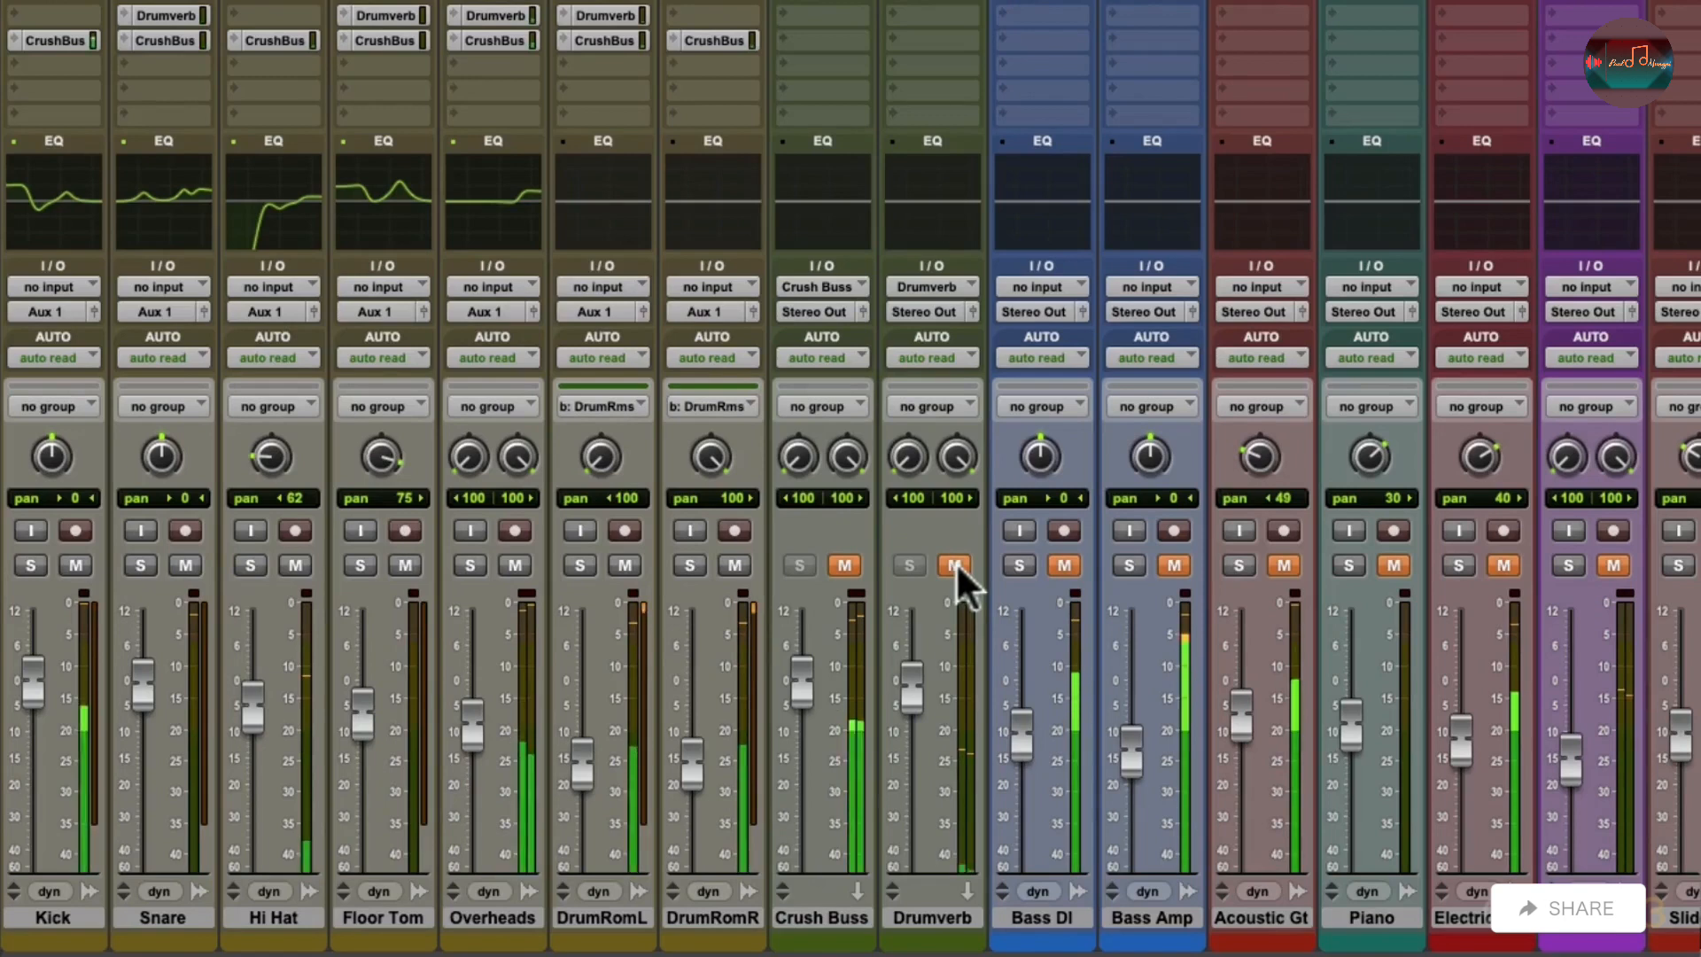
left_click(847, 565)
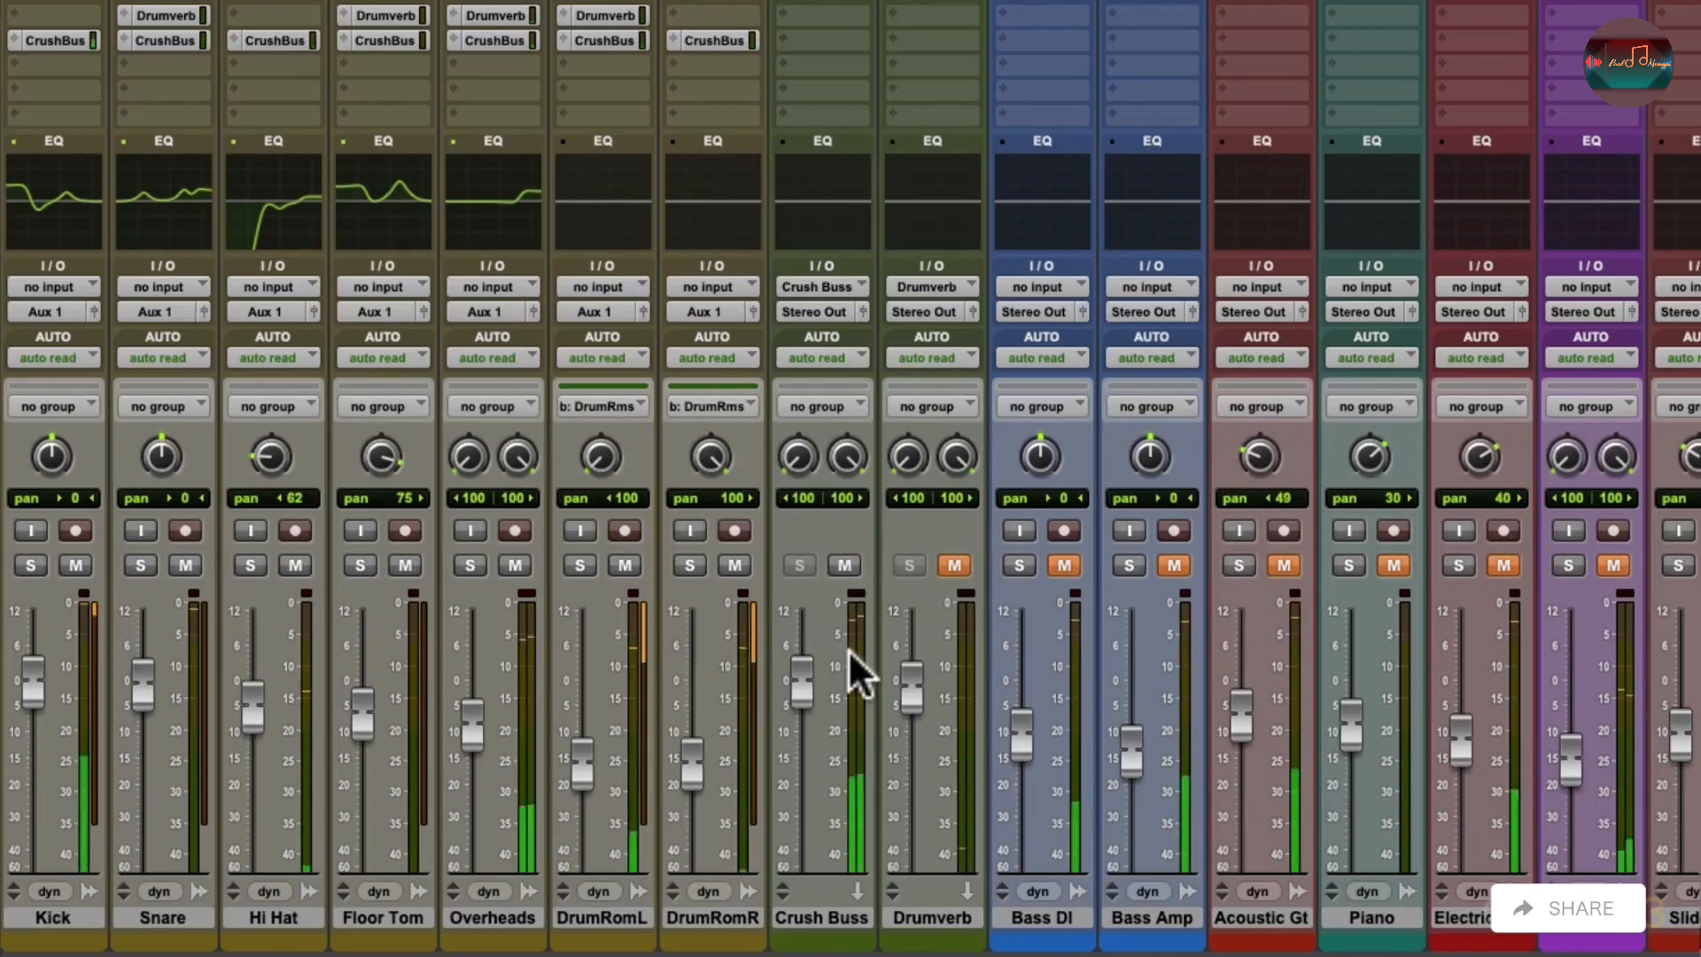
left_click_drag(802, 686, 809, 802)
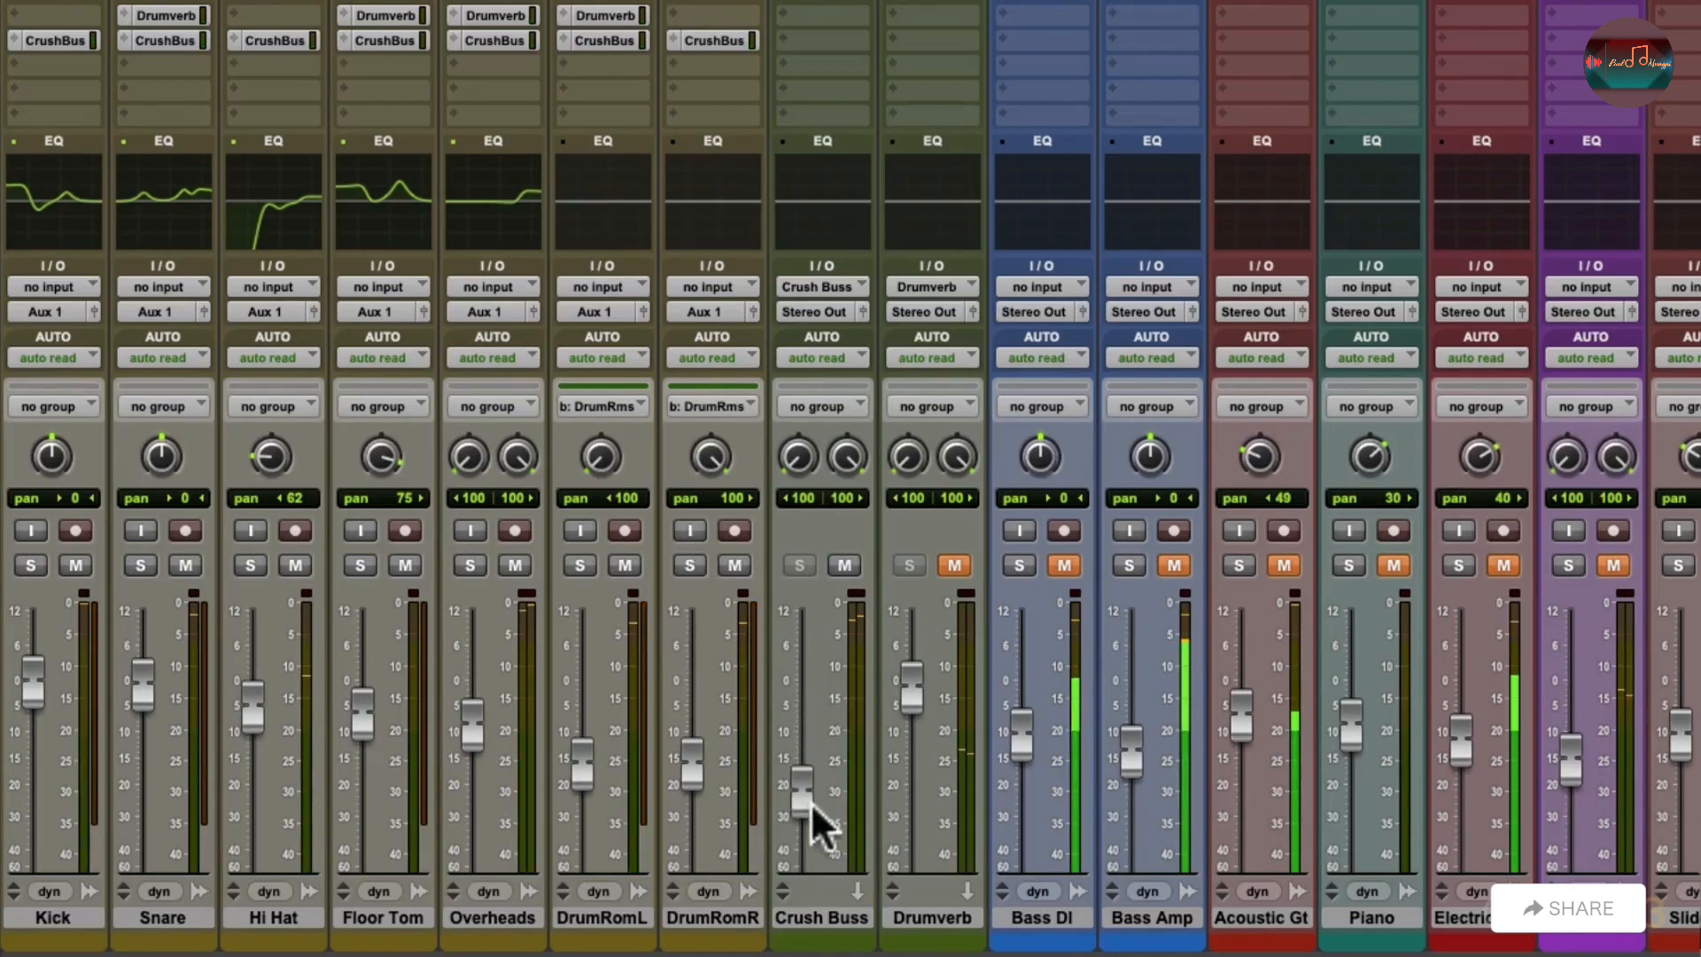
left_click(806, 797, "alt")
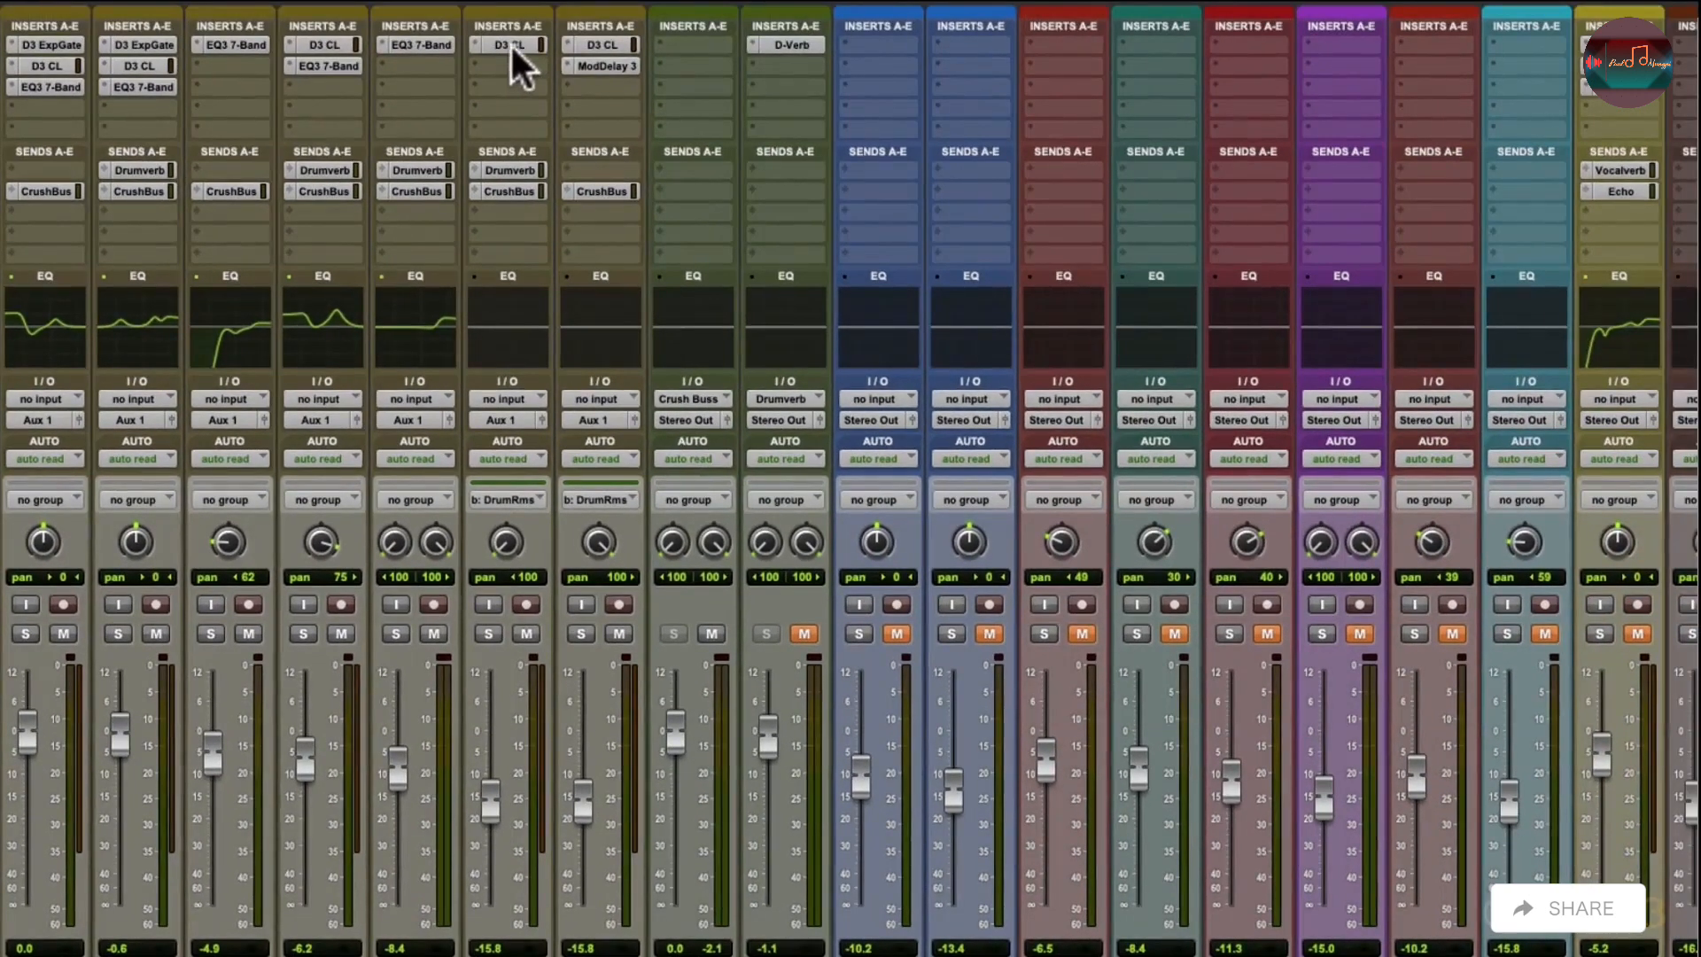
- Copy DrumRomL's D3 CL compressor to Crush Buss's first insert, and set threshold -28.8 dB, attack 2.4 ms and release 132.1 ms during playback
left_click_drag(509, 43, 673, 44)
left_click(693, 45)
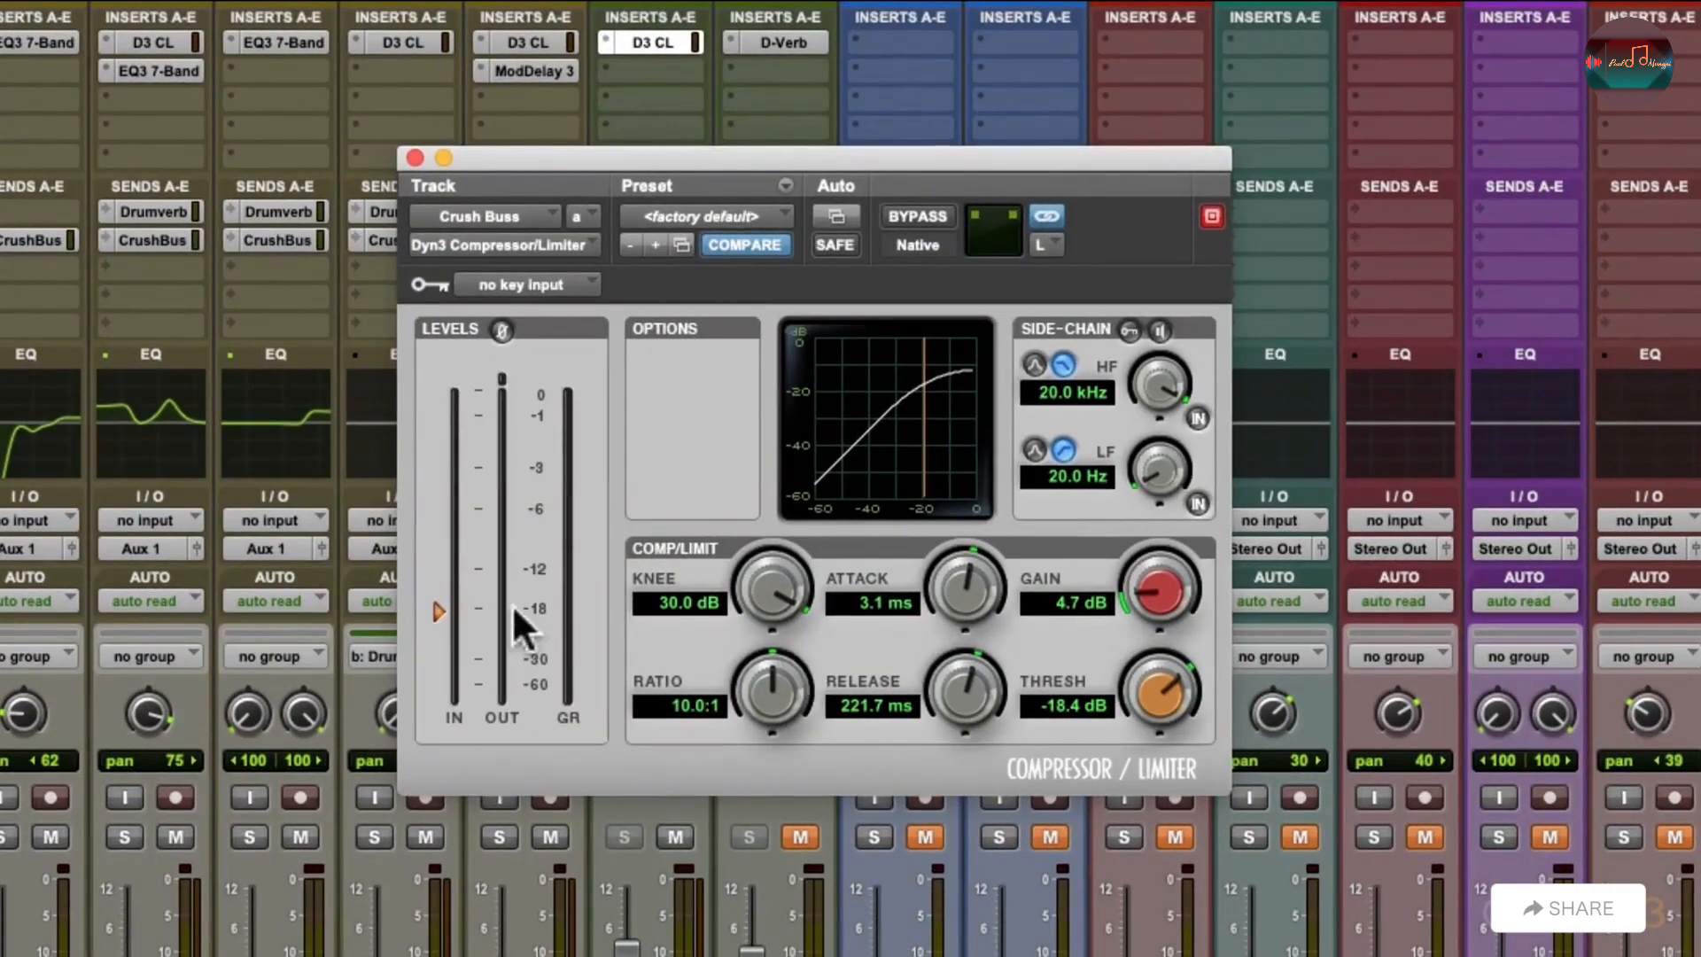
key("space")
left_click_drag(438, 608, 452, 647)
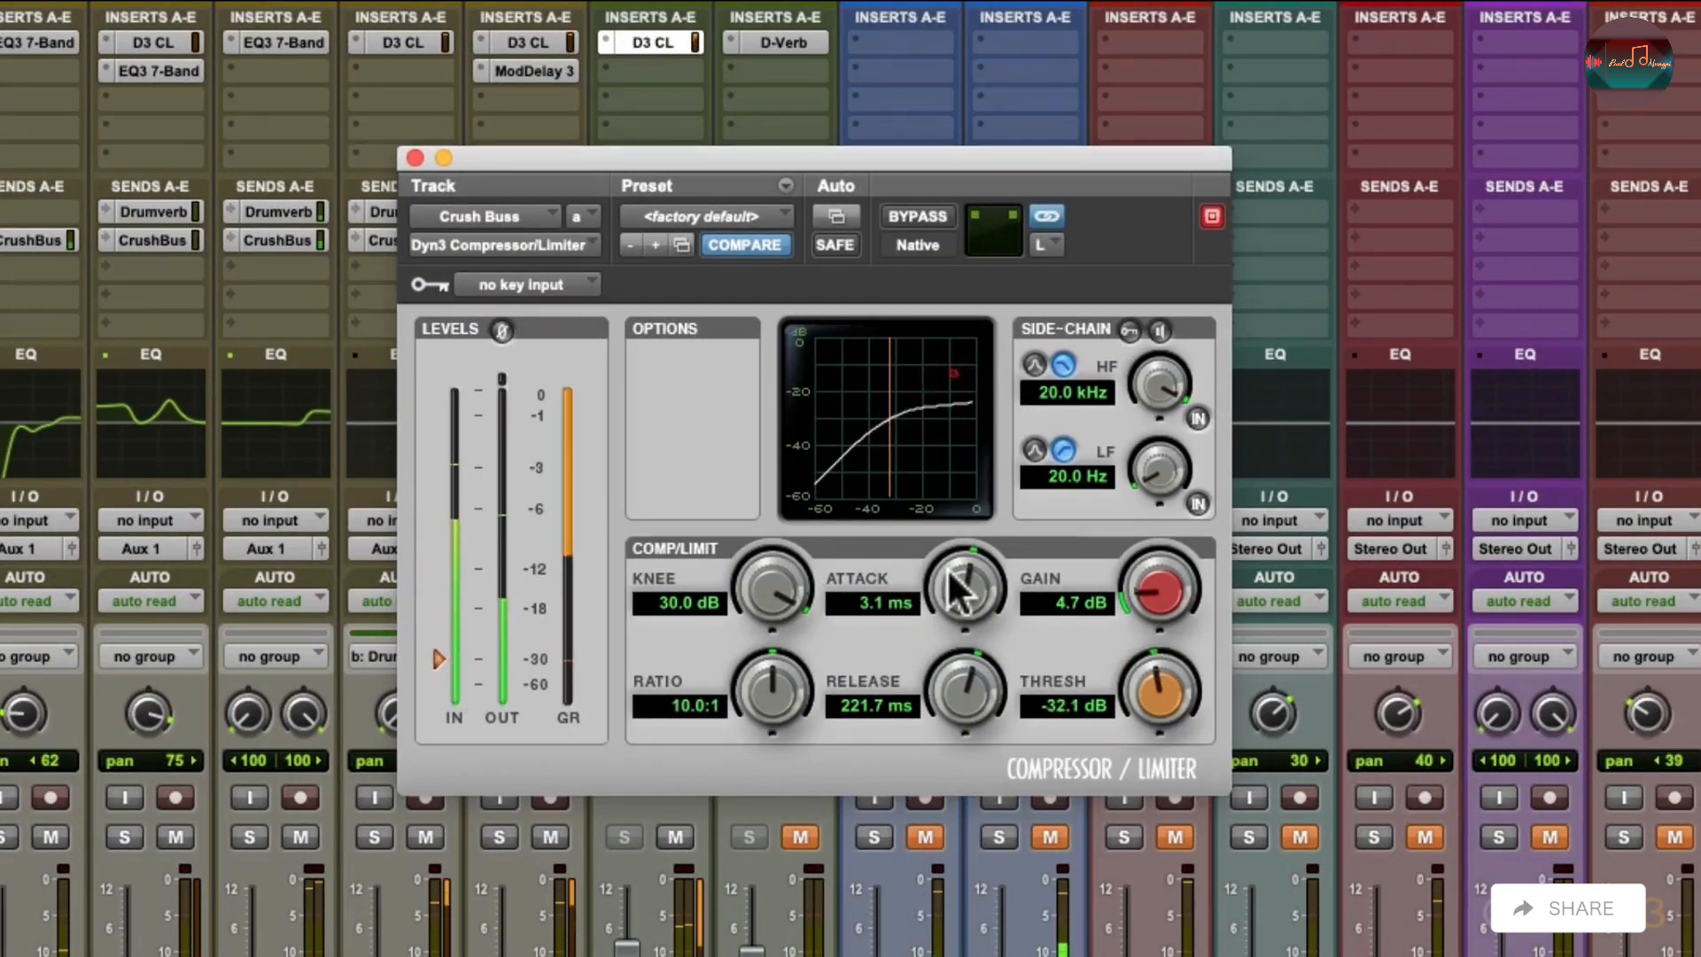
left_click_drag(948, 567, 952, 634)
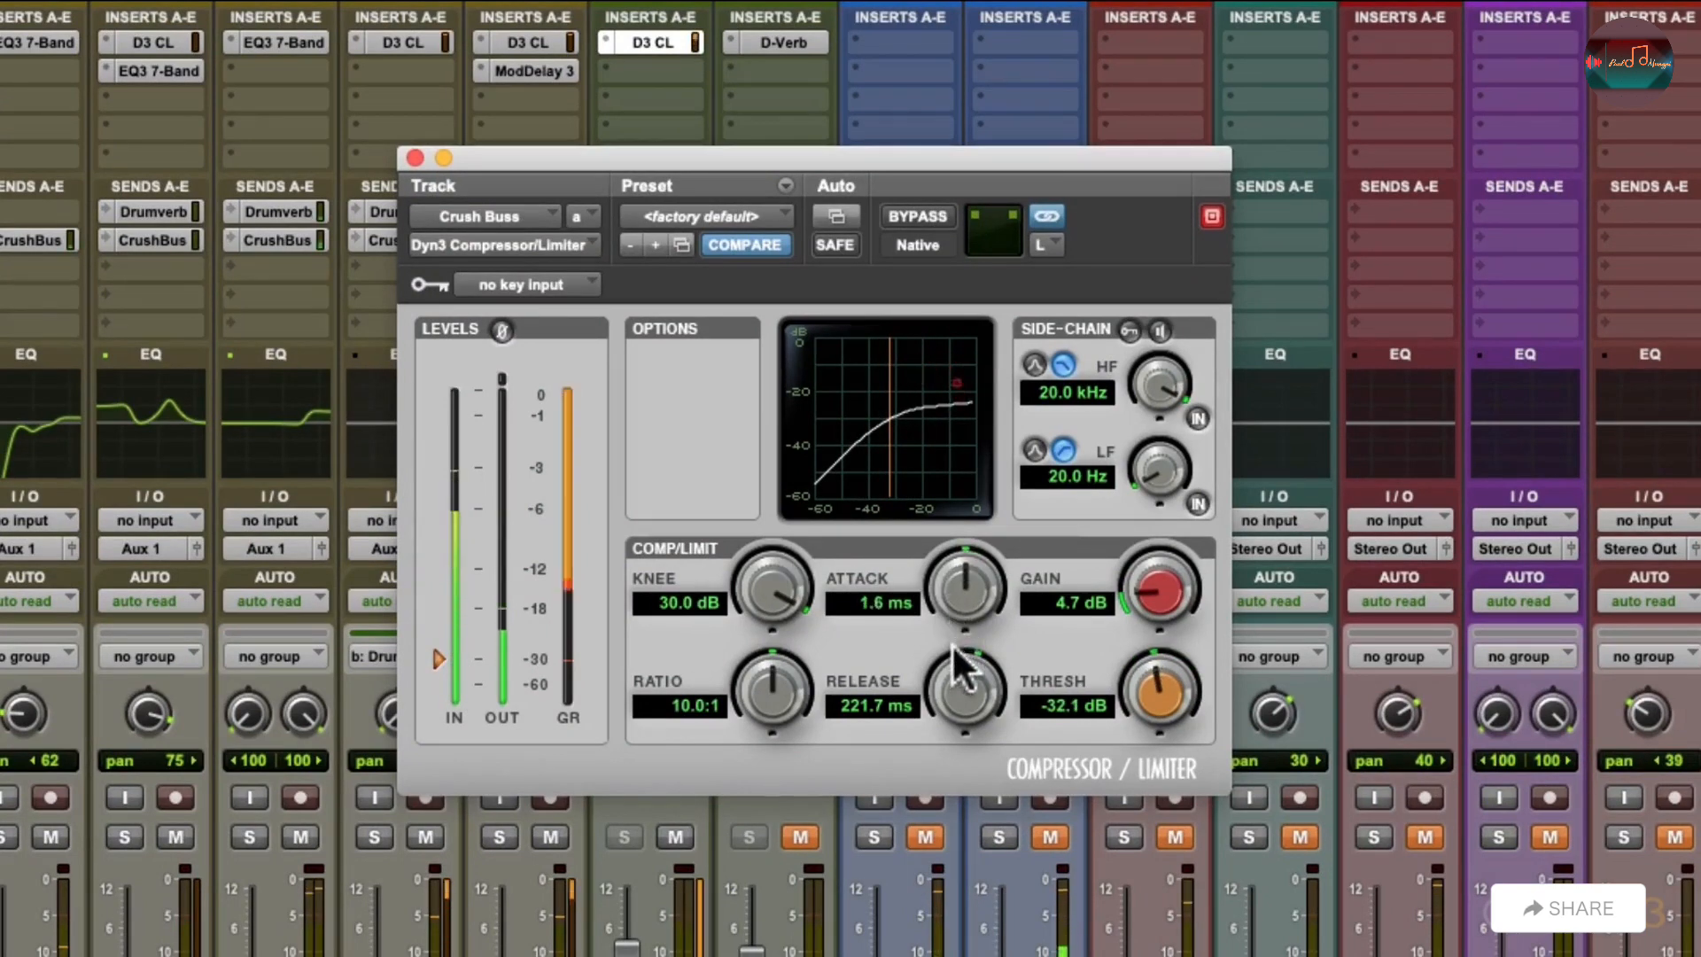
mouse_move(436, 654)
left_mouse_down()
mouse_move(439, 639)
mouse_move(438, 668)
mouse_move(428, 516)
mouse_move(439, 653)
left_mouse_up()
mouse_move(963, 687)
left_mouse_down()
mouse_move(948, 763)
mouse_move(948, 685)
left_mouse_up()
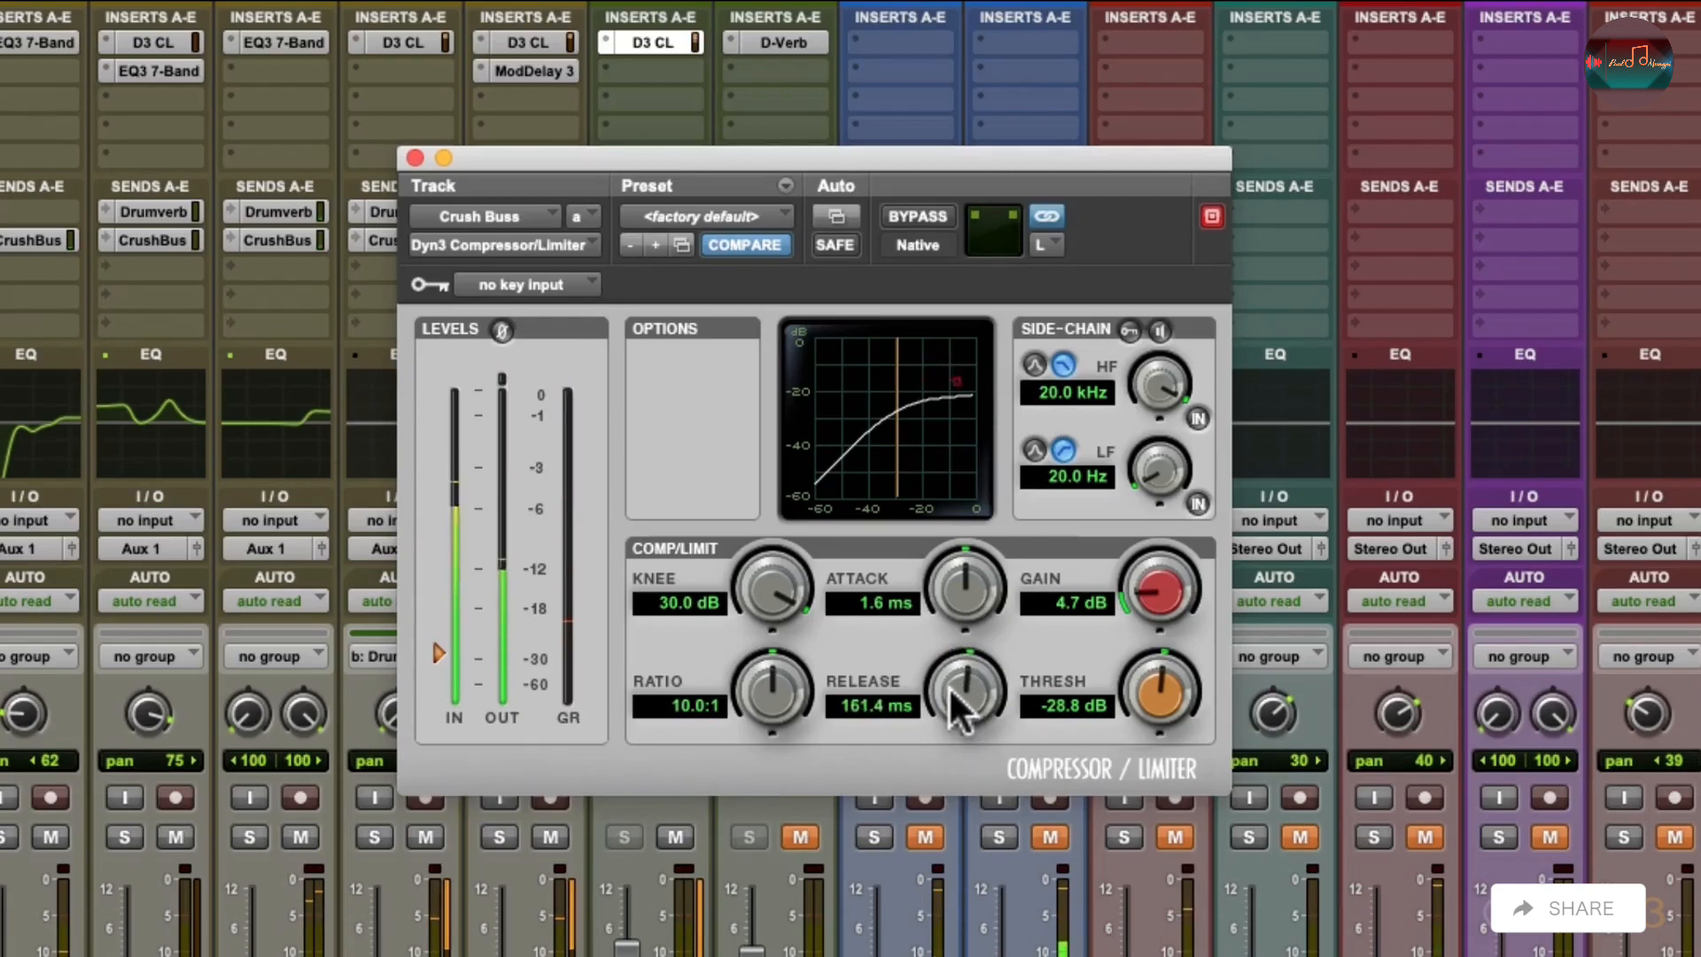
left_click_drag(943, 571, 955, 684)
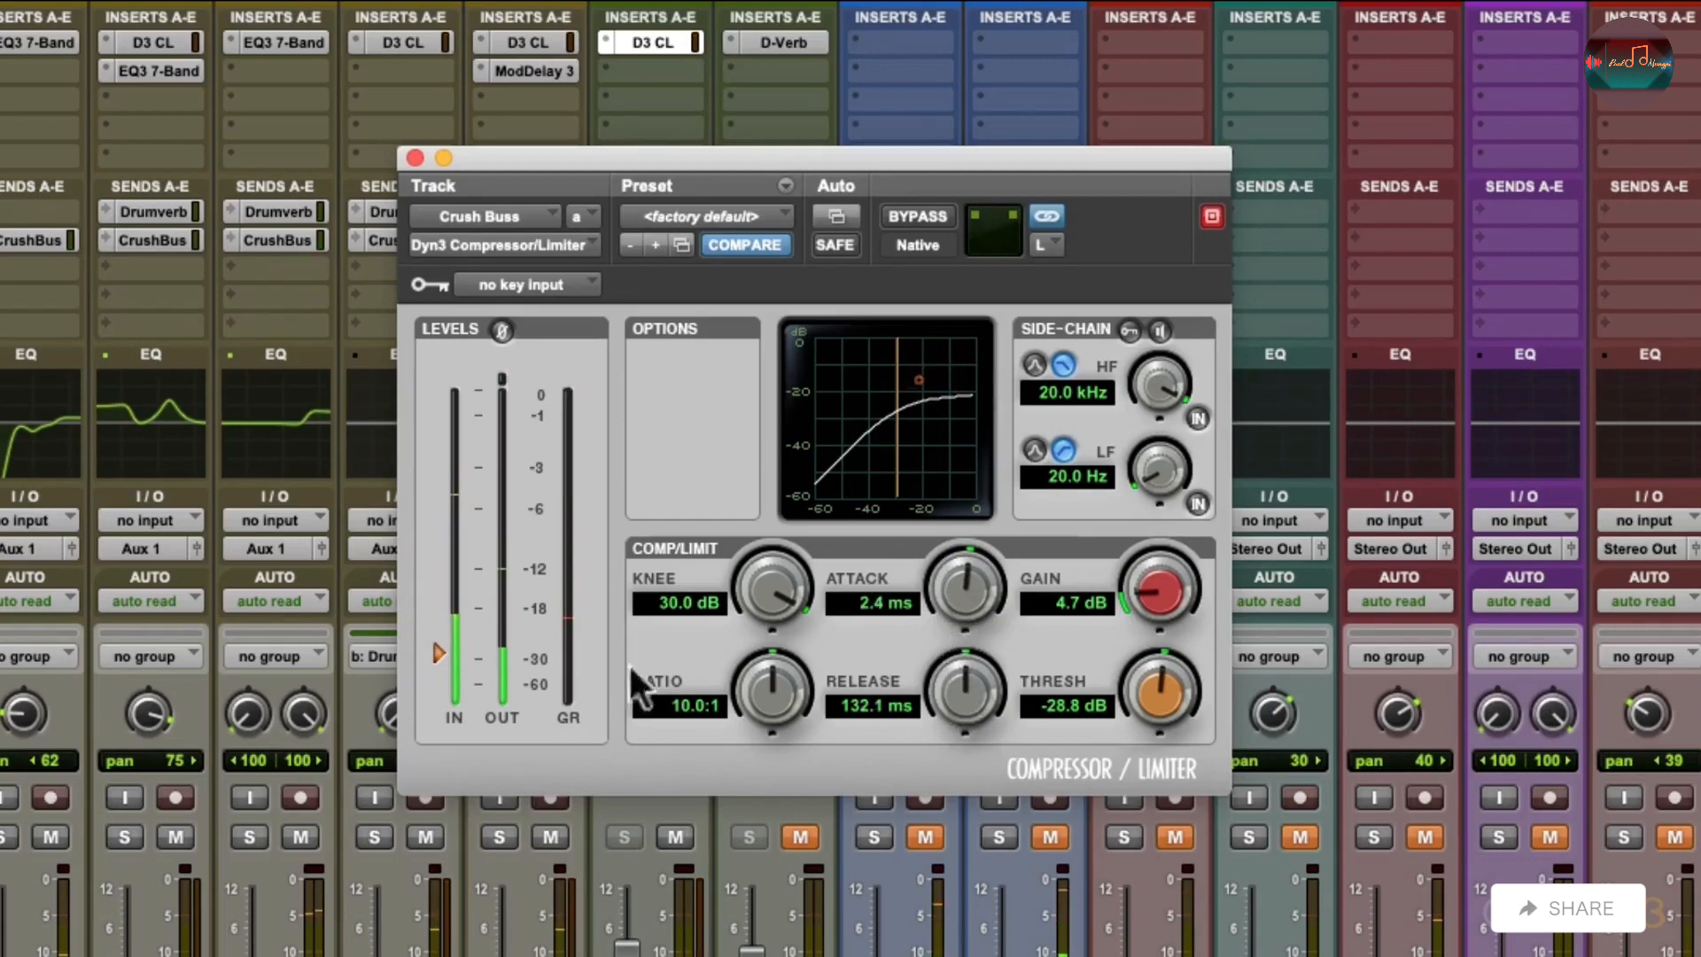
- Set the Crush Buss compressor's threshold to -27.2 dB and close the plug-in window
left_click_drag(441, 651, 444, 641)
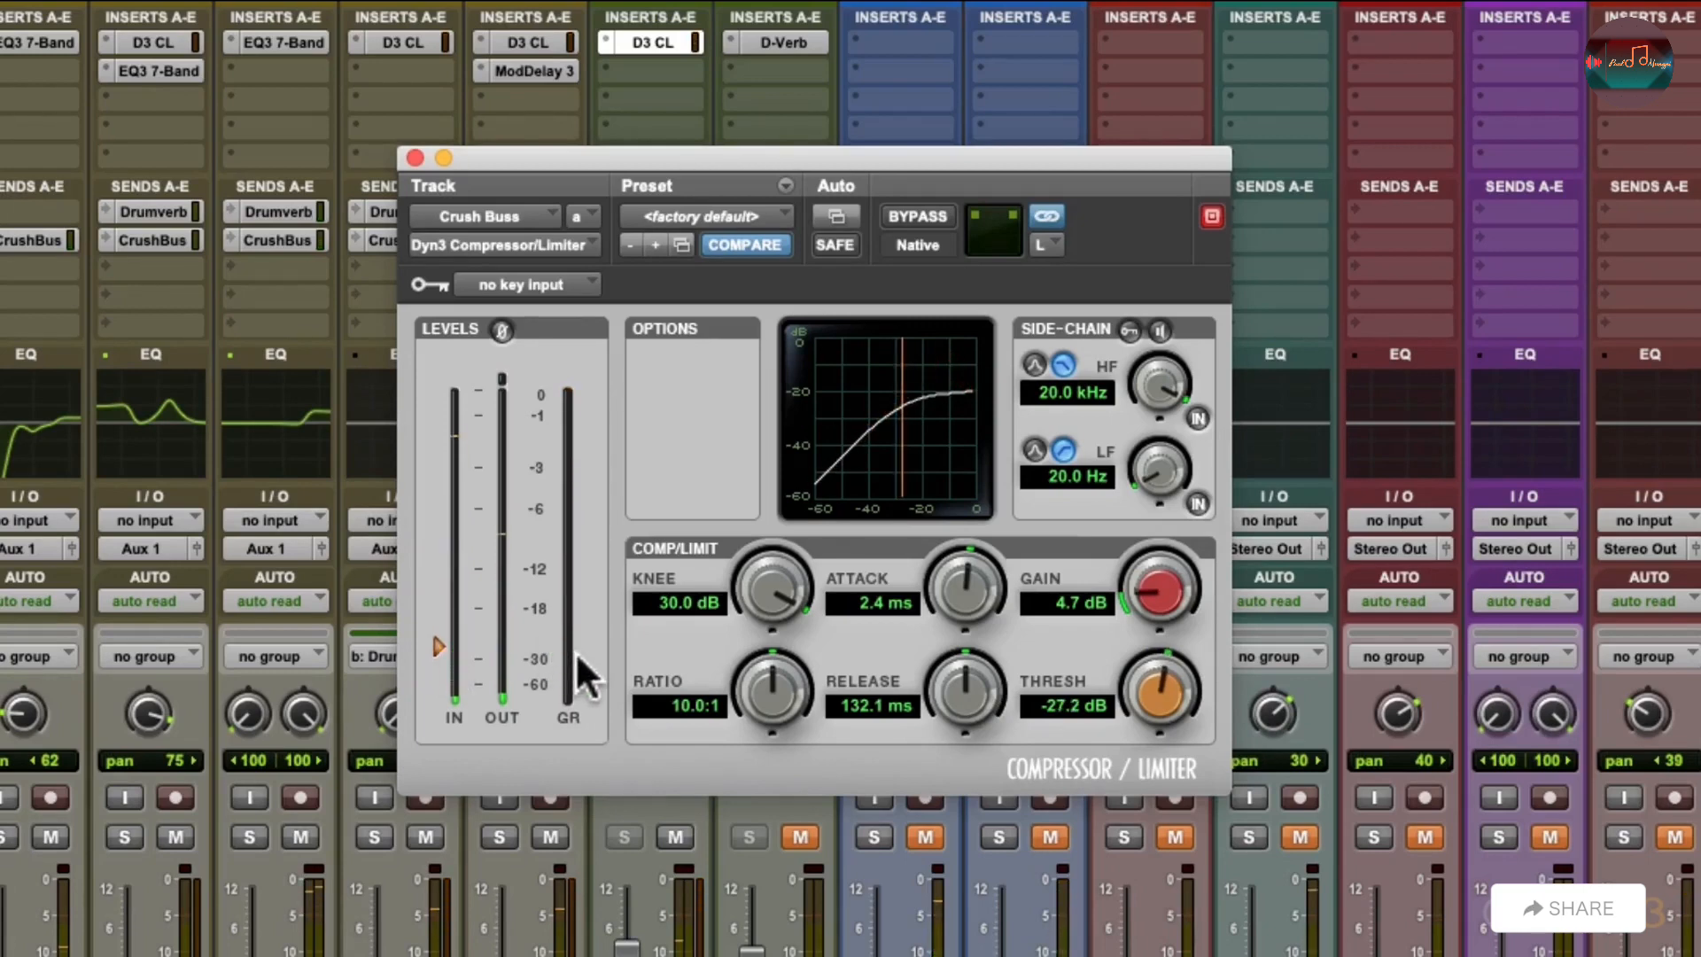
left_click(414, 157)
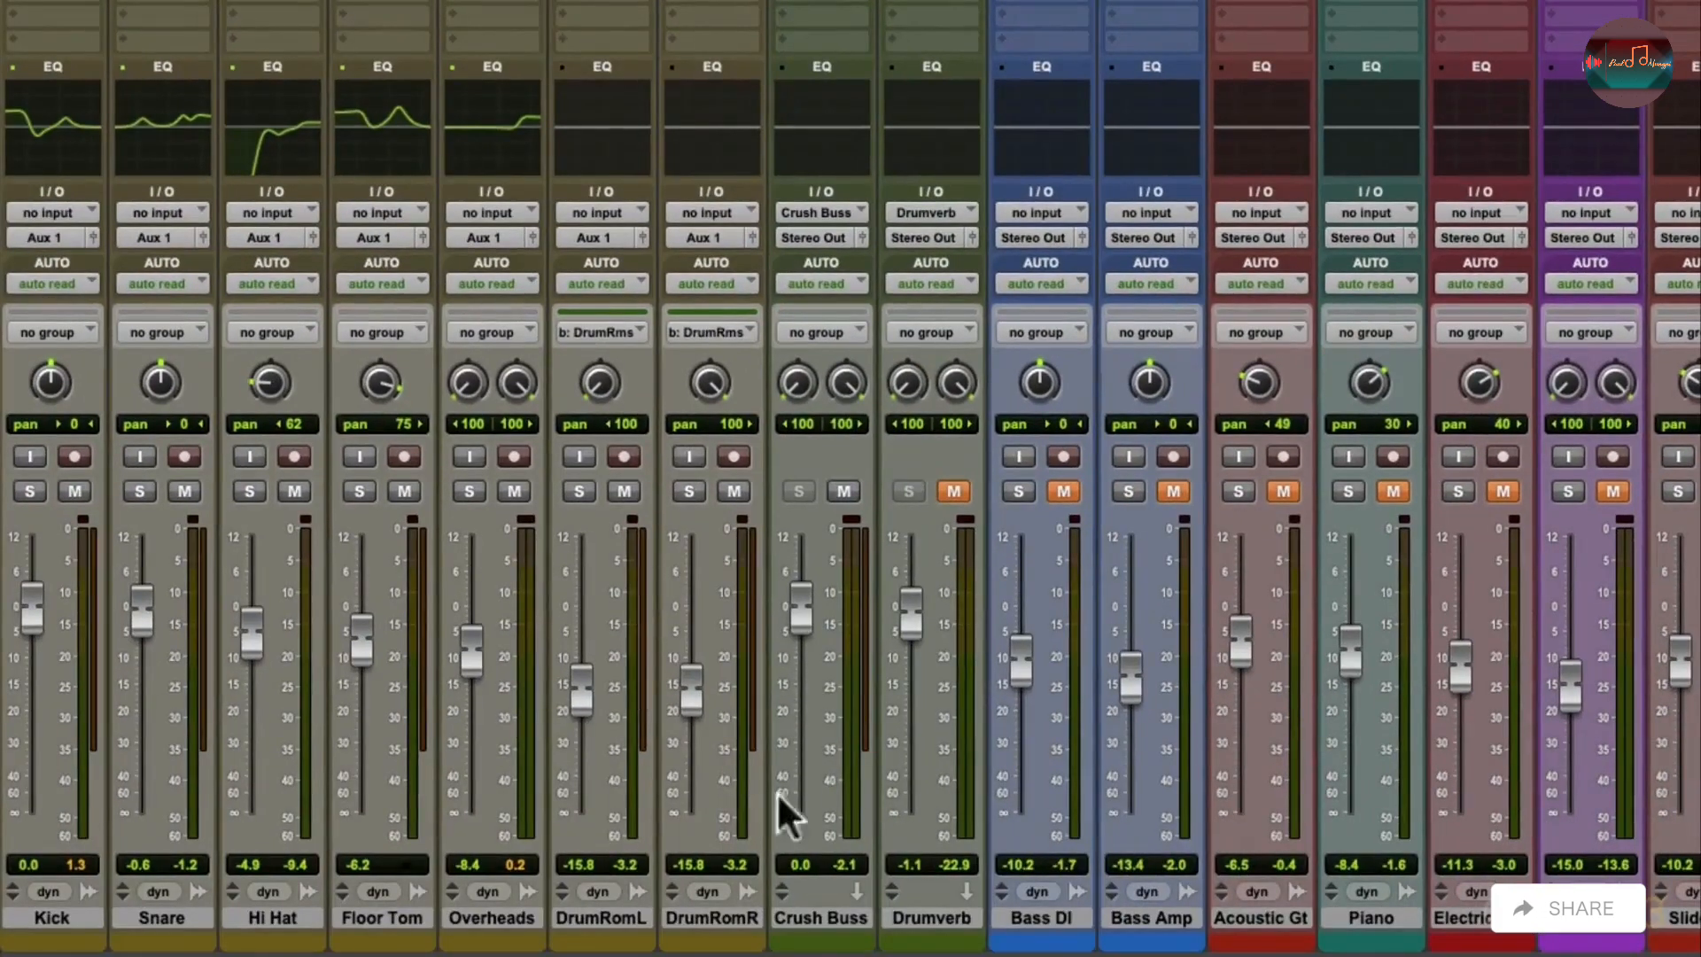
- Route the outputs of all tracks from Kick through DrumRomR to the stereo Stereo Out path
left_click(745, 920)
left_click(84, 926, "shift")
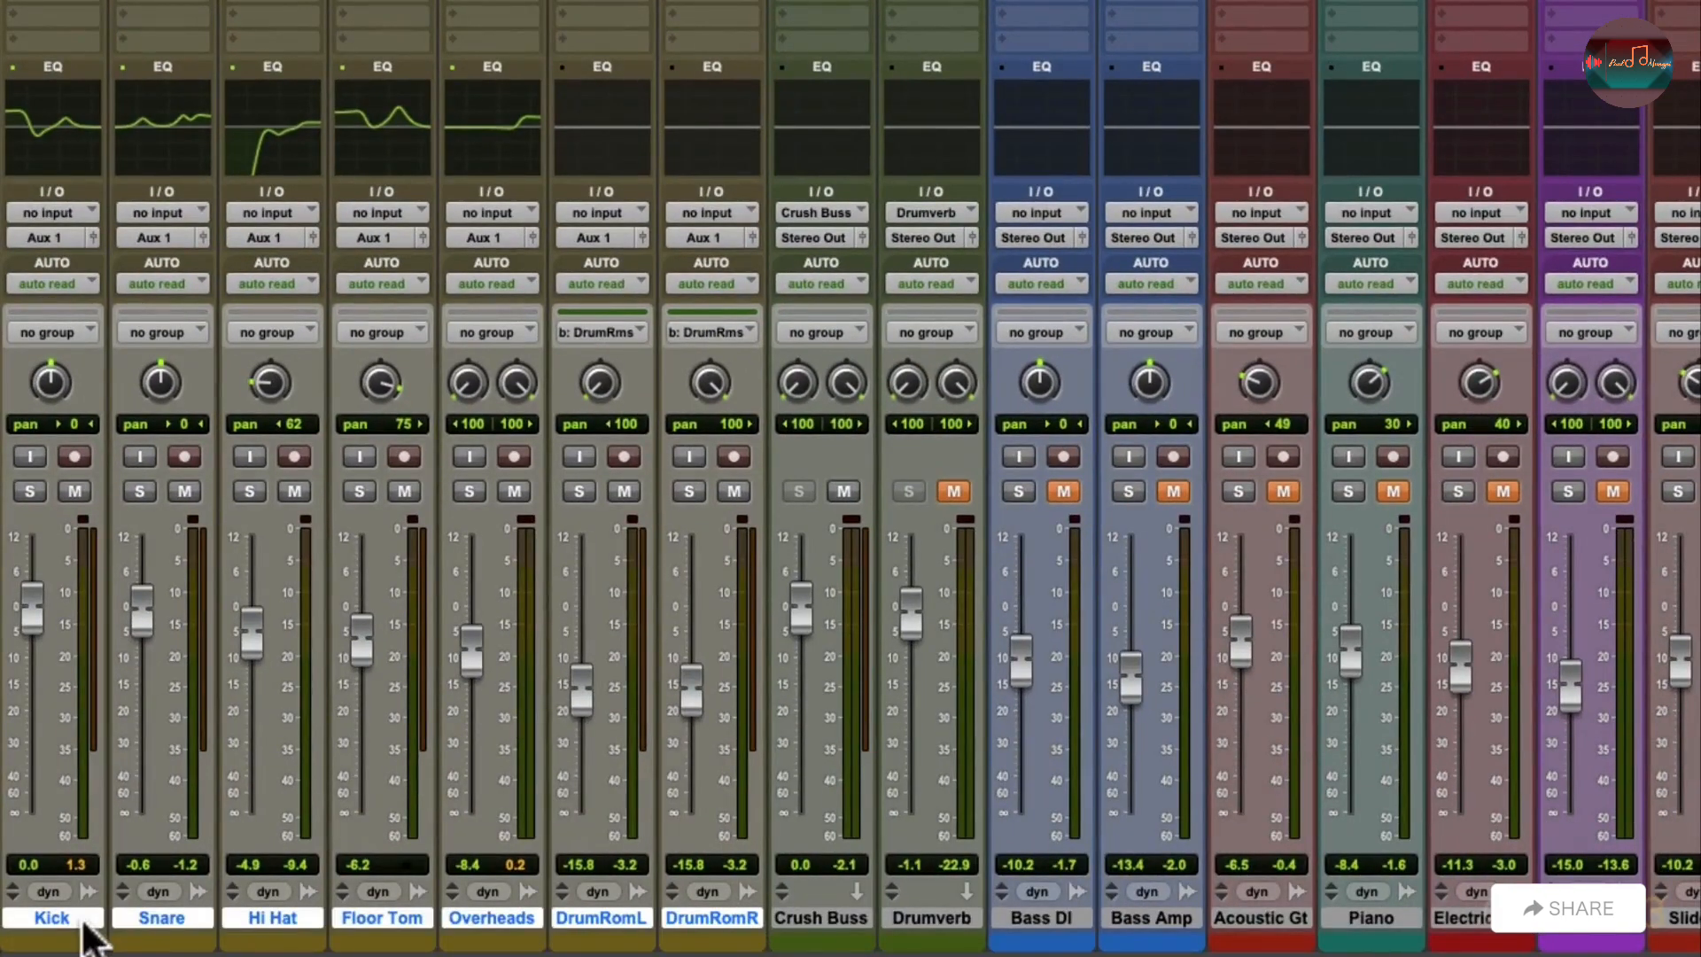
left_click(707, 234)
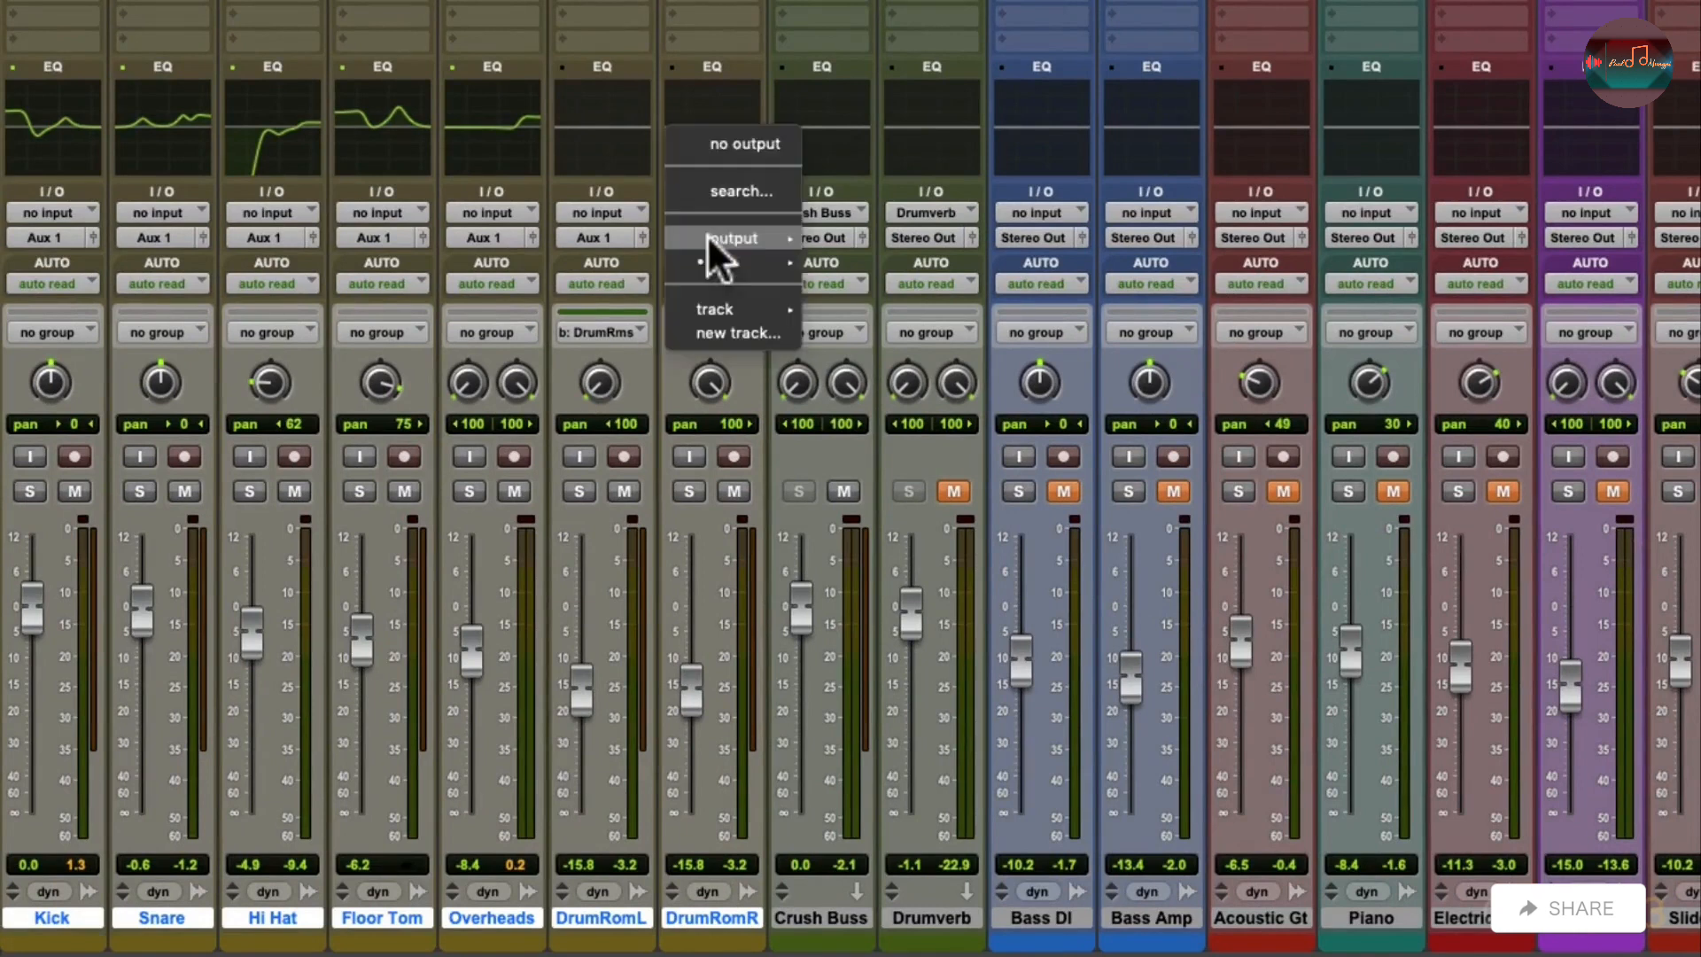
mouse_move(711, 235)
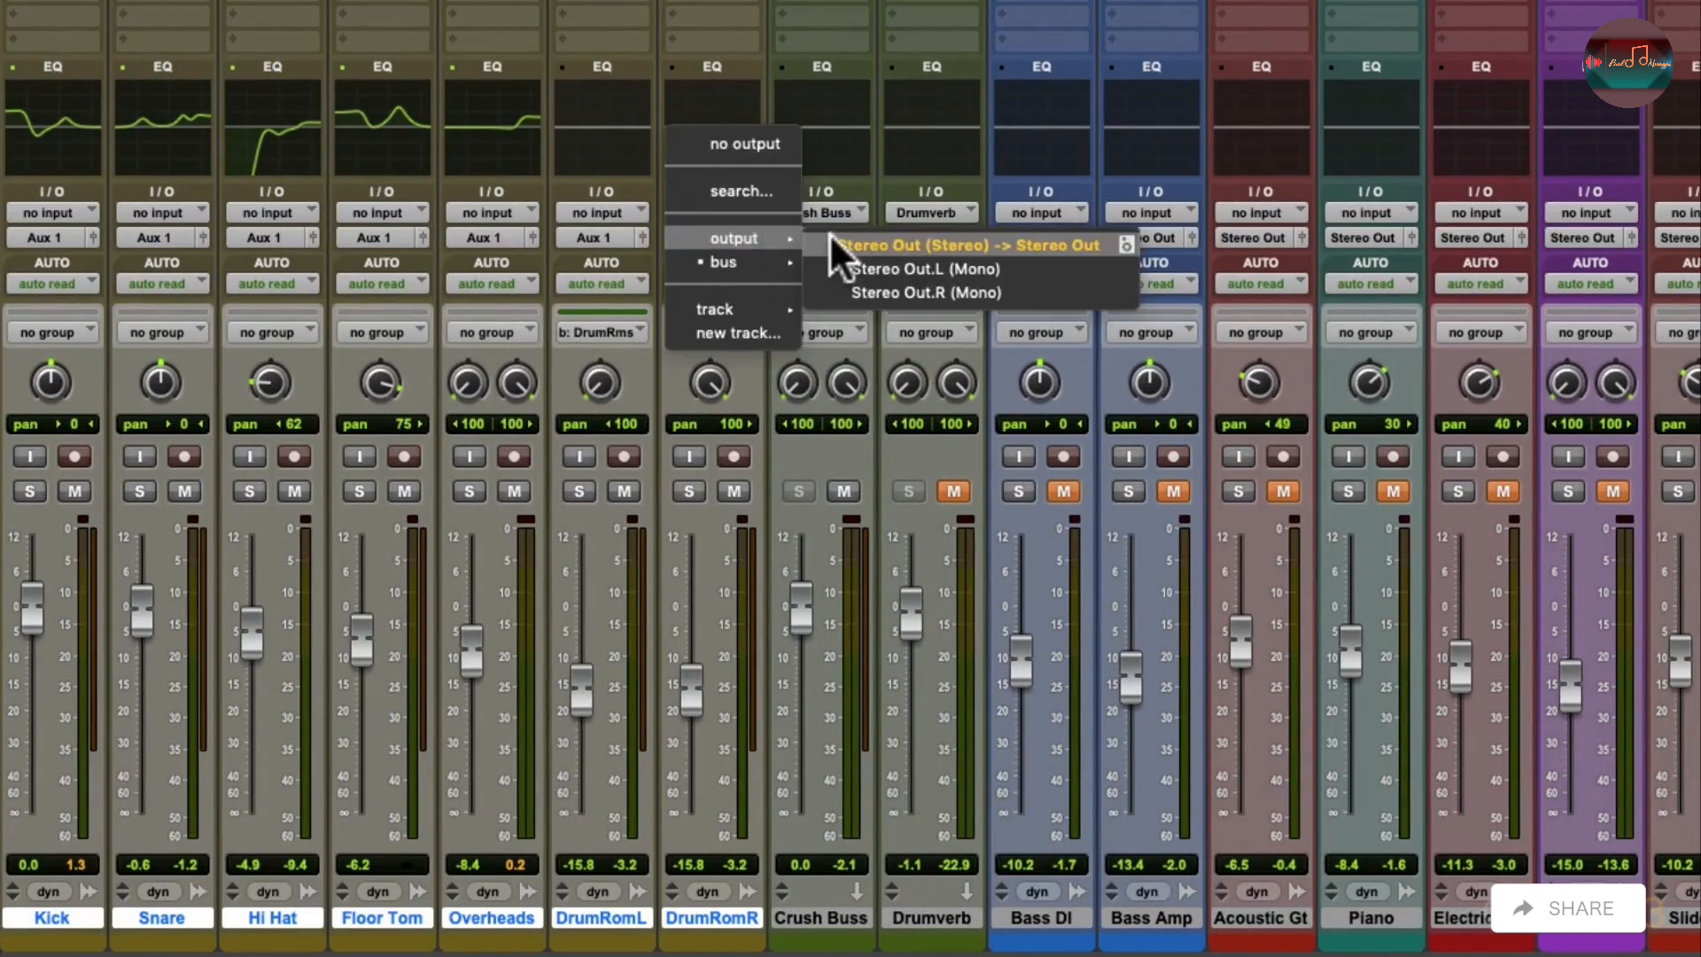
left_click(832, 241, "alt+shift")
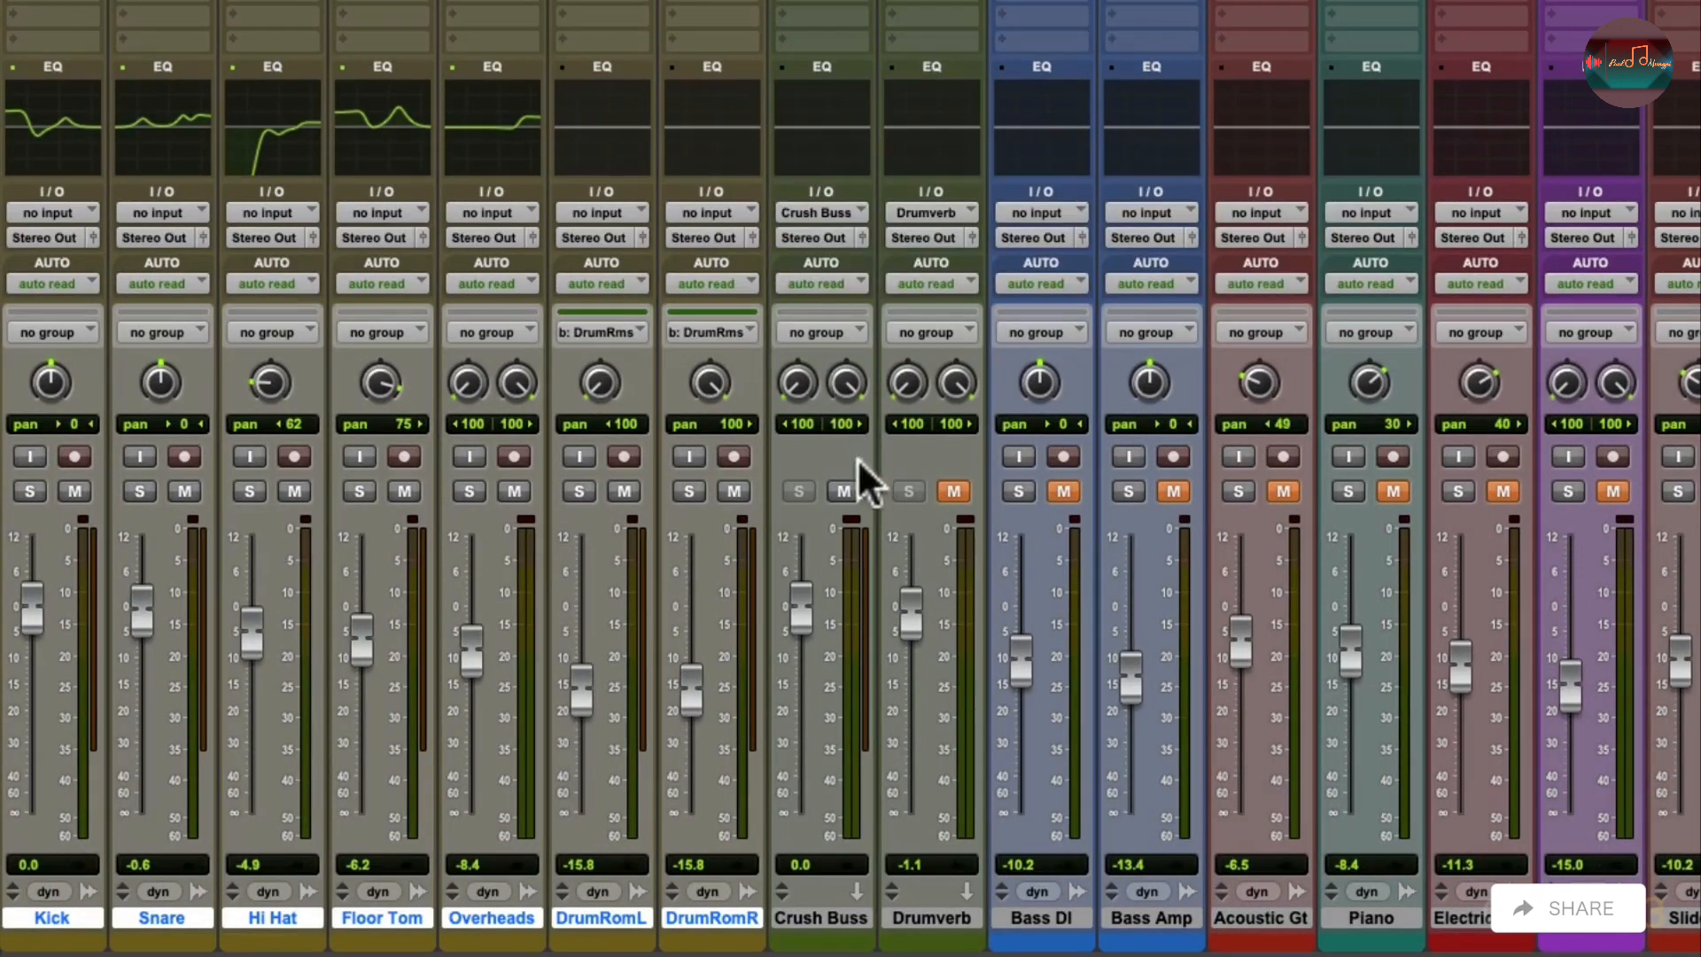
- Compare the drums with Crush Buss muted and unmuted, lower its fader to -∞, and unmute Drumverb
left_click(845, 491)
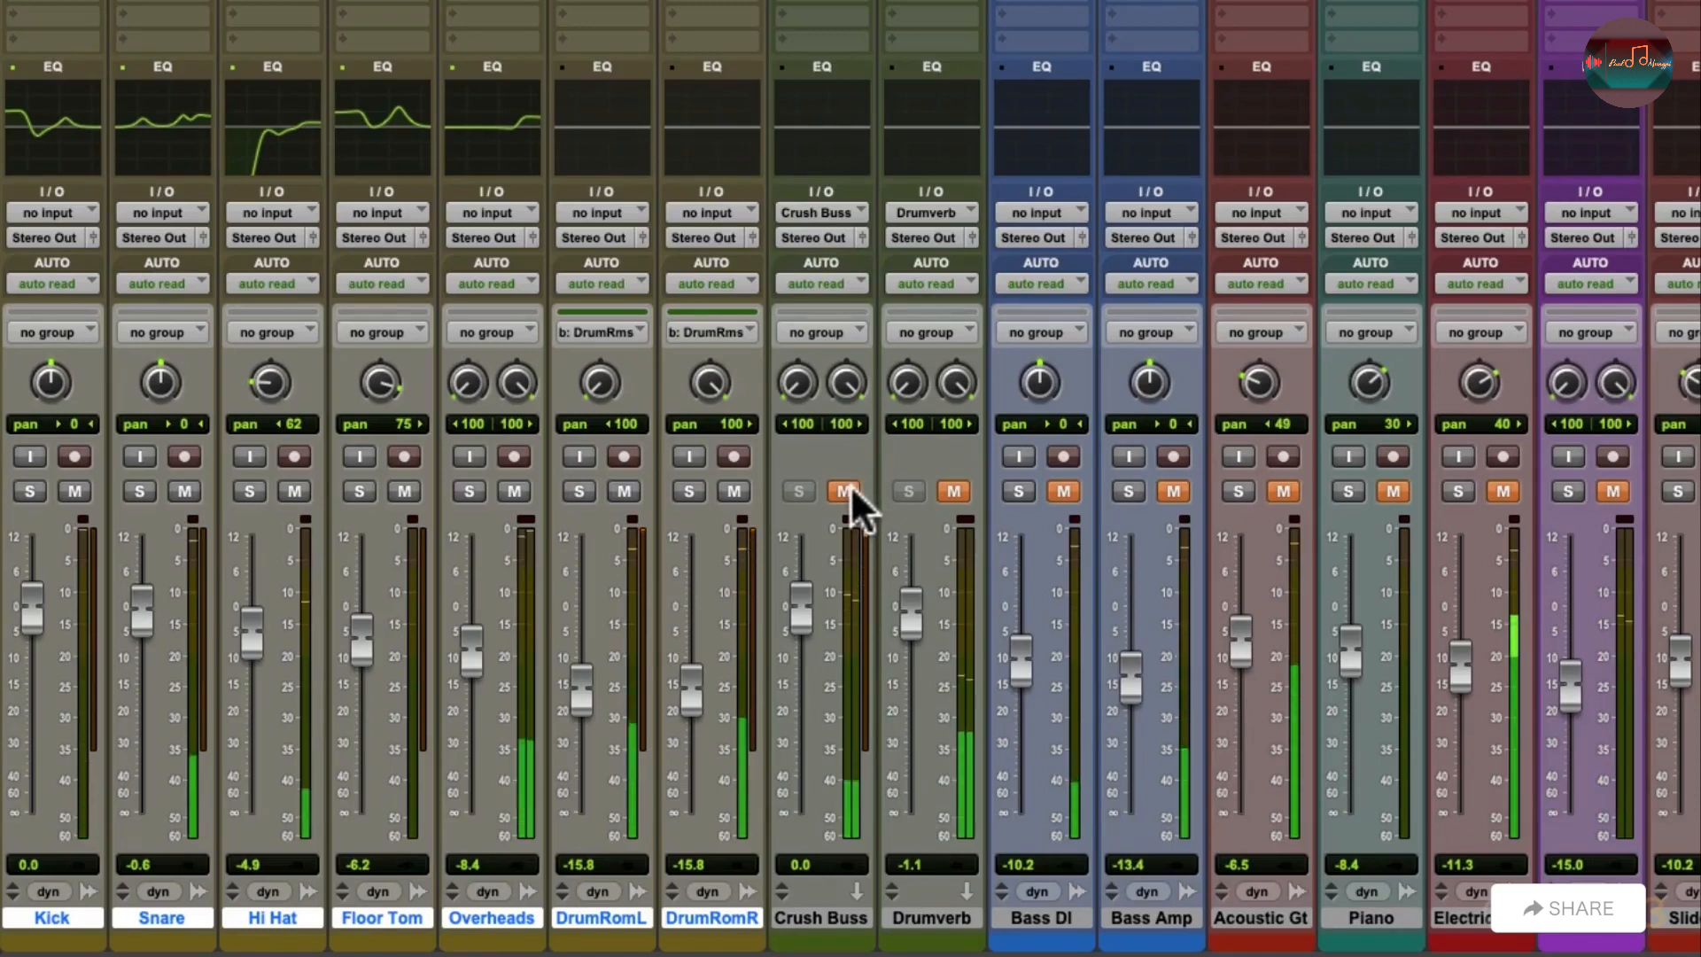
left_click(845, 491)
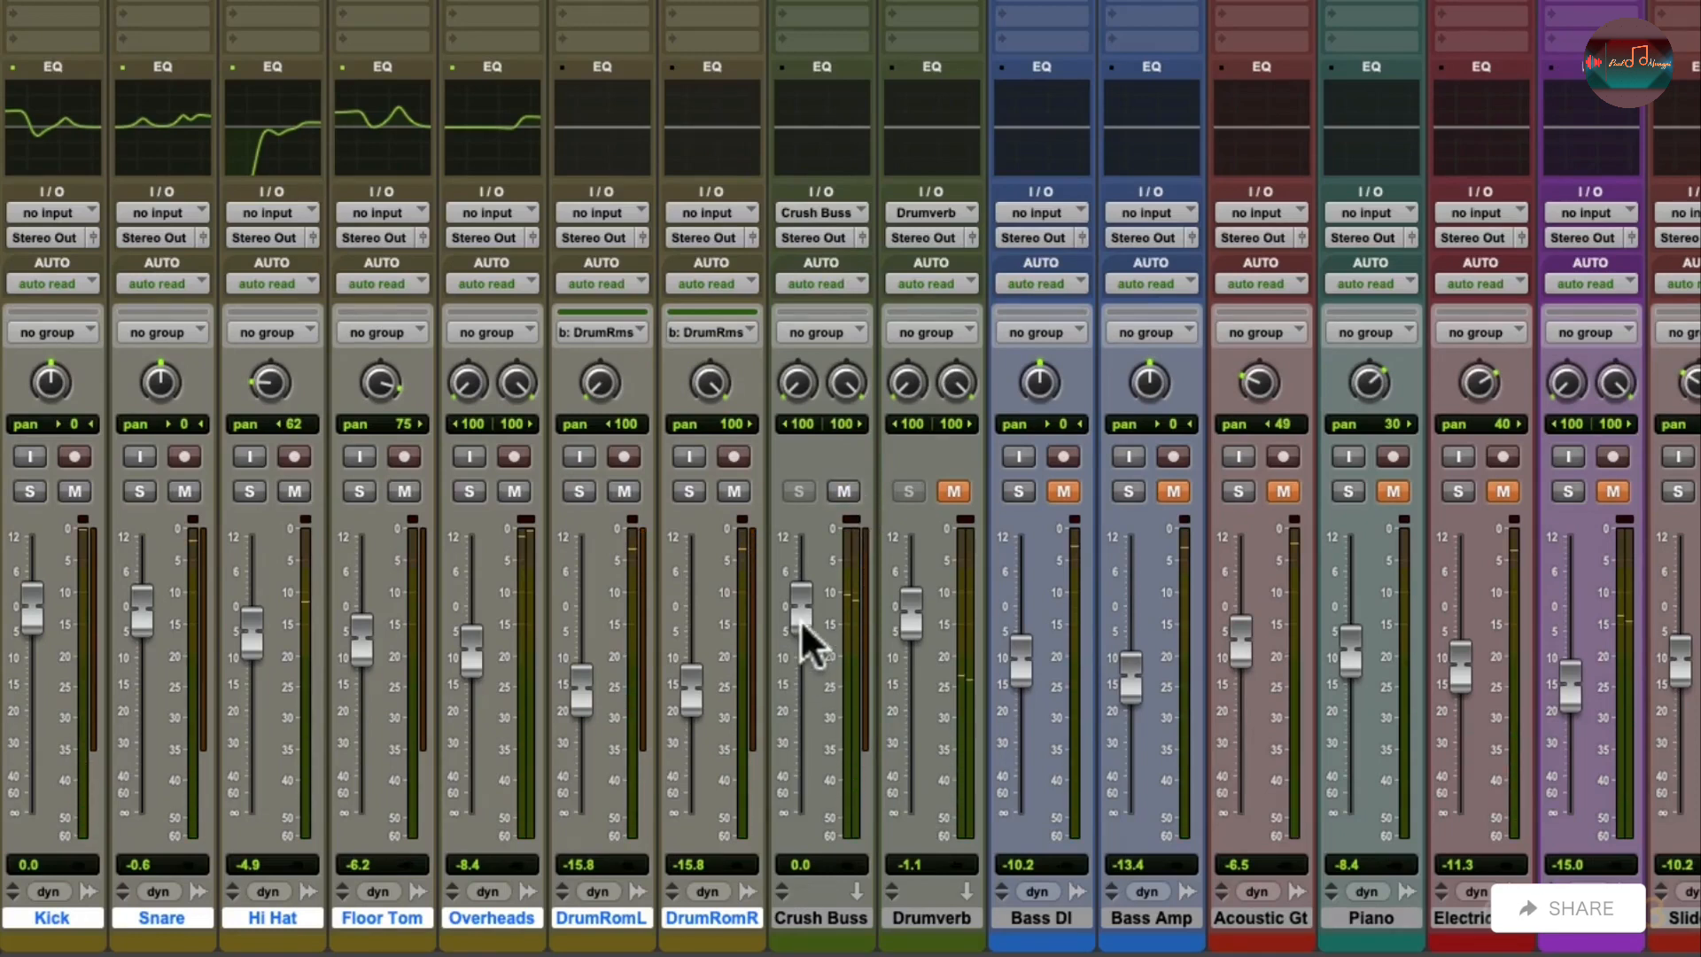
left_click_drag(801, 620, 795, 837)
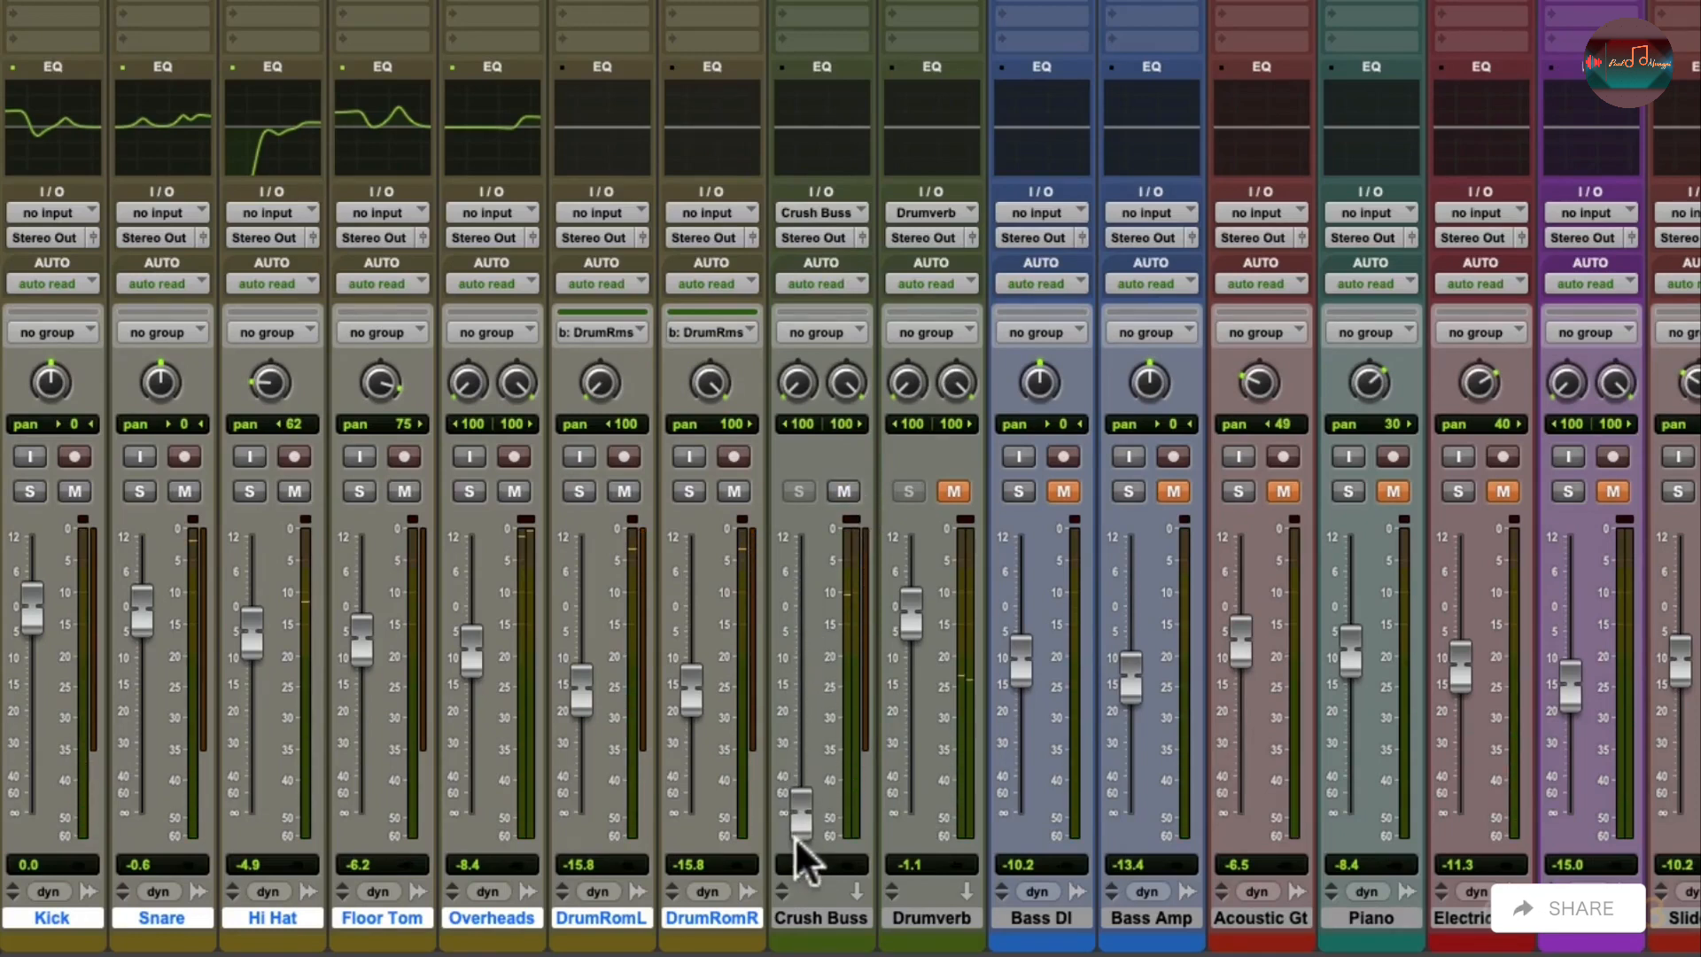
left_click(954, 489)
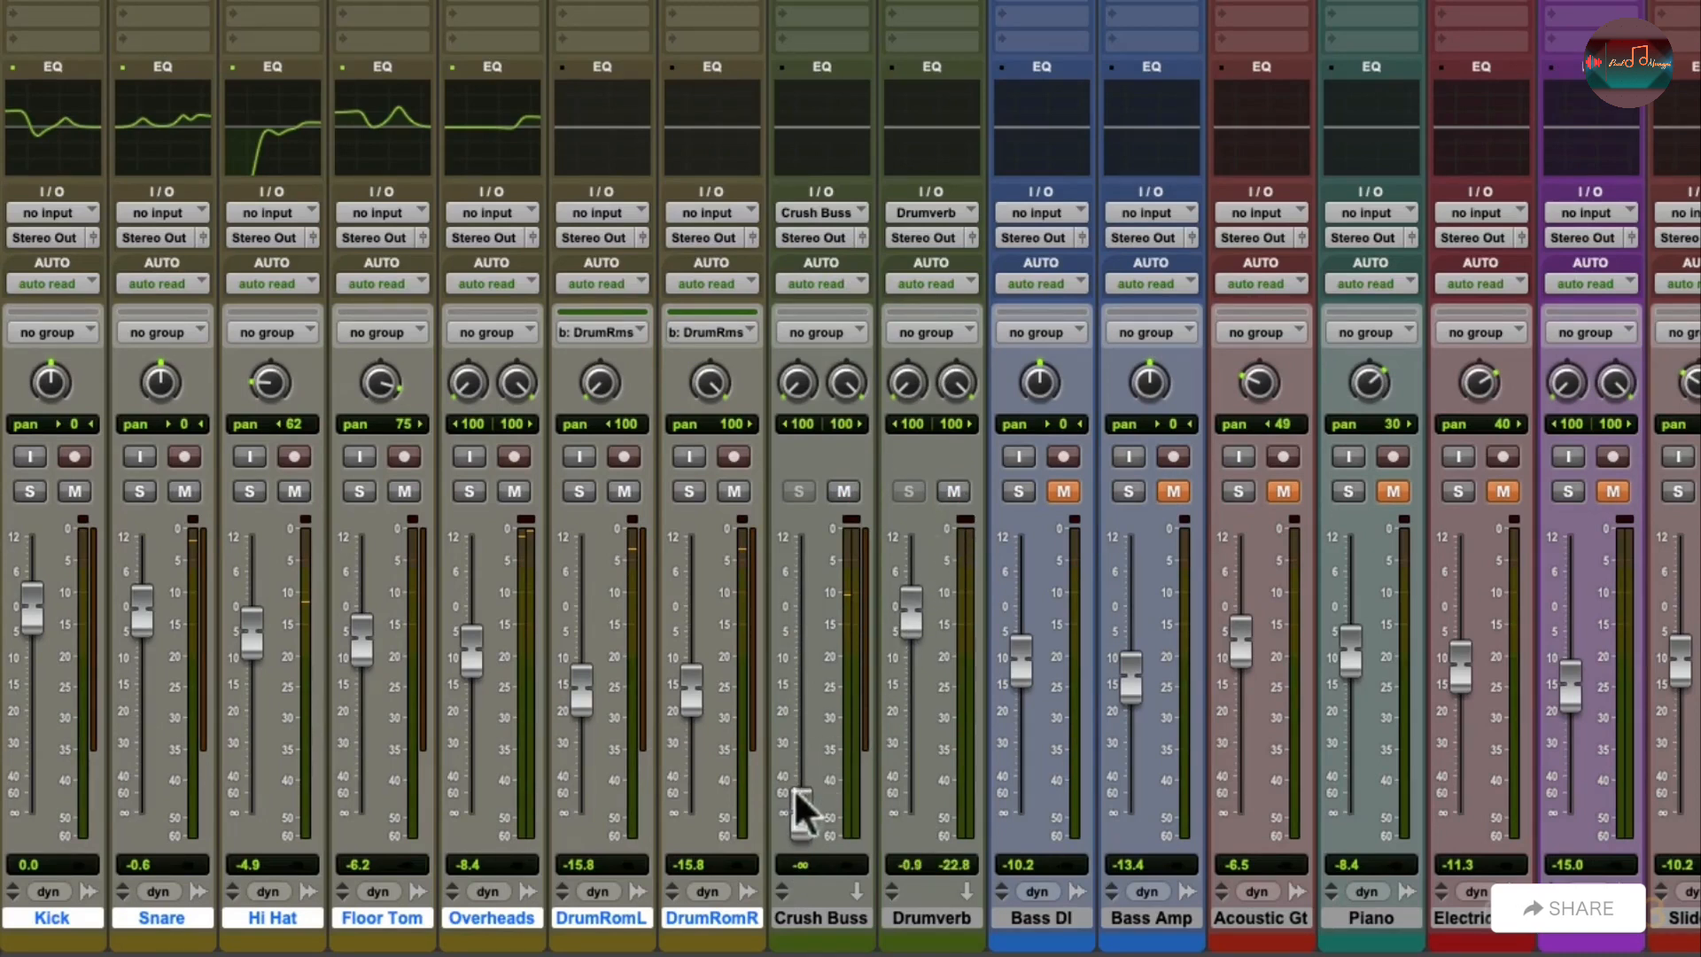
- Balance the drum levels during playback: Crush Buss at -17.4 dB, Drumverb at +0.2 dB, and the linked DrumRomL and DrumRomR at -17.7 dB
left_click_drag(796, 802, 786, 684)
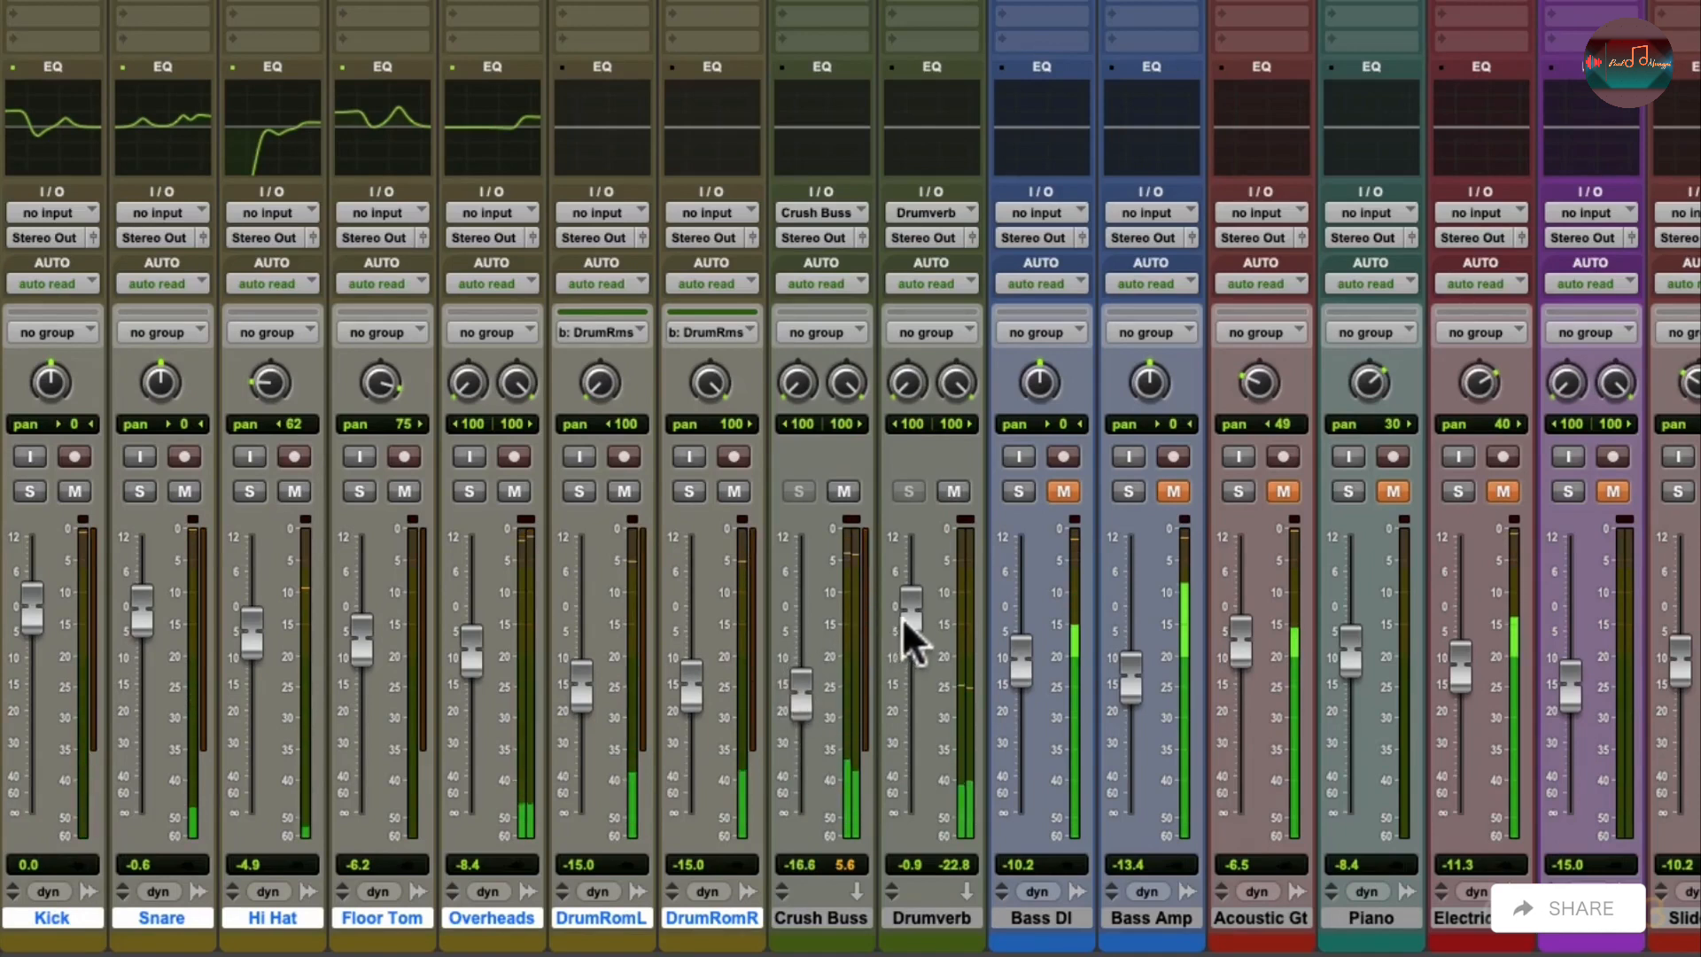
left_click_drag(906, 619, 905, 610)
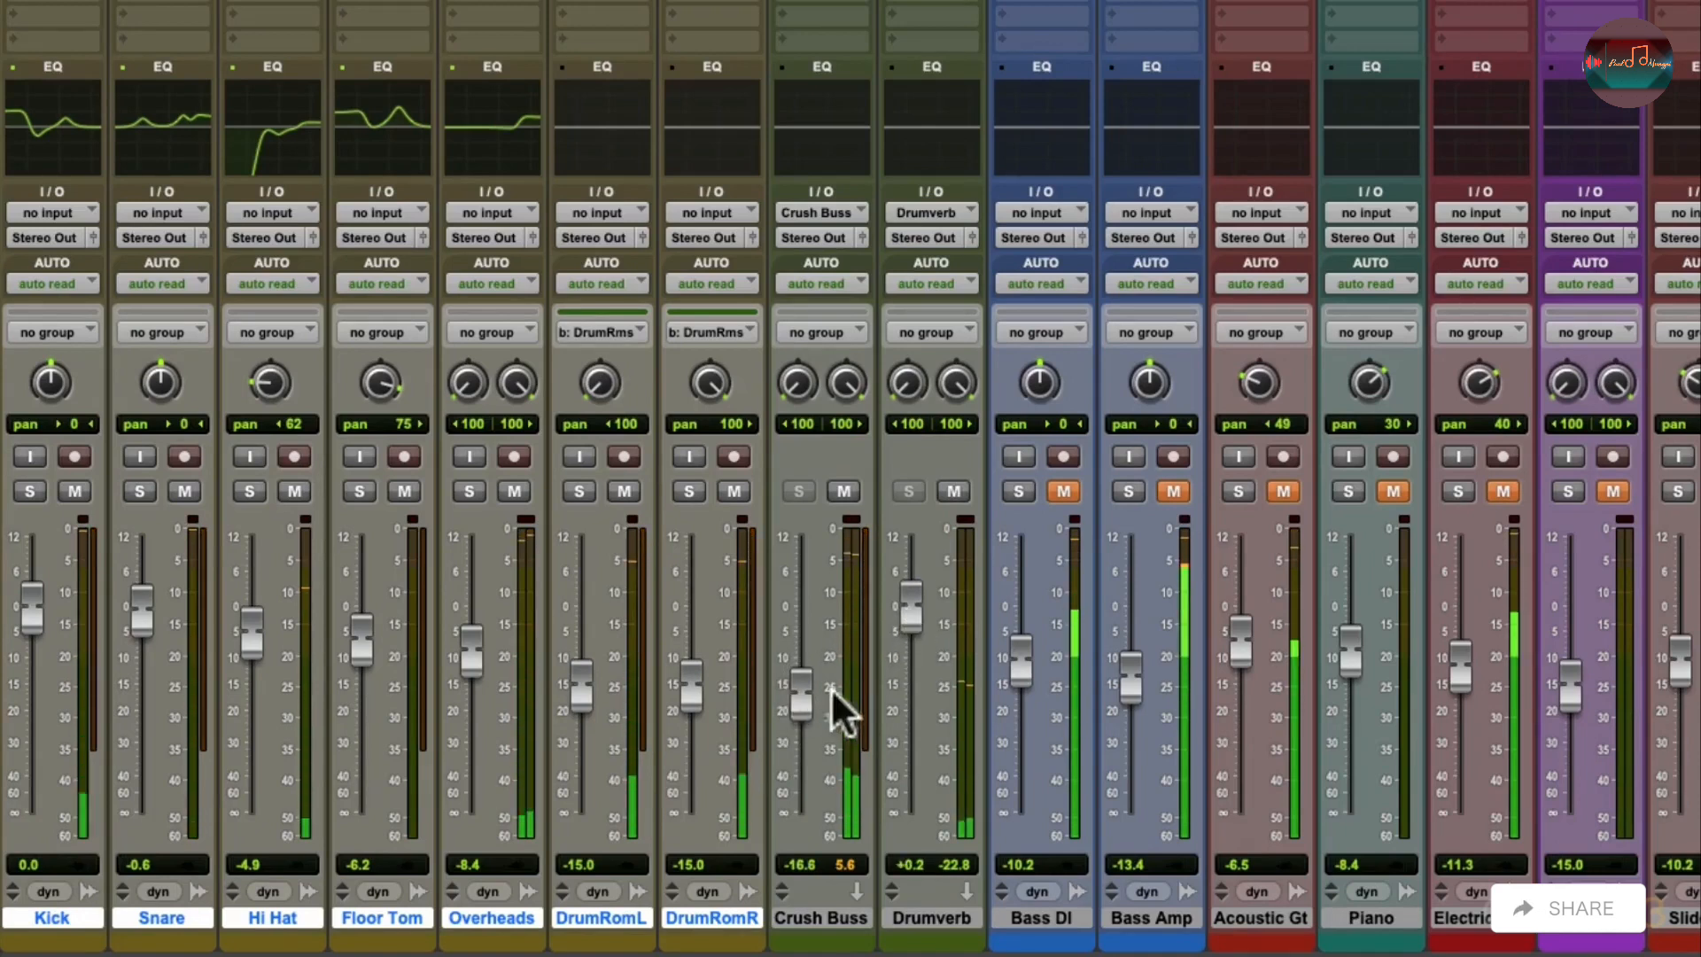
mouse_move(684, 689)
left_mouse_down()
mouse_move(686, 747)
mouse_move(689, 685)
left_mouse_up()
left_click_drag(794, 706, 820, 725)
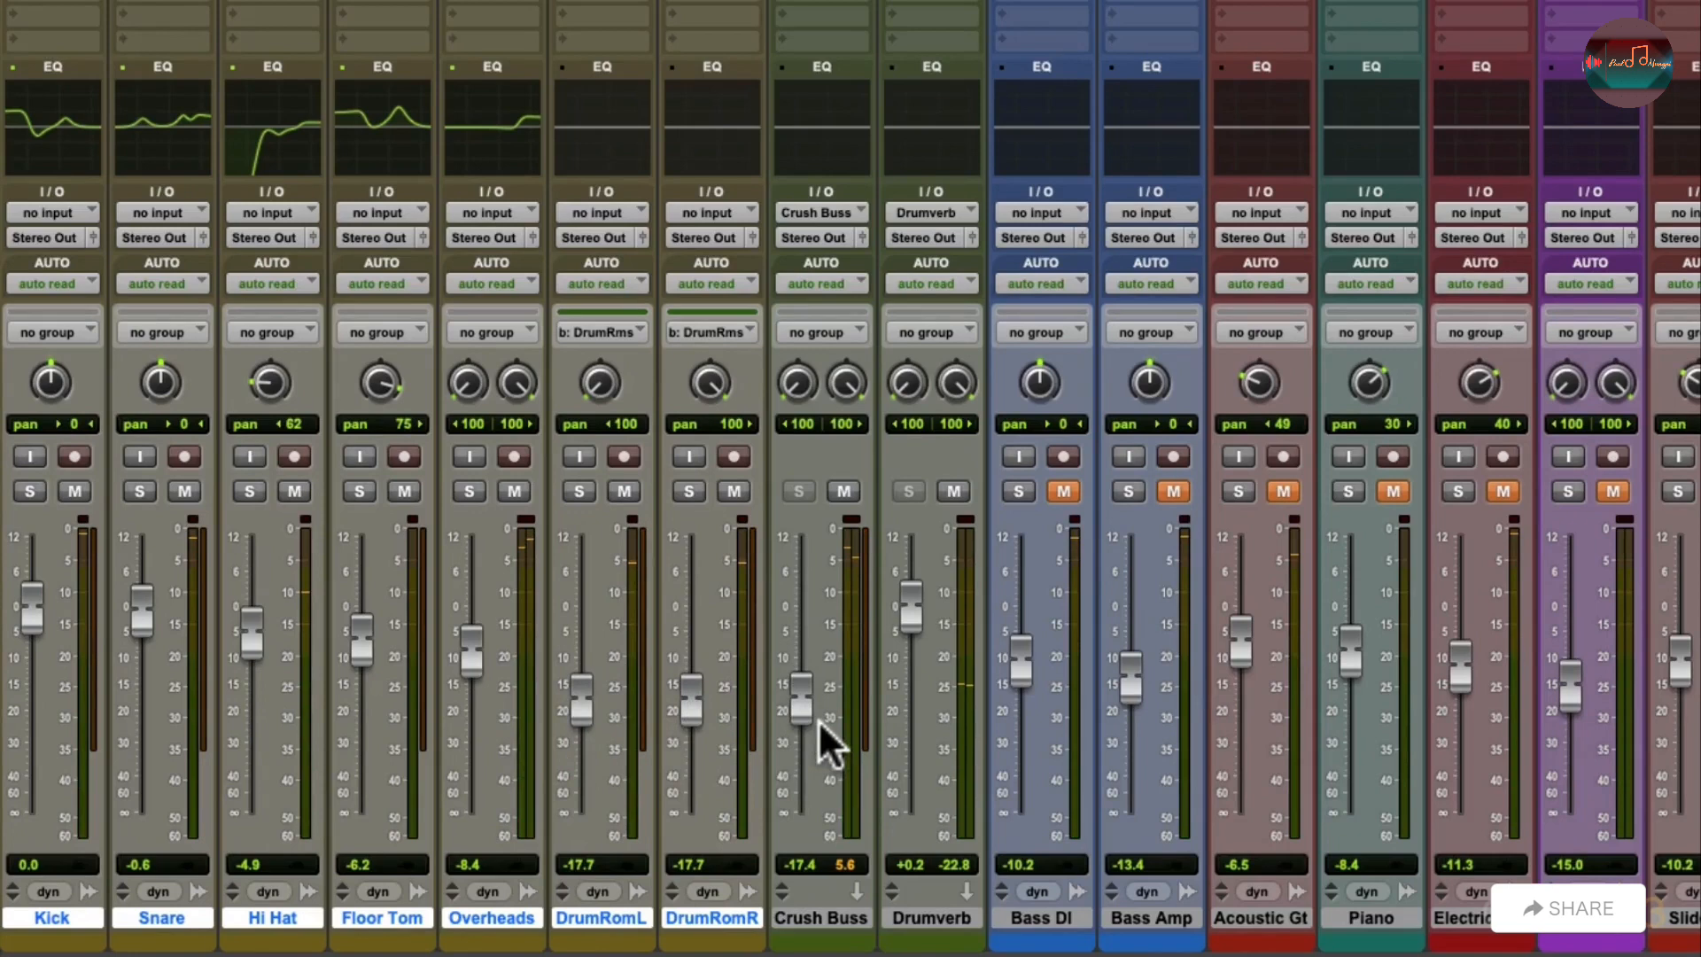
- Unmute Bass DI, Bass Amp and Acoustic Gt, and lower the Bass DI fader to -11.0 dB
left_click(1065, 488)
left_click(1161, 489)
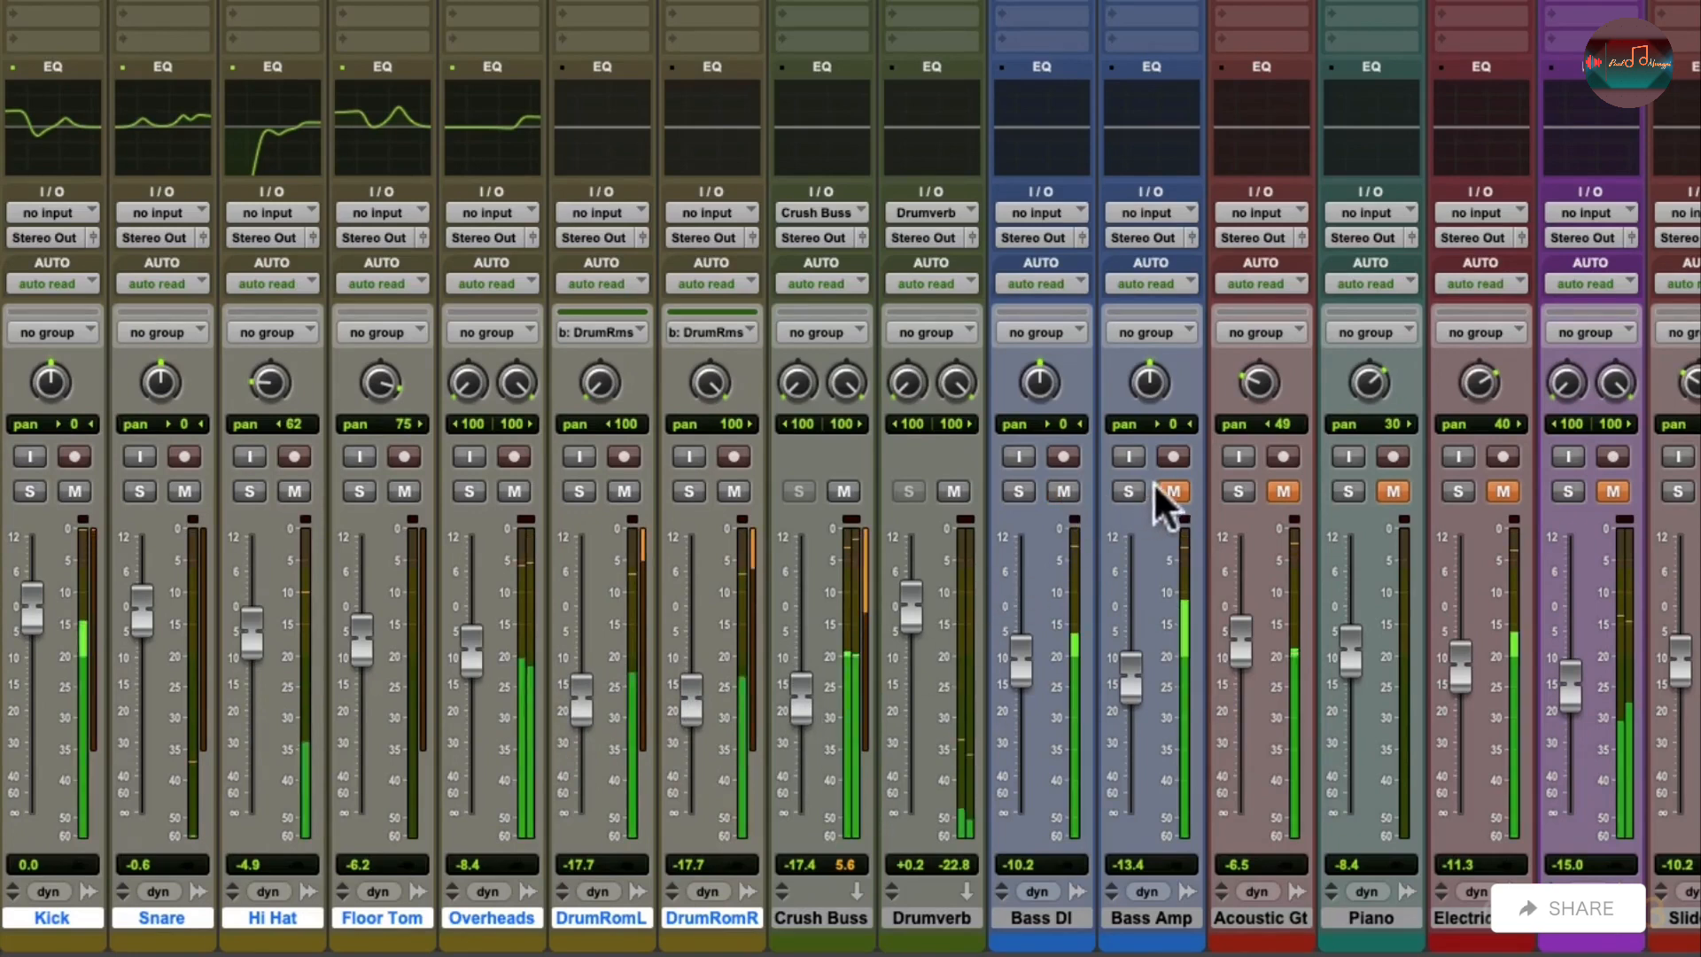
left_click_drag(1018, 646, 1019, 650)
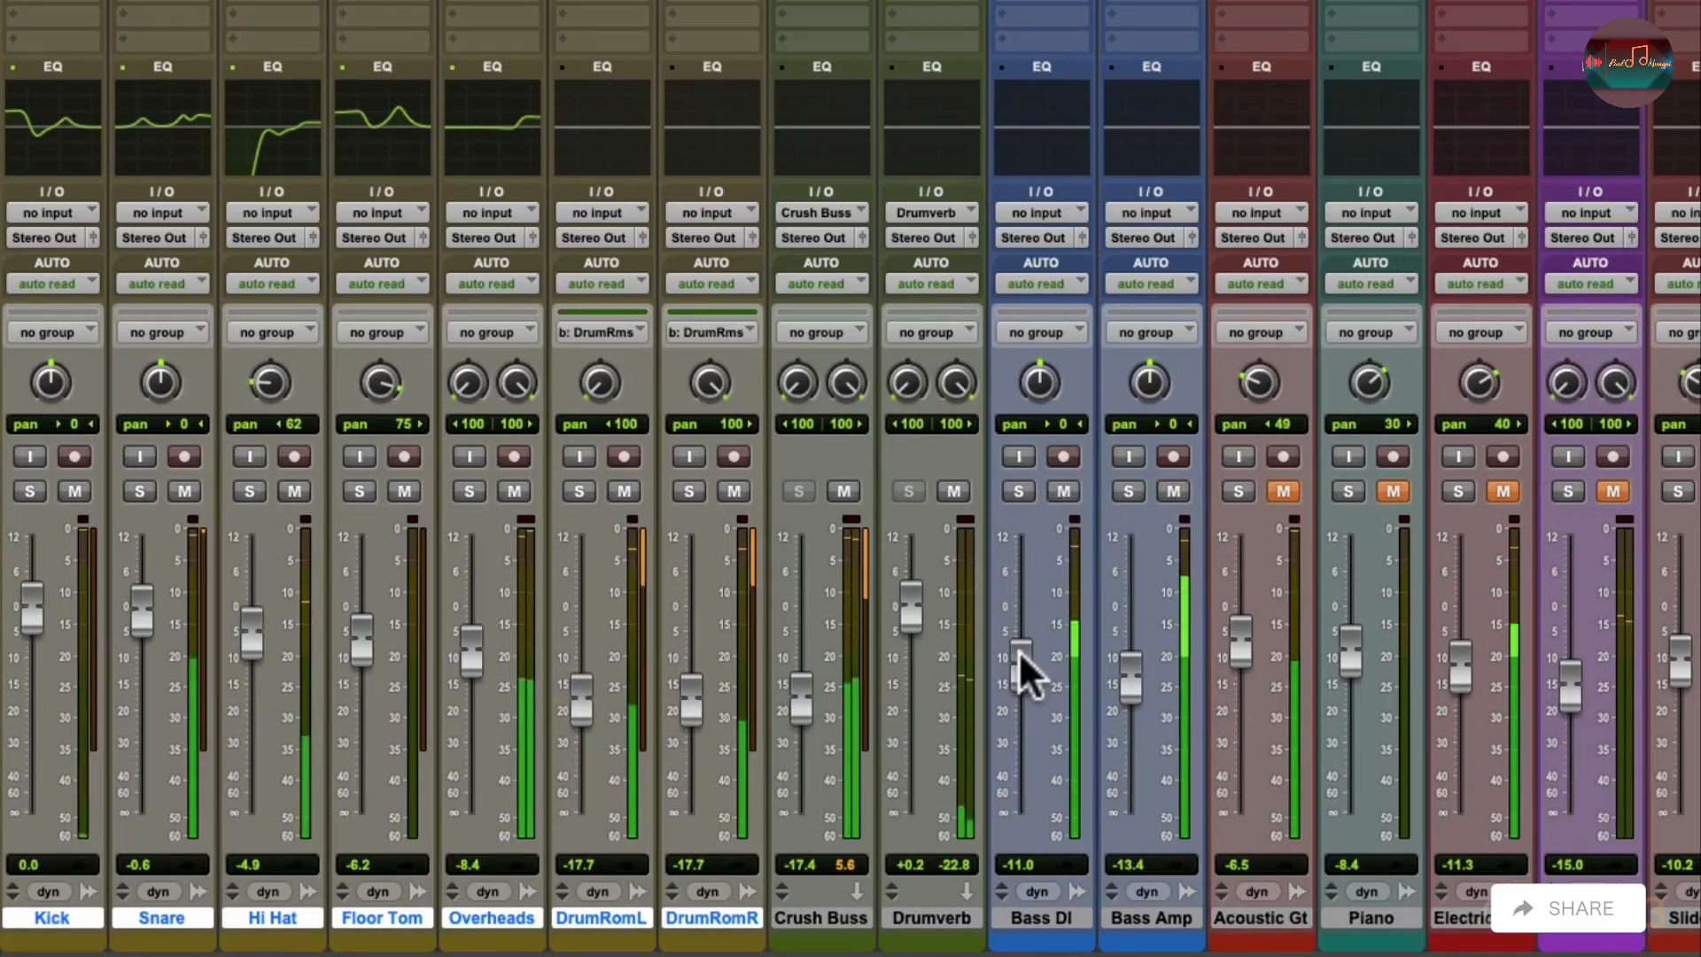
left_click(1285, 490)
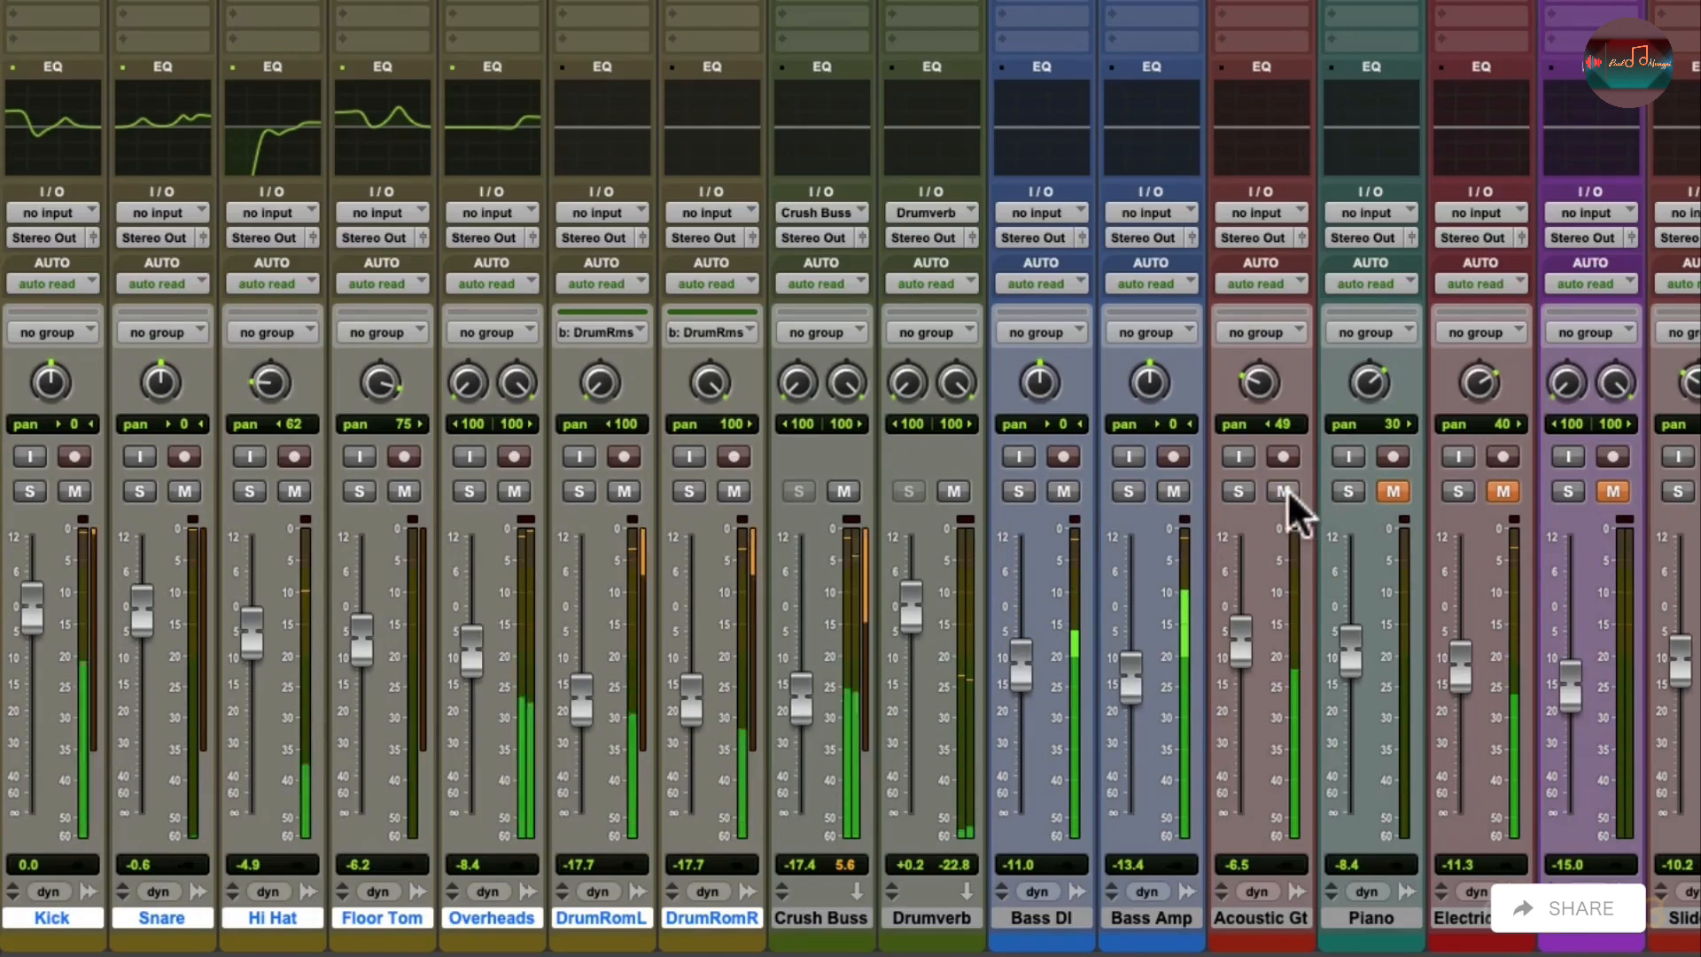
- Set the faders to -15.3 dB on Crush Buss, -10.7 dB on Acoustic Gt, -14.7 dB on Bass Amp and -12.1 dB on Bass DI
mouse_move(796, 699)
left_mouse_down()
mouse_move(795, 773)
mouse_move(799, 686)
left_mouse_up()
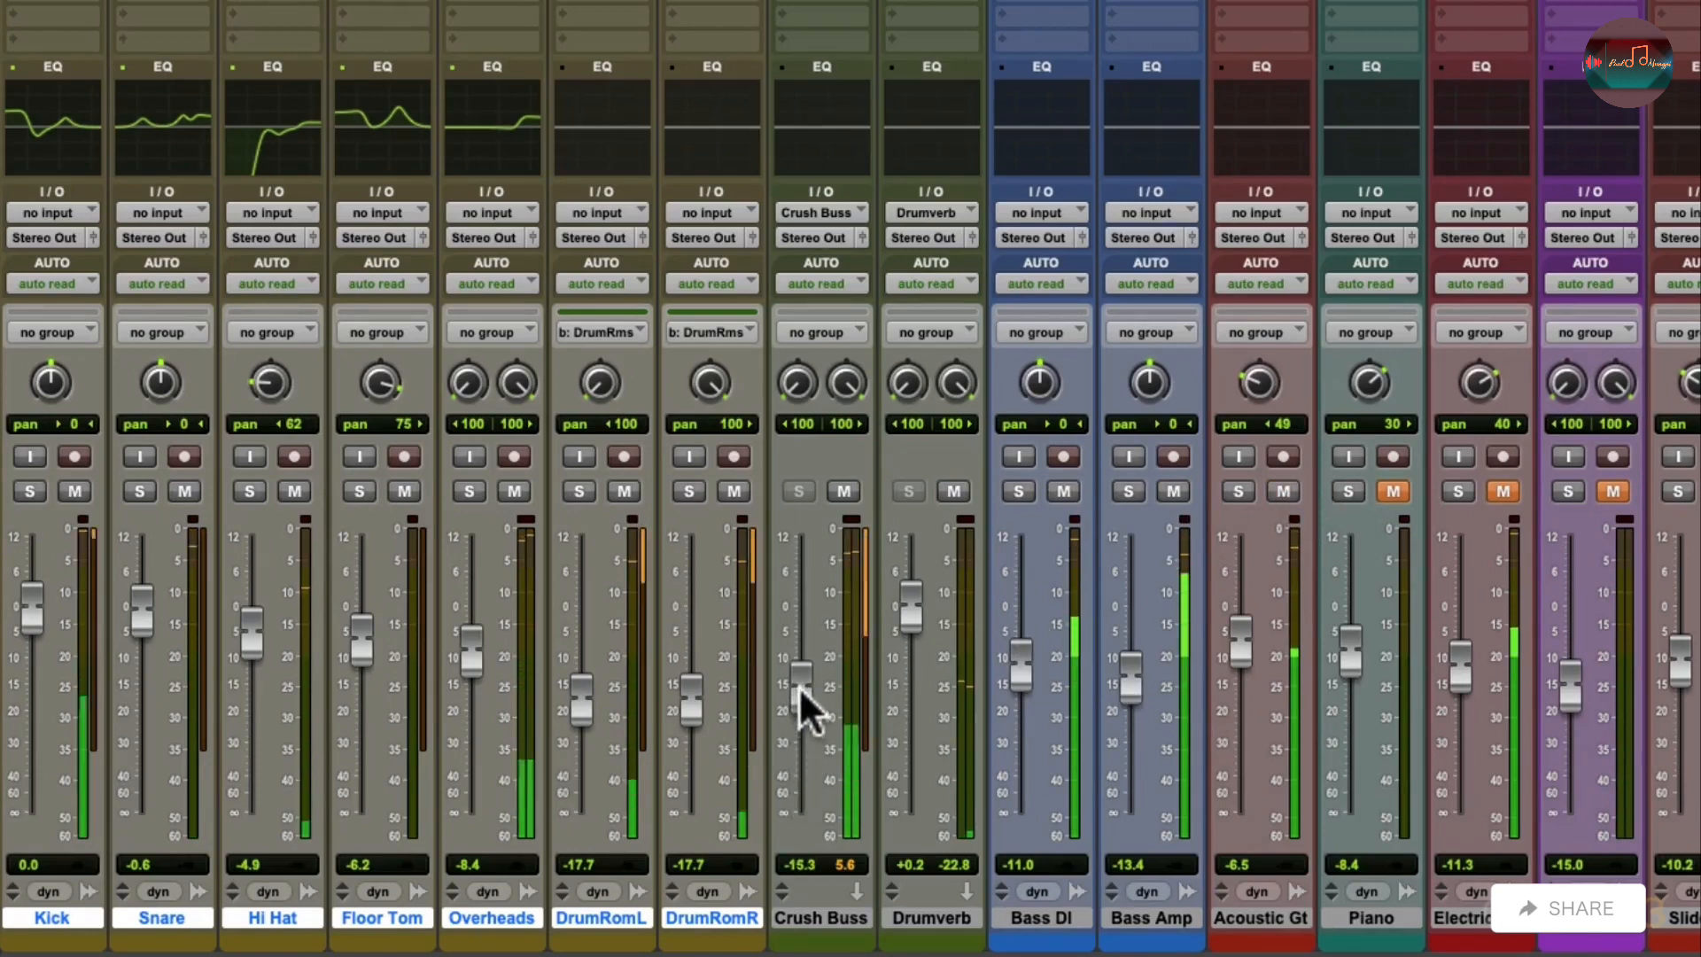
left_click_drag(1242, 634, 1242, 656)
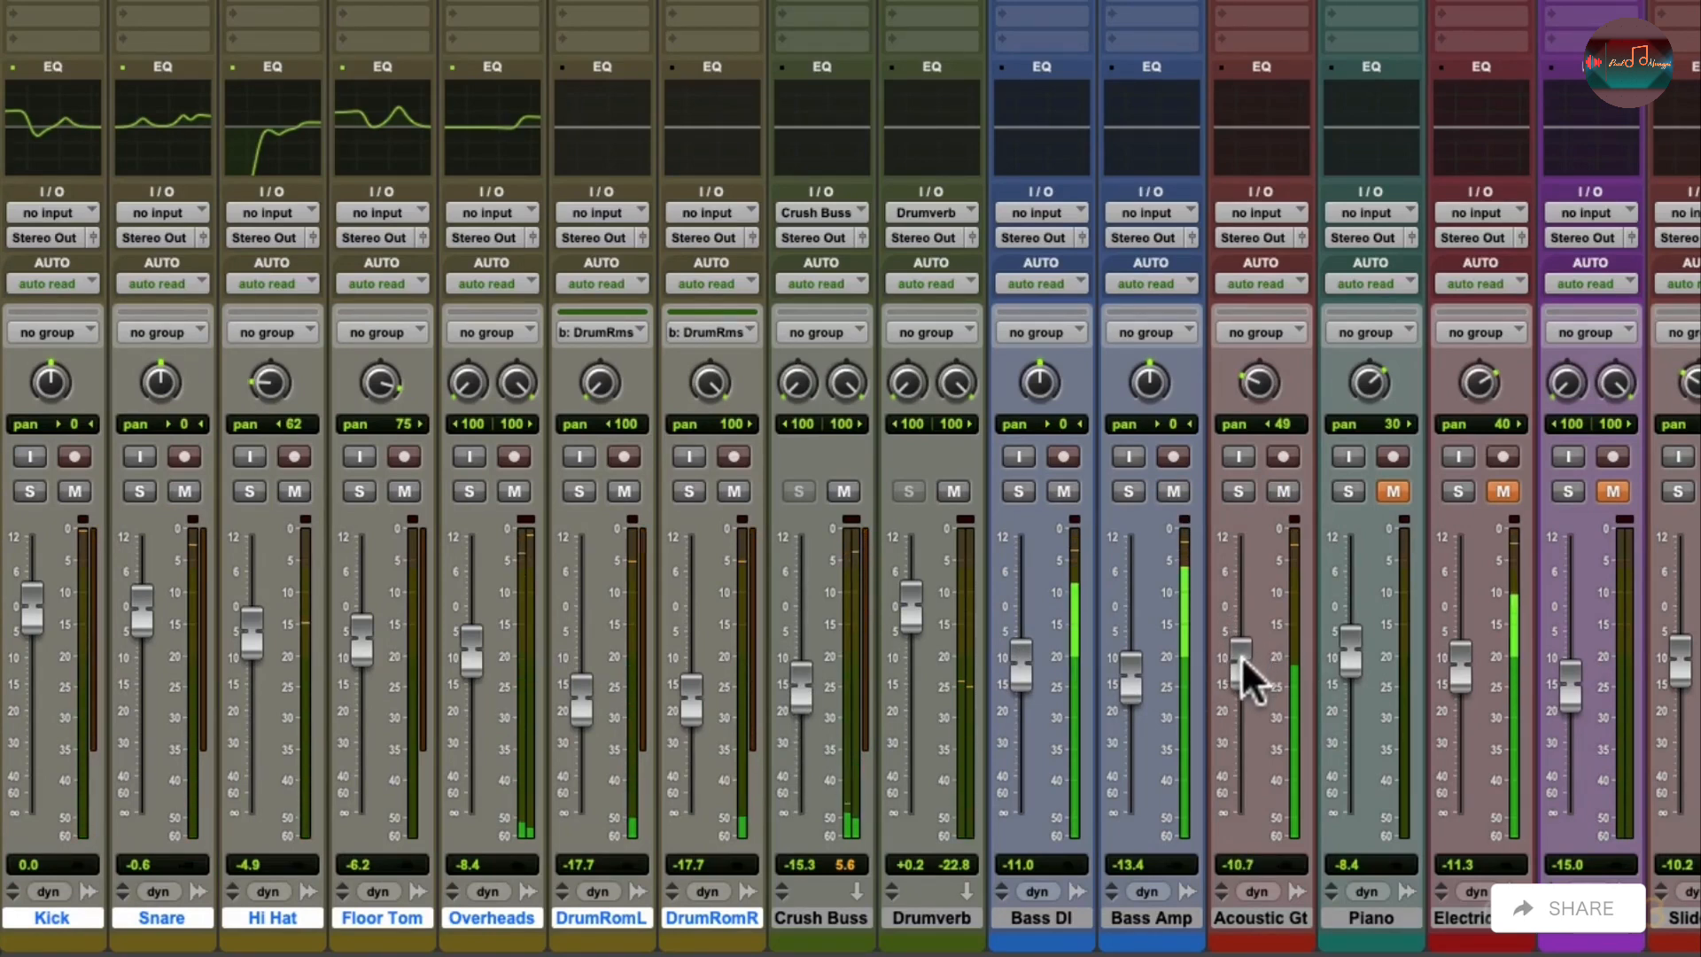
left_click_drag(1123, 672, 1127, 682)
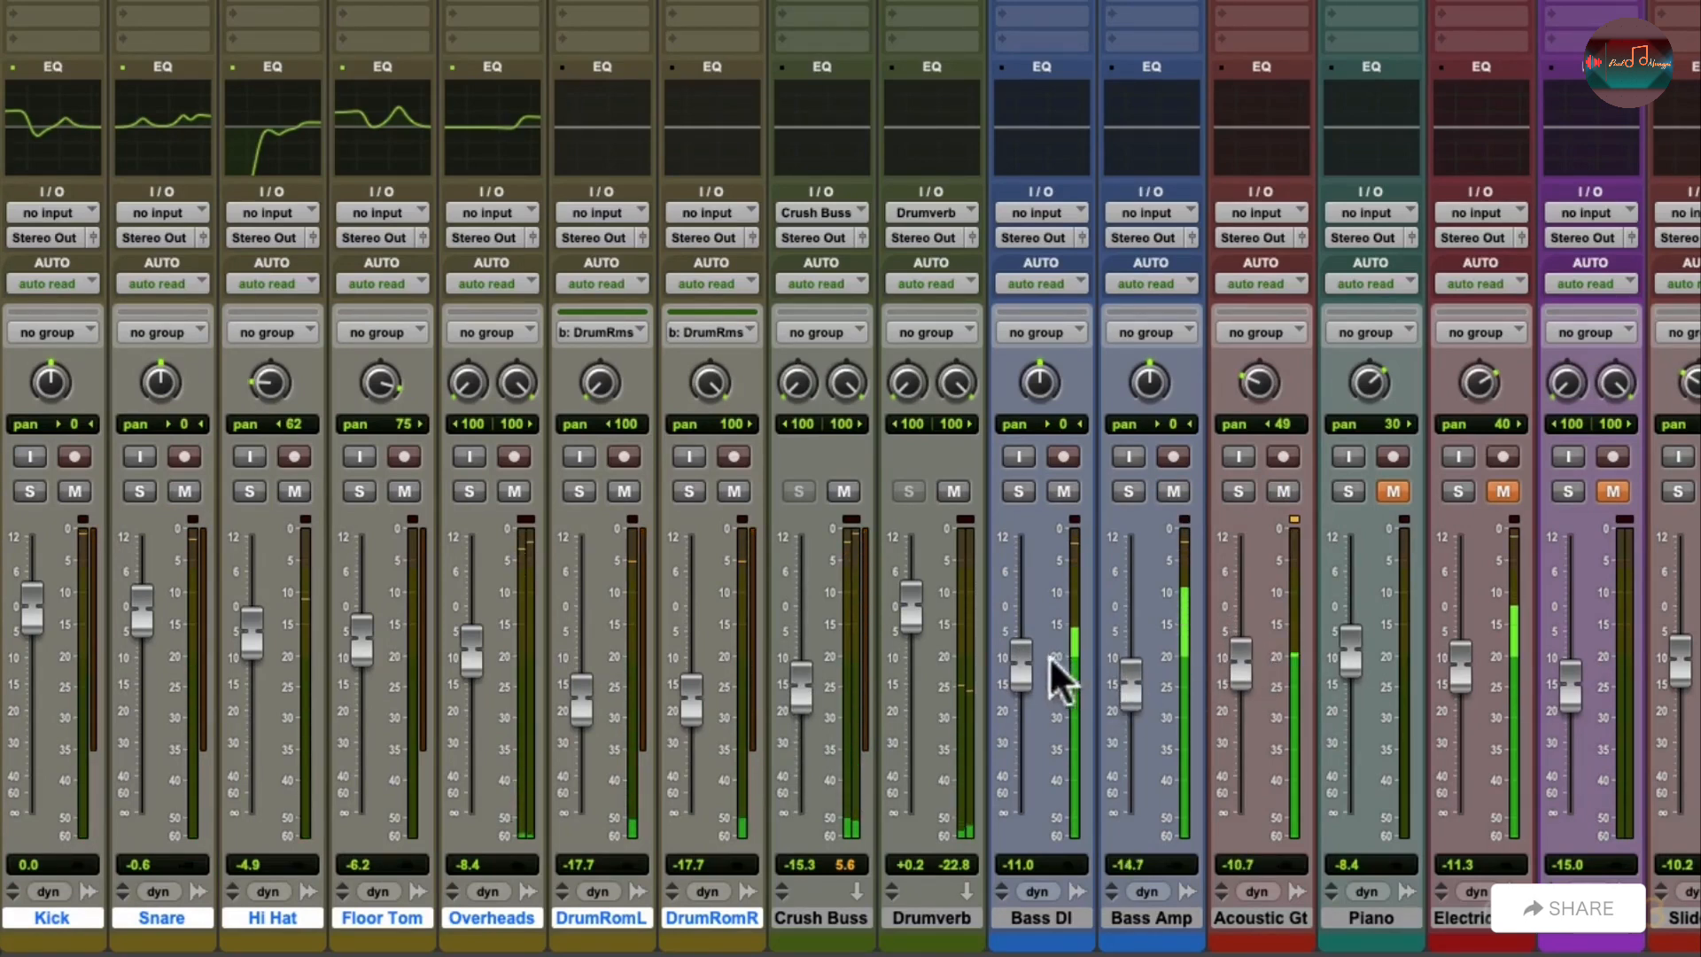
left_click_drag(1025, 661, 1024, 666)
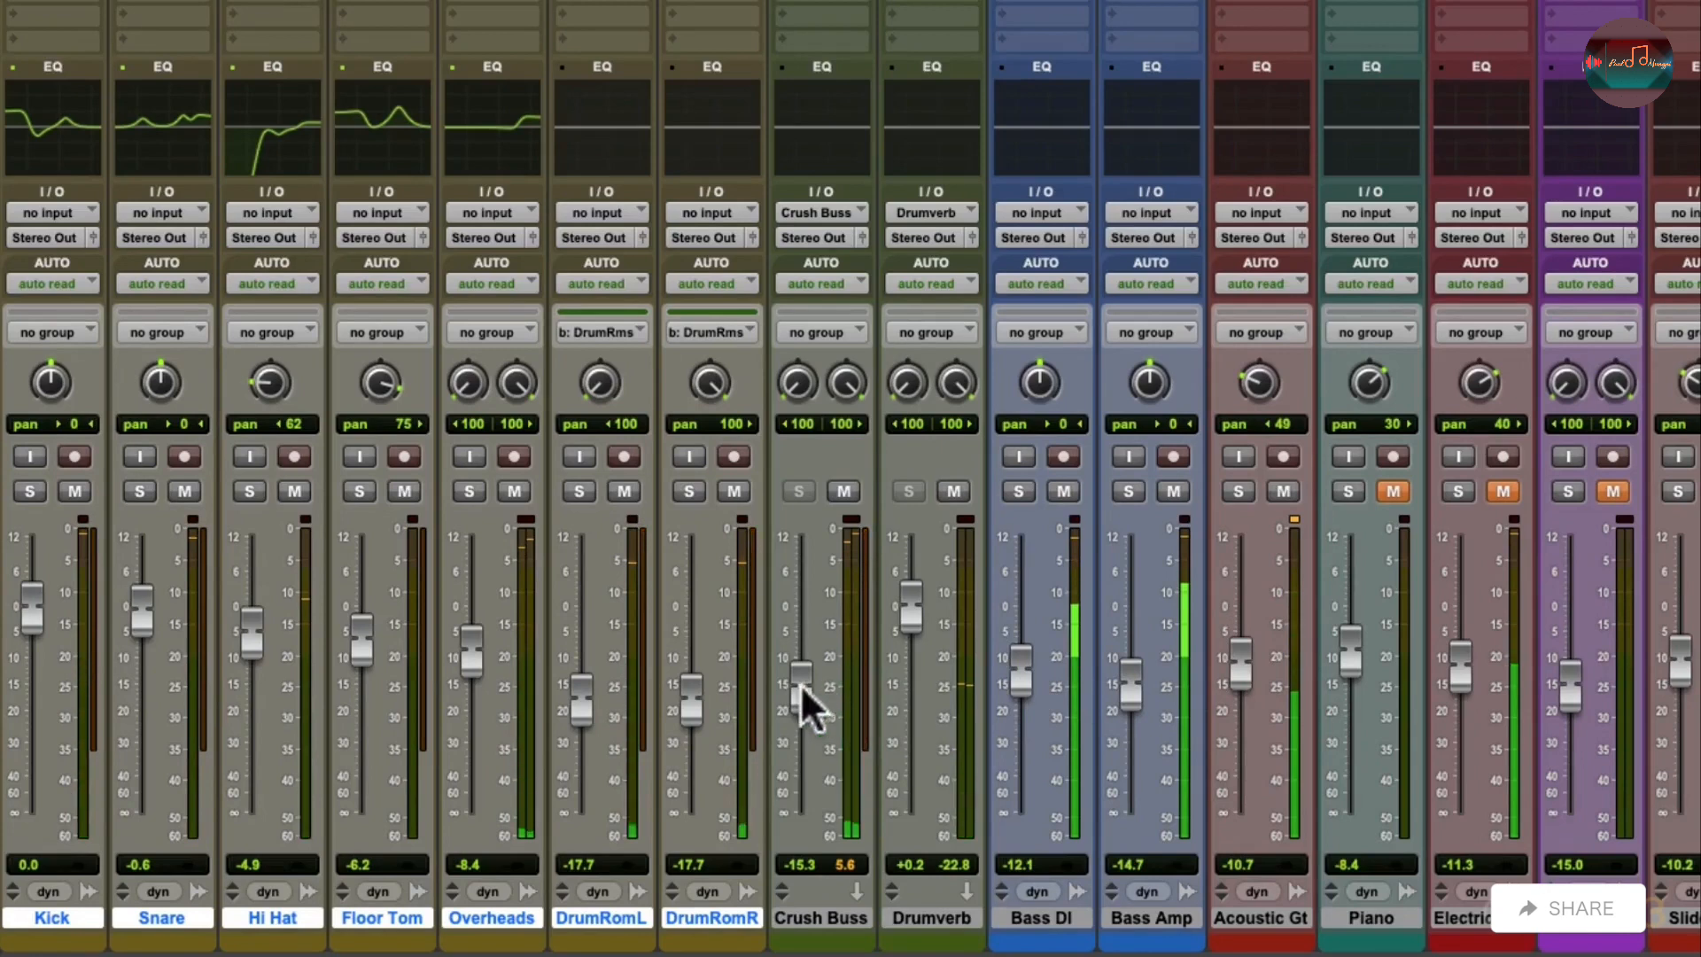
- Pull Crush Buss down to -∞, set the linked DrumRomL and DrumRomR faders to -13.7 dB, and bring Crush Buss back up to -17.2 dB
left_click_drag(800, 684, 804, 824)
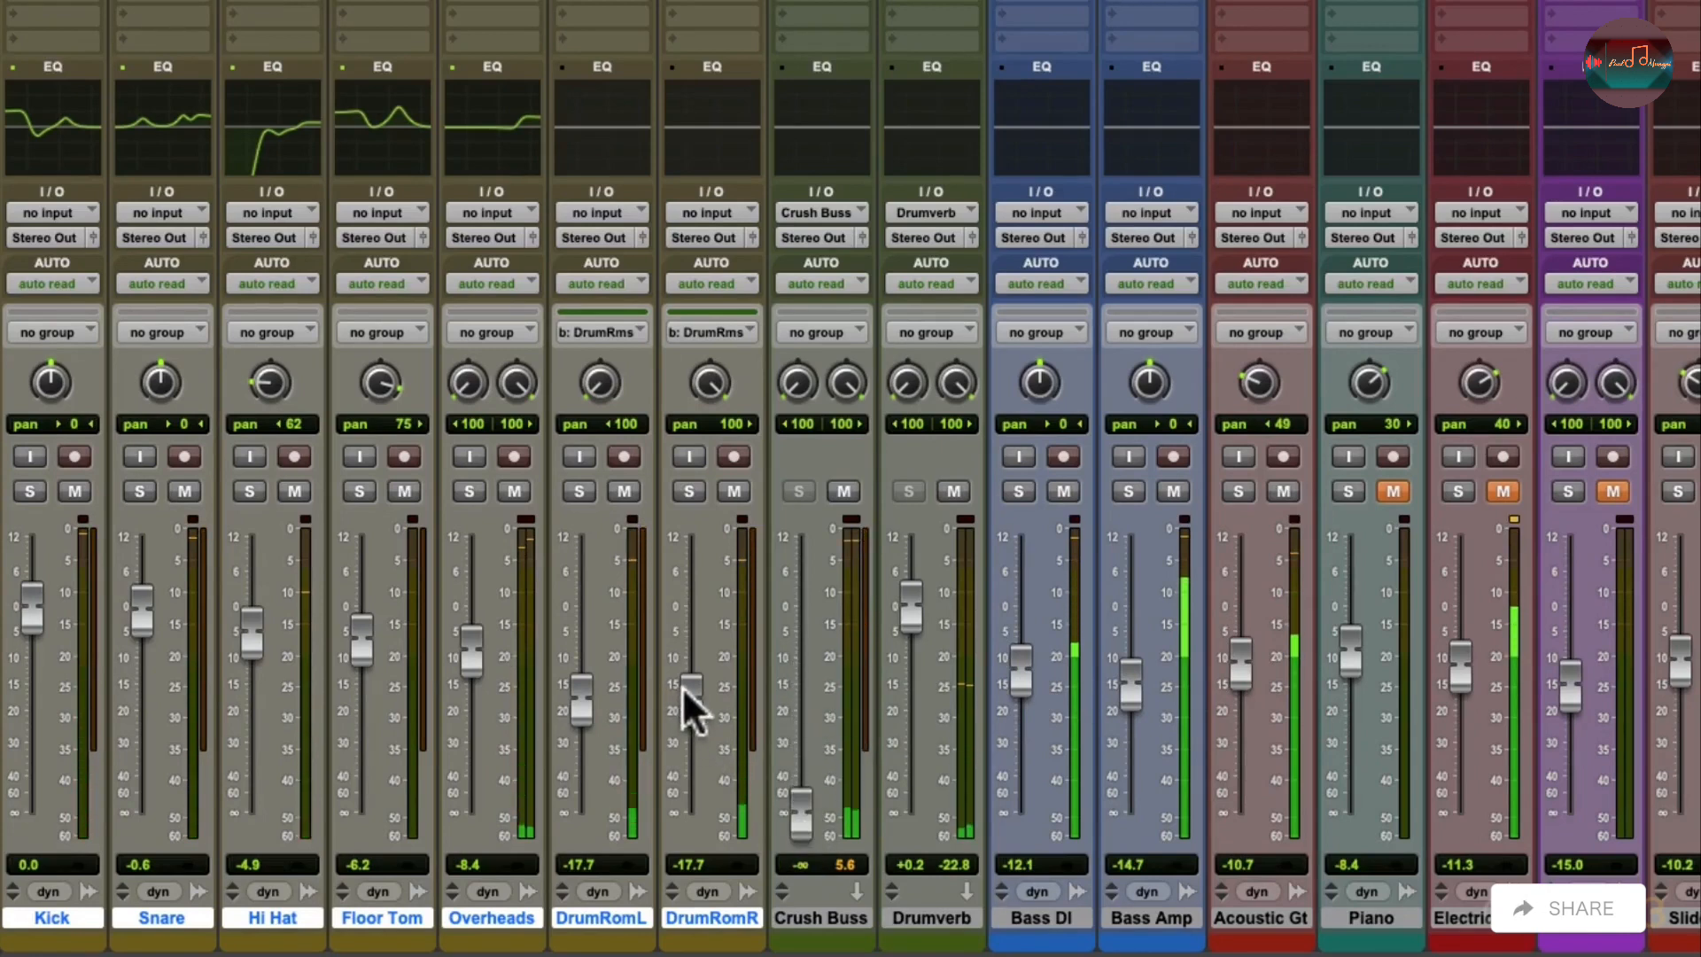
mouse_move(690, 699)
left_mouse_down()
mouse_move(698, 799)
mouse_move(709, 672)
left_mouse_up()
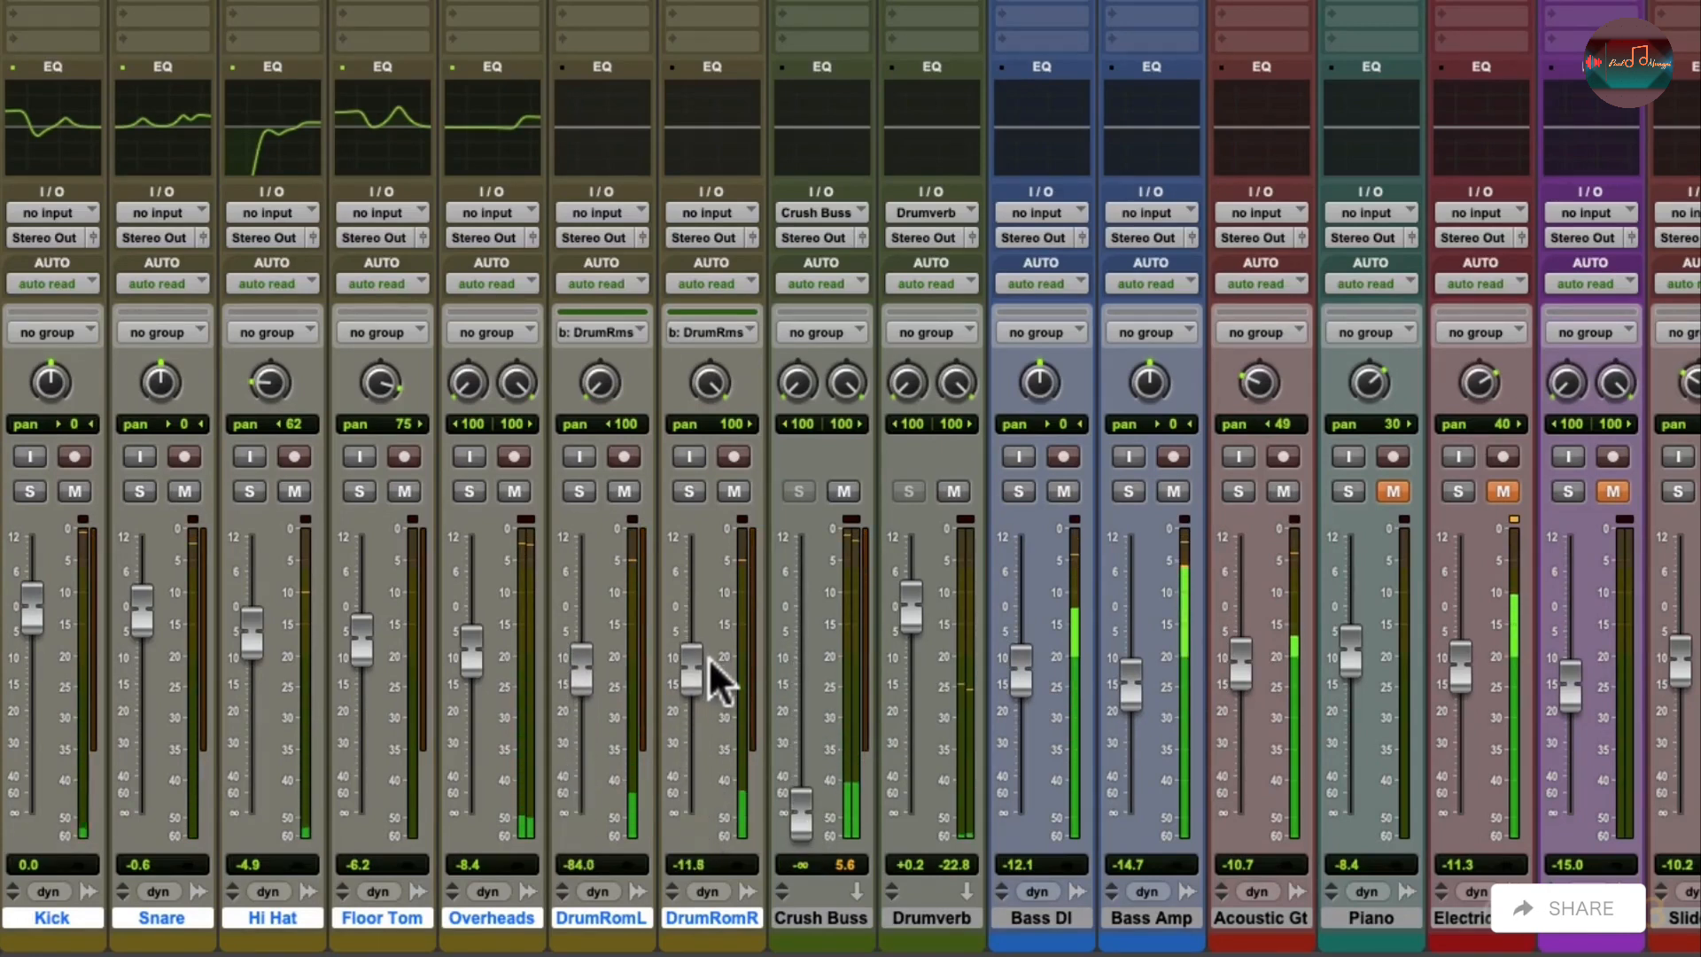
left_click_drag(817, 810, 811, 693)
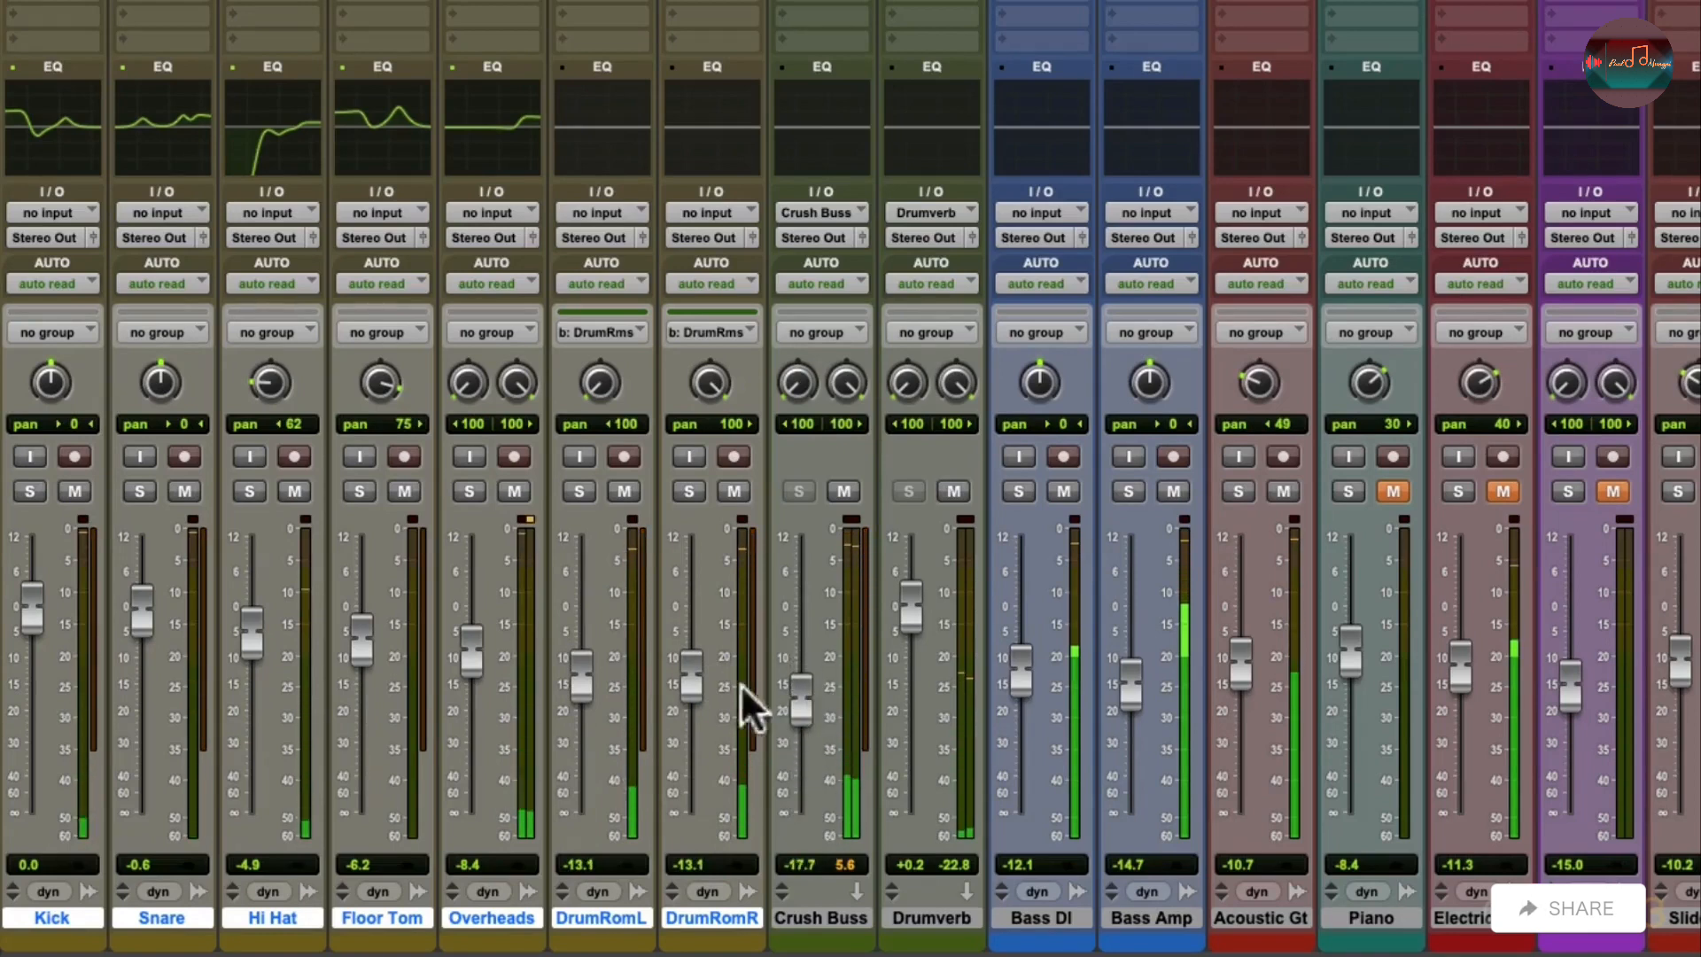
left_click_drag(686, 676, 684, 678)
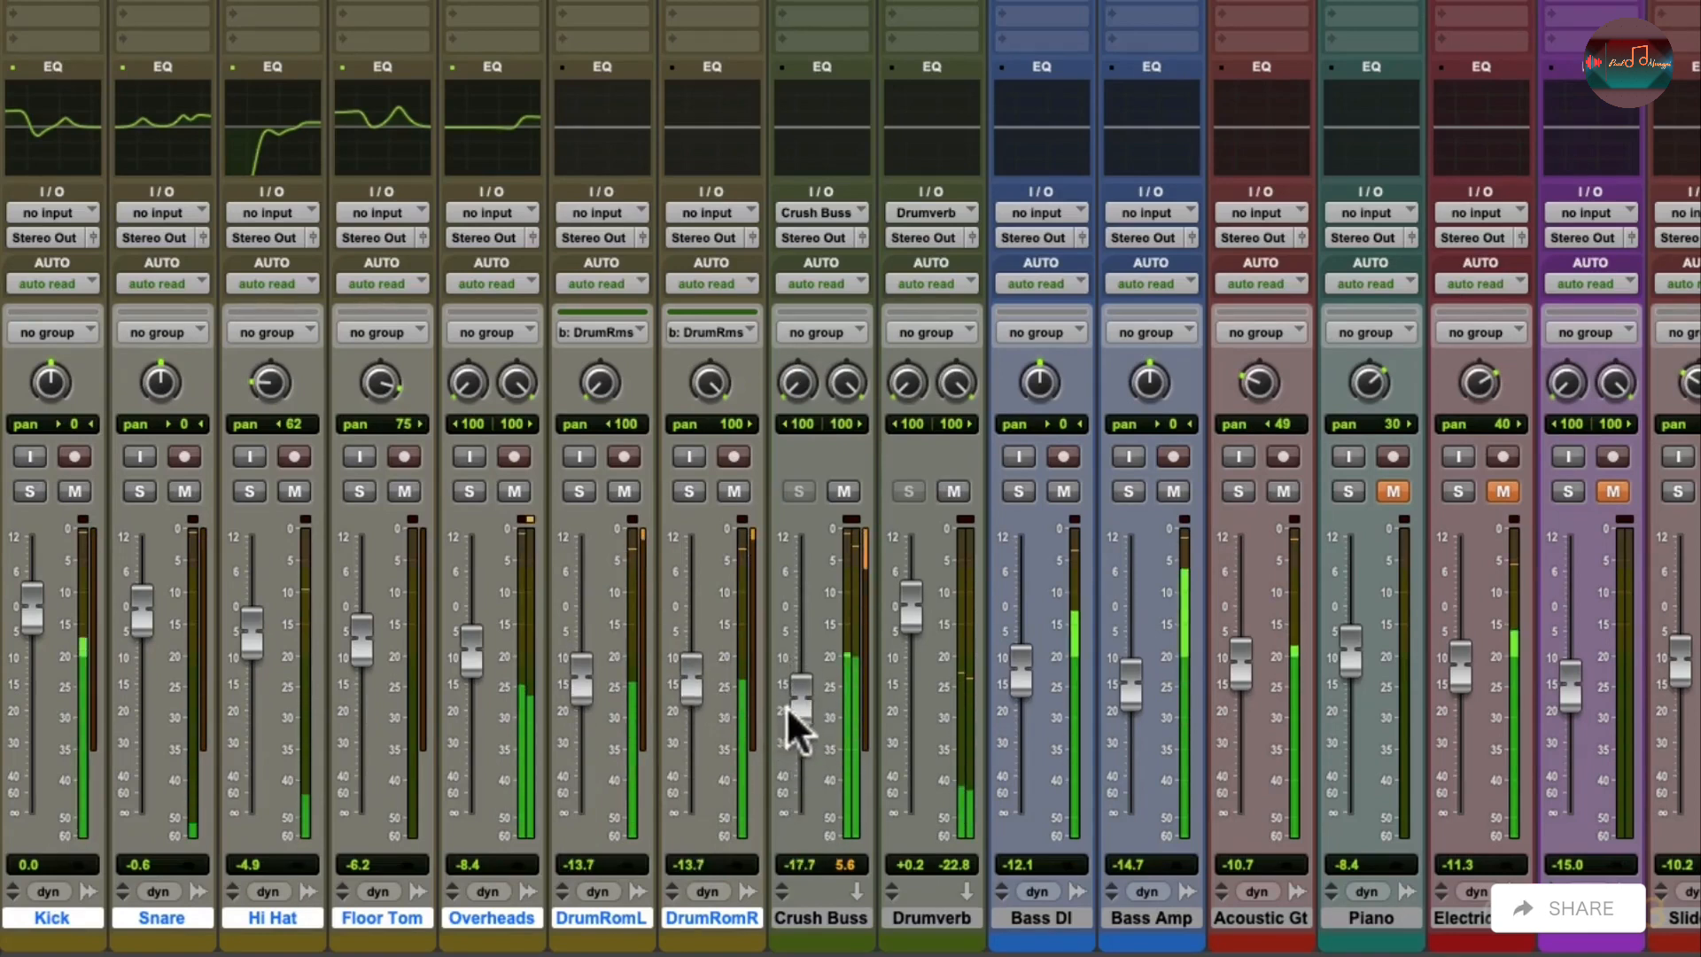
left_click_drag(790, 709, 790, 705)
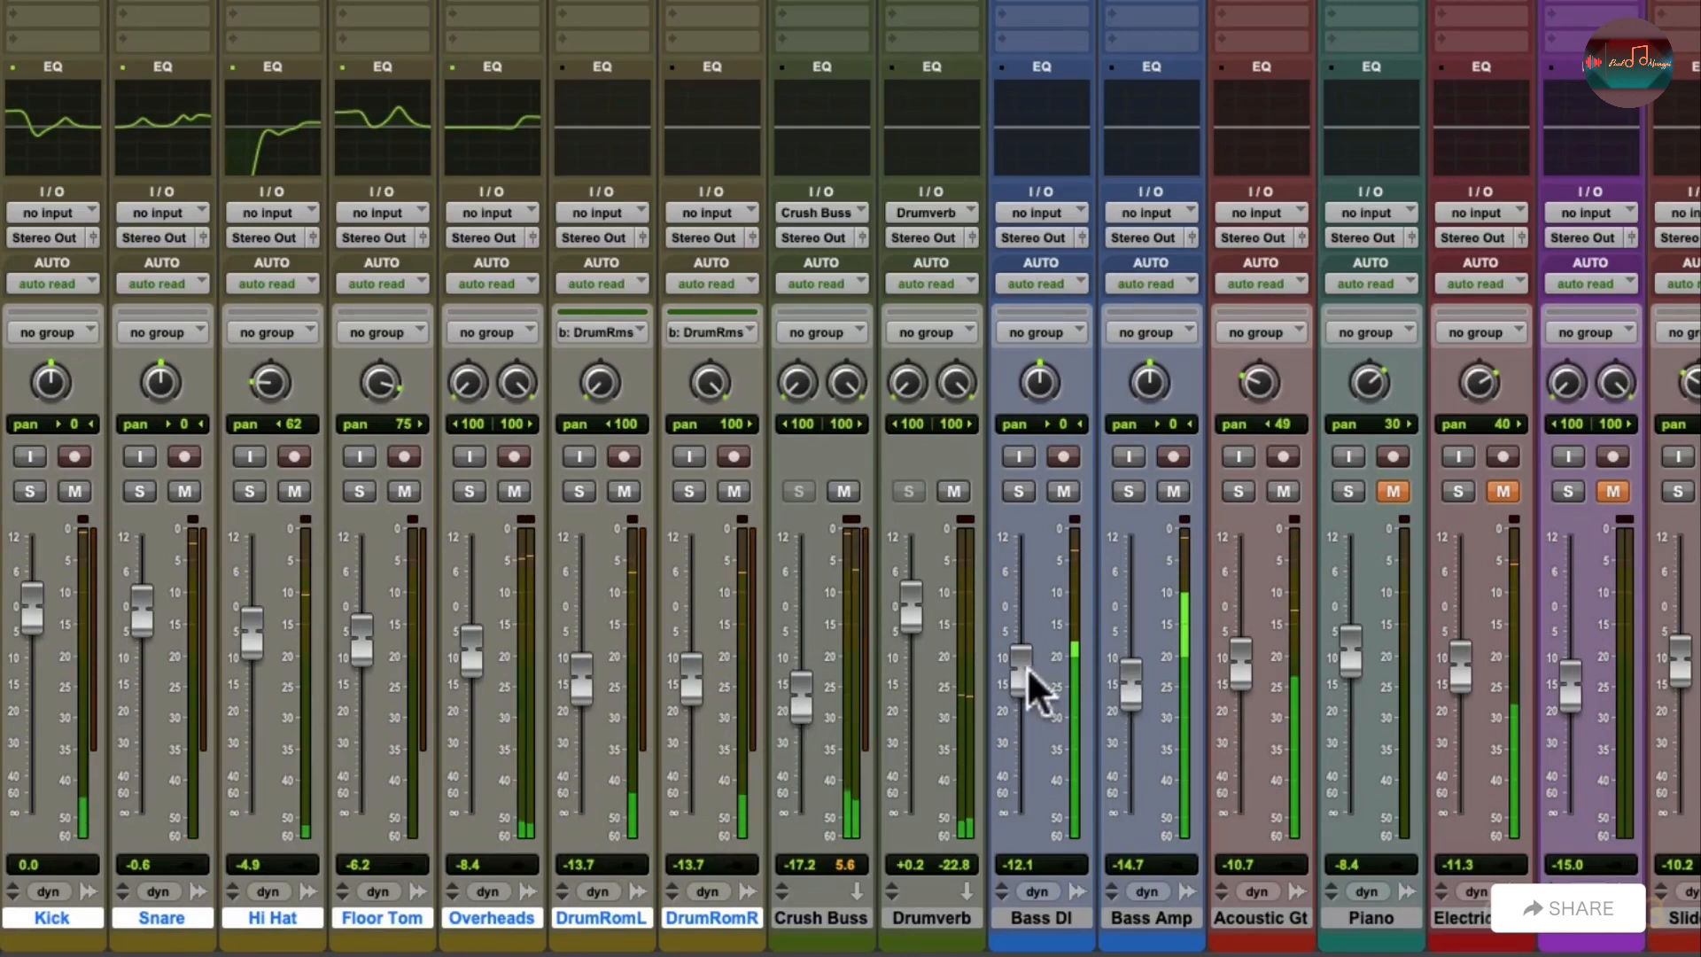